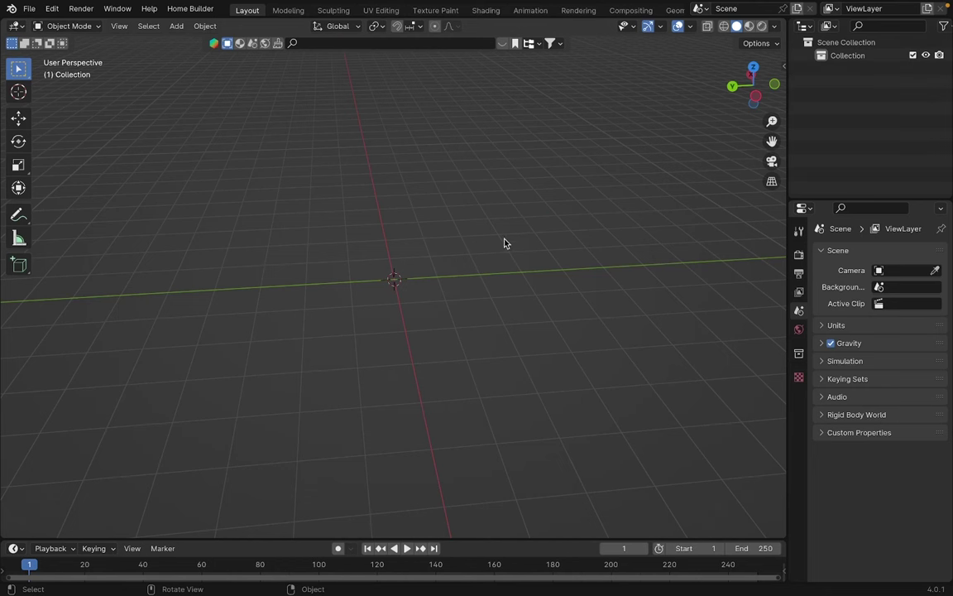
Add a cube mesh at the centre of the empty scene
{"action": "key", "text": "shift+a"}
{"action": "mouse_move", "coordinate": [470, 262]}
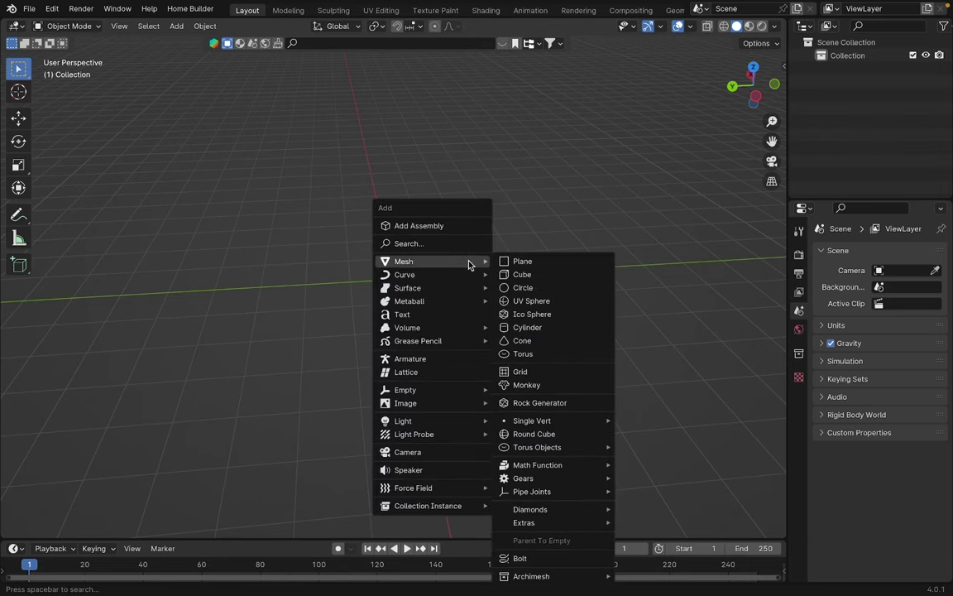
{"action": "left_click", "coordinate": [579, 274]}
{"action": "middle_click_drag", "start_coordinate": [579, 273], "coordinate": [559, 277]}
Add a Subdivision Surface modifier to the cube, raise the viewport level to 2 and apply it
{"action": "left_click", "coordinate": [892, 252]}
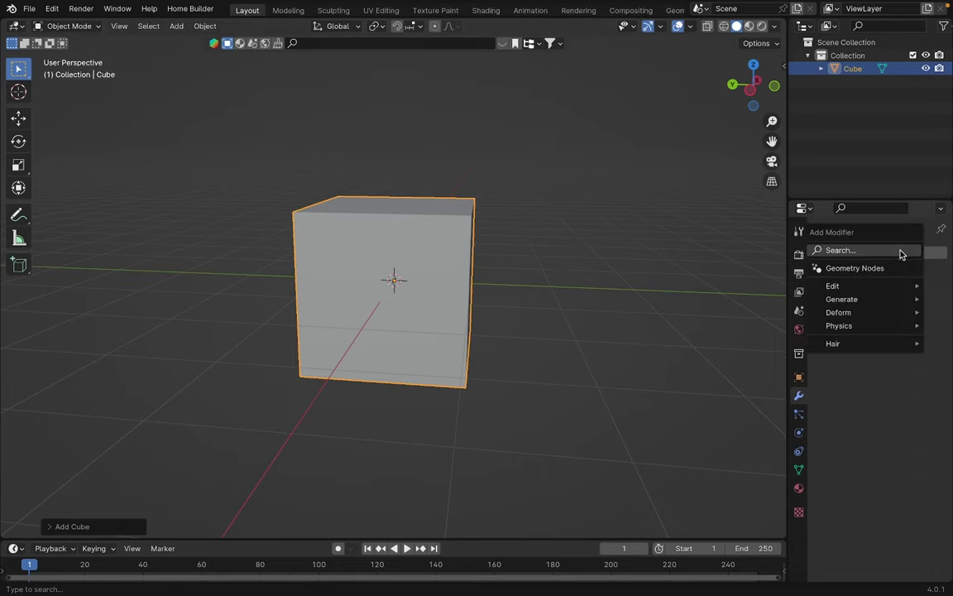
{"action": "left_click", "coordinate": [895, 256]}
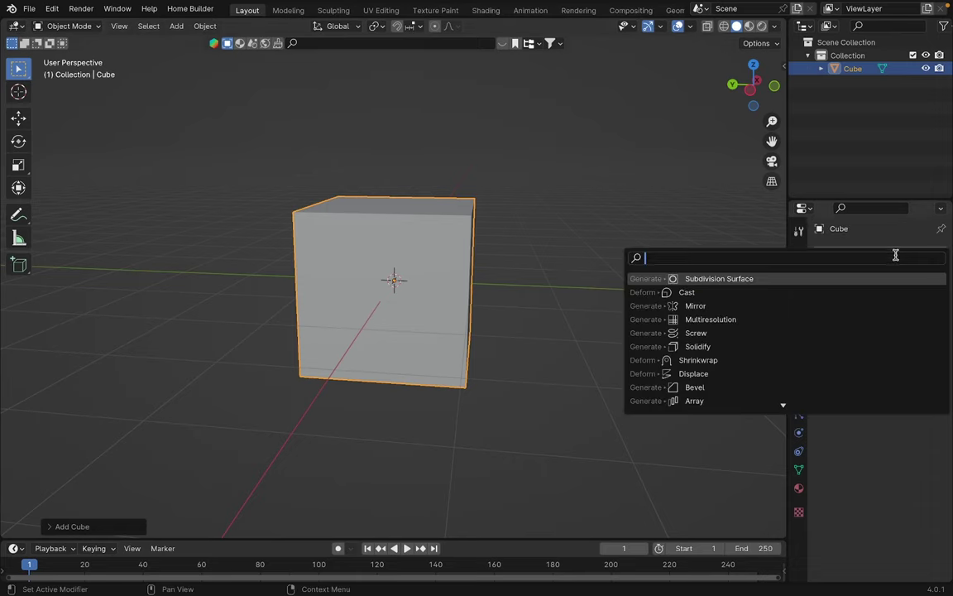
{"action": "left_click", "coordinate": [727, 278]}
{"action": "middle_click_drag", "start_coordinate": [709, 283], "coordinate": [653, 309]}
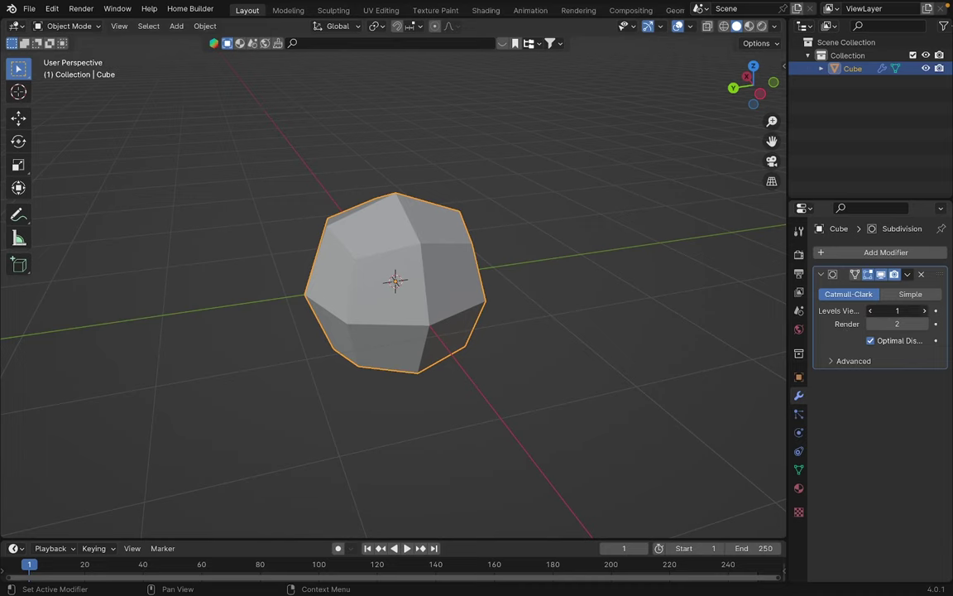
{"action": "left_click", "coordinate": [926, 311]}
{"action": "middle_click_drag", "start_coordinate": [656, 309], "coordinate": [681, 194]}
{"action": "left_click", "coordinate": [907, 274]}
{"action": "left_click", "coordinate": [853, 286]}
In Edit Mode with face selection and X-ray on, select all faces of the sphere's +X and -Y halves from the top view
{"action": "left_click", "coordinate": [753, 66]}
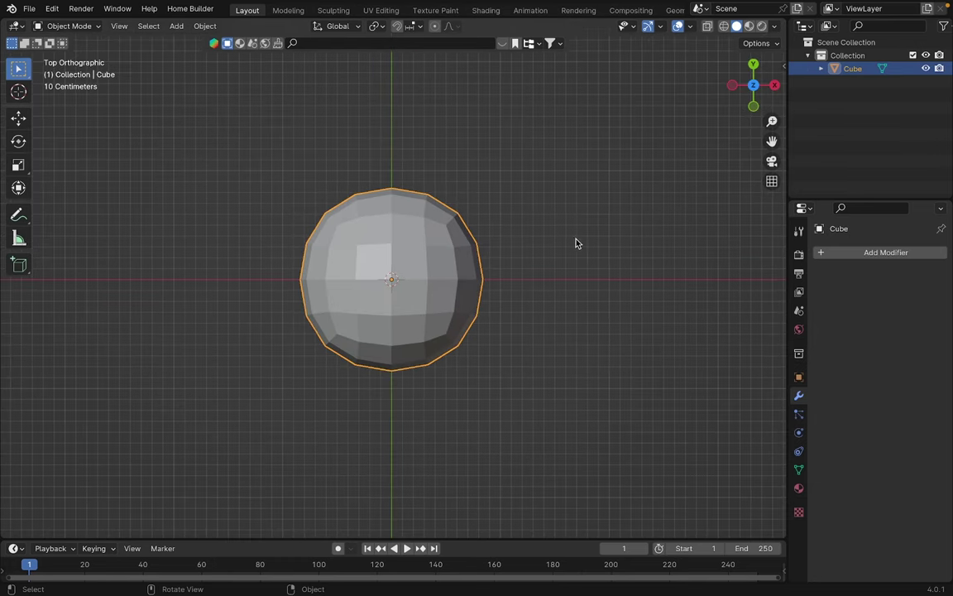
{"action": "scroll", "coordinate": [487, 268], "scroll_direction": "up", "scroll_amount": 1}
{"action": "key", "text": "Tab"}
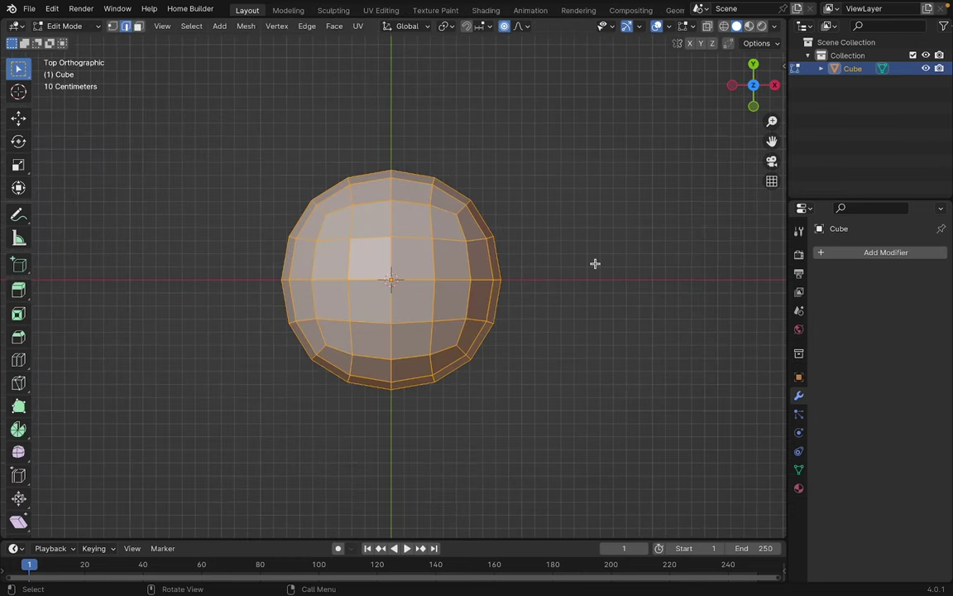
{"action": "scroll", "coordinate": [596, 264], "scroll_direction": "up", "scroll_amount": 1}
{"action": "key", "text": "3"}
{"action": "left_click", "coordinate": [603, 327]}
{"action": "left_click", "coordinate": [428, 308]}
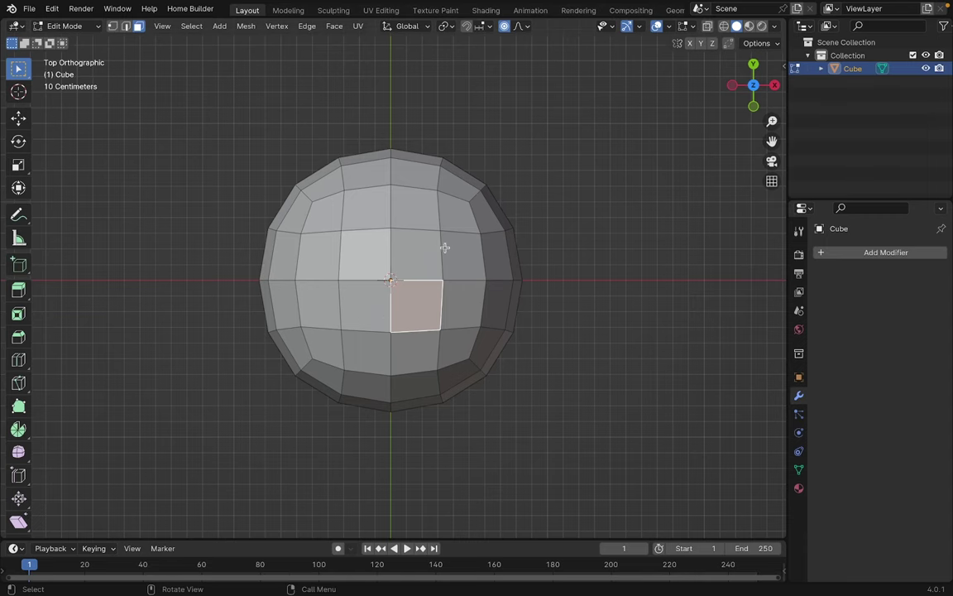
{"action": "left_click", "coordinate": [708, 26]}
{"action": "scroll", "coordinate": [596, 285], "scroll_direction": "up", "scroll_amount": 1}
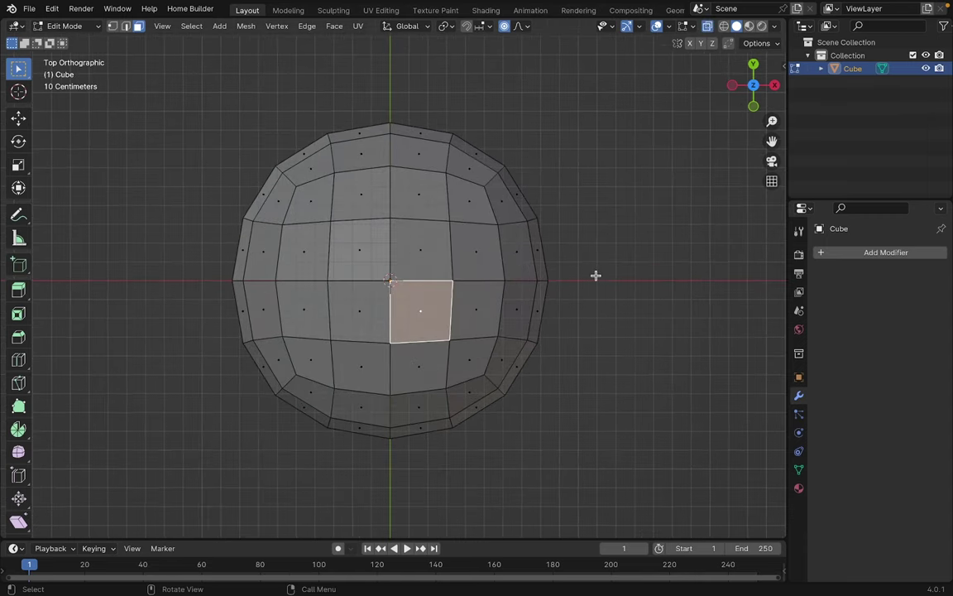
{"action": "key", "text": "alt+a"}
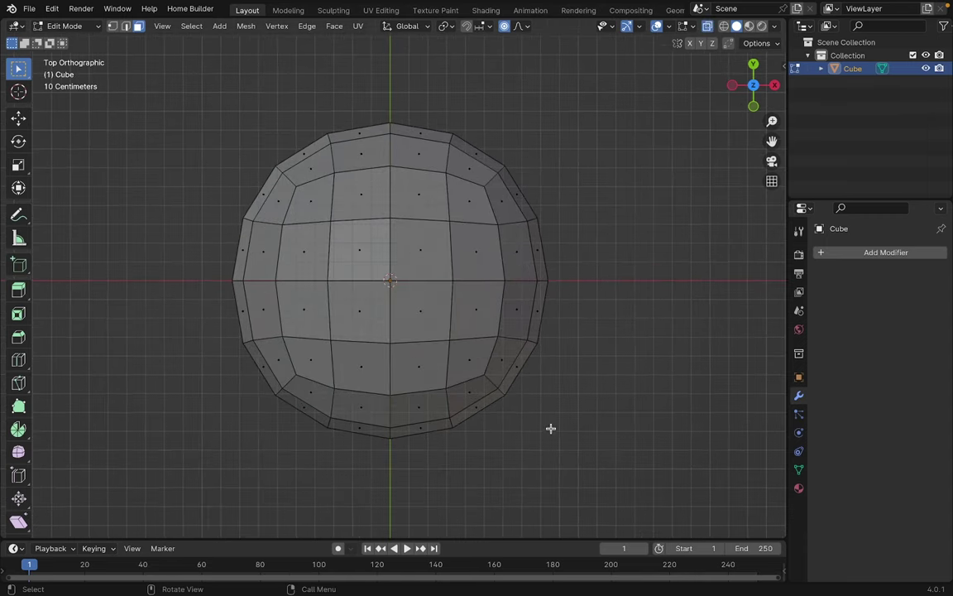
{"action": "left_click_drag", "start_coordinate": [545, 444], "coordinate": [401, 86], "text": "shift"}
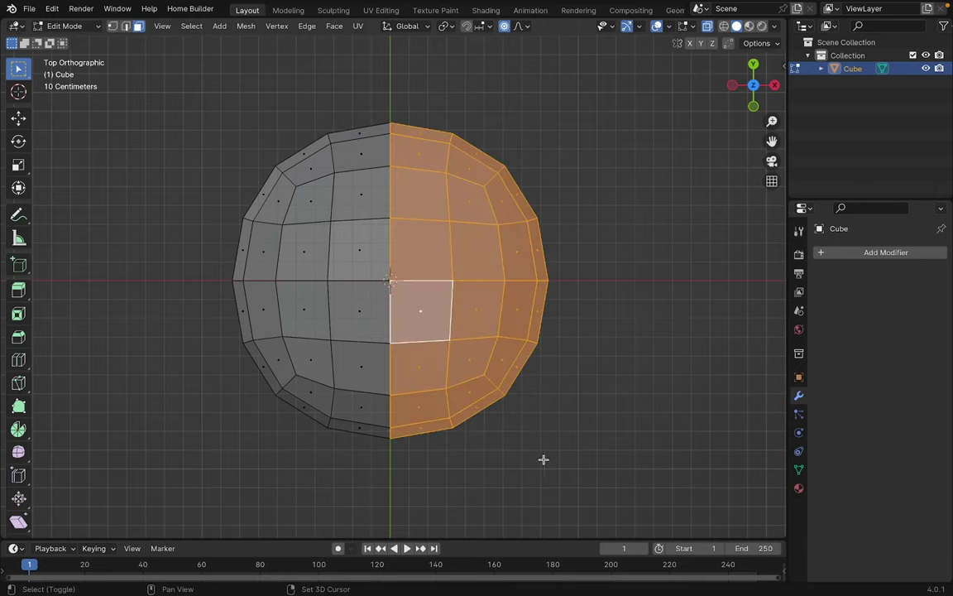
{"action": "left_click_drag", "start_coordinate": [543, 459], "coordinate": [199, 293], "text": "shift"}
Add the sphere's lower half to the selection through the mesh from the back view and delete the selected faces, keeping one eighth
{"action": "scroll", "coordinate": [568, 310], "scroll_direction": "down", "scroll_amount": 5}
{"action": "scroll", "coordinate": [606, 339], "scroll_direction": "up", "scroll_amount": 5}
{"action": "middle_click_drag", "start_coordinate": [607, 339], "coordinate": [502, 274]}
{"action": "scroll", "coordinate": [449, 317], "scroll_direction": "down", "scroll_amount": 3}
{"action": "scroll", "coordinate": [472, 323], "scroll_direction": "up", "scroll_amount": 1}
{"action": "scroll", "coordinate": [472, 324], "scroll_direction": "up", "scroll_amount": 2}
{"action": "left_click", "coordinate": [736, 88]}
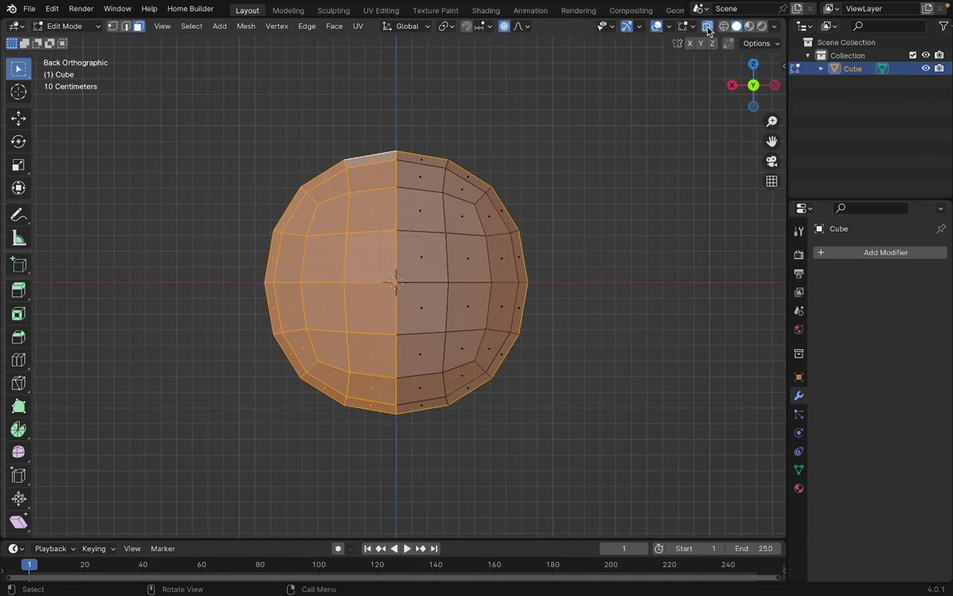
{"action": "left_click", "coordinate": [709, 29]}
{"action": "middle_click_drag", "start_coordinate": [616, 195], "coordinate": [494, 241]}
{"action": "middle_click_drag", "start_coordinate": [452, 393], "coordinate": [546, 389]}
{"action": "left_click", "coordinate": [747, 96]}
{"action": "scroll", "coordinate": [604, 232], "scroll_direction": "up", "scroll_amount": 4}
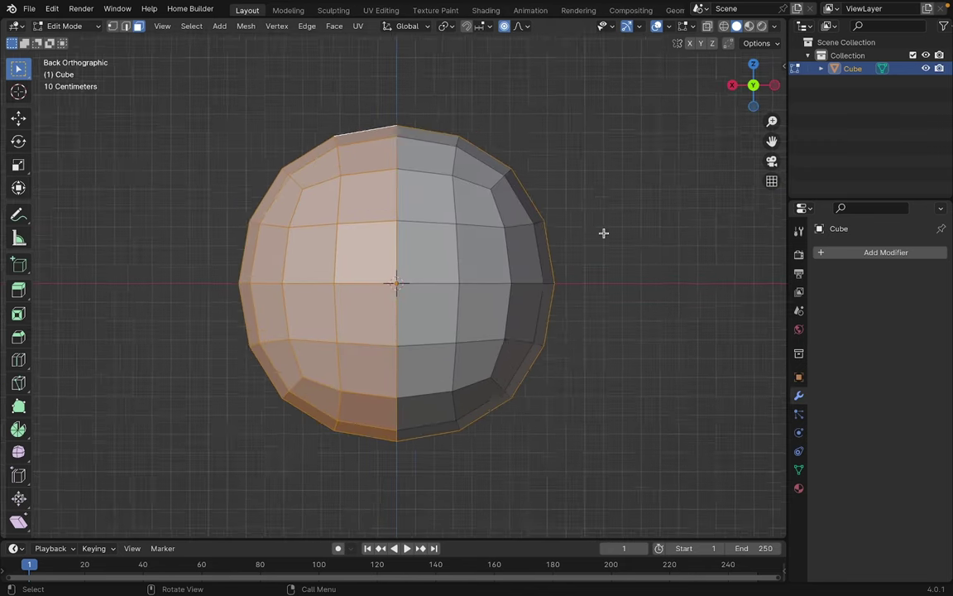
{"action": "left_click", "coordinate": [709, 27]}
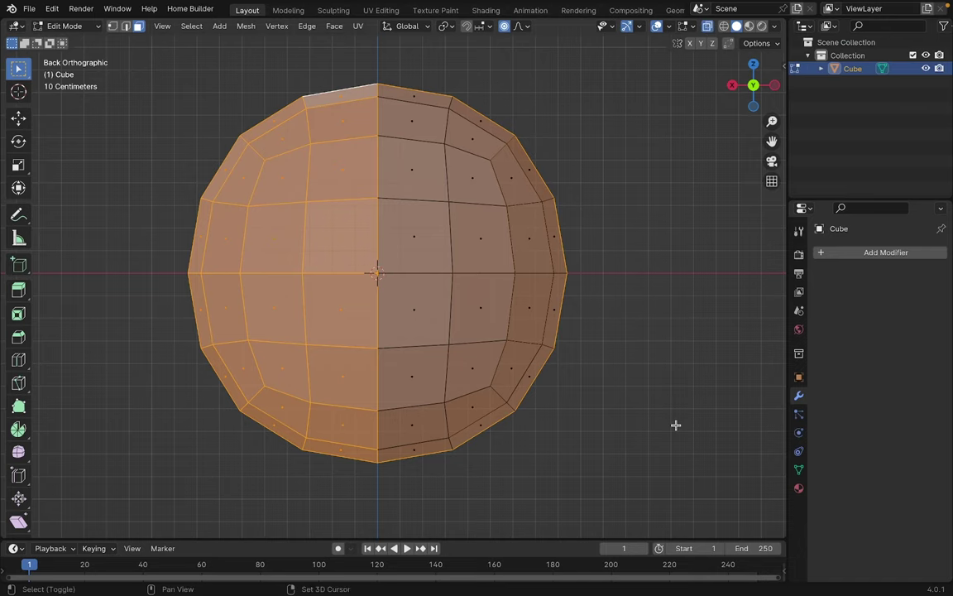
{"action": "left_click_drag", "start_coordinate": [654, 493], "coordinate": [300, 286], "text": "shift"}
{"action": "scroll", "coordinate": [497, 222], "scroll_direction": "down", "scroll_amount": 2}
{"action": "left_click", "coordinate": [709, 28]}
{"action": "middle_click_drag", "start_coordinate": [590, 240], "coordinate": [228, 295]}
{"action": "middle_click_drag", "start_coordinate": [425, 245], "coordinate": [376, 191]}
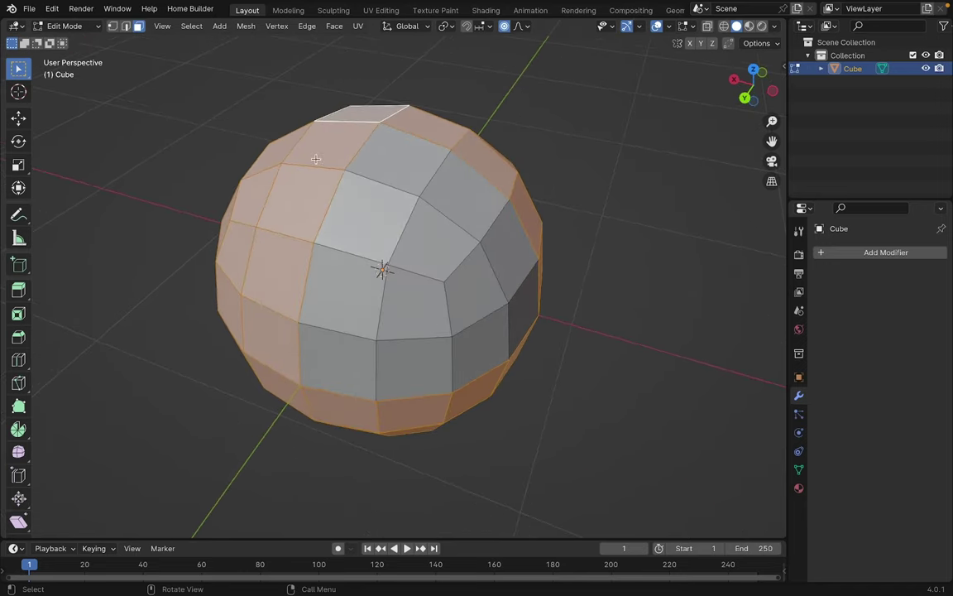
{"action": "key", "text": "x"}
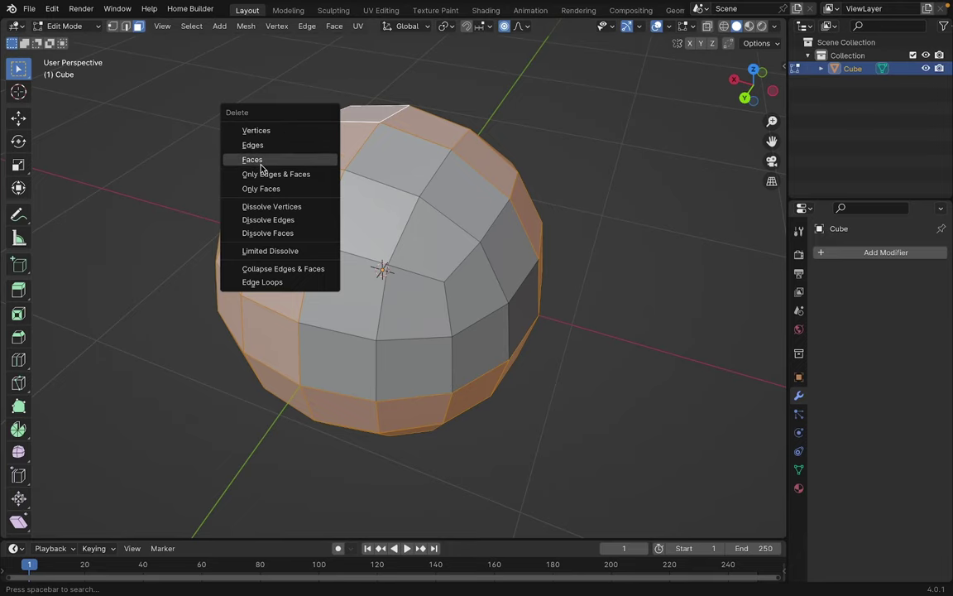
{"action": "left_click", "coordinate": [260, 159]}
Knife-cut from the three-edge inner vertex through the neighbouring diagonal vertex to the open edge at X=0, slightly above that edge's middle
{"action": "middle_click_drag", "start_coordinate": [416, 165], "coordinate": [553, 292]}
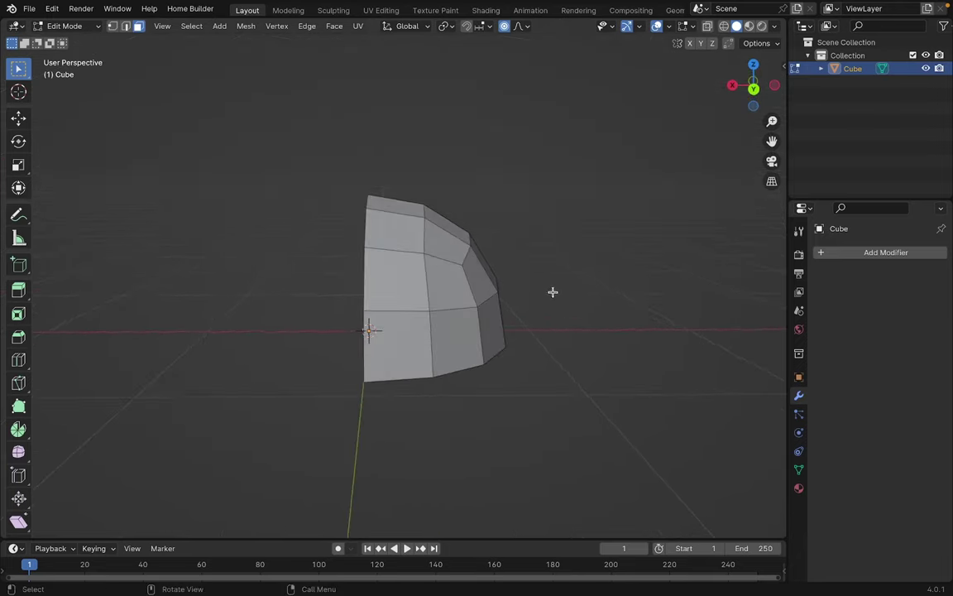
{"action": "left_click", "coordinate": [753, 89]}
{"action": "scroll", "coordinate": [582, 202], "scroll_direction": "up", "scroll_amount": 3}
{"action": "scroll", "coordinate": [587, 207], "scroll_direction": "down", "scroll_amount": 1}
{"action": "scroll", "coordinate": [606, 209], "scroll_direction": "down", "scroll_amount": 3}
{"action": "scroll", "coordinate": [621, 221], "scroll_direction": "up", "scroll_amount": 4}
{"action": "middle_click_drag", "start_coordinate": [622, 221], "coordinate": [606, 203], "text": "shift"}
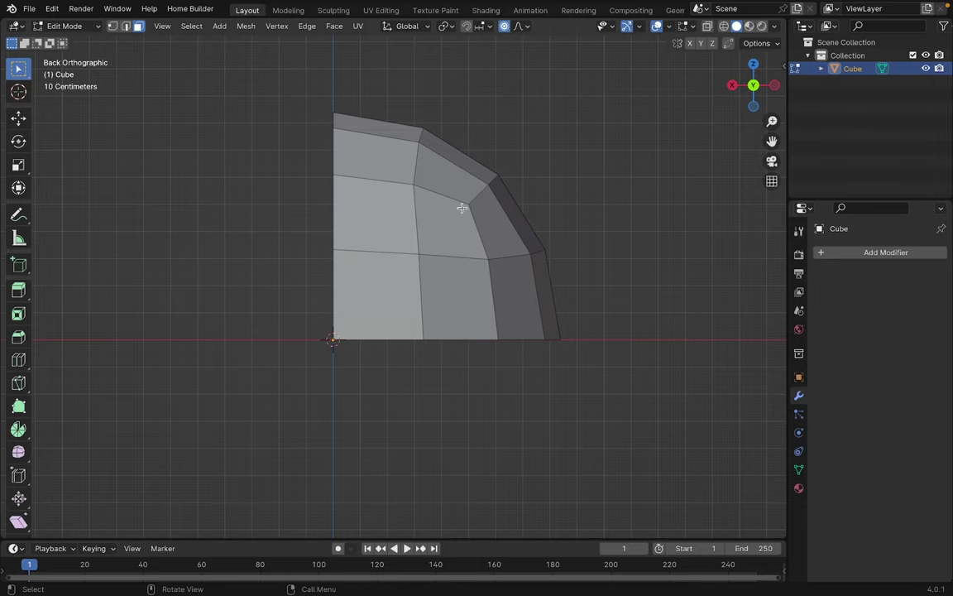
{"action": "scroll", "coordinate": [461, 210], "scroll_direction": "up", "scroll_amount": 2}
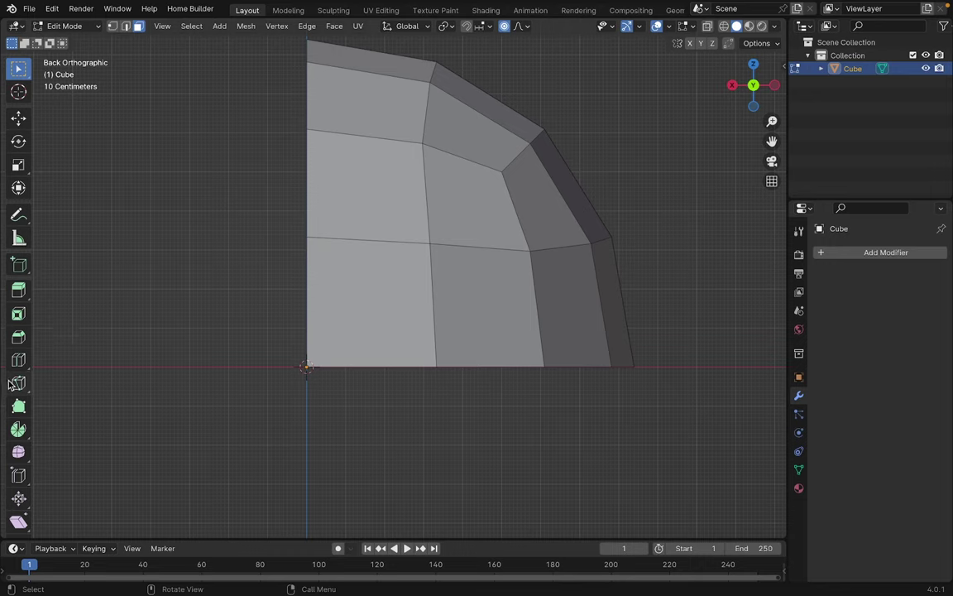
{"action": "key", "text": "k"}
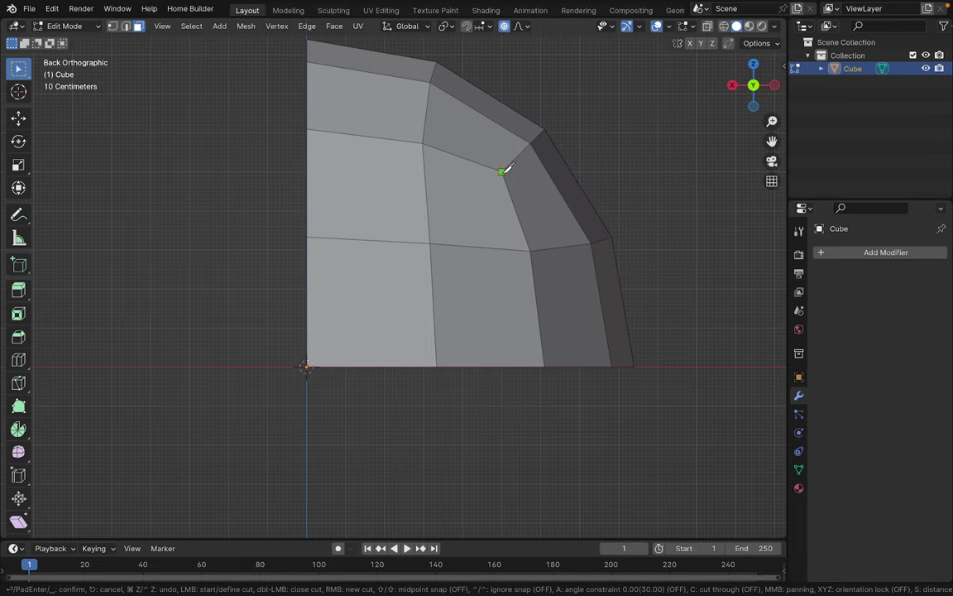
{"action": "left_click", "coordinate": [501, 173]}
{"action": "left_click", "coordinate": [430, 243]}
{"action": "key", "text": "ctrl+z"}
{"action": "left_click", "coordinate": [430, 243]}
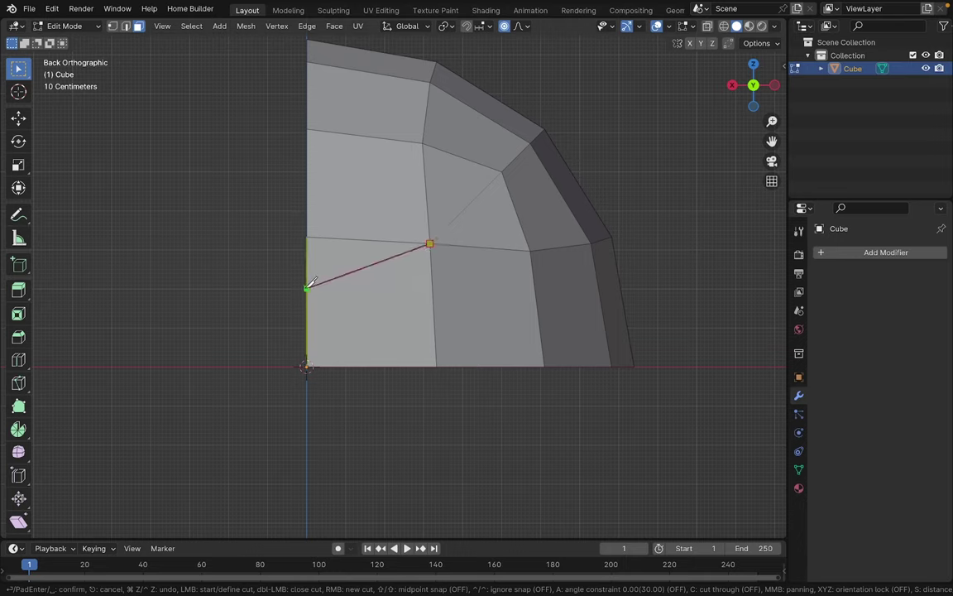
{"action": "left_click", "coordinate": [308, 288]}
{"action": "key", "text": "Return"}
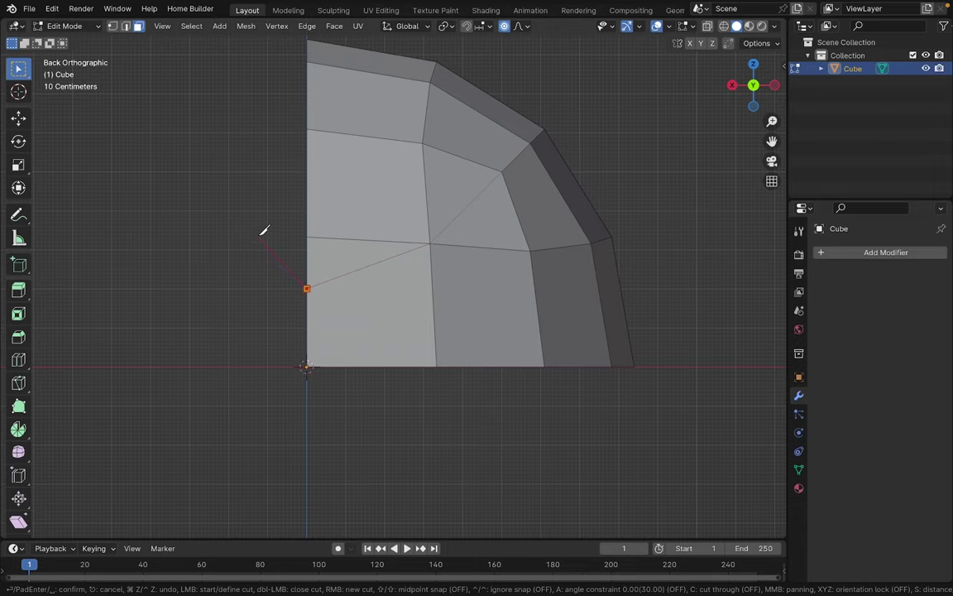
{"action": "key", "text": "Return"}
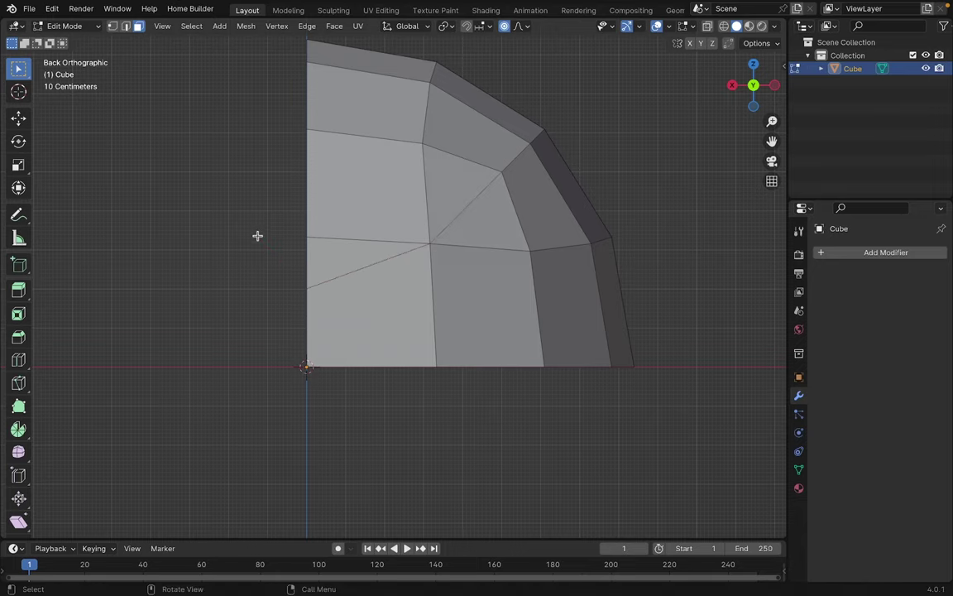
Return to Object Mode and add a Mirror modifier to the sphere segment
{"action": "middle_click_drag", "start_coordinate": [257, 236], "coordinate": [583, 308]}
{"action": "key", "text": "Tab"}
{"action": "scroll", "coordinate": [553, 306], "scroll_direction": "up", "scroll_amount": 3}
{"action": "scroll", "coordinate": [553, 306], "scroll_direction": "down", "scroll_amount": 1}
{"action": "left_click", "coordinate": [863, 253]}
{"action": "left_click", "coordinate": [863, 255]}
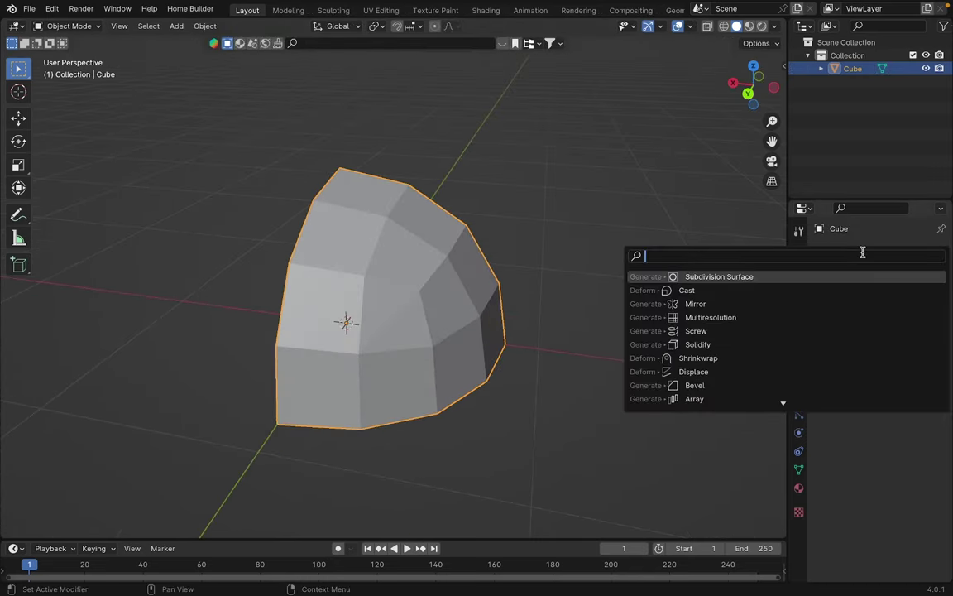
{"action": "left_click", "coordinate": [744, 303]}
{"action": "middle_click_drag", "start_coordinate": [742, 304], "coordinate": [563, 321]}
{"action": "scroll", "coordinate": [564, 321], "scroll_direction": "up", "scroll_amount": 2}
Mirror the segment across the X, Y and Z axes to complete the full sphere
{"action": "left_click", "coordinate": [879, 294]}
{"action": "middle_click_drag", "start_coordinate": [404, 274], "coordinate": [449, 319]}
{"action": "scroll", "coordinate": [449, 318], "scroll_direction": "down", "scroll_amount": 1}
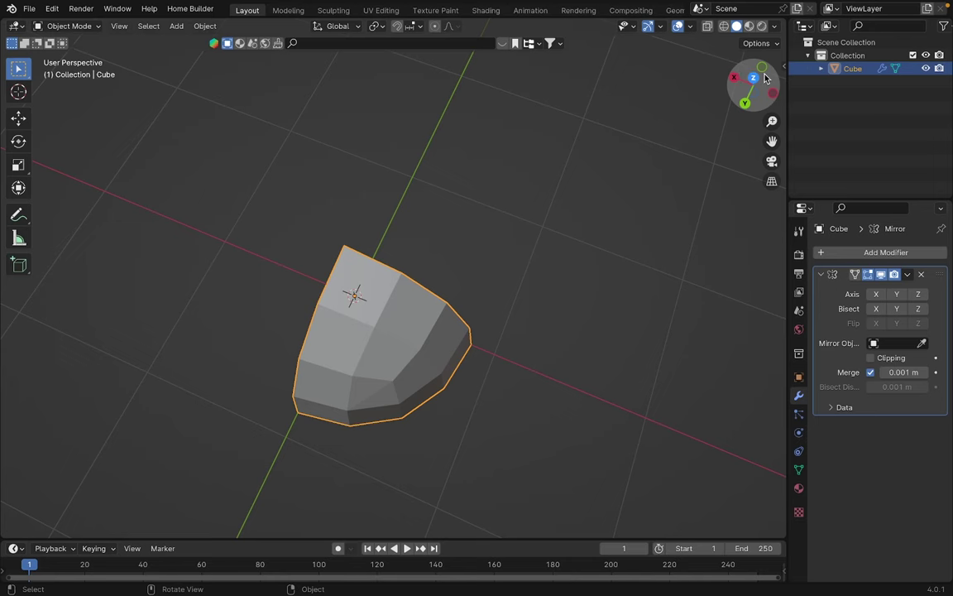
{"action": "left_click", "coordinate": [752, 75]}
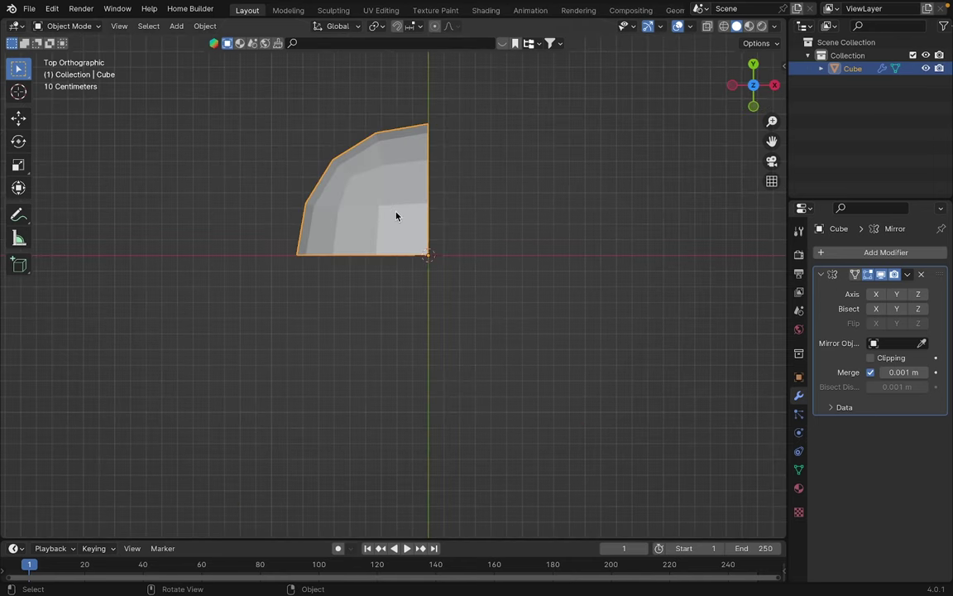
{"action": "left_click", "coordinate": [753, 105]}
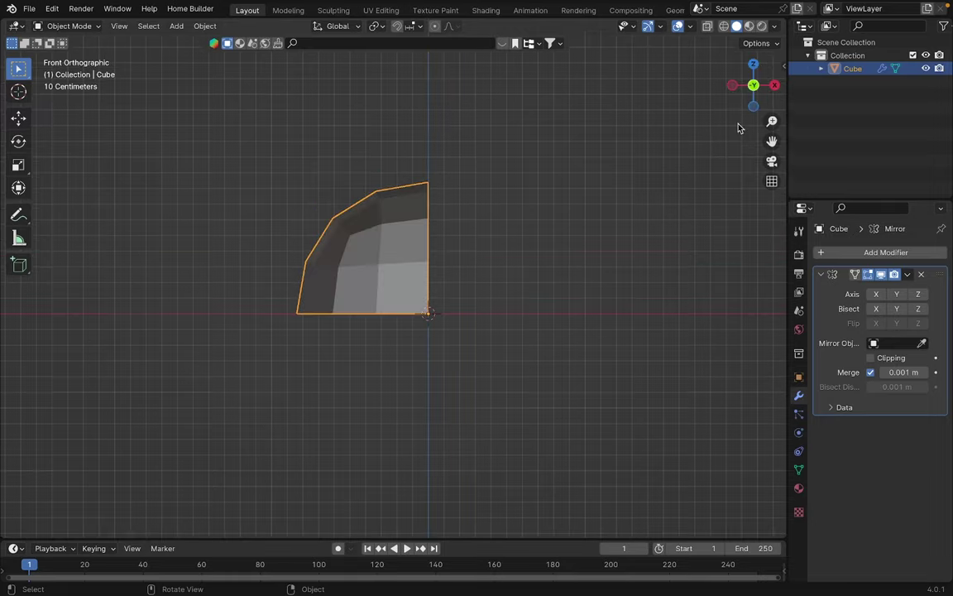
{"action": "left_click", "coordinate": [753, 63]}
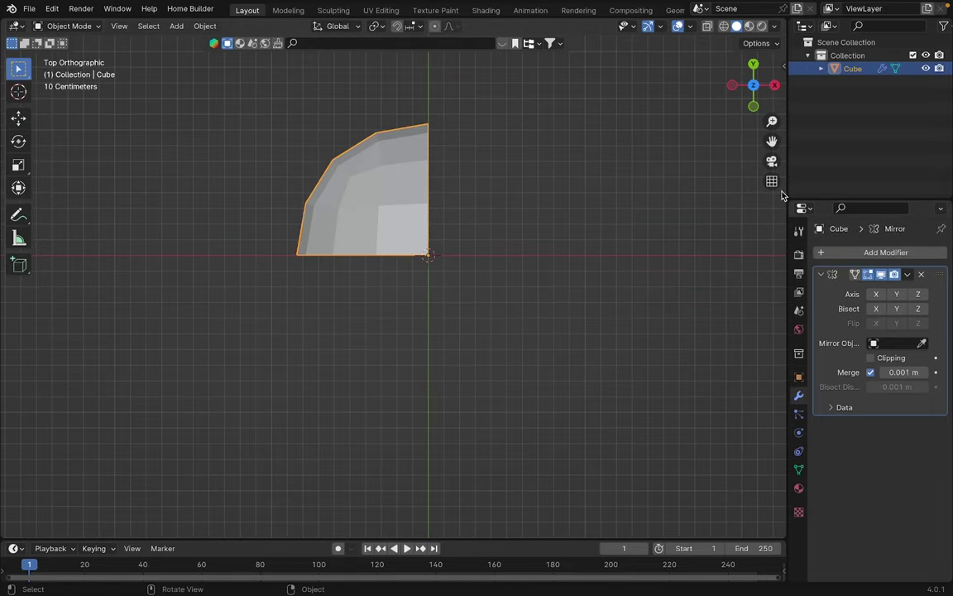
{"action": "left_click", "coordinate": [876, 294]}
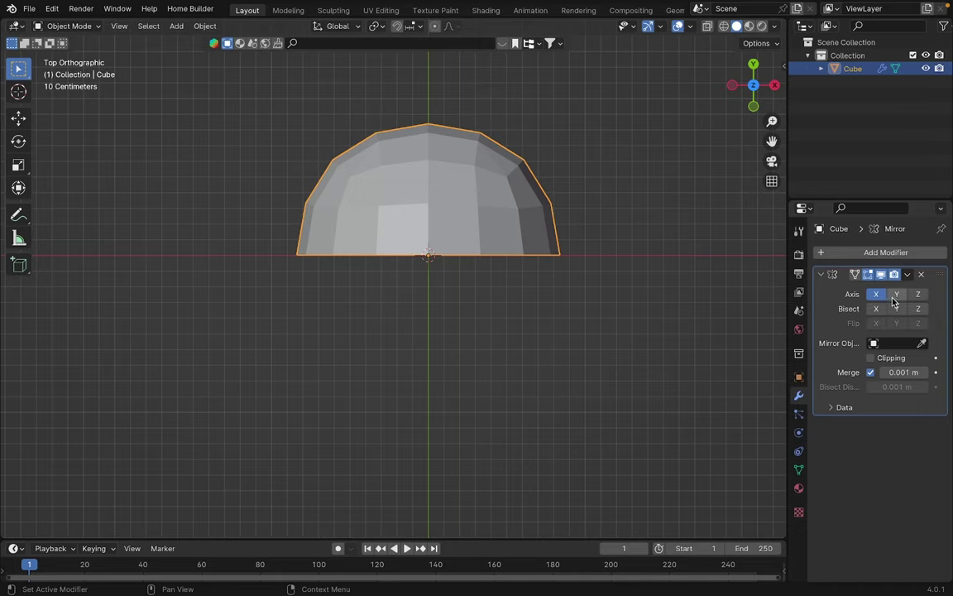
{"action": "left_click", "coordinate": [898, 296]}
{"action": "left_click_drag", "start_coordinate": [749, 85], "coordinate": [681, 190]}
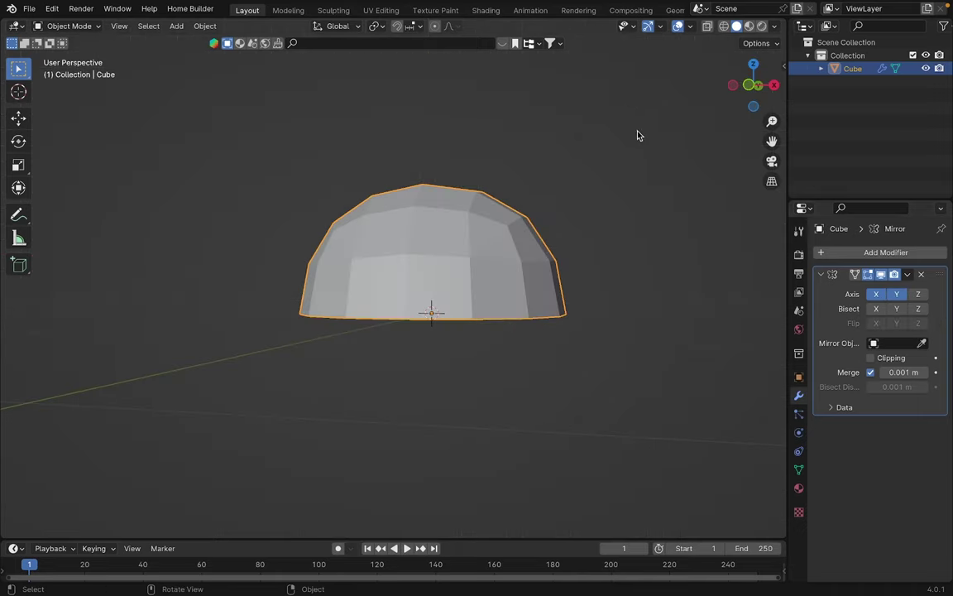
{"action": "left_click", "coordinate": [920, 295]}
Enable Clipping on the Mirror modifier and apply the modifier
{"action": "scroll", "coordinate": [347, 332], "scroll_direction": "down", "scroll_amount": 3}
{"action": "middle_click_drag", "start_coordinate": [346, 332], "coordinate": [546, 362]}
{"action": "scroll", "coordinate": [450, 244], "scroll_direction": "up", "scroll_amount": 2}
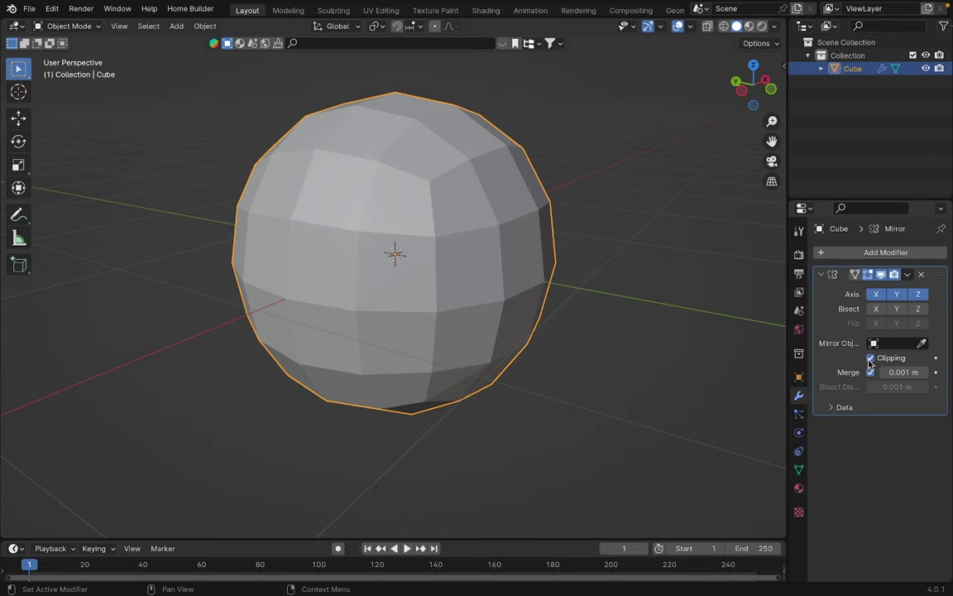
{"action": "scroll", "coordinate": [522, 324], "scroll_direction": "down", "scroll_amount": 1}
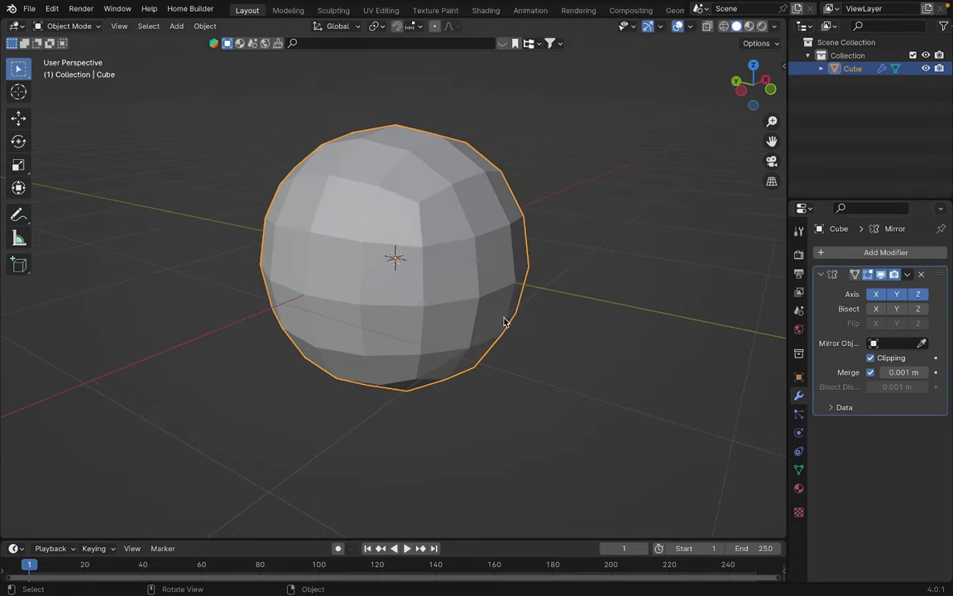
{"action": "left_click", "coordinate": [907, 275]}
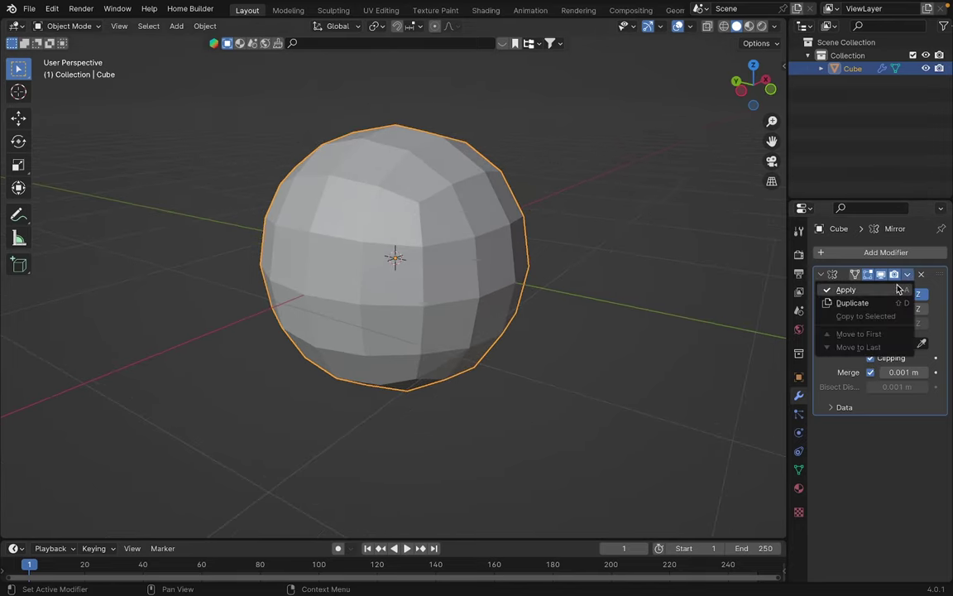
{"action": "left_click", "coordinate": [901, 292]}
{"action": "middle_click_drag", "start_coordinate": [478, 263], "coordinate": [547, 291]}
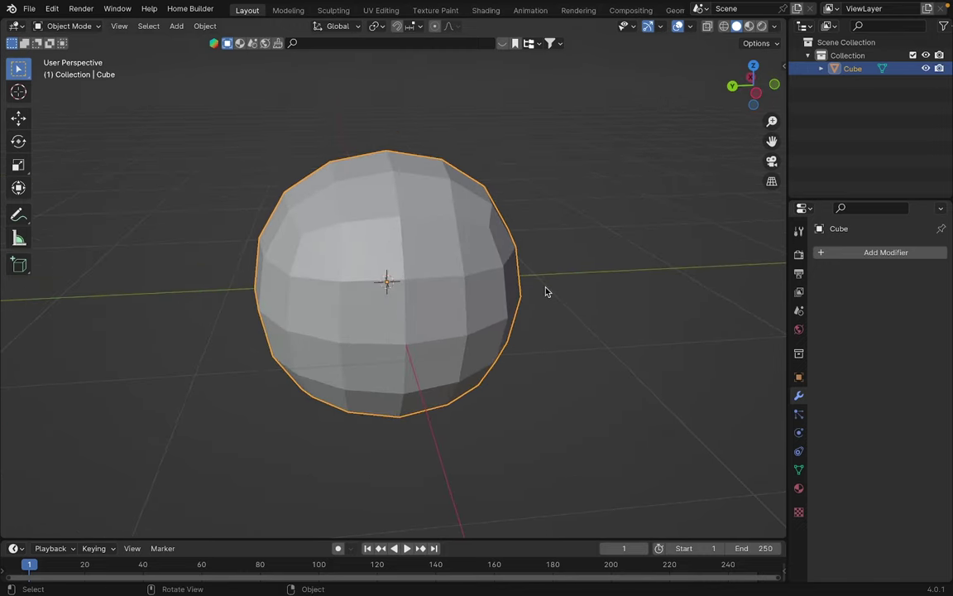
Inspect the mirrored mesh's edges in Edit Mode and view the whole sphere from the left side
{"action": "key", "text": "Tab"}
{"action": "middle_click_drag", "start_coordinate": [564, 219], "coordinate": [433, 230]}
{"action": "key", "text": "Tab"}
{"action": "scroll", "coordinate": [439, 251], "scroll_direction": "up", "scroll_amount": 1}
{"action": "scroll", "coordinate": [440, 252], "scroll_direction": "up", "scroll_amount": 1}
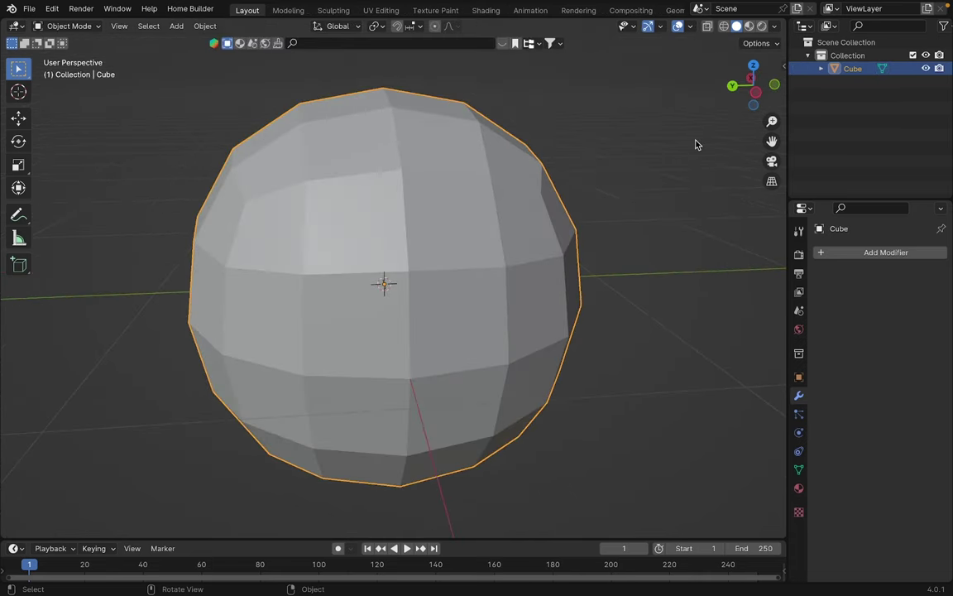
{"action": "left_click", "coordinate": [755, 80]}
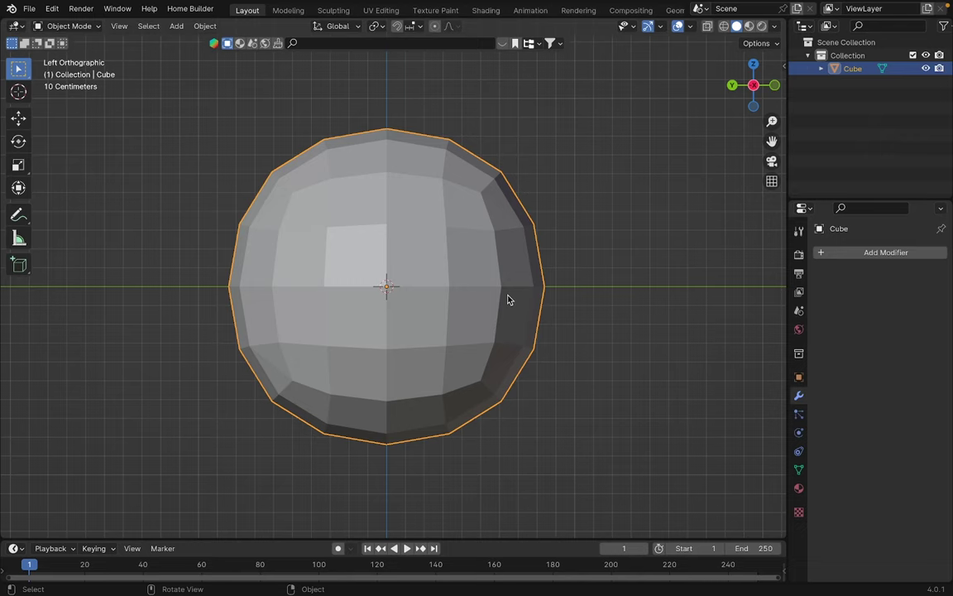
Add a Subdivision Surface modifier to the mirrored sphere and apply it
{"action": "scroll", "coordinate": [513, 295], "scroll_direction": "up", "scroll_amount": 1}
{"action": "scroll", "coordinate": [521, 293], "scroll_direction": "down", "scroll_amount": 1}
{"action": "key", "text": "Tab"}
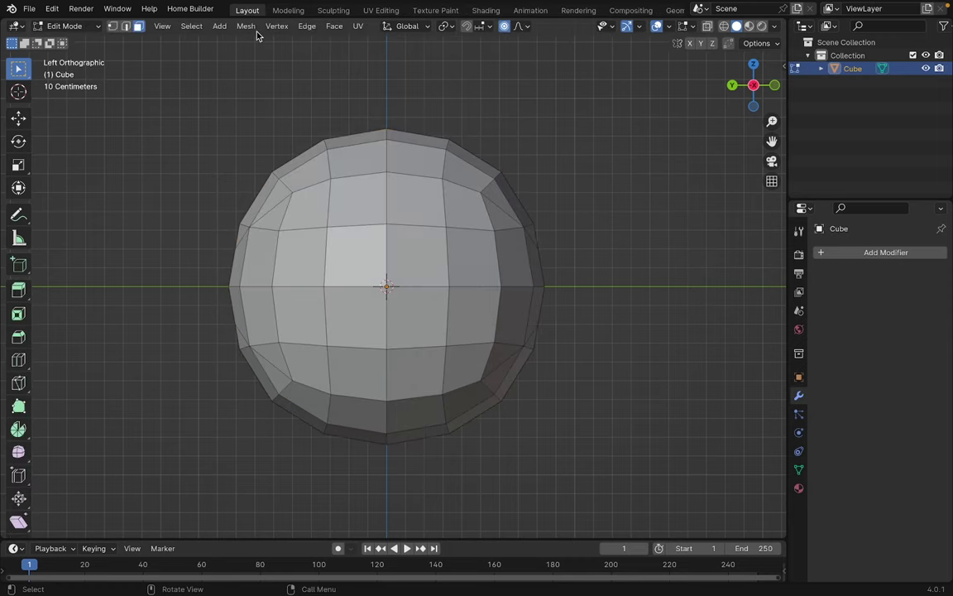
{"action": "key", "text": "Tab"}
{"action": "scroll", "coordinate": [559, 174], "scroll_direction": "down", "scroll_amount": 2}
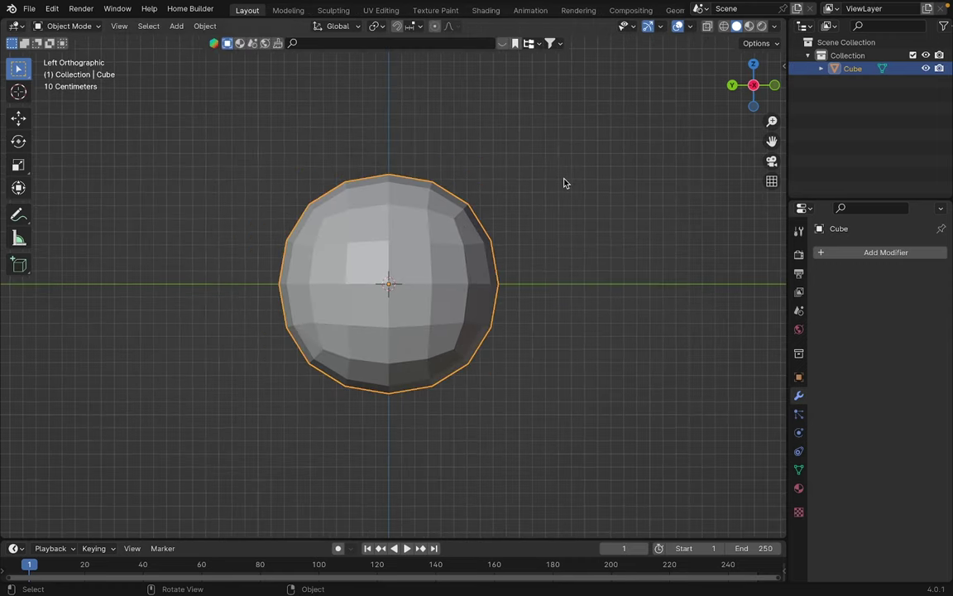
{"action": "middle_click_drag", "start_coordinate": [564, 183], "coordinate": [597, 219]}
{"action": "left_click", "coordinate": [847, 253]}
{"action": "left_click", "coordinate": [846, 258]}
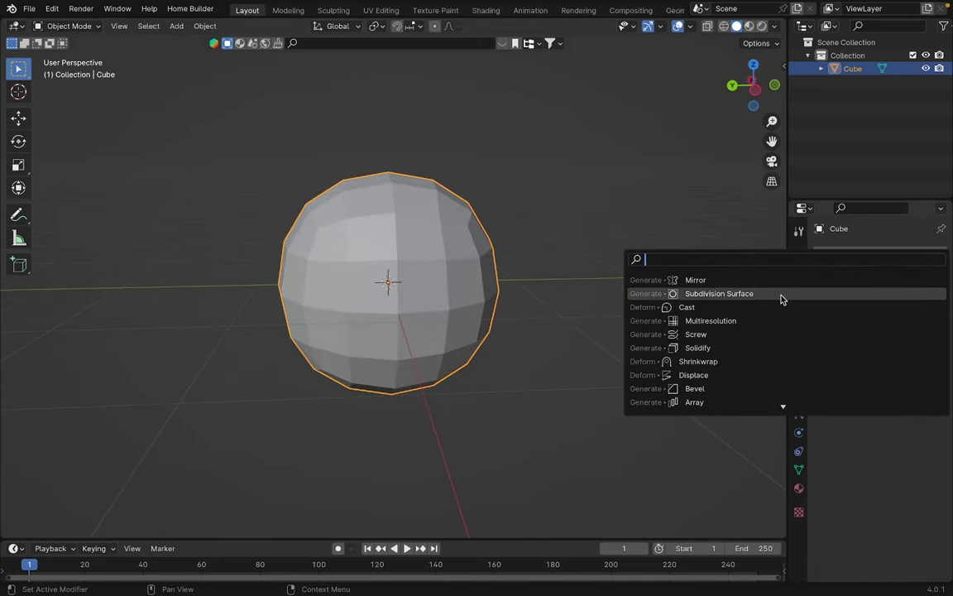
{"action": "left_click", "coordinate": [783, 299]}
{"action": "left_click", "coordinate": [920, 277]}
{"action": "left_click", "coordinate": [844, 290]}
Duplicate the sphere and place the copy beside the original along the Y axis, working in the left orthographic view
{"action": "middle_click_drag", "start_coordinate": [629, 315], "coordinate": [573, 322]}
{"action": "left_click", "coordinate": [756, 91]}
{"action": "scroll", "coordinate": [575, 238], "scroll_direction": "up", "scroll_amount": 1}
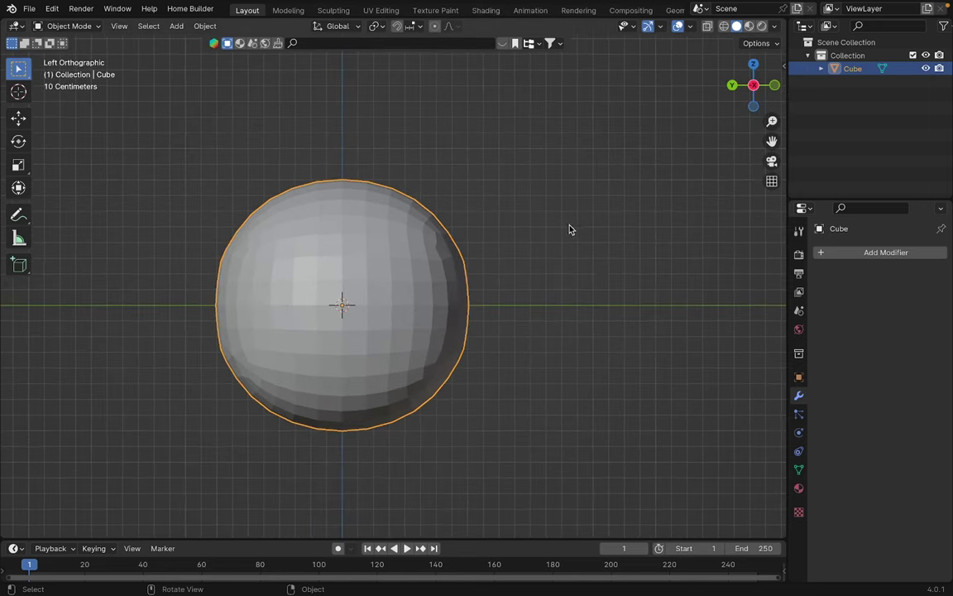
{"action": "middle_click_drag", "start_coordinate": [574, 238], "coordinate": [447, 235], "text": "shift"}
{"action": "scroll", "coordinate": [578, 127], "scroll_direction": "down", "scroll_amount": 2}
{"action": "key", "text": "shift+d"}
{"action": "key", "text": "x"}
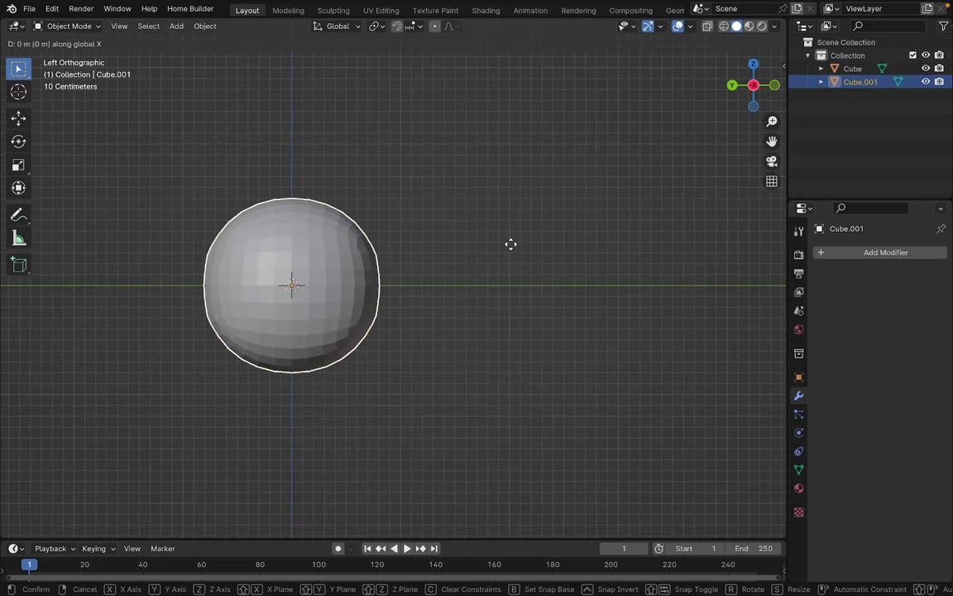
{"action": "left_click", "coordinate": [730, 258]}
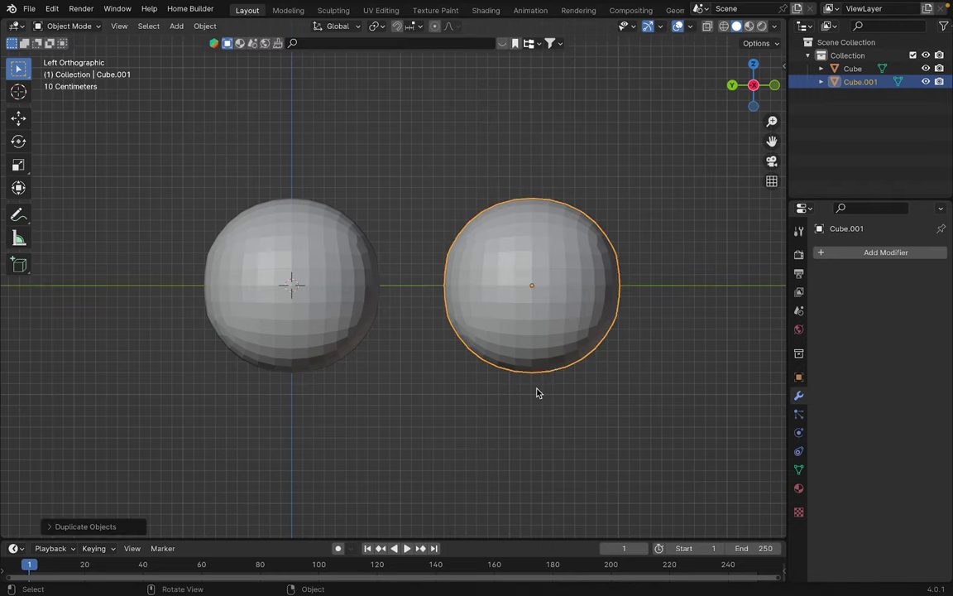
Select the original sphere's entire mesh in Edit Mode and round it with To Sphere at factor 1, returning to Object Mode
{"action": "left_click", "coordinate": [534, 387]}
{"action": "middle_click_drag", "start_coordinate": [447, 323], "coordinate": [469, 286]}
{"action": "left_click", "coordinate": [476, 287]}
{"action": "scroll", "coordinate": [521, 293], "scroll_direction": "up", "scroll_amount": 3}
{"action": "mouse_move", "coordinate": [526, 304]}
{"action": "middle_mouse_down"}
{"action": "mouse_move", "coordinate": [515, 323]}
{"action": "mouse_move", "coordinate": [509, 283]}
{"action": "mouse_move", "coordinate": [532, 270]}
{"action": "mouse_move", "coordinate": [543, 158]}
{"action": "mouse_move", "coordinate": [453, 359]}
{"action": "mouse_move", "coordinate": [523, 302]}
{"action": "middle_mouse_up"}
{"action": "scroll", "coordinate": [517, 314], "scroll_direction": "down", "scroll_amount": 1}
{"action": "key", "text": "Tab"}
{"action": "key", "text": "a"}
{"action": "left_click", "coordinate": [753, 84]}
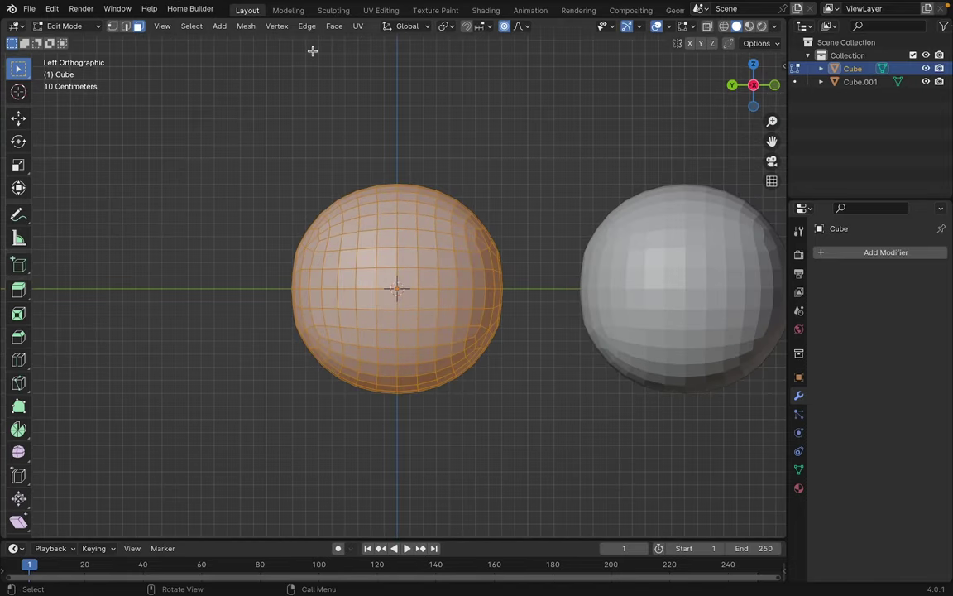
{"action": "left_click", "coordinate": [244, 26]}
{"action": "mouse_move", "coordinate": [290, 62]}
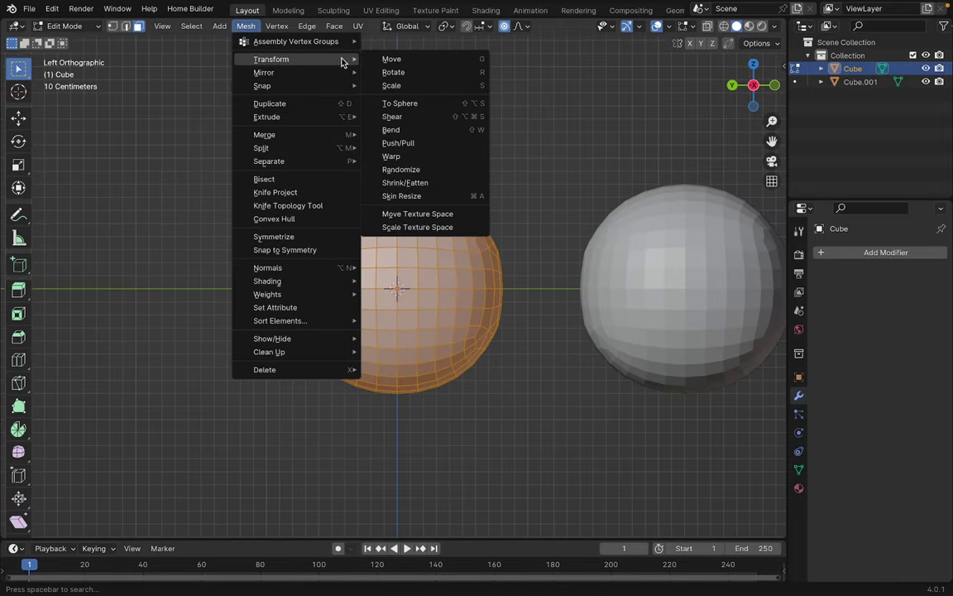
{"action": "left_click", "coordinate": [421, 106]}
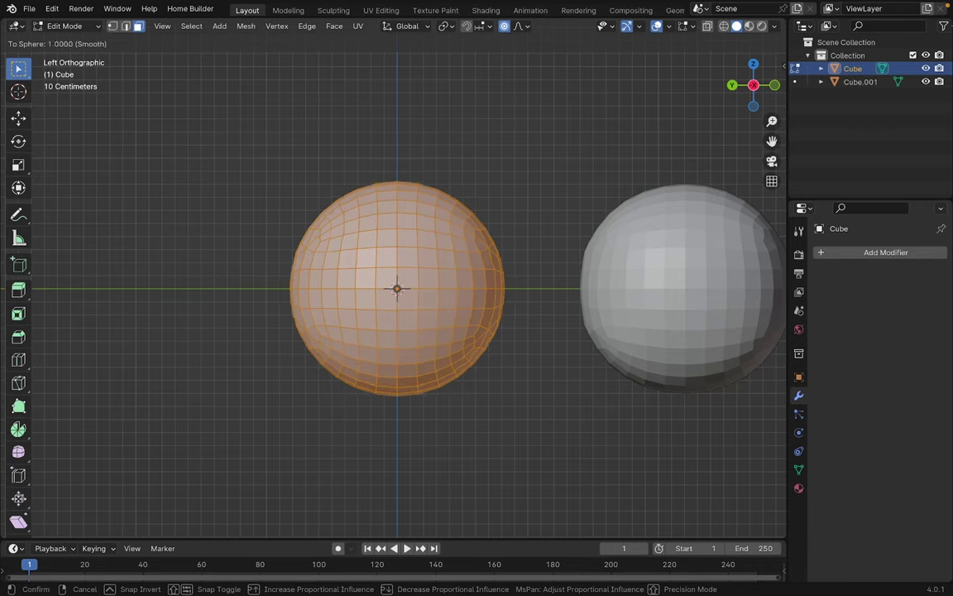
{"action": "left_click", "coordinate": [105, 152]}
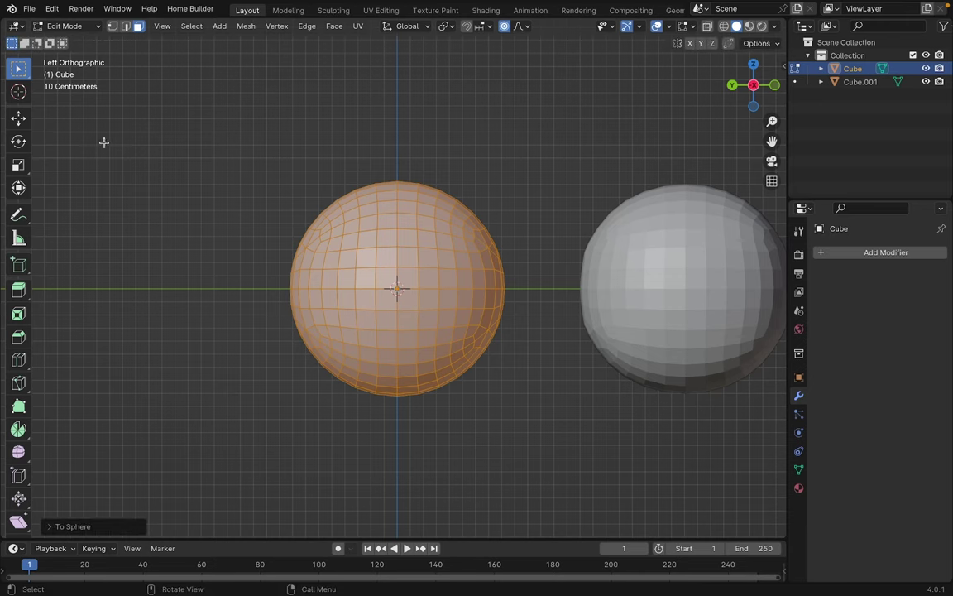
{"action": "key", "text": "Tab"}
Compare the outline of the rounded original sphere with that of the unmodified duplicate
{"action": "scroll", "coordinate": [445, 252], "scroll_direction": "down", "scroll_amount": 1}
{"action": "middle_click_drag", "start_coordinate": [416, 263], "coordinate": [289, 265], "text": "shift"}
{"action": "scroll", "coordinate": [236, 297], "scroll_direction": "up", "scroll_amount": 1}
{"action": "middle_click_drag", "start_coordinate": [336, 309], "coordinate": [356, 299], "text": "shift"}
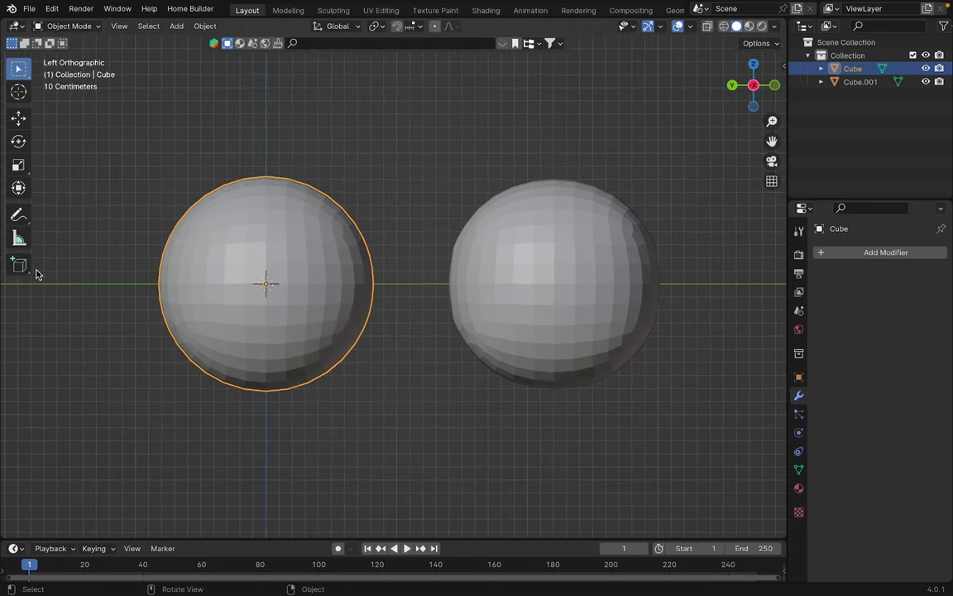
{"action": "middle_click_drag", "start_coordinate": [476, 249], "coordinate": [471, 228], "text": "shift"}
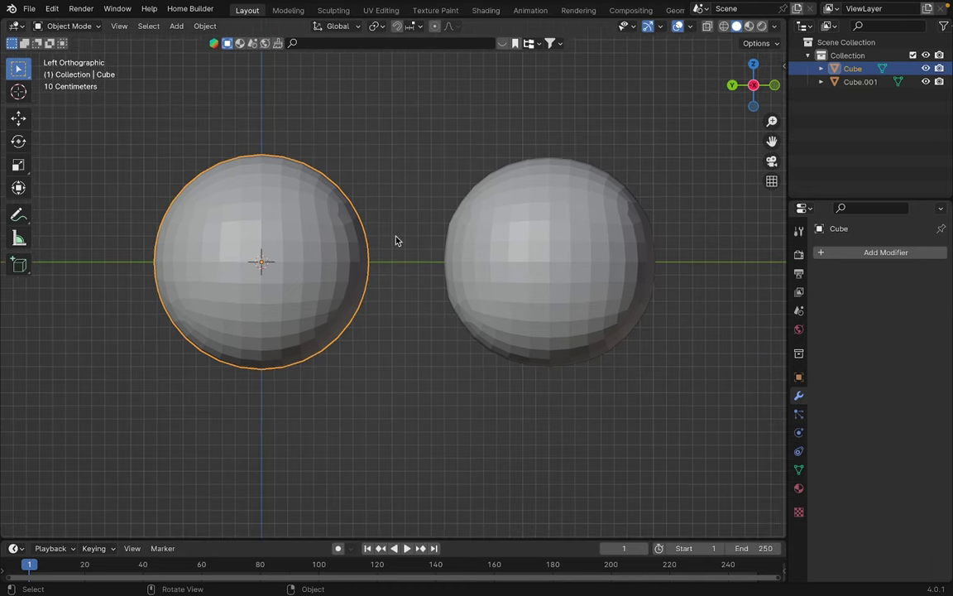
{"action": "left_click", "coordinate": [480, 254]}
{"action": "left_click", "coordinate": [350, 273]}
{"action": "left_click", "coordinate": [473, 262]}
{"action": "left_click", "coordinate": [344, 266]}
Add a Cast modifier to the duplicate sphere
{"action": "left_click", "coordinate": [522, 258]}
{"action": "middle_click_drag", "start_coordinate": [641, 264], "coordinate": [542, 294], "text": "shift"}
{"action": "scroll", "coordinate": [604, 205], "scroll_direction": "down", "scroll_amount": 2}
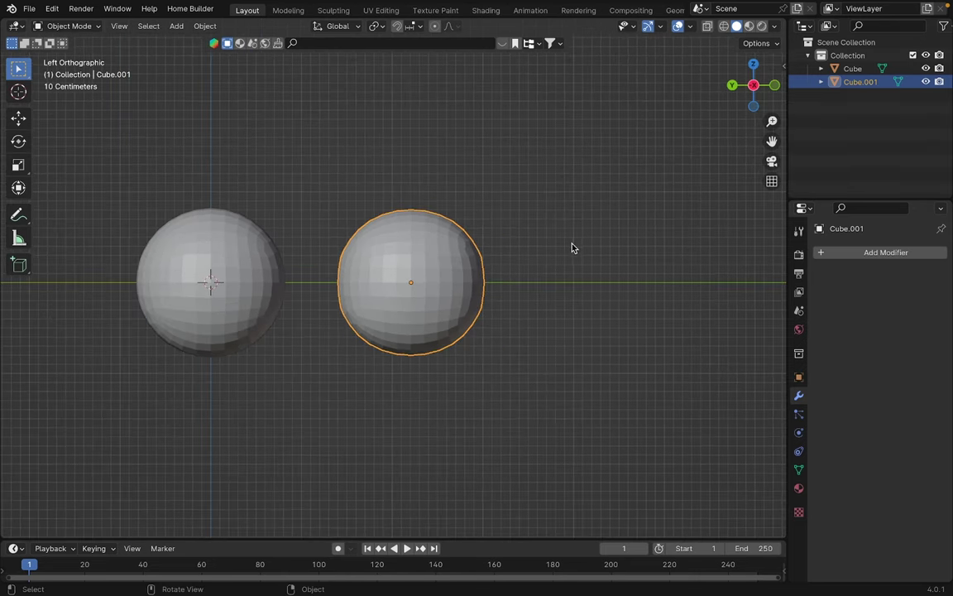
{"action": "scroll", "coordinate": [502, 266], "scroll_direction": "up", "scroll_amount": 1}
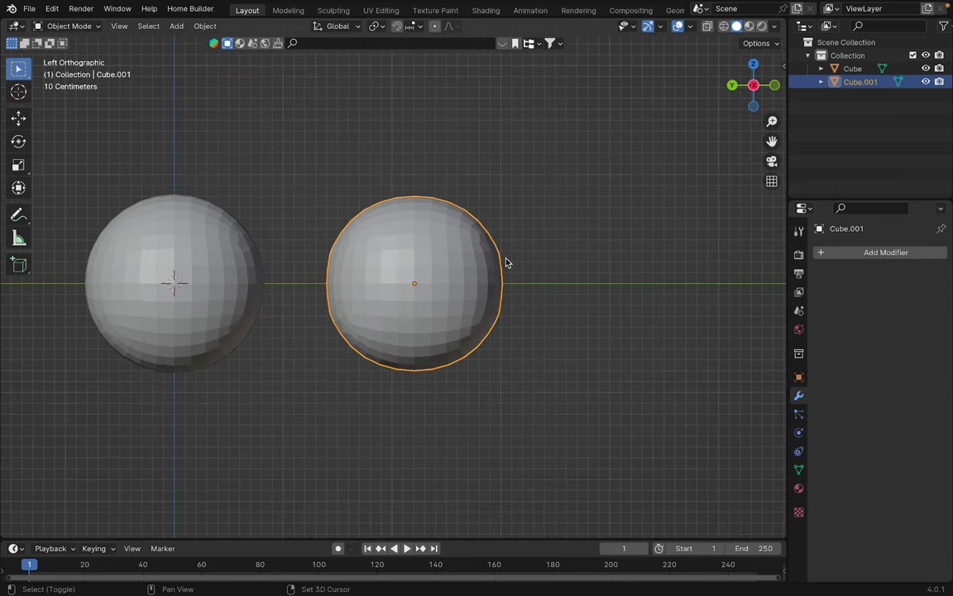
{"action": "middle_click_drag", "start_coordinate": [504, 261], "coordinate": [470, 238], "text": "shift"}
{"action": "left_click", "coordinate": [872, 253]}
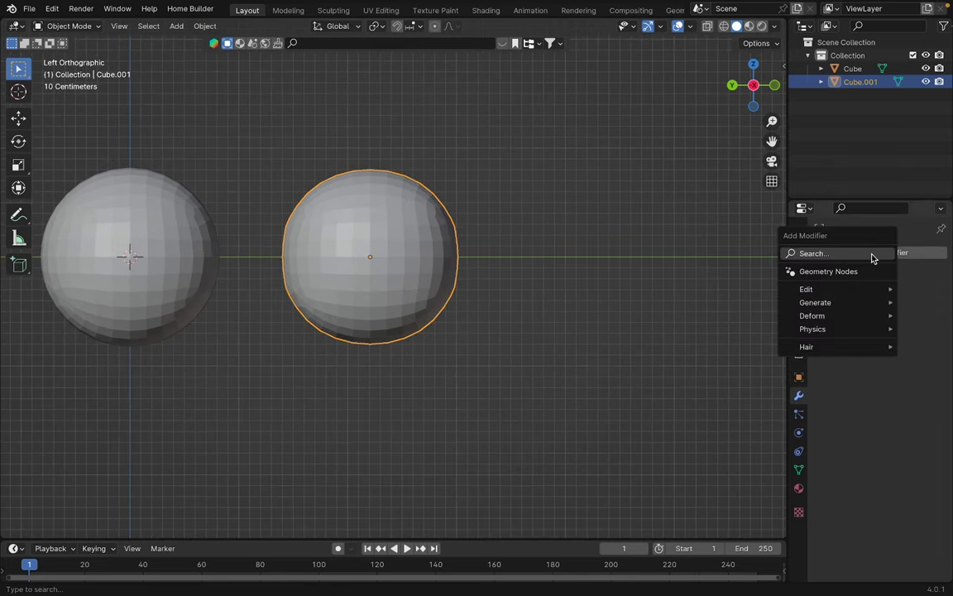
{"action": "type", "text": "cast"}
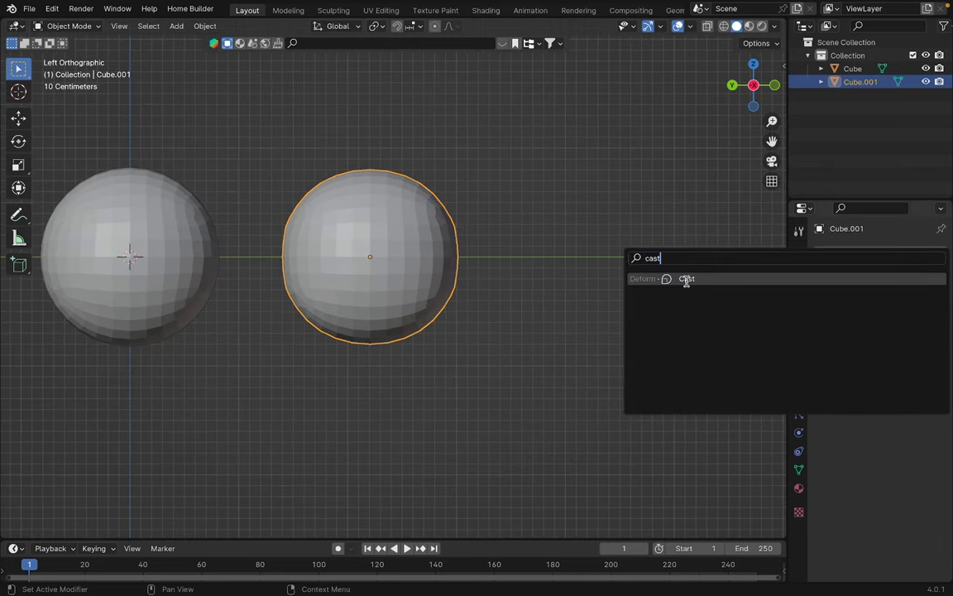
{"action": "left_click", "coordinate": [686, 280]}
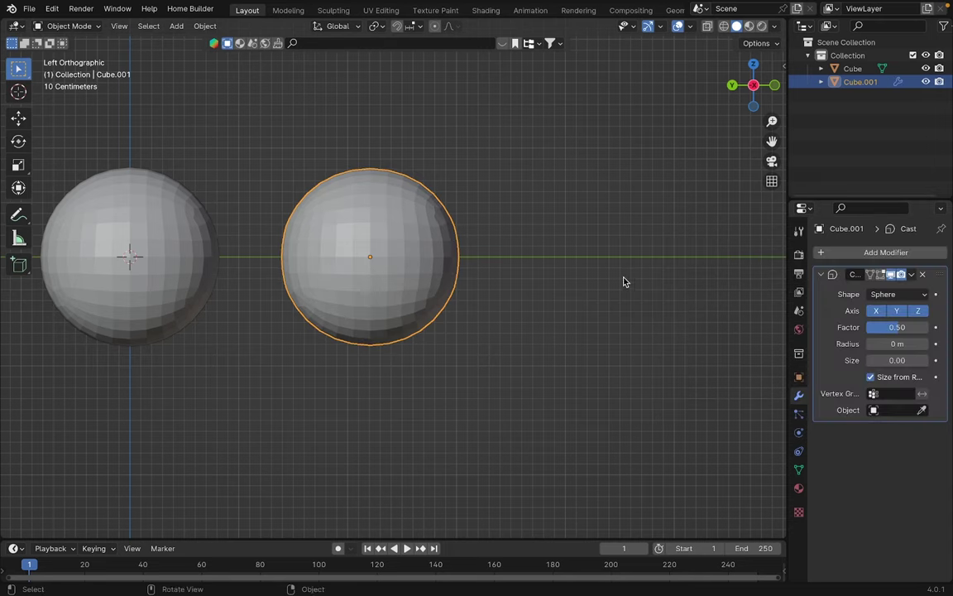
Preview the duplicate with the Cast modifier off and on, and set the modifier's Factor to 1.00
{"action": "middle_click_drag", "start_coordinate": [607, 275], "coordinate": [575, 305], "text": "shift"}
{"action": "scroll", "coordinate": [609, 273], "scroll_direction": "up", "scroll_amount": 1}
{"action": "scroll", "coordinate": [683, 304], "scroll_direction": "up", "scroll_amount": 1}
{"action": "left_click", "coordinate": [884, 278]}
{"action": "left_click", "coordinate": [884, 278]}
{"action": "left_click", "coordinate": [884, 278]}
{"action": "left_click", "coordinate": [884, 278]}
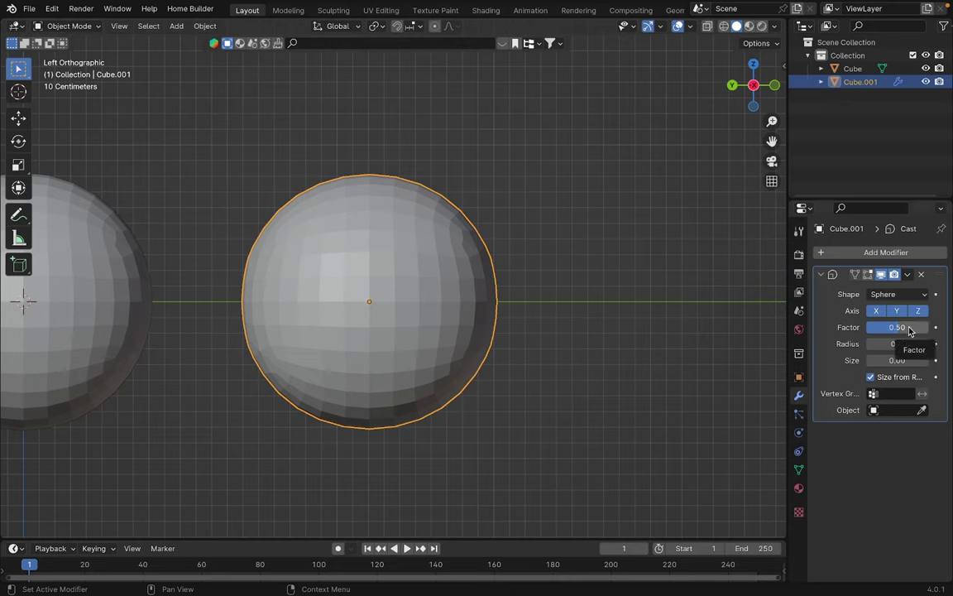
{"action": "left_click_drag", "start_coordinate": [905, 330], "coordinate": [944, 331]}
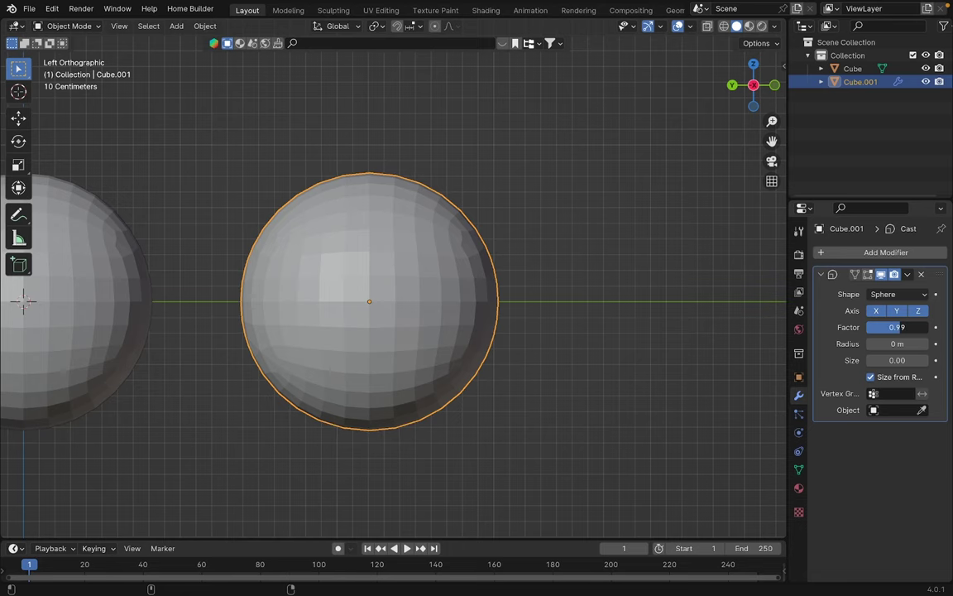
{"action": "left_click_drag", "start_coordinate": [900, 328], "coordinate": [901, 329]}
Toggle the Cast modifier's viewport display with both spheres in view to compare their roundness
{"action": "scroll", "coordinate": [458, 324], "scroll_direction": "down", "scroll_amount": 3}
{"action": "middle_click_drag", "start_coordinate": [458, 324], "coordinate": [542, 331], "text": "shift"}
{"action": "scroll", "coordinate": [579, 319], "scroll_direction": "up", "scroll_amount": 1}
{"action": "left_click", "coordinate": [700, 271]}
{"action": "left_click", "coordinate": [883, 274]}
{"action": "left_click", "coordinate": [883, 274]}
{"action": "left_click", "coordinate": [883, 275]}
{"action": "left_click", "coordinate": [882, 275]}
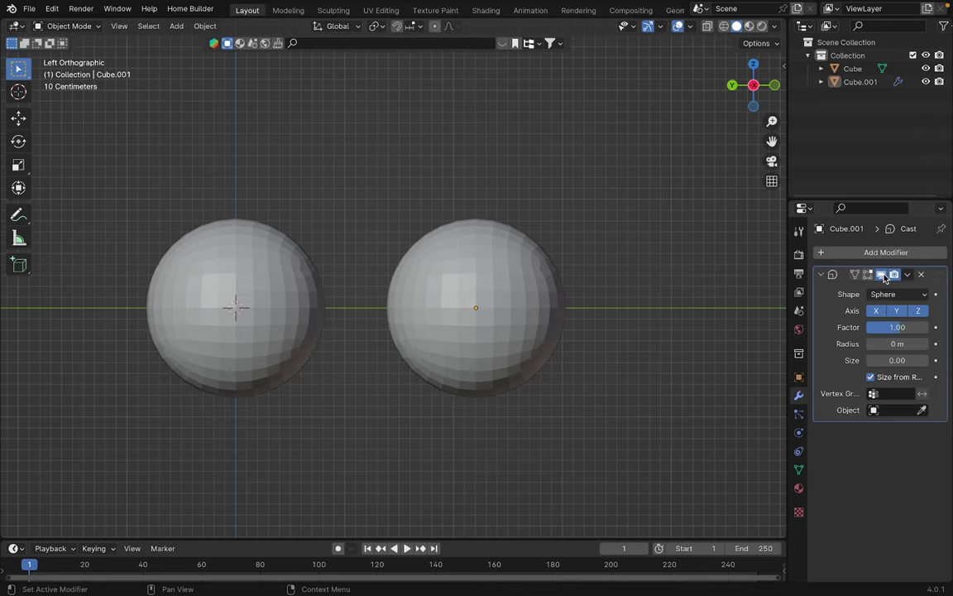
Alternate the selection between the two spheres to compare their outlines
{"action": "left_click", "coordinate": [211, 312]}
{"action": "left_click", "coordinate": [396, 323]}
{"action": "left_click", "coordinate": [281, 326]}
{"action": "left_click", "coordinate": [454, 325]}
{"action": "left_click", "coordinate": [265, 332]}
{"action": "left_click", "coordinate": [458, 315]}
{"action": "left_click", "coordinate": [276, 324]}
{"action": "left_click", "coordinate": [468, 319]}
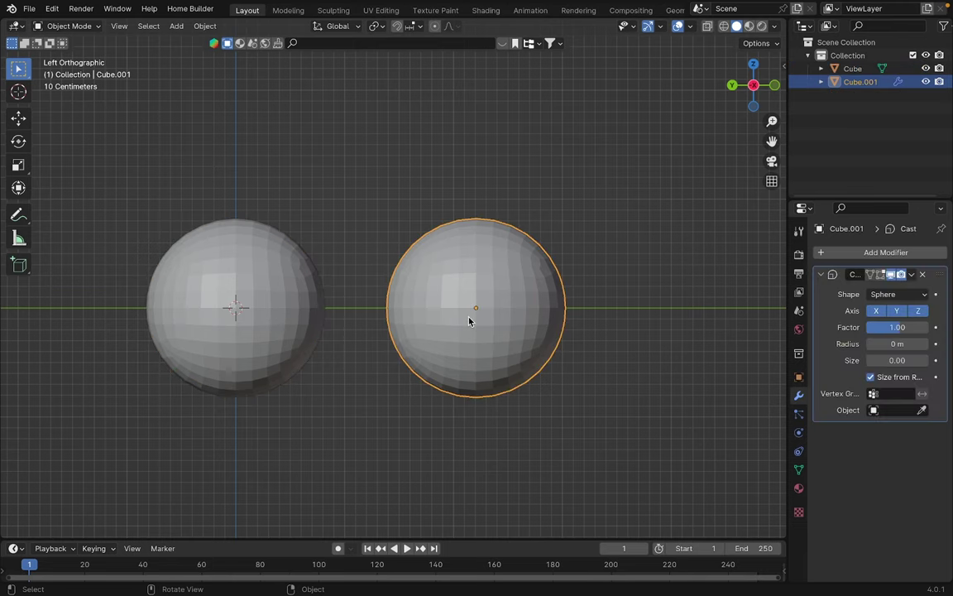
Apply the Cast modifier on the duplicate sphere
{"action": "scroll", "coordinate": [538, 312], "scroll_direction": "up", "scroll_amount": 2}
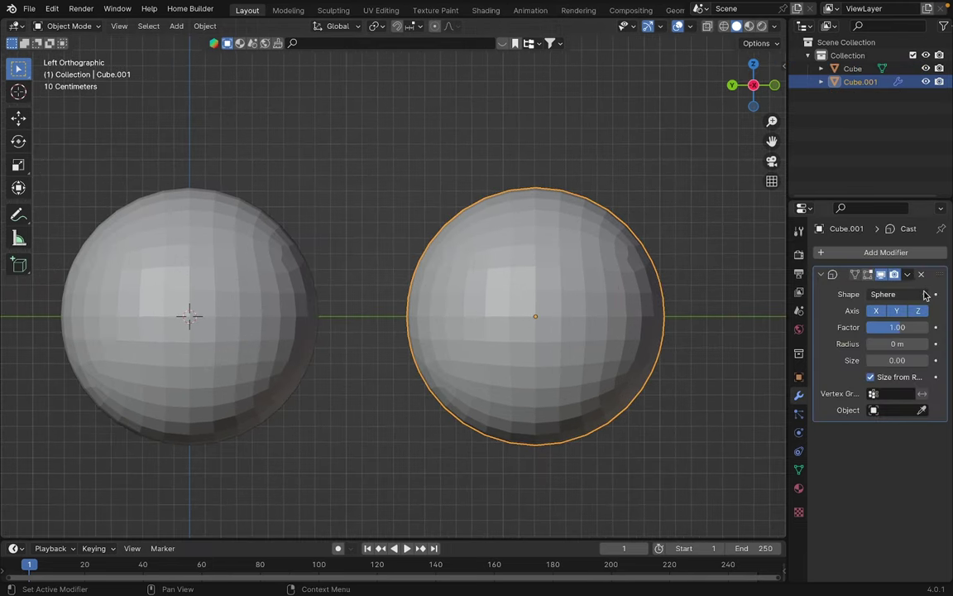
{"action": "left_click", "coordinate": [908, 274]}
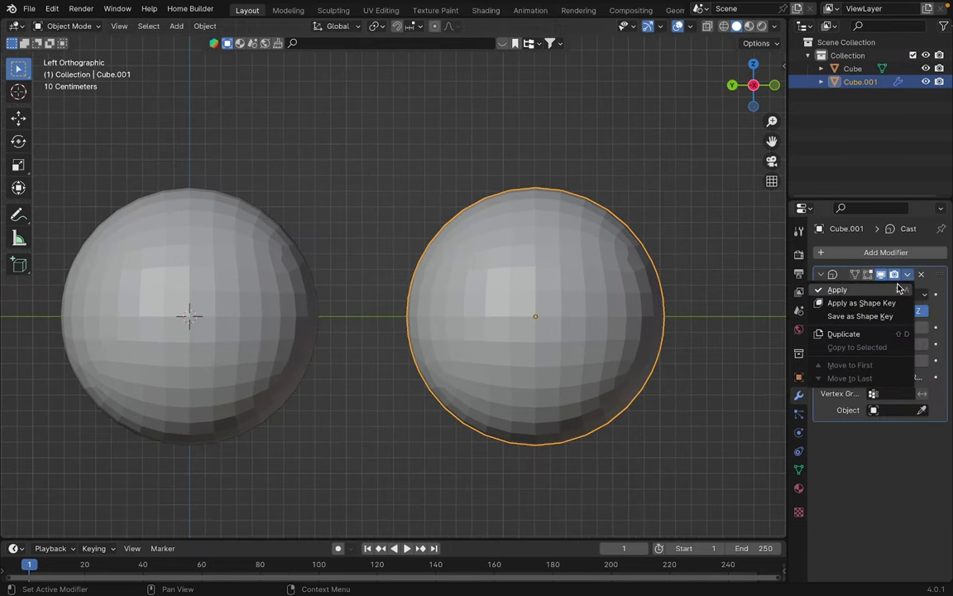
{"action": "left_click", "coordinate": [839, 290]}
{"action": "middle_click_drag", "start_coordinate": [571, 275], "coordinate": [451, 306]}
{"action": "scroll", "coordinate": [451, 306], "scroll_direction": "up", "scroll_amount": 4}
Delete the duplicate sphere and select the remaining original sphere
{"action": "left_click", "coordinate": [356, 352]}
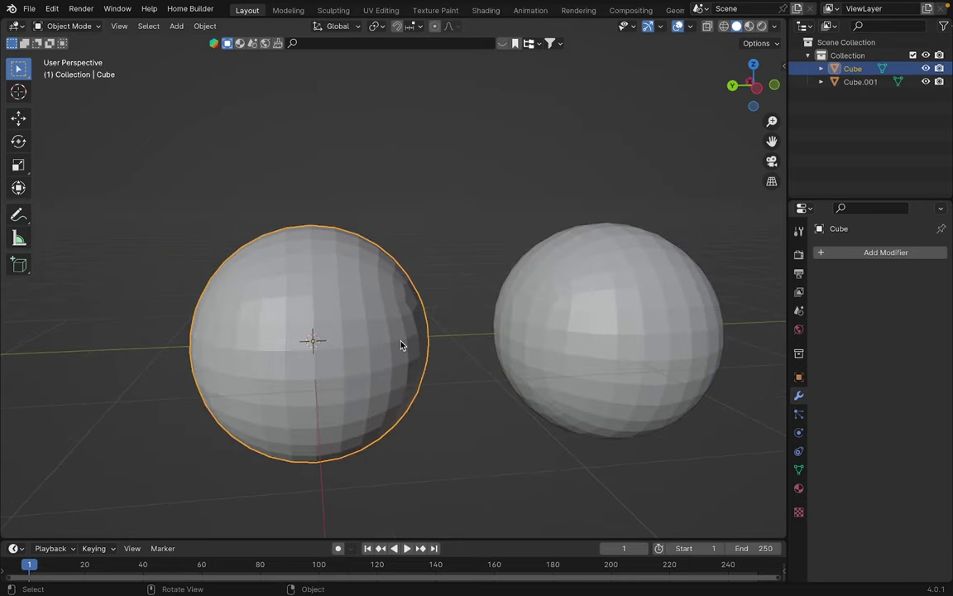
{"action": "scroll", "coordinate": [451, 313], "scroll_direction": "down", "scroll_amount": 2}
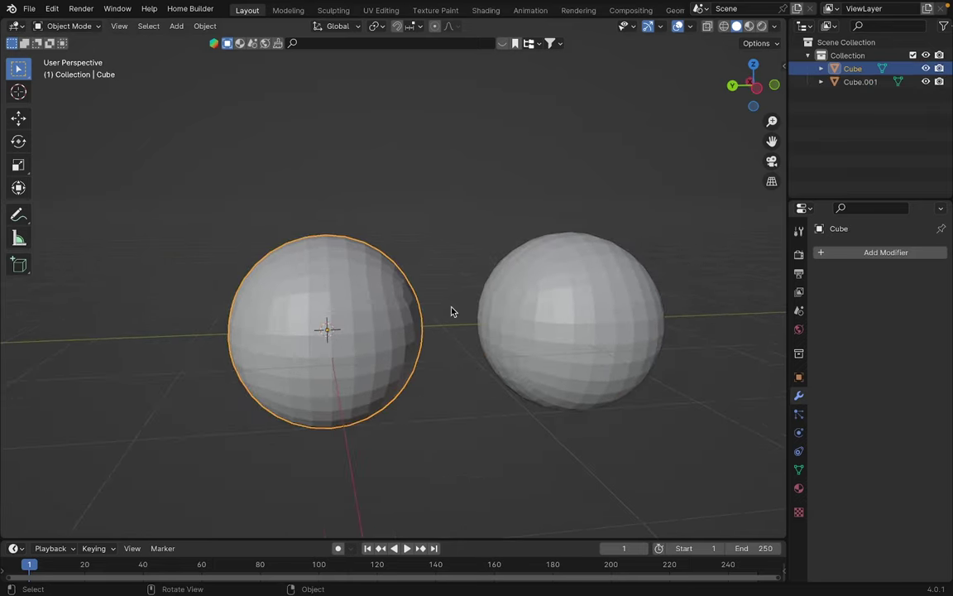
{"action": "mouse_move", "coordinate": [445, 329]}
{"action": "middle_mouse_down"}
{"action": "mouse_move", "coordinate": [480, 308]}
{"action": "mouse_move", "coordinate": [462, 325]}
{"action": "mouse_move", "coordinate": [439, 326]}
{"action": "middle_mouse_up"}
{"action": "scroll", "coordinate": [443, 326], "scroll_direction": "down", "scroll_amount": 2}
{"action": "left_click", "coordinate": [565, 310]}
{"action": "middle_click_drag", "start_coordinate": [566, 310], "coordinate": [581, 294], "text": "shift"}
{"action": "key", "text": "x"}
{"action": "left_click", "coordinate": [559, 312]}
{"action": "scroll", "coordinate": [579, 308], "scroll_direction": "up", "scroll_amount": 2}
{"action": "scroll", "coordinate": [442, 315], "scroll_direction": "down", "scroll_amount": 1}
{"action": "left_click", "coordinate": [442, 315]}
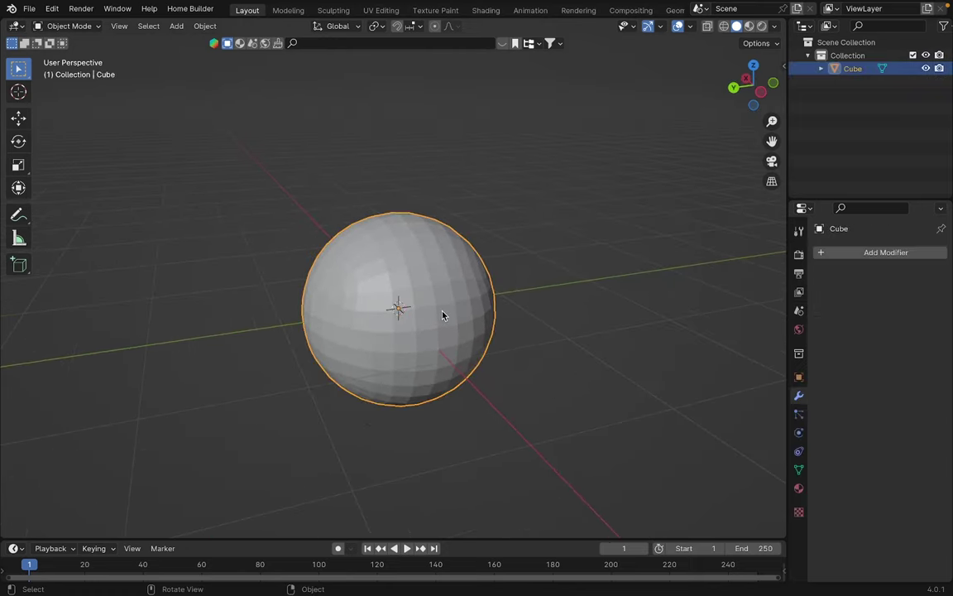
Examine the edges along the sphere's cut lines in Edit Mode with edge selection, and return to Object Mode
{"action": "middle_click_drag", "start_coordinate": [443, 315], "coordinate": [463, 291]}
{"action": "scroll", "coordinate": [485, 310], "scroll_direction": "up", "scroll_amount": 3}
{"action": "key", "text": "Tab"}
{"action": "left_click", "coordinate": [484, 279]}
{"action": "key", "text": "2"}
{"action": "left_click", "coordinate": [455, 306]}
{"action": "left_click", "coordinate": [418, 316]}
{"action": "left_click", "coordinate": [390, 313]}
{"action": "left_click", "coordinate": [362, 295]}
{"action": "key", "text": "Tab"}
Add a Subdivision Surface modifier to the rounded sphere
{"action": "middle_click_drag", "start_coordinate": [603, 320], "coordinate": [506, 308]}
{"action": "scroll", "coordinate": [483, 317], "scroll_direction": "down", "scroll_amount": 1}
{"action": "scroll", "coordinate": [538, 312], "scroll_direction": "up", "scroll_amount": 1}
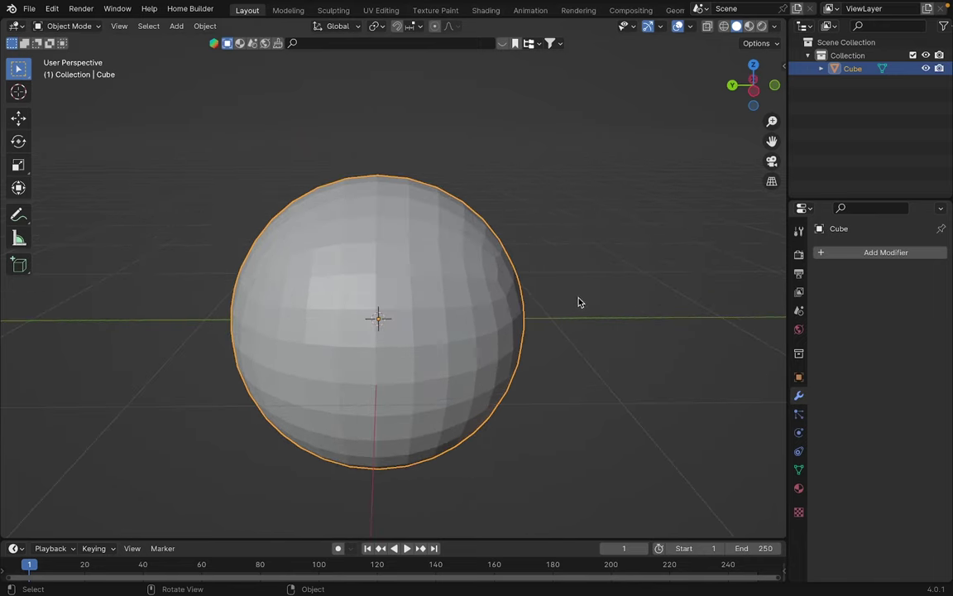
{"action": "left_click", "coordinate": [859, 260]}
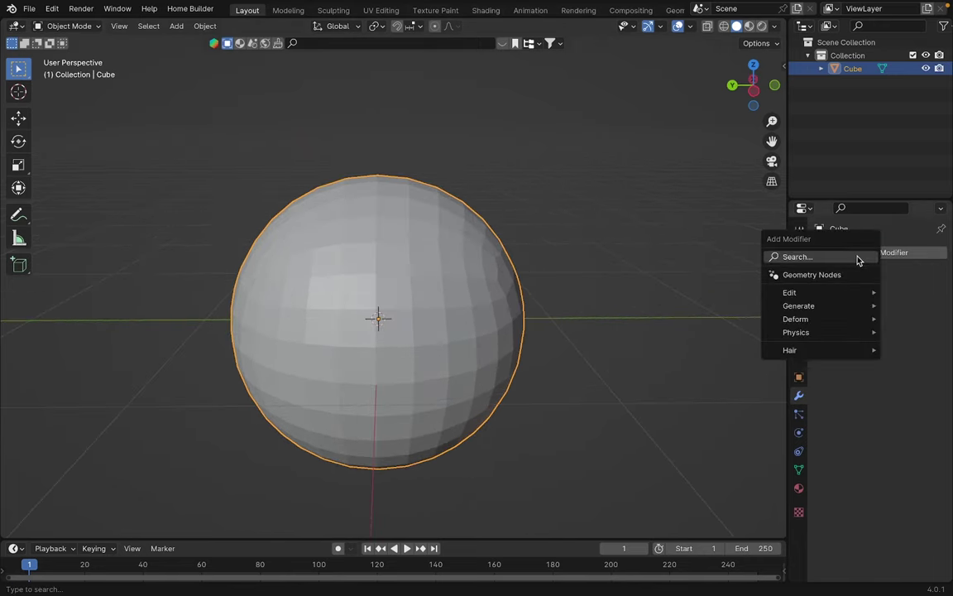
{"action": "left_click", "coordinate": [852, 259]}
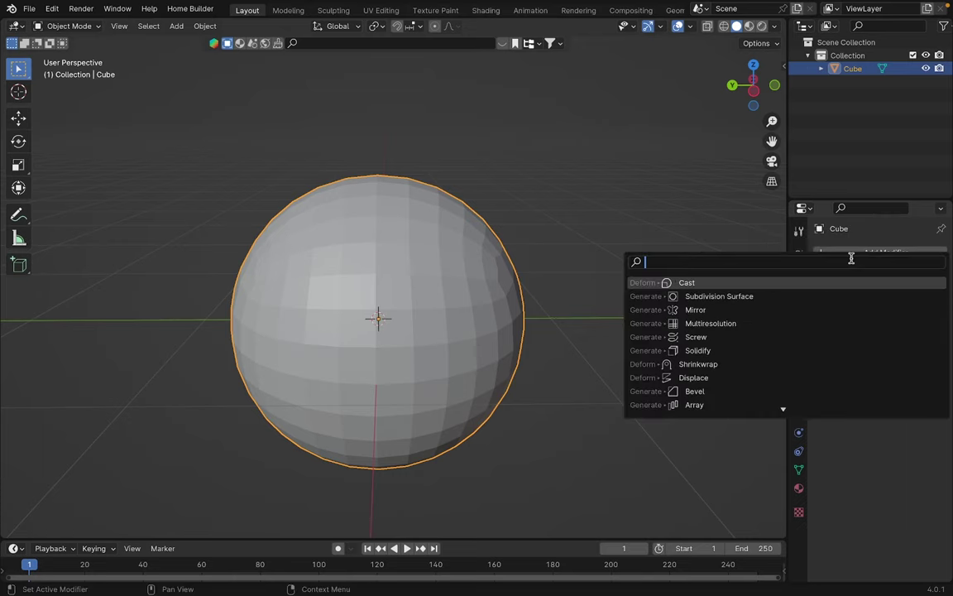
{"action": "left_click", "coordinate": [800, 300]}
{"action": "scroll", "coordinate": [644, 321], "scroll_direction": "up", "scroll_amount": 1}
{"action": "middle_click_drag", "start_coordinate": [644, 321], "coordinate": [588, 327]}
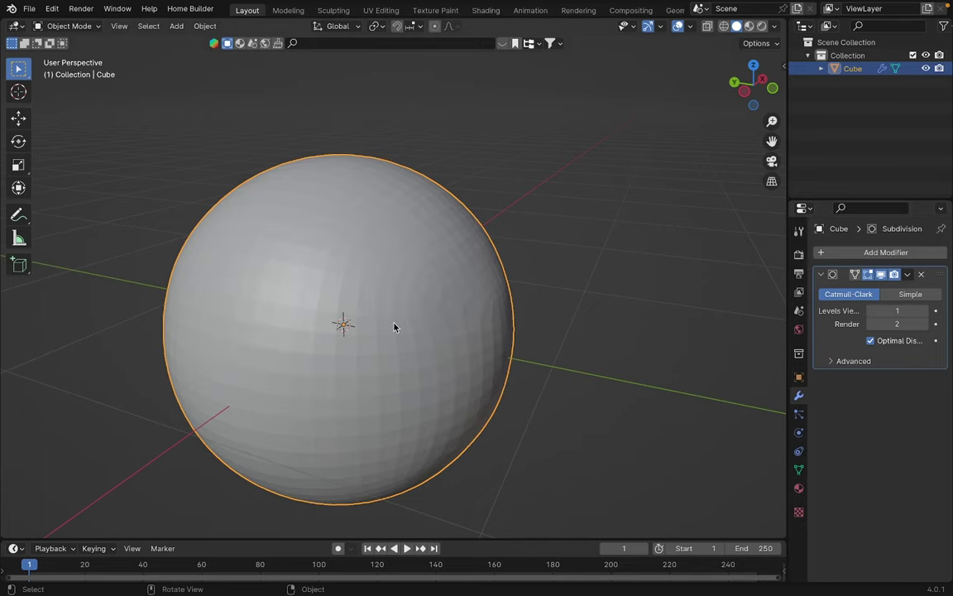
{"action": "middle_click_drag", "start_coordinate": [394, 327], "coordinate": [534, 305]}
{"action": "scroll", "coordinate": [534, 305], "scroll_direction": "up", "scroll_amount": 1}
Apply Shade Smooth to the sphere, leaving its Subdivision modifier unapplied
{"action": "left_click", "coordinate": [909, 274]}
{"action": "scroll", "coordinate": [429, 281], "scroll_direction": "down", "scroll_amount": 2}
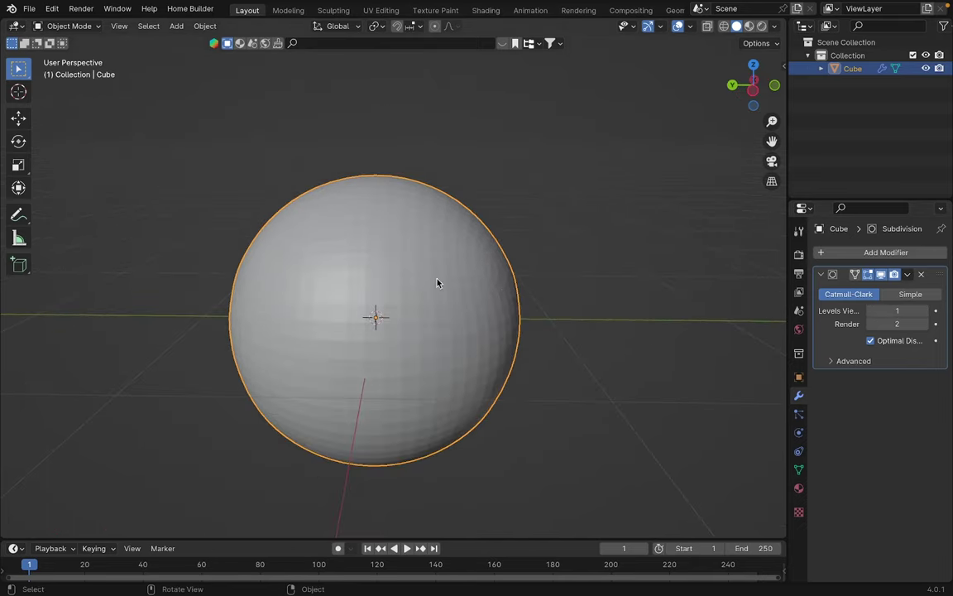
{"action": "right_click", "coordinate": [420, 269]}
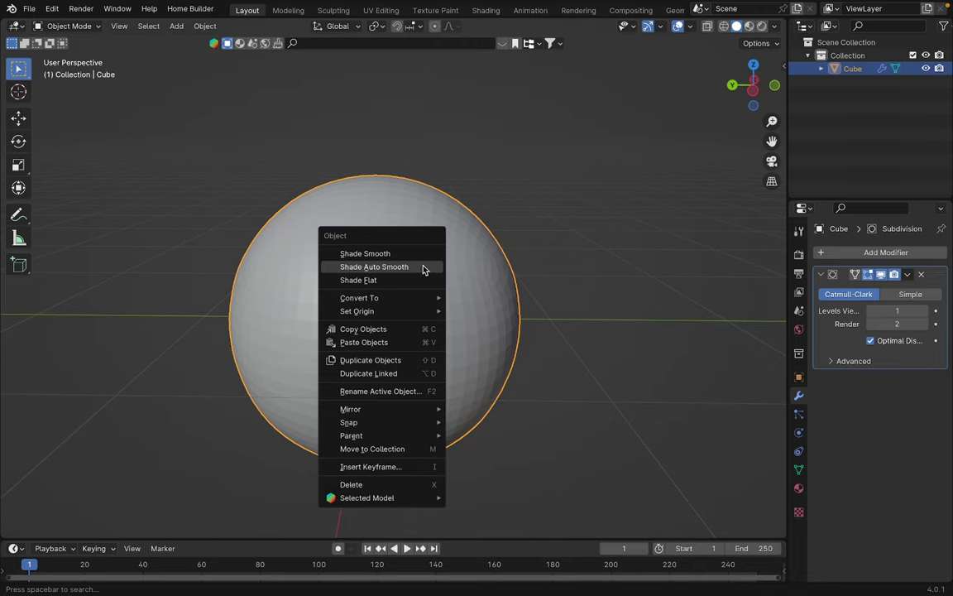
{"action": "left_click", "coordinate": [389, 254]}
{"action": "middle_click_drag", "start_coordinate": [413, 345], "coordinate": [438, 285]}
Enter Edit Mode on the sphere and select the edge loop running along one curved seam line
{"action": "key", "text": "Tab"}
{"action": "scroll", "coordinate": [540, 332], "scroll_direction": "up", "scroll_amount": 3}
{"action": "scroll", "coordinate": [442, 303], "scroll_direction": "down", "scroll_amount": 2}
{"action": "scroll", "coordinate": [490, 273], "scroll_direction": "up", "scroll_amount": 1}
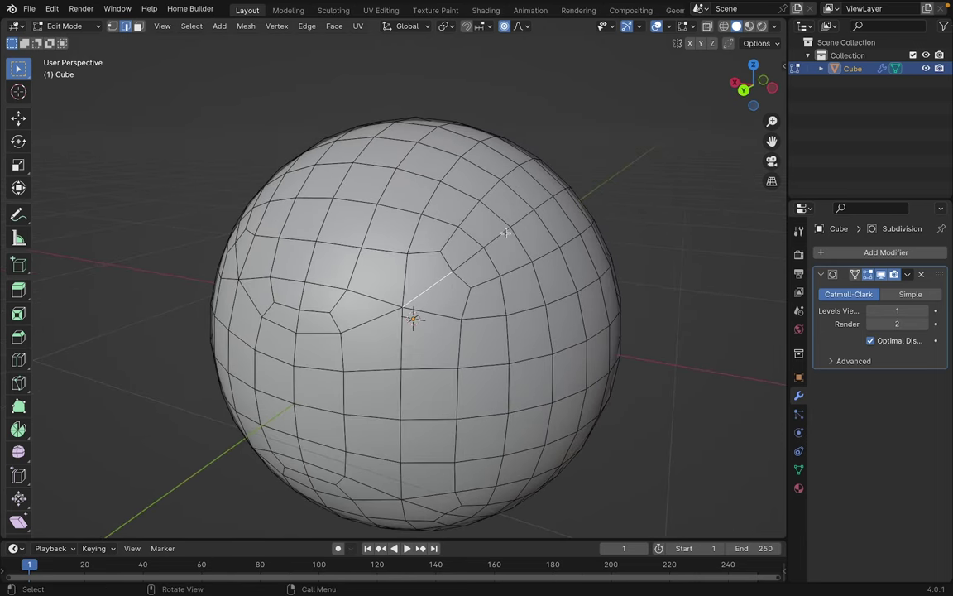
{"action": "middle_click_drag", "start_coordinate": [500, 237], "coordinate": [408, 273]}
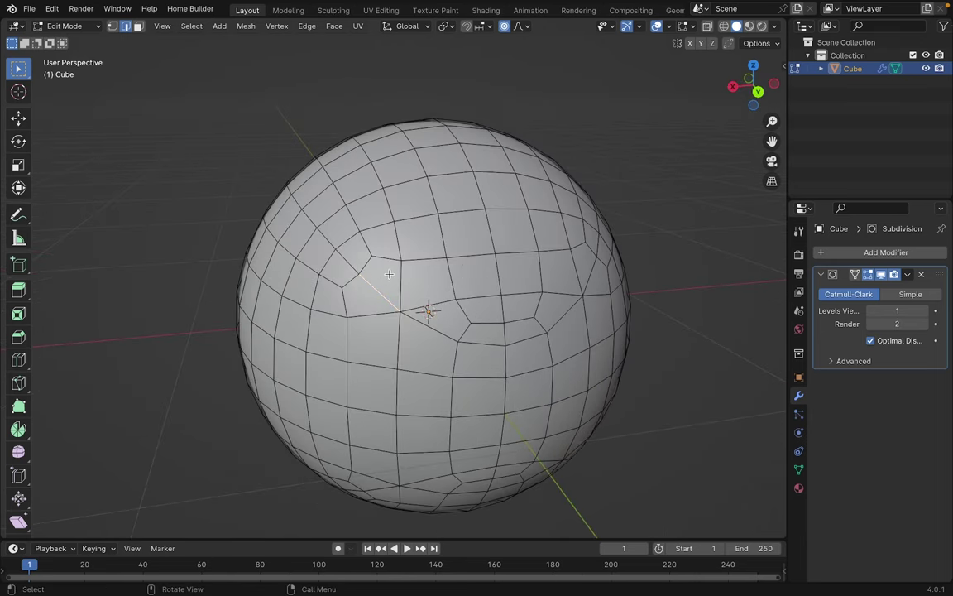
{"action": "key", "text": "alt"}
{"action": "left_click", "coordinate": [440, 333], "text": "alt+shift"}
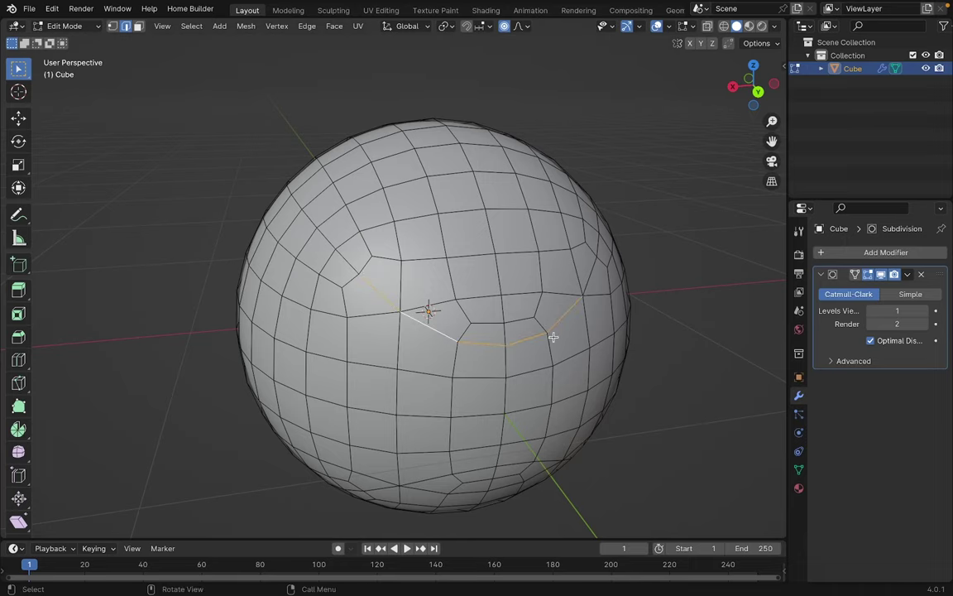
Add the remaining curved and straight seam edge loops around the sphere to the selection
{"action": "middle_click_drag", "start_coordinate": [553, 336], "coordinate": [481, 339]}
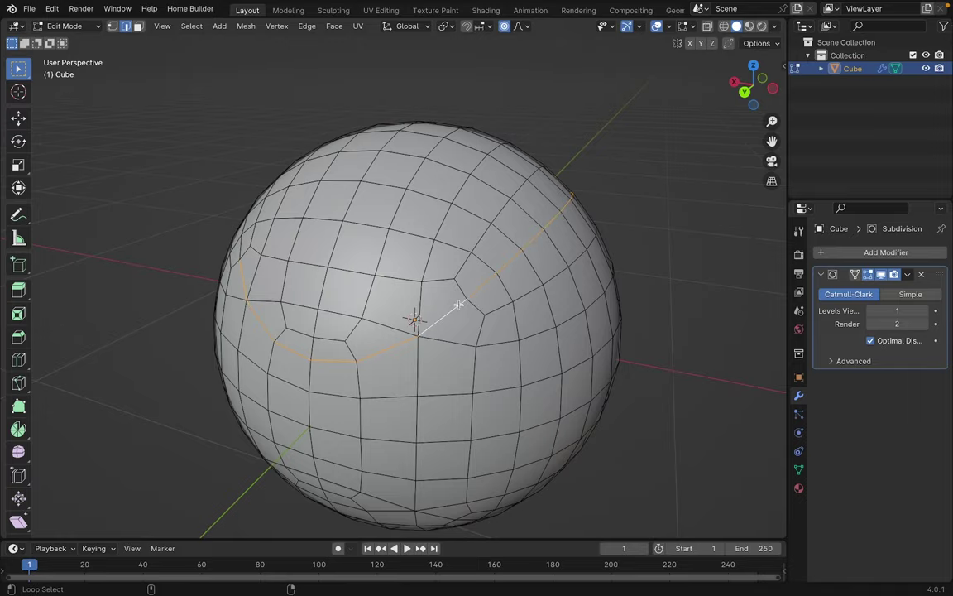
{"action": "middle_click_drag", "start_coordinate": [462, 305], "coordinate": [331, 319]}
{"action": "key", "text": "alt"}
{"action": "middle_click_drag", "start_coordinate": [505, 266], "coordinate": [532, 372]}
{"action": "left_click", "coordinate": [397, 268], "text": "alt+shift"}
{"action": "middle_click_drag", "start_coordinate": [397, 269], "coordinate": [449, 321]}
{"action": "left_click", "coordinate": [433, 324], "text": "alt+shift"}
Bevel the selected seam edges with two segments and a width of about 0.0268 m
{"action": "scroll", "coordinate": [557, 315], "scroll_direction": "down", "scroll_amount": 4}
{"action": "middle_click_drag", "start_coordinate": [613, 326], "coordinate": [522, 350]}
{"action": "scroll", "coordinate": [523, 349], "scroll_direction": "up", "scroll_amount": 2}
{"action": "scroll", "coordinate": [522, 349], "scroll_direction": "up", "scroll_amount": 3}
{"action": "middle_click_drag", "start_coordinate": [436, 313], "coordinate": [519, 411]}
{"action": "scroll", "coordinate": [519, 412], "scroll_direction": "up", "scroll_amount": 1}
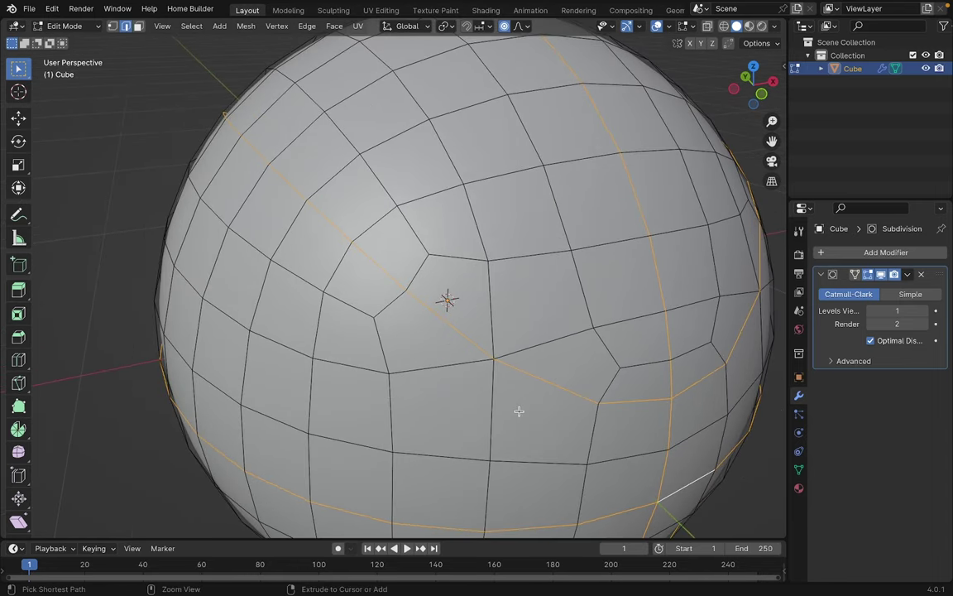
{"action": "key", "text": "ctrl+b"}
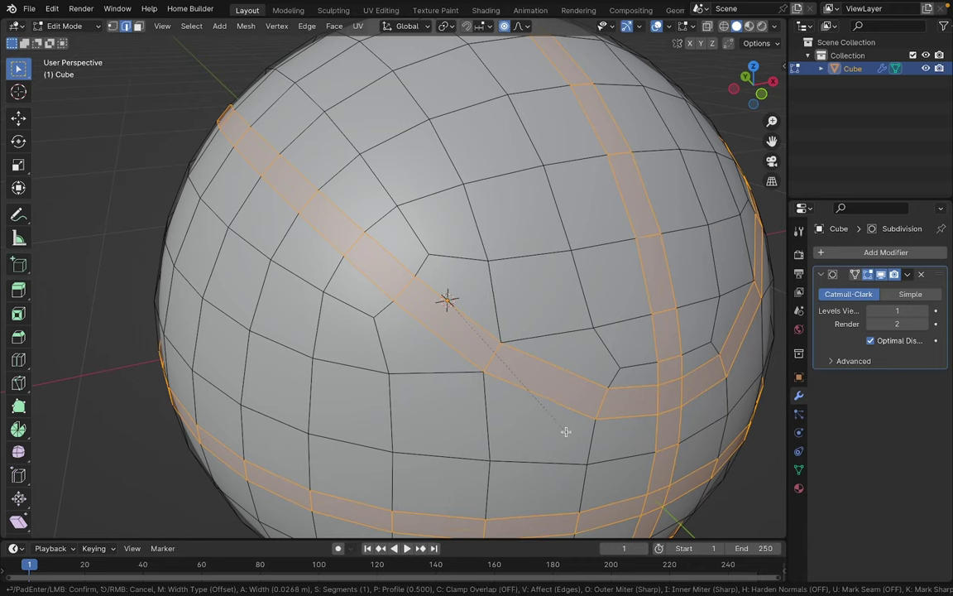
{"action": "scroll", "coordinate": [567, 431], "scroll_direction": "up", "scroll_amount": 1}
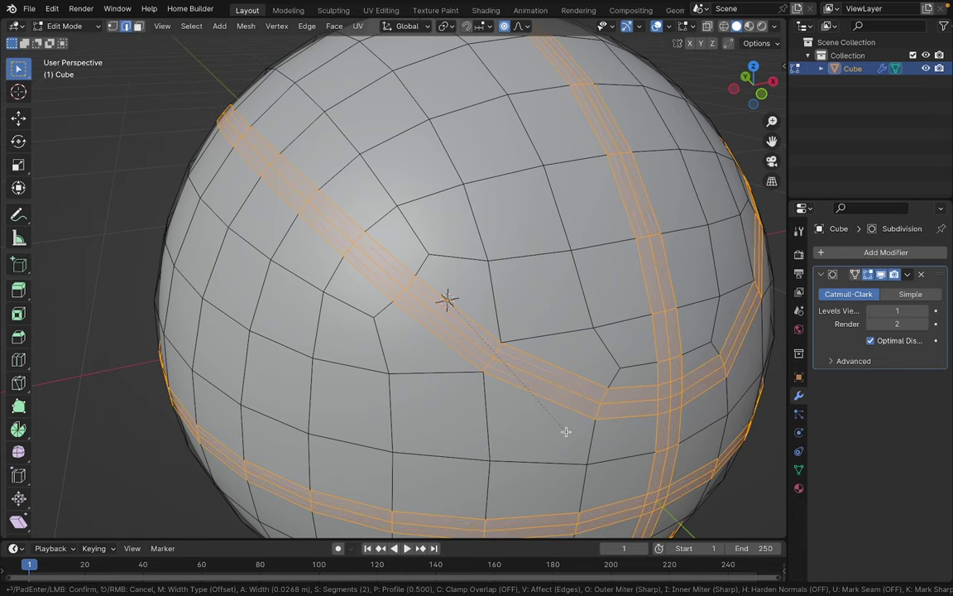
{"action": "scroll", "coordinate": [566, 431], "scroll_direction": "down", "scroll_amount": 1}
{"action": "scroll", "coordinate": [566, 431], "scroll_direction": "up", "scroll_amount": 1}
{"action": "left_click", "coordinate": [566, 432]}
{"action": "scroll", "coordinate": [566, 432], "scroll_direction": "down", "scroll_amount": 3}
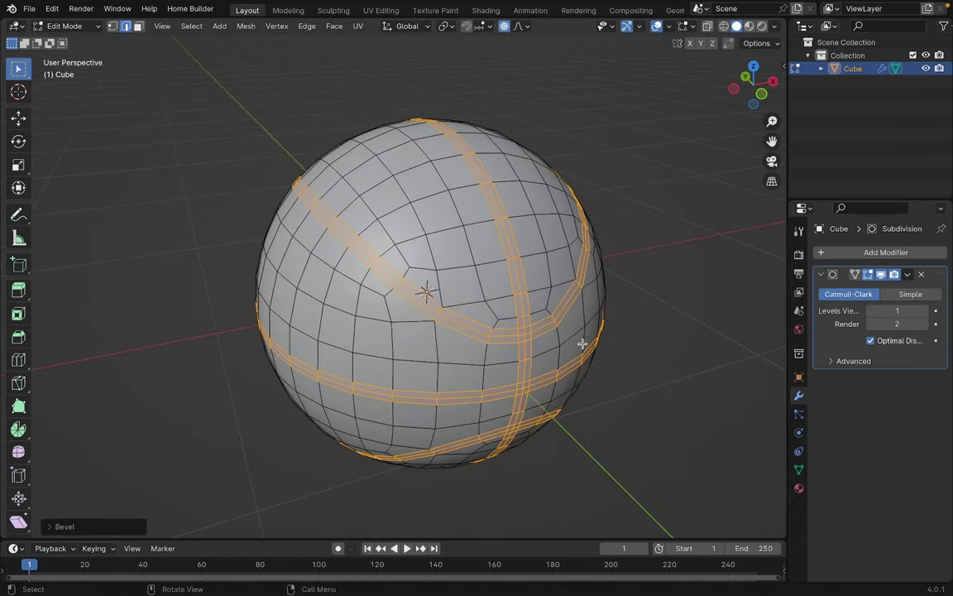
Reduce the selection with Select Less to only the centre edges of the bevelled seam bands
{"action": "middle_click_drag", "start_coordinate": [582, 344], "coordinate": [547, 233]}
{"action": "scroll", "coordinate": [324, 346], "scroll_direction": "up", "scroll_amount": 3}
{"action": "scroll", "coordinate": [495, 252], "scroll_direction": "up", "scroll_amount": 1}
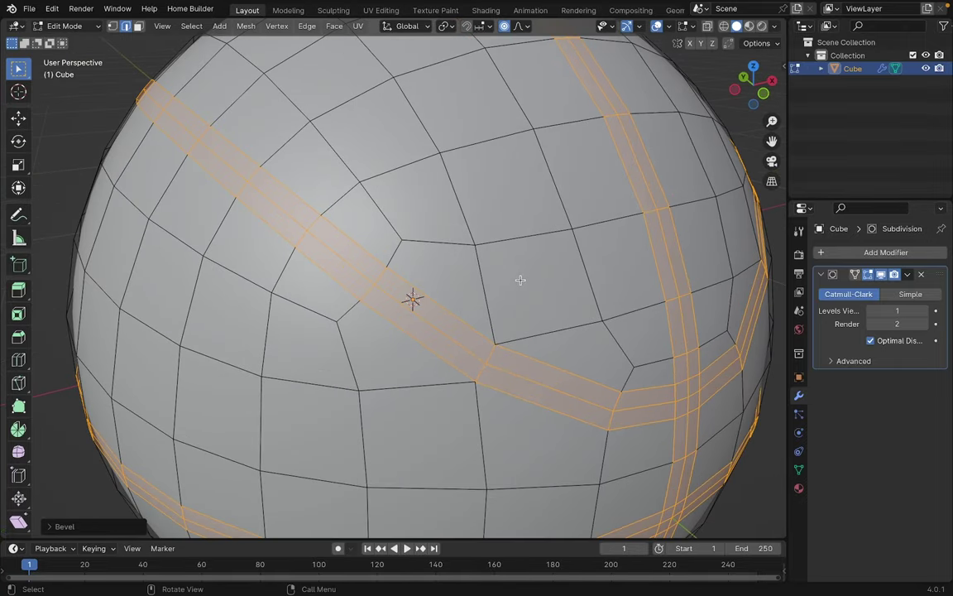
{"action": "scroll", "coordinate": [520, 280], "scroll_direction": "down", "scroll_amount": 1}
{"action": "scroll", "coordinate": [530, 287], "scroll_direction": "up", "scroll_amount": 1}
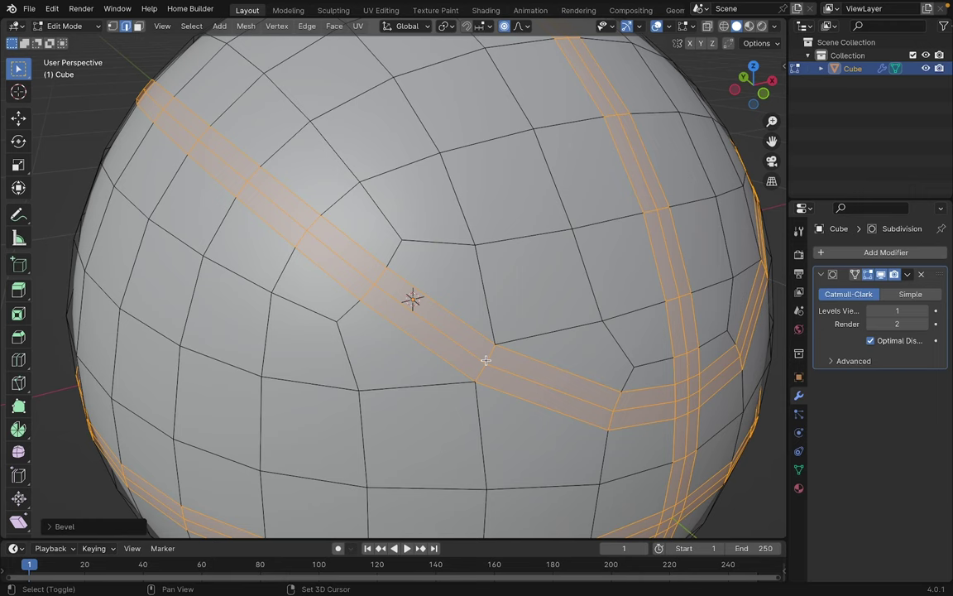
{"action": "key", "text": "ctrl+KP_Subtract"}
{"action": "left_click", "coordinate": [195, 26]}
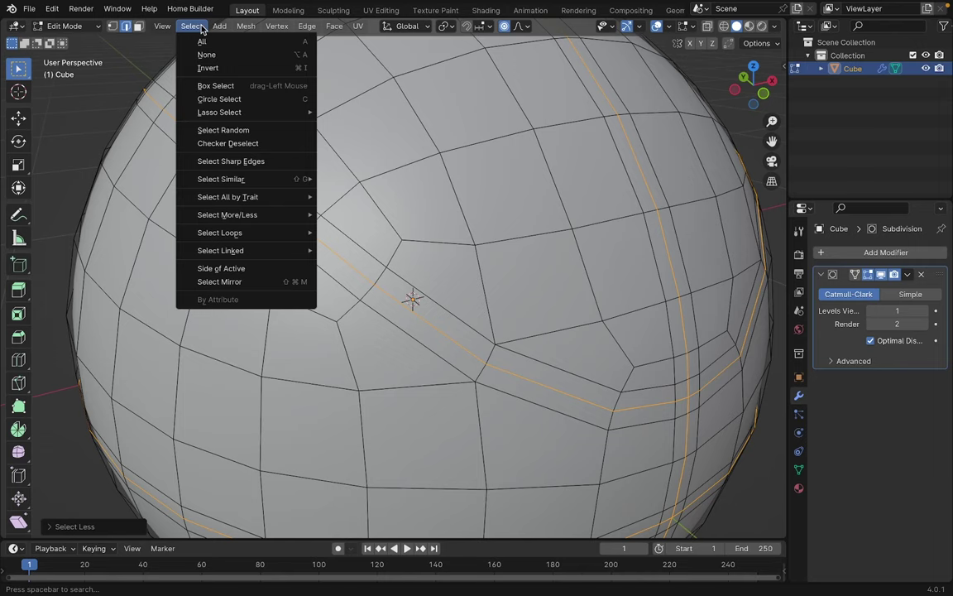
{"action": "mouse_move", "coordinate": [250, 216]}
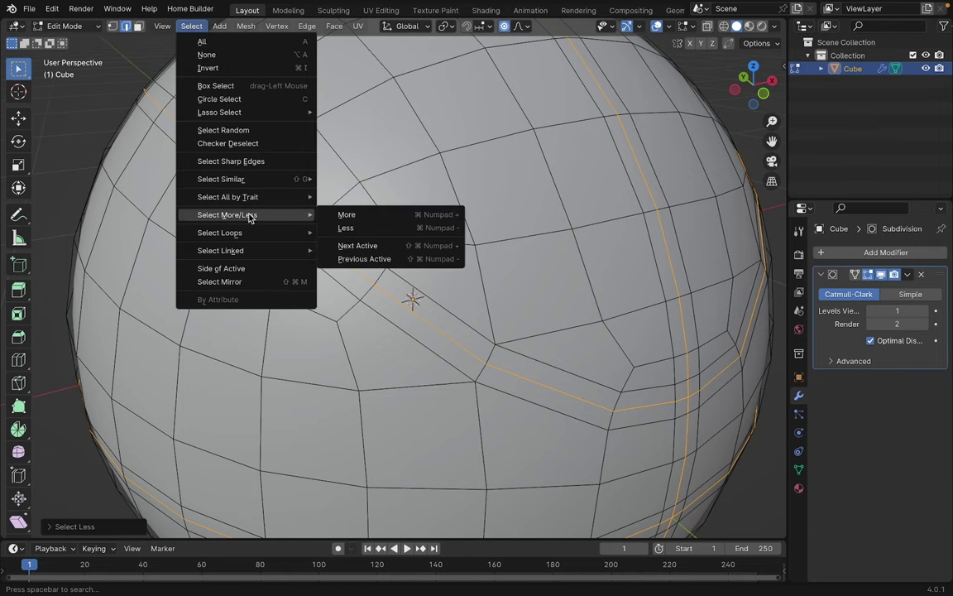
{"action": "scroll", "coordinate": [454, 298], "scroll_direction": "down", "scroll_amount": 3}
{"action": "middle_click_drag", "start_coordinate": [522, 290], "coordinate": [473, 337]}
{"action": "scroll", "coordinate": [472, 336], "scroll_direction": "up", "scroll_amount": 1}
{"action": "scroll", "coordinate": [451, 288], "scroll_direction": "up", "scroll_amount": 1}
{"action": "middle_click_drag", "start_coordinate": [414, 323], "coordinate": [636, 261]}
{"action": "key", "text": "alt+s"}
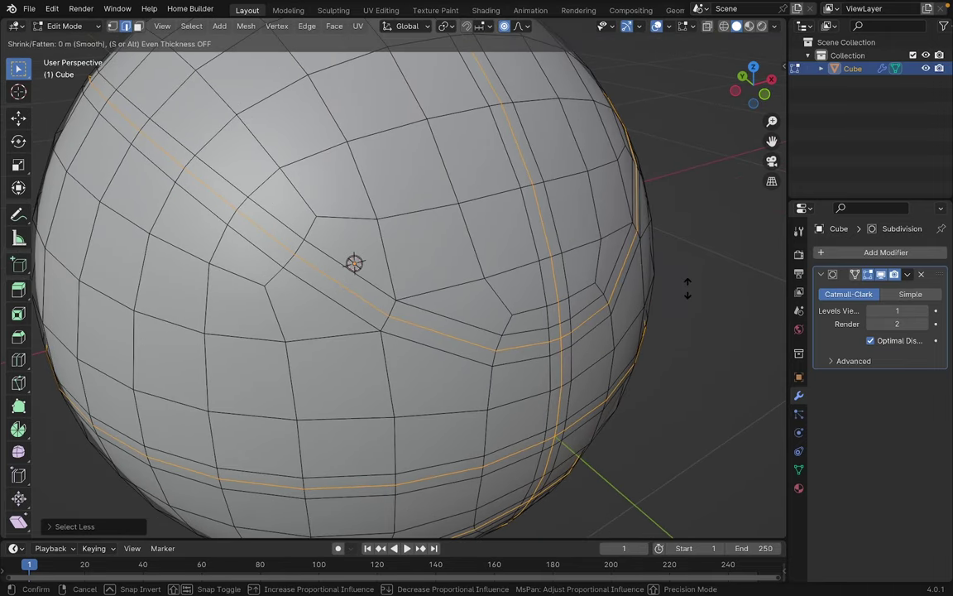
{"action": "key", "text": "Escape"}
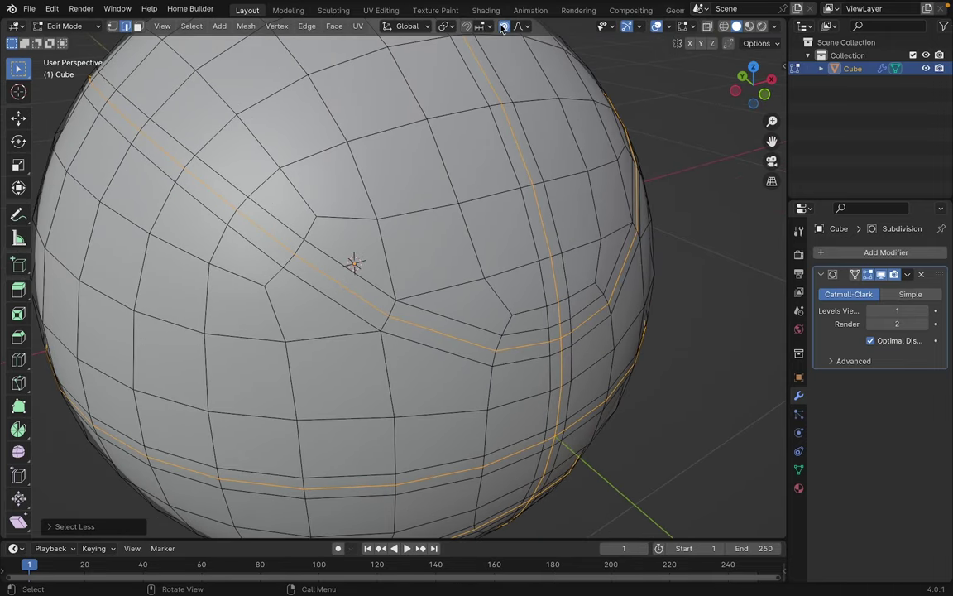
{"action": "left_click", "coordinate": [506, 27]}
{"action": "left_click", "coordinate": [506, 27]}
{"action": "middle_click_drag", "start_coordinate": [548, 324], "coordinate": [548, 312]}
{"action": "scroll", "coordinate": [548, 312], "scroll_direction": "up", "scroll_amount": 1}
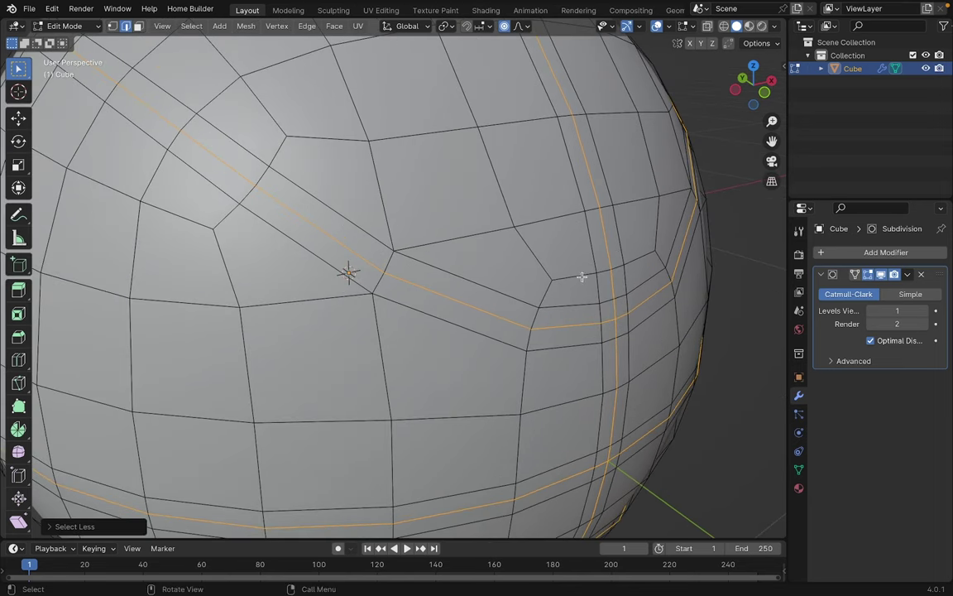
{"action": "key", "text": "ctrl+KP_Add"}
{"action": "key", "text": "ctrl+KP_Subtract"}
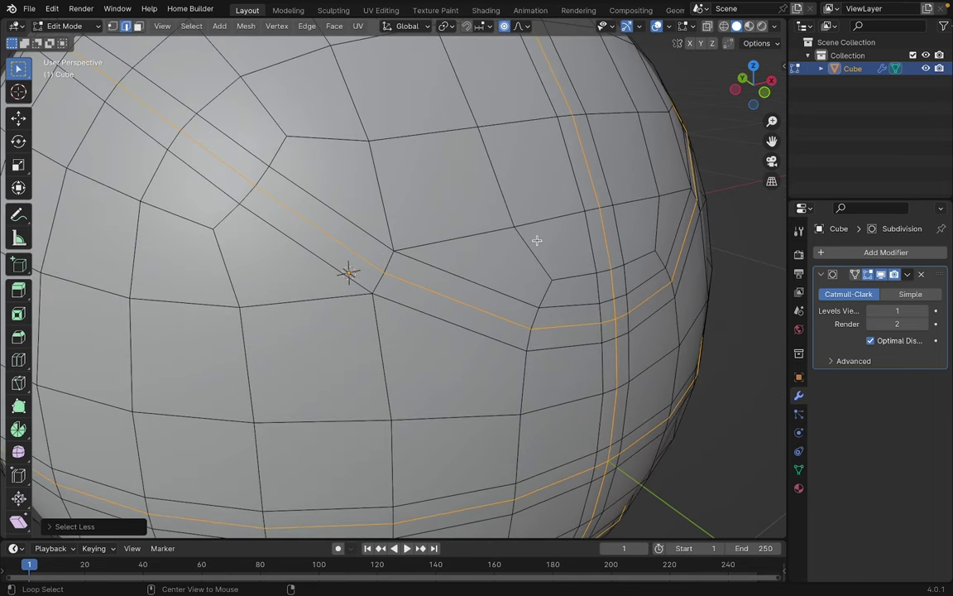
{"action": "key", "text": "alt+s"}
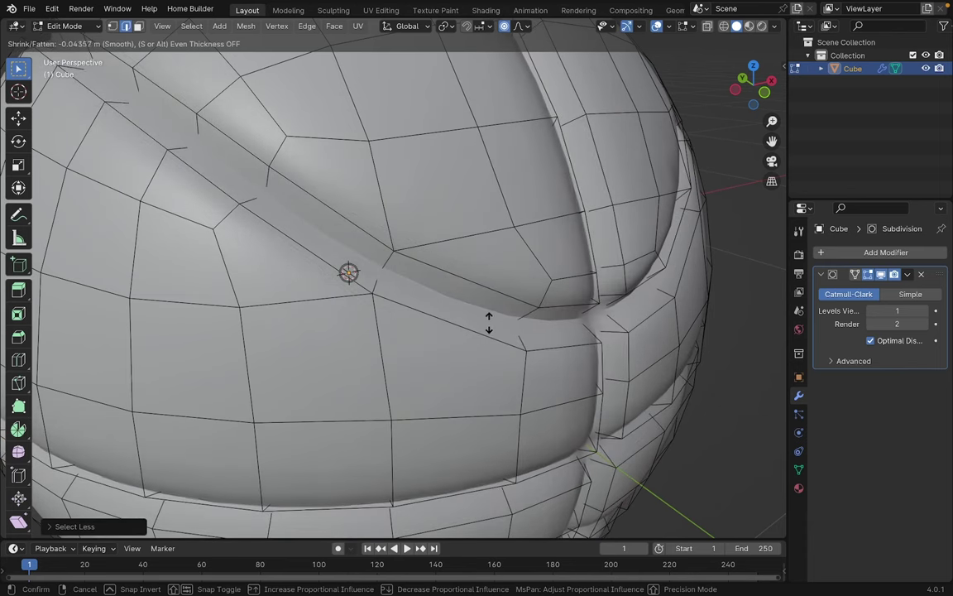
{"action": "key", "text": "Escape"}
Sink the seam centre edges slightly into the sphere with Shrink/Fatten and check the grooves in Object Mode
{"action": "key", "text": "alt+s"}
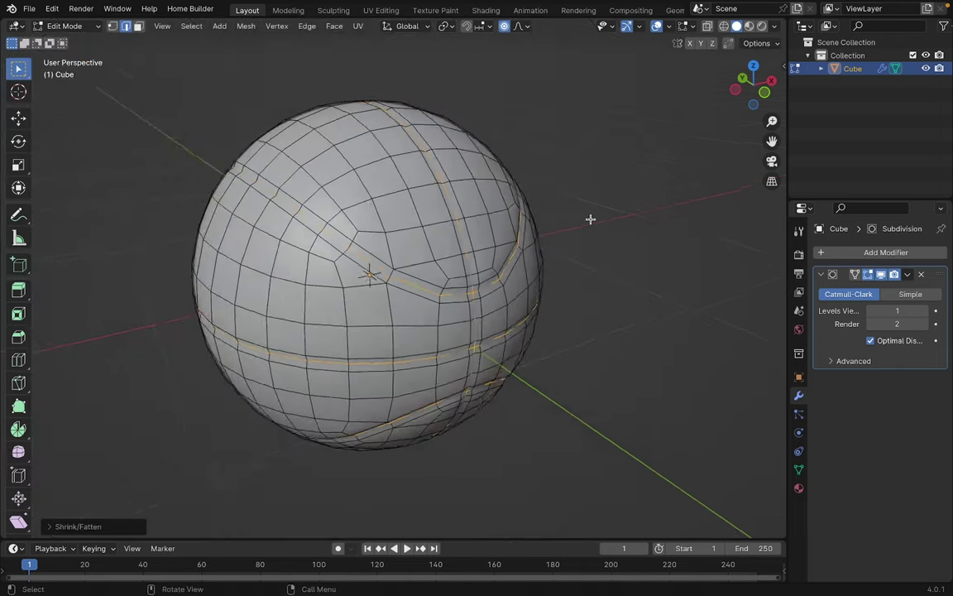
{"action": "key", "text": "Tab"}
{"action": "middle_click_drag", "start_coordinate": [589, 220], "coordinate": [539, 222]}
{"action": "key", "text": "Tab"}
Sink the seam centre edges further with a second Shrink/Fatten, inspect the sphere in Object Mode, and return to Edit Mode
{"action": "scroll", "coordinate": [497, 211], "scroll_direction": "up", "scroll_amount": 2}
{"action": "middle_click_drag", "start_coordinate": [472, 220], "coordinate": [526, 227]}
{"action": "scroll", "coordinate": [455, 226], "scroll_direction": "up", "scroll_amount": 1}
{"action": "scroll", "coordinate": [538, 217], "scroll_direction": "up", "scroll_amount": 2}
{"action": "key", "text": "alt+s"}
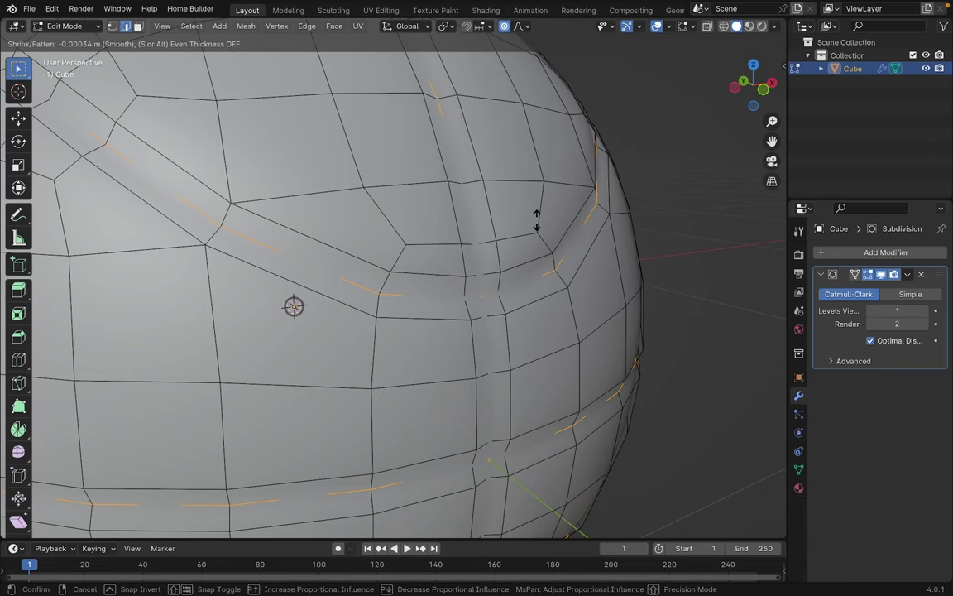
{"action": "left_click", "coordinate": [538, 217]}
{"action": "key", "text": "Tab"}
{"action": "scroll", "coordinate": [580, 218], "scroll_direction": "down", "scroll_amount": 3}
{"action": "middle_click_drag", "start_coordinate": [590, 220], "coordinate": [538, 223]}
{"action": "scroll", "coordinate": [387, 217], "scroll_direction": "up", "scroll_amount": 2}
{"action": "key", "text": "Tab"}
Turn off the Subdivision modifier's Edit Mode display and inspect the unsmoothed seam grooves
{"action": "scroll", "coordinate": [418, 246], "scroll_direction": "up", "scroll_amount": 2}
{"action": "scroll", "coordinate": [541, 226], "scroll_direction": "up", "scroll_amount": 1}
{"action": "middle_click_drag", "start_coordinate": [544, 266], "coordinate": [511, 250], "text": "shift"}
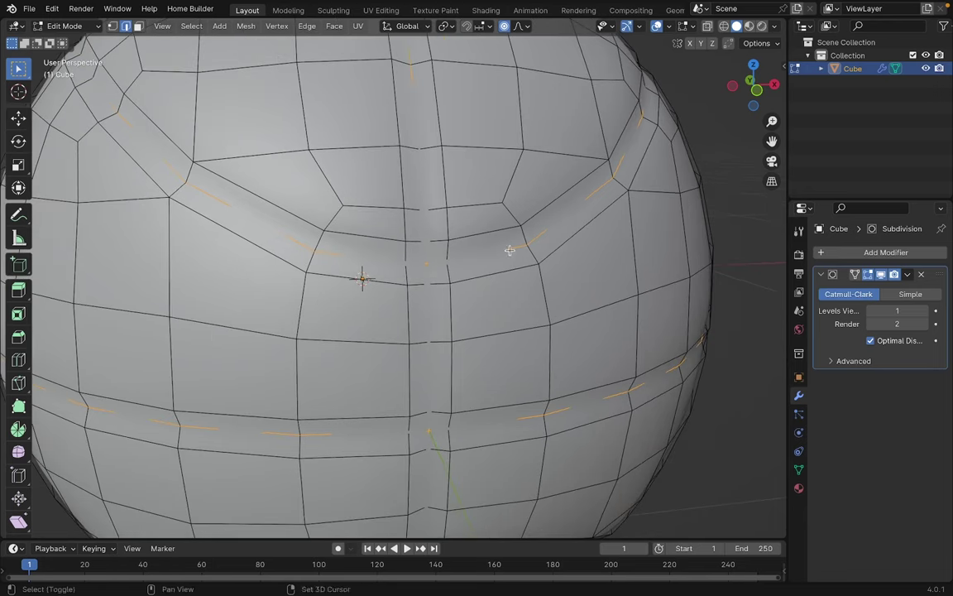
{"action": "left_click", "coordinate": [870, 278]}
{"action": "scroll", "coordinate": [469, 248], "scroll_direction": "up", "scroll_amount": 2}
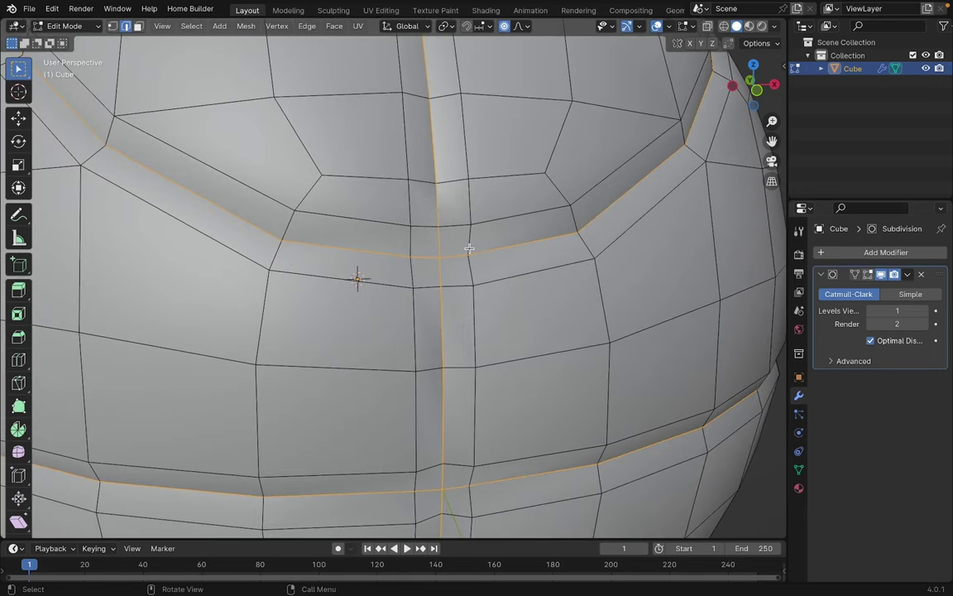
{"action": "scroll", "coordinate": [469, 248], "scroll_direction": "down", "scroll_amount": 1}
{"action": "scroll", "coordinate": [494, 249], "scroll_direction": "down", "scroll_amount": 3}
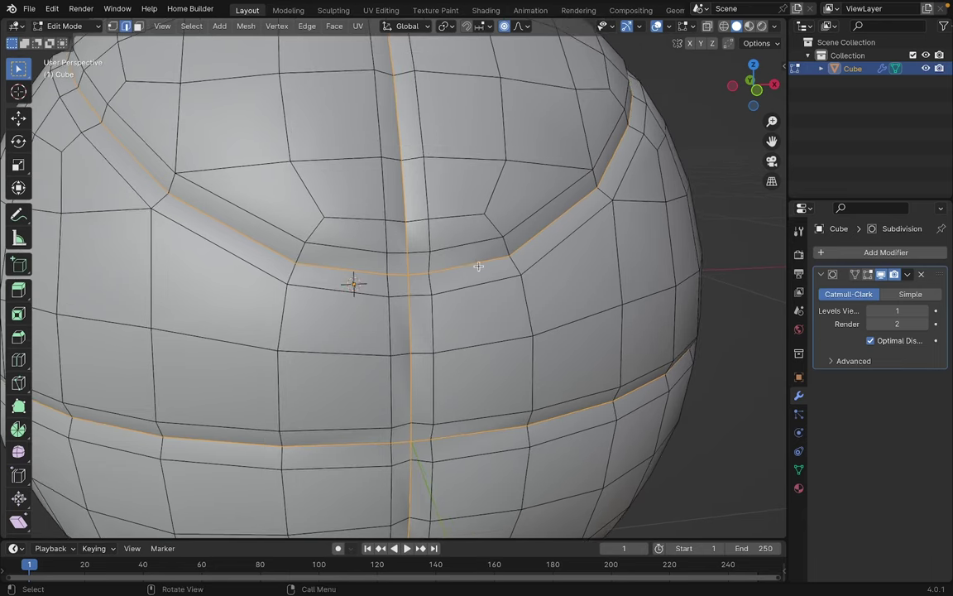
Bevel the seam centre edges with one segment, about 0.0143 m wide, and check the flat-bottomed grooves in Object Mode
{"action": "scroll", "coordinate": [586, 258], "scroll_direction": "up", "scroll_amount": 4}
{"action": "middle_click_drag", "start_coordinate": [596, 270], "coordinate": [545, 272], "text": "shift"}
{"action": "scroll", "coordinate": [545, 273], "scroll_direction": "up", "scroll_amount": 1}
{"action": "scroll", "coordinate": [544, 272], "scroll_direction": "down", "scroll_amount": 1}
{"action": "key", "text": "ctrl+b"}
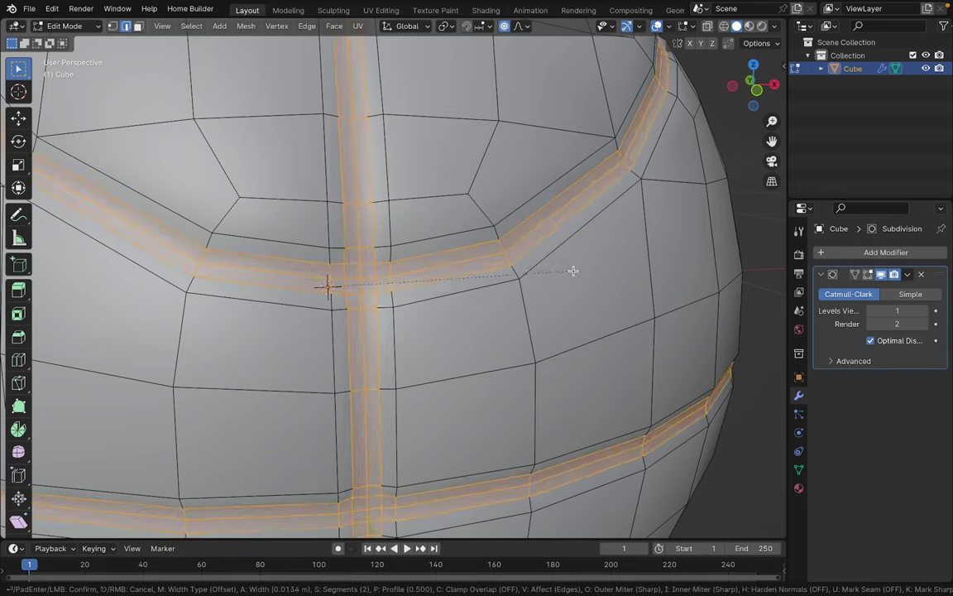
{"action": "scroll", "coordinate": [575, 272], "scroll_direction": "down", "scroll_amount": 1}
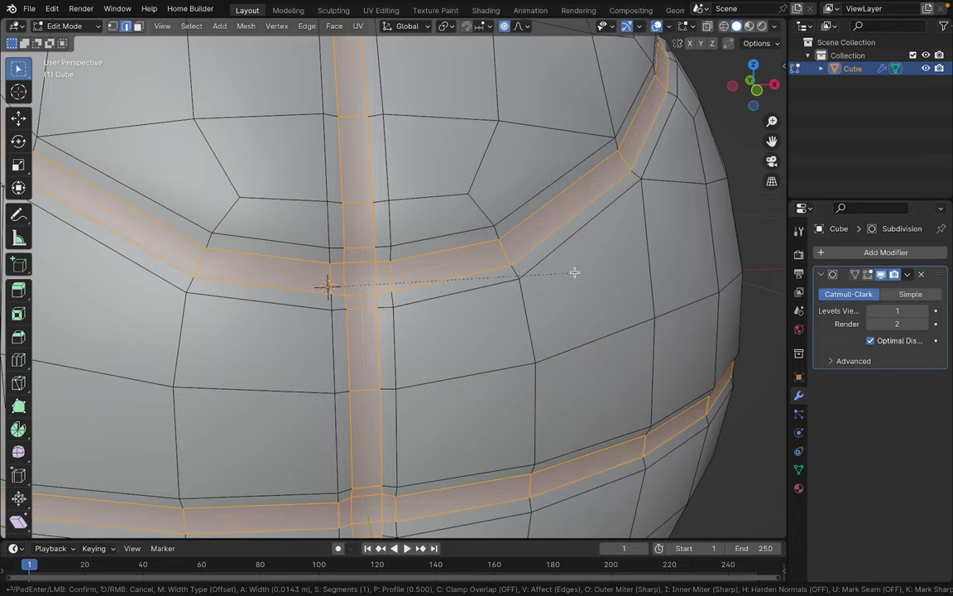
{"action": "left_click", "coordinate": [572, 272]}
{"action": "scroll", "coordinate": [583, 271], "scroll_direction": "down", "scroll_amount": 2}
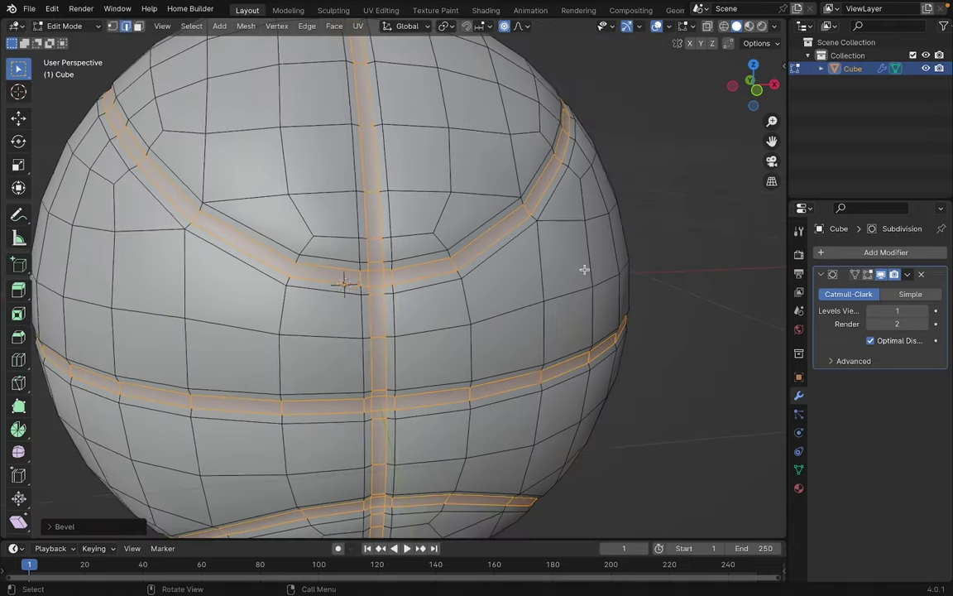
{"action": "middle_click_drag", "start_coordinate": [585, 271], "coordinate": [451, 223]}
{"action": "scroll", "coordinate": [545, 283], "scroll_direction": "up", "scroll_amount": 1}
{"action": "key", "text": "Tab"}
{"action": "scroll", "coordinate": [544, 284], "scroll_direction": "down", "scroll_amount": 2}
{"action": "key", "text": "Tab"}
Select the two parallel edge loops bordering the groove floor of the upper curved seam
{"action": "scroll", "coordinate": [570, 217], "scroll_direction": "up", "scroll_amount": 2}
{"action": "middle_click_drag", "start_coordinate": [523, 231], "coordinate": [597, 245], "text": "shift"}
{"action": "scroll", "coordinate": [598, 245], "scroll_direction": "down", "scroll_amount": 1}
{"action": "left_click", "coordinate": [495, 236]}
{"action": "left_click", "coordinate": [398, 285]}
{"action": "left_click", "coordinate": [493, 230]}
{"action": "scroll", "coordinate": [488, 238], "scroll_direction": "up", "scroll_amount": 1}
{"action": "left_click", "coordinate": [418, 275]}
{"action": "left_click", "coordinate": [517, 230], "text": "alt"}
{"action": "scroll", "coordinate": [513, 236], "scroll_direction": "down", "scroll_amount": 1, "text": "alt"}
{"action": "scroll", "coordinate": [509, 244], "scroll_direction": "down", "scroll_amount": 2}
{"action": "middle_click_drag", "start_coordinate": [468, 290], "coordinate": [490, 268]}
{"action": "scroll", "coordinate": [490, 263], "scroll_direction": "up", "scroll_amount": 1}
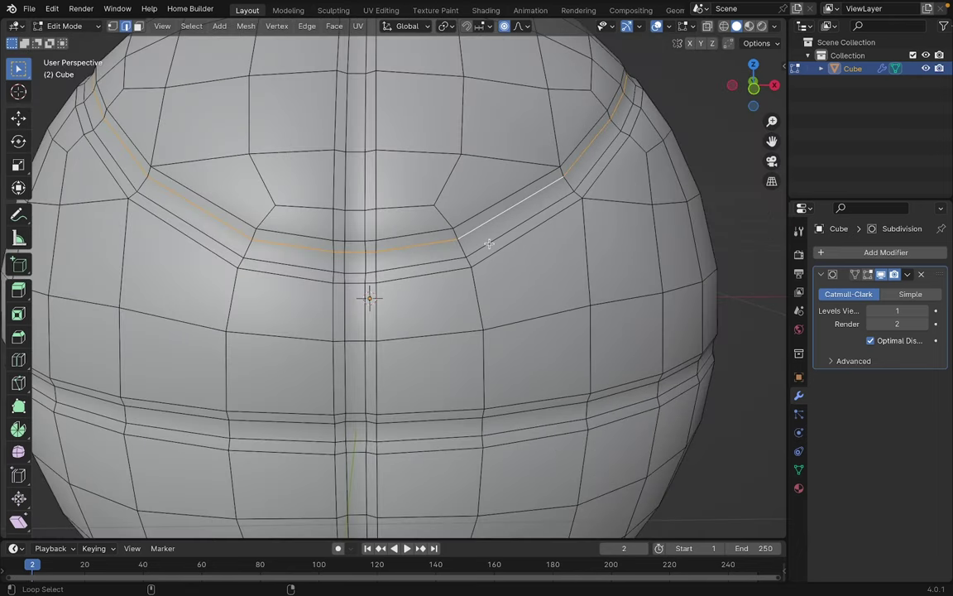
{"action": "left_click", "coordinate": [492, 241], "text": "alt+shift"}
Add the paired groove-floor edge loops of the vertical, horizontal and lower curved seams to the selection
{"action": "left_click", "coordinate": [365, 198], "text": "alt+shift"}
{"action": "left_click", "coordinate": [348, 196], "text": "alt+shift"}
{"action": "middle_click_drag", "start_coordinate": [406, 323], "coordinate": [422, 221], "text": "shift"}
{"action": "left_click", "coordinate": [422, 223], "text": "alt+shift"}
{"action": "left_click", "coordinate": [424, 206], "text": "alt+shift"}
{"action": "left_click", "coordinate": [430, 378], "text": "alt+shift"}
{"action": "left_click", "coordinate": [421, 360], "text": "alt+shift"}
Deselect the edges of the small square where the horizontal and vertical seams cross
{"action": "scroll", "coordinate": [413, 351], "scroll_direction": "down", "scroll_amount": 3}
{"action": "scroll", "coordinate": [487, 298], "scroll_direction": "up", "scroll_amount": 3}
{"action": "middle_click_drag", "start_coordinate": [413, 351], "coordinate": [510, 302]}
{"action": "scroll", "coordinate": [521, 345], "scroll_direction": "down", "scroll_amount": 4}
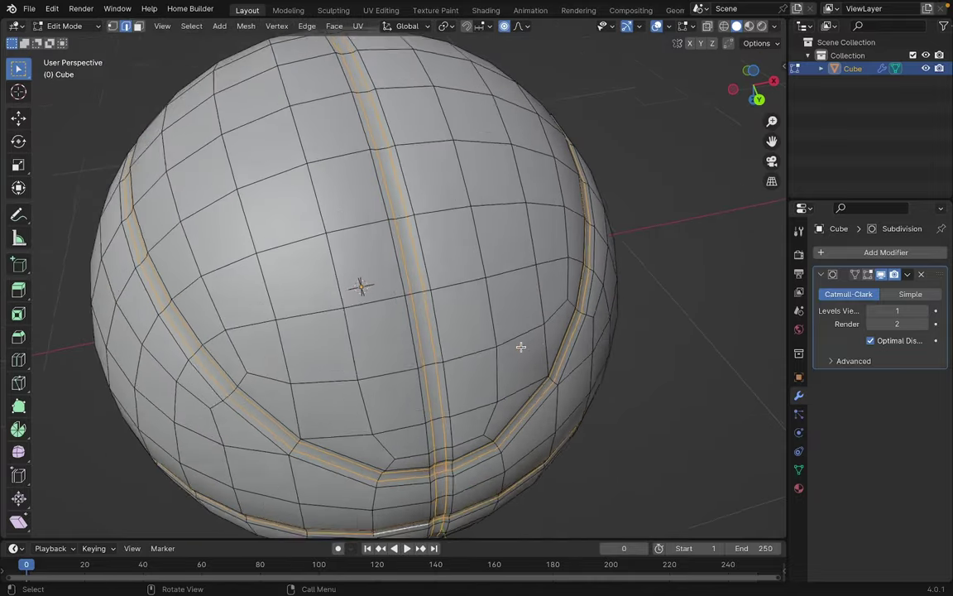
{"action": "middle_click_drag", "start_coordinate": [521, 345], "coordinate": [532, 271]}
{"action": "scroll", "coordinate": [437, 230], "scroll_direction": "up", "scroll_amount": 4}
{"action": "scroll", "coordinate": [519, 342], "scroll_direction": "up", "scroll_amount": 2}
{"action": "mouse_move", "coordinate": [479, 299]}
{"action": "middle_mouse_down", "text": "shift"}
{"action": "mouse_move", "coordinate": [519, 343]}
{"action": "mouse_move", "coordinate": [464, 304]}
{"action": "middle_mouse_up", "text": "shift"}
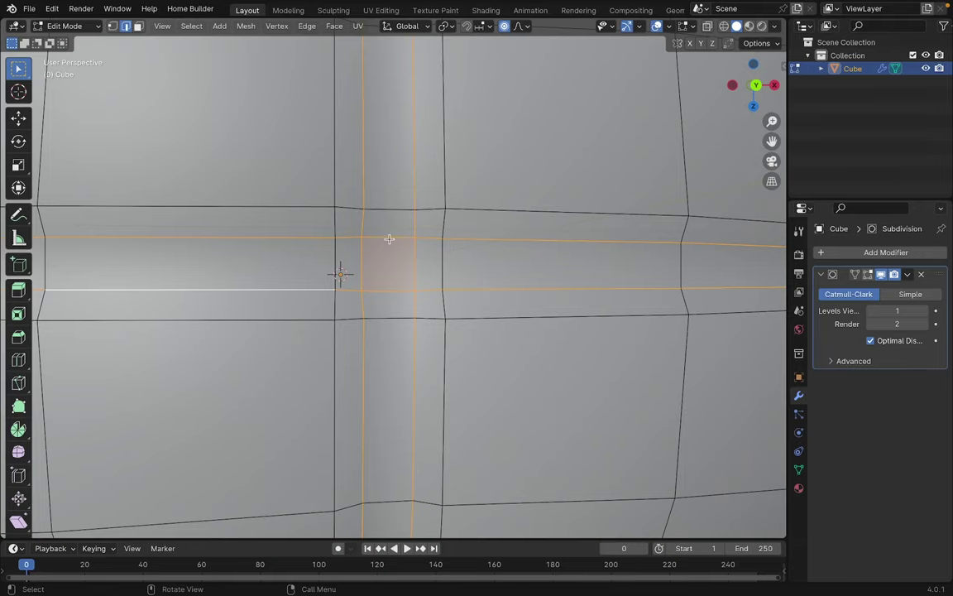
{"action": "left_click", "coordinate": [386, 293], "text": "shift"}
Deselect the four edges of the small square where the curved seam crosses the vertical seam
{"action": "scroll", "coordinate": [574, 288], "scroll_direction": "down", "scroll_amount": 4}
{"action": "middle_click_drag", "start_coordinate": [507, 240], "coordinate": [500, 353], "text": "shift"}
{"action": "scroll", "coordinate": [488, 358], "scroll_direction": "up", "scroll_amount": 3}
{"action": "left_click", "coordinate": [407, 383], "text": "shift"}
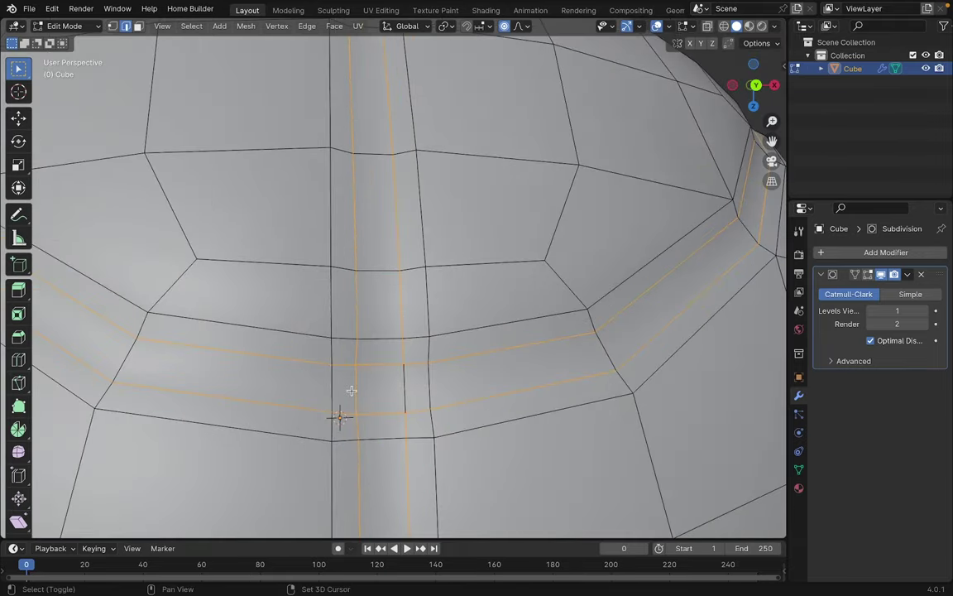
{"action": "left_click", "coordinate": [351, 391], "text": "shift"}
{"action": "left_click", "coordinate": [377, 363], "text": "shift"}
{"action": "left_click", "coordinate": [379, 411], "text": "shift"}
Rotate around the sphere and deselect the small edges inside the next seam crossing
{"action": "scroll", "coordinate": [353, 335], "scroll_direction": "down", "scroll_amount": 4}
{"action": "middle_click_drag", "start_coordinate": [358, 227], "coordinate": [444, 220]}
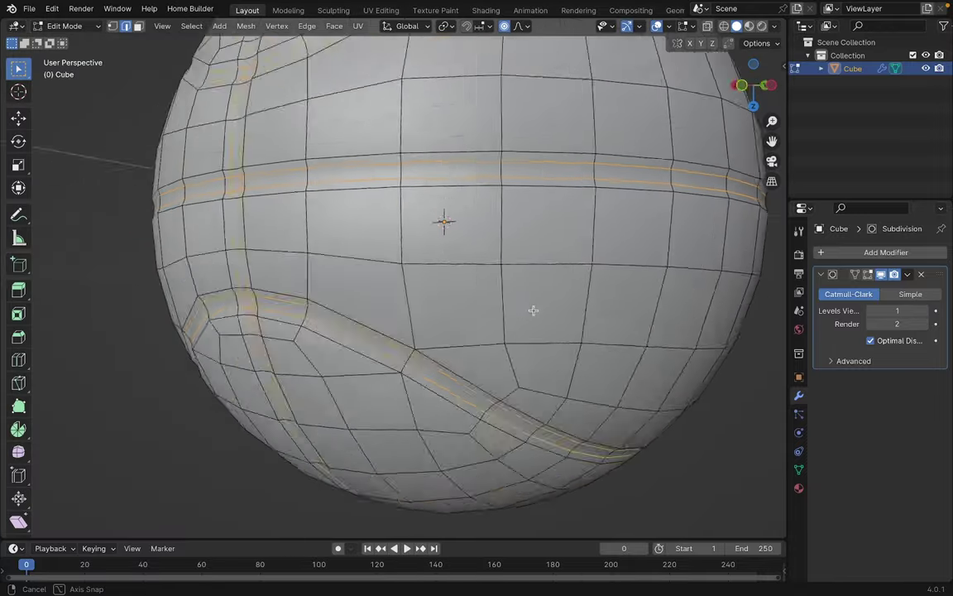
{"action": "scroll", "coordinate": [461, 201], "scroll_direction": "up", "scroll_amount": 4}
{"action": "left_click", "coordinate": [391, 277], "text": "shift"}
{"action": "middle_click_drag", "start_coordinate": [391, 278], "coordinate": [385, 374], "text": "shift"}
{"action": "left_click", "coordinate": [406, 280], "text": "shift"}
{"action": "left_click", "coordinate": [376, 280], "text": "shift"}
{"action": "scroll", "coordinate": [430, 297], "scroll_direction": "down", "scroll_amount": 4}
Deselect the remaining square edges at the vertical seam's crossings on the opposite side of the sphere
{"action": "middle_click_drag", "start_coordinate": [476, 307], "coordinate": [511, 309]}
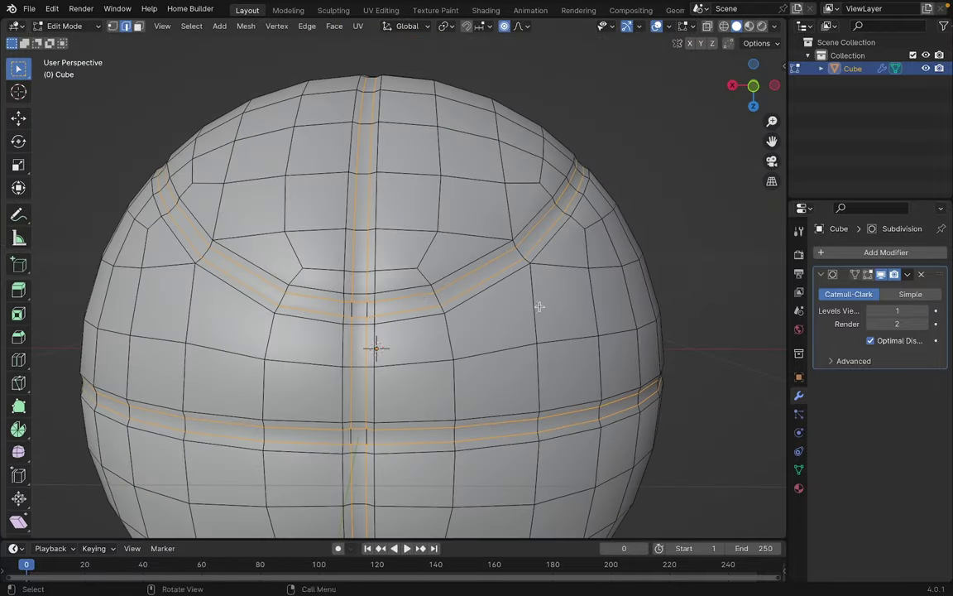
{"action": "scroll", "coordinate": [398, 290], "scroll_direction": "up", "scroll_amount": 2}
{"action": "left_click", "coordinate": [340, 203], "text": "shift"}
{"action": "left_click", "coordinate": [337, 381], "text": "shift"}
{"action": "scroll", "coordinate": [430, 409], "scroll_direction": "down", "scroll_amount": 3}
{"action": "middle_click_drag", "start_coordinate": [440, 420], "coordinate": [434, 327], "text": "shift"}
{"action": "scroll", "coordinate": [397, 356], "scroll_direction": "up", "scroll_amount": 3}
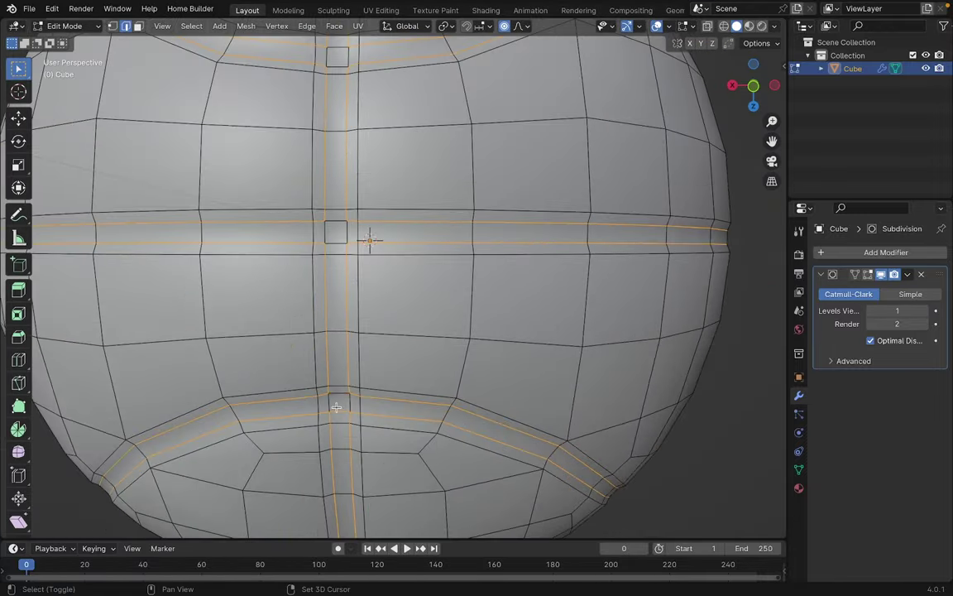
Check the seam crossings around the sphere and turn the Subdivision modifier's Edit Mode display back on
{"action": "scroll", "coordinate": [336, 398], "scroll_direction": "down", "scroll_amount": 5}
{"action": "middle_click_drag", "start_coordinate": [281, 331], "coordinate": [372, 298]}
{"action": "middle_click_drag", "start_coordinate": [497, 248], "coordinate": [385, 263], "text": "shift"}
{"action": "scroll", "coordinate": [549, 206], "scroll_direction": "up", "scroll_amount": 4}
{"action": "middle_click_drag", "start_coordinate": [549, 206], "coordinate": [466, 331]}
{"action": "scroll", "coordinate": [470, 294], "scroll_direction": "up", "scroll_amount": 3}
{"action": "mouse_move", "coordinate": [470, 294]}
{"action": "middle_mouse_down"}
{"action": "mouse_move", "coordinate": [470, 316]}
{"action": "mouse_move", "coordinate": [481, 309]}
{"action": "mouse_move", "coordinate": [473, 312]}
{"action": "middle_mouse_up"}
{"action": "scroll", "coordinate": [477, 309], "scroll_direction": "up", "scroll_amount": 1}
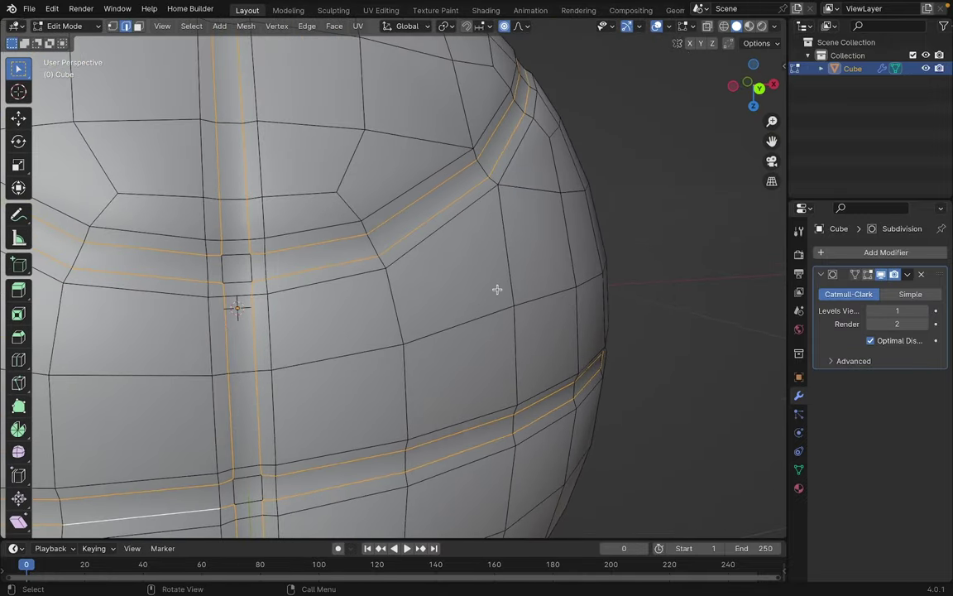
{"action": "left_click", "coordinate": [868, 277]}
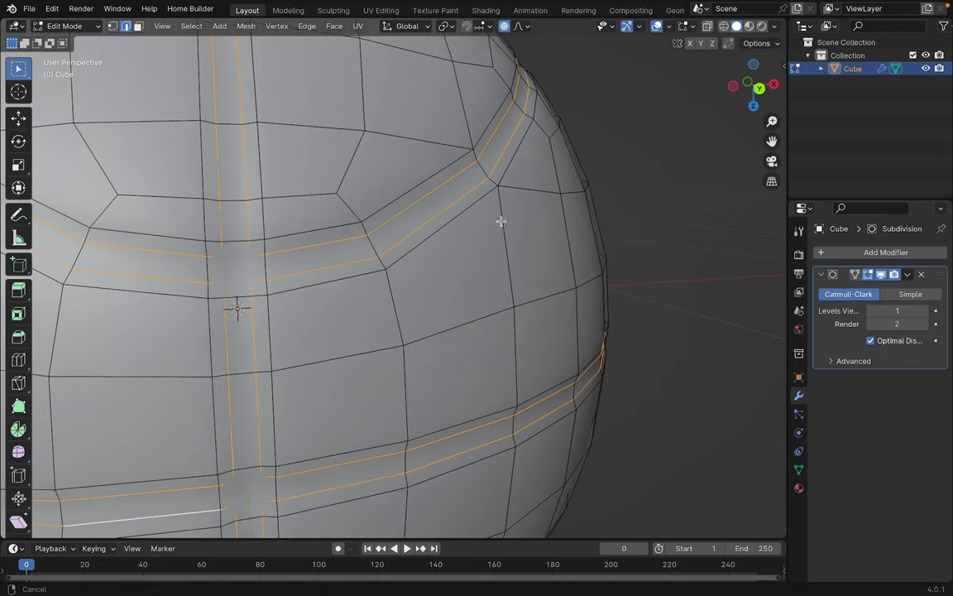
Bevel the selected seam groove edges by a very small width with a single segment
{"action": "middle_click_drag", "start_coordinate": [501, 221], "coordinate": [492, 301]}
{"action": "scroll", "coordinate": [513, 239], "scroll_direction": "up", "scroll_amount": 1}
{"action": "scroll", "coordinate": [456, 253], "scroll_direction": "up", "scroll_amount": 2}
{"action": "key", "text": "ctrl+b"}
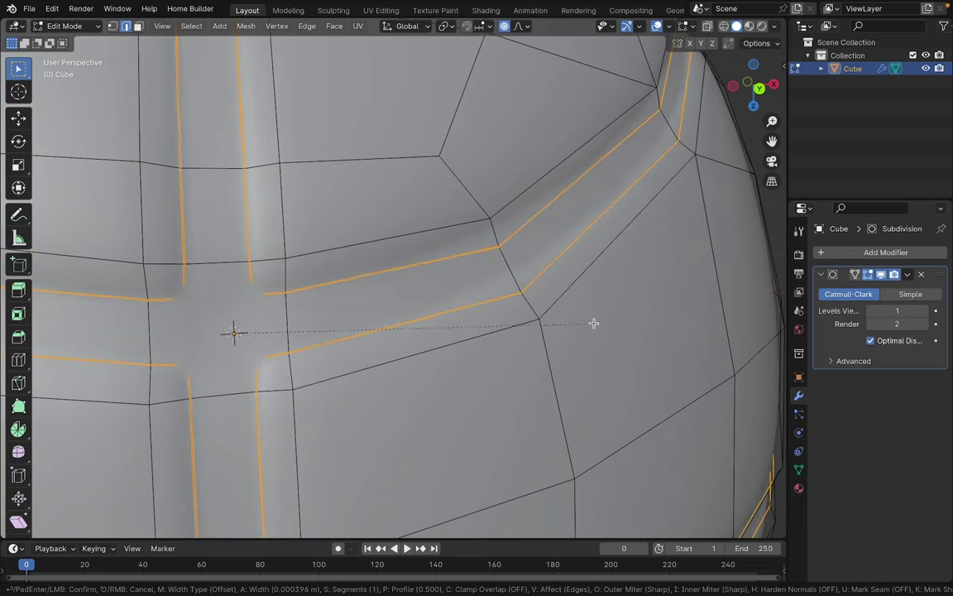
{"action": "scroll", "coordinate": [596, 323], "scroll_direction": "up", "scroll_amount": 1}
{"action": "scroll", "coordinate": [596, 323], "scroll_direction": "down", "scroll_amount": 1}
{"action": "left_click", "coordinate": [593, 323]}
{"action": "scroll", "coordinate": [592, 312], "scroll_direction": "down", "scroll_amount": 2}
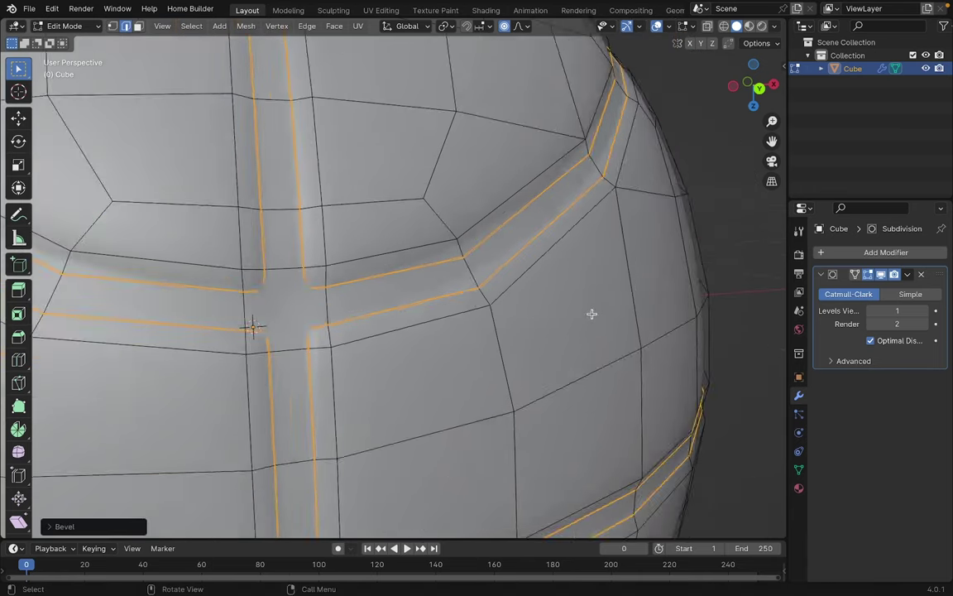
Examine the bevelled seam crossings up close, and check the groove borders around the ball in Object Mode
{"action": "scroll", "coordinate": [582, 299], "scroll_direction": "up", "scroll_amount": 4}
{"action": "scroll", "coordinate": [622, 291], "scroll_direction": "down", "scroll_amount": 1}
{"action": "middle_click_drag", "start_coordinate": [601, 297], "coordinate": [515, 307], "text": "shift"}
{"action": "scroll", "coordinate": [560, 307], "scroll_direction": "down", "scroll_amount": 2}
{"action": "scroll", "coordinate": [561, 307], "scroll_direction": "down", "scroll_amount": 2}
{"action": "key", "text": "Tab"}
{"action": "scroll", "coordinate": [432, 310], "scroll_direction": "down", "scroll_amount": 3}
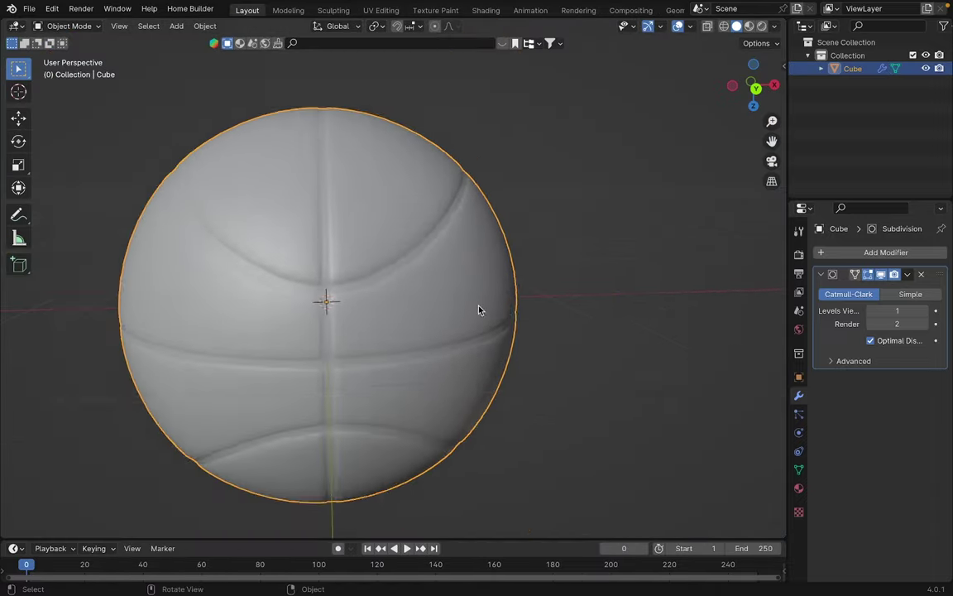
{"action": "scroll", "coordinate": [509, 317], "scroll_direction": "up", "scroll_amount": 3}
{"action": "middle_click_drag", "start_coordinate": [432, 310], "coordinate": [406, 202]}
{"action": "scroll", "coordinate": [370, 322], "scroll_direction": "down", "scroll_amount": 4}
{"action": "scroll", "coordinate": [500, 377], "scroll_direction": "up", "scroll_amount": 4}
{"action": "scroll", "coordinate": [399, 320], "scroll_direction": "up", "scroll_amount": 1}
{"action": "middle_click_drag", "start_coordinate": [405, 203], "coordinate": [464, 240]}
{"action": "scroll", "coordinate": [524, 272], "scroll_direction": "down", "scroll_amount": 2}
{"action": "scroll", "coordinate": [524, 272], "scroll_direction": "up", "scroll_amount": 3}
{"action": "middle_click_drag", "start_coordinate": [524, 273], "coordinate": [515, 313]}
{"action": "scroll", "coordinate": [495, 266], "scroll_direction": "down", "scroll_amount": 2}
{"action": "key", "text": "Tab"}
{"action": "key", "text": "Tab"}
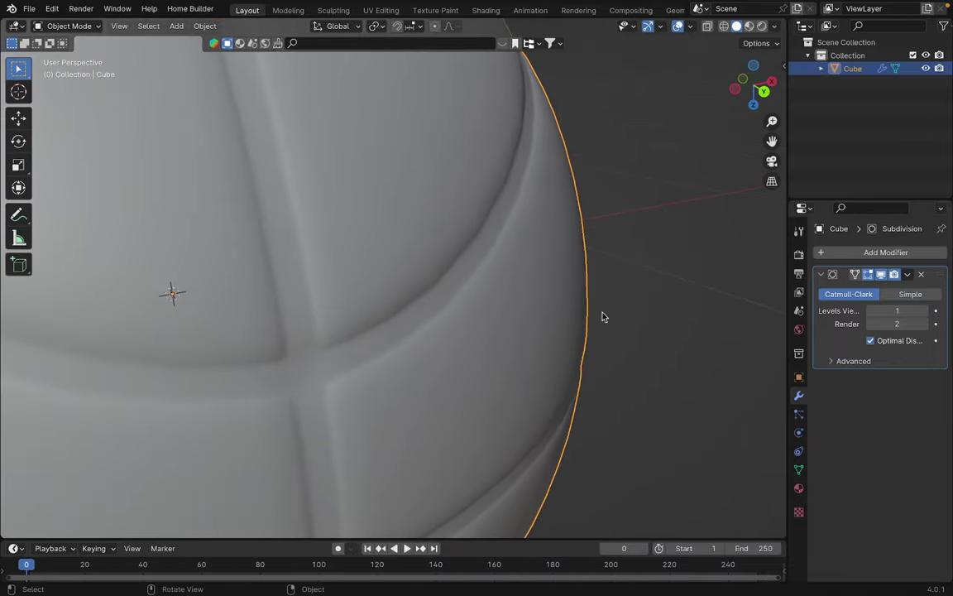
Set the Subdivision modifier's viewport level to 2 and check the smoothed ball from several sides
{"action": "left_click", "coordinate": [925, 312]}
{"action": "middle_click_drag", "start_coordinate": [629, 308], "coordinate": [360, 280]}
{"action": "scroll", "coordinate": [360, 280], "scroll_direction": "down", "scroll_amount": 5}
{"action": "middle_click_drag", "start_coordinate": [521, 280], "coordinate": [604, 198]}
{"action": "scroll", "coordinate": [566, 264], "scroll_direction": "down", "scroll_amount": 4}
{"action": "middle_click_drag", "start_coordinate": [277, 380], "coordinate": [343, 365]}
{"action": "middle_click_drag", "start_coordinate": [584, 310], "coordinate": [487, 317], "text": "shift"}
{"action": "scroll", "coordinate": [600, 272], "scroll_direction": "up", "scroll_amount": 1}
{"action": "scroll", "coordinate": [599, 283], "scroll_direction": "up", "scroll_amount": 3}
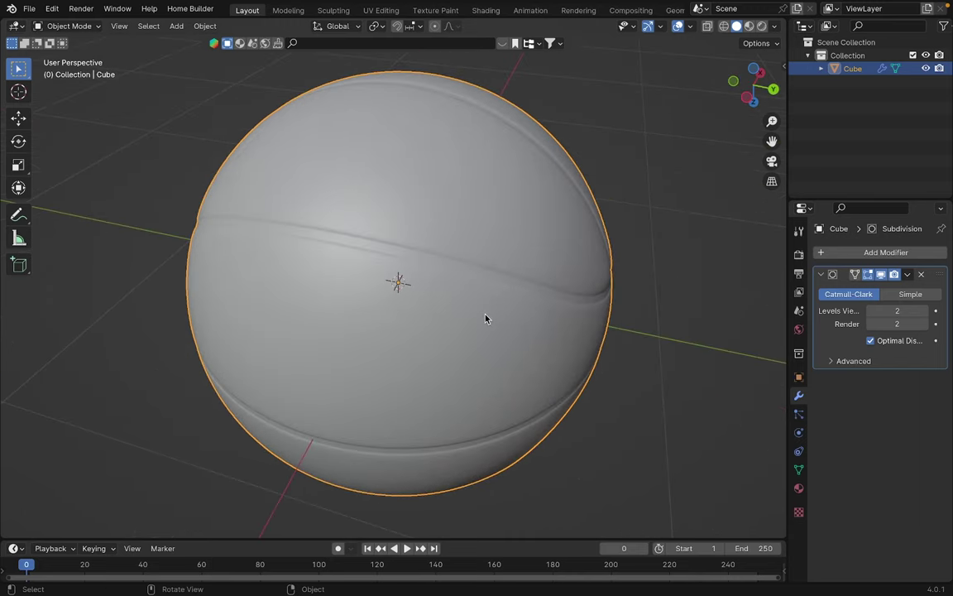
{"action": "scroll", "coordinate": [486, 319], "scroll_direction": "down", "scroll_amount": 3}
{"action": "scroll", "coordinate": [492, 264], "scroll_direction": "up", "scroll_amount": 1}
{"action": "middle_click_drag", "start_coordinate": [528, 286], "coordinate": [347, 146]}
{"action": "scroll", "coordinate": [492, 263], "scroll_direction": "up", "scroll_amount": 2}
{"action": "middle_click_drag", "start_coordinate": [451, 189], "coordinate": [520, 269]}
In Edit Mode, clear the edge selection, switch to face selection and turn off the Subdivision modifier's Edit Mode display
{"action": "key", "text": "Tab"}
{"action": "scroll", "coordinate": [626, 246], "scroll_direction": "up", "scroll_amount": 2}
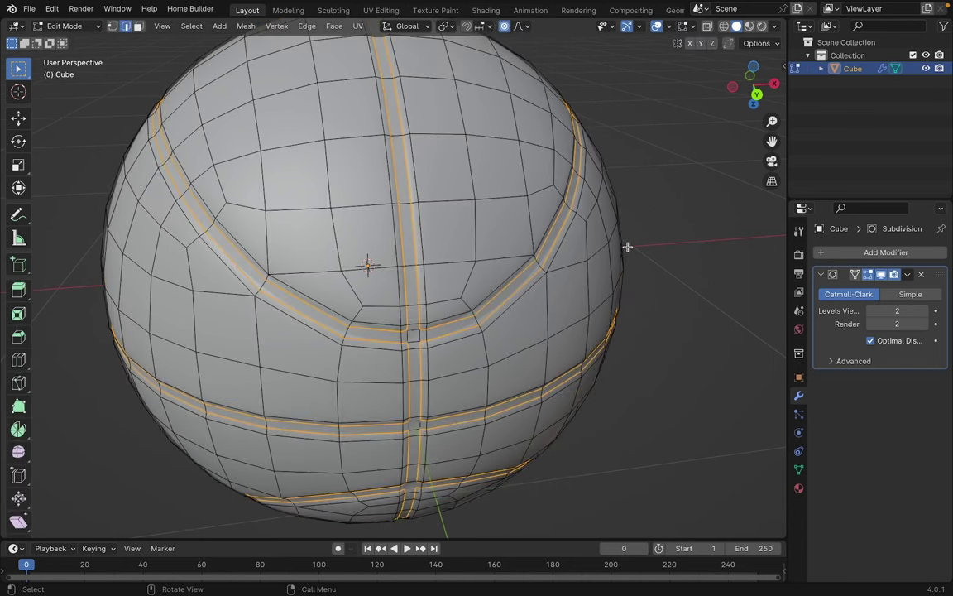
{"action": "key", "text": "alt+a"}
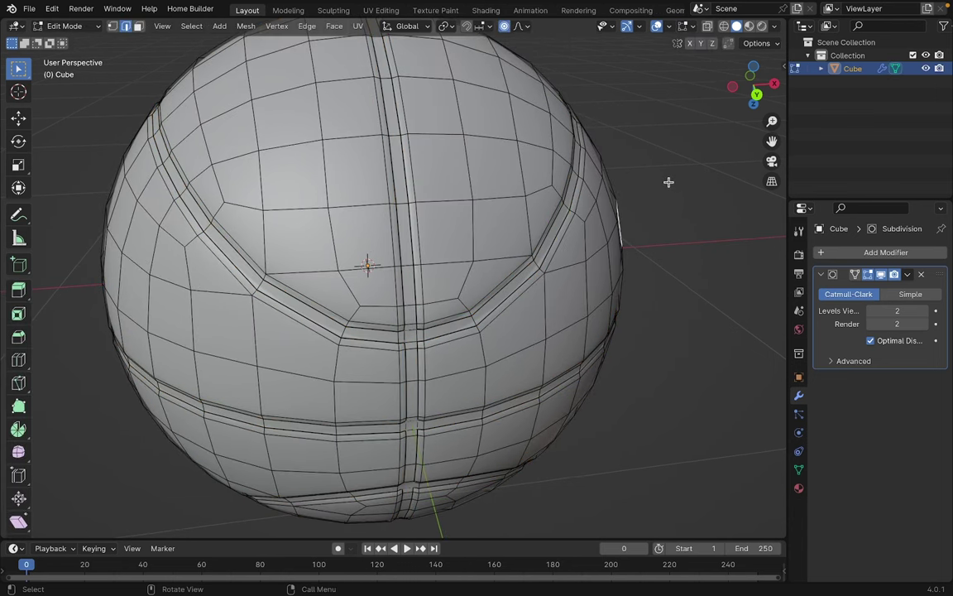
{"action": "key", "text": "3"}
{"action": "scroll", "coordinate": [669, 182], "scroll_direction": "up", "scroll_amount": 1}
{"action": "middle_click_drag", "start_coordinate": [669, 182], "coordinate": [656, 191]}
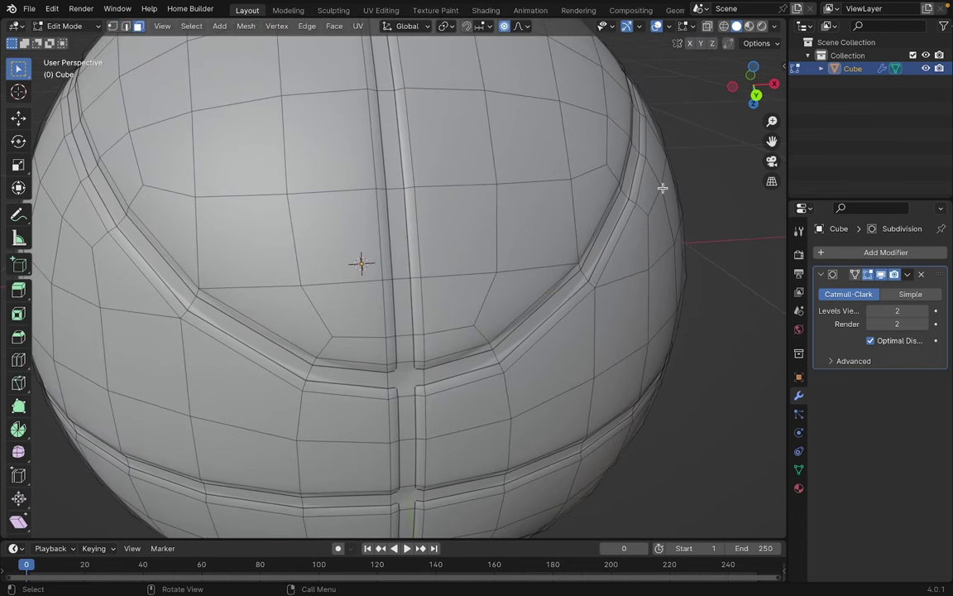
{"action": "scroll", "coordinate": [655, 191], "scroll_direction": "down", "scroll_amount": 1}
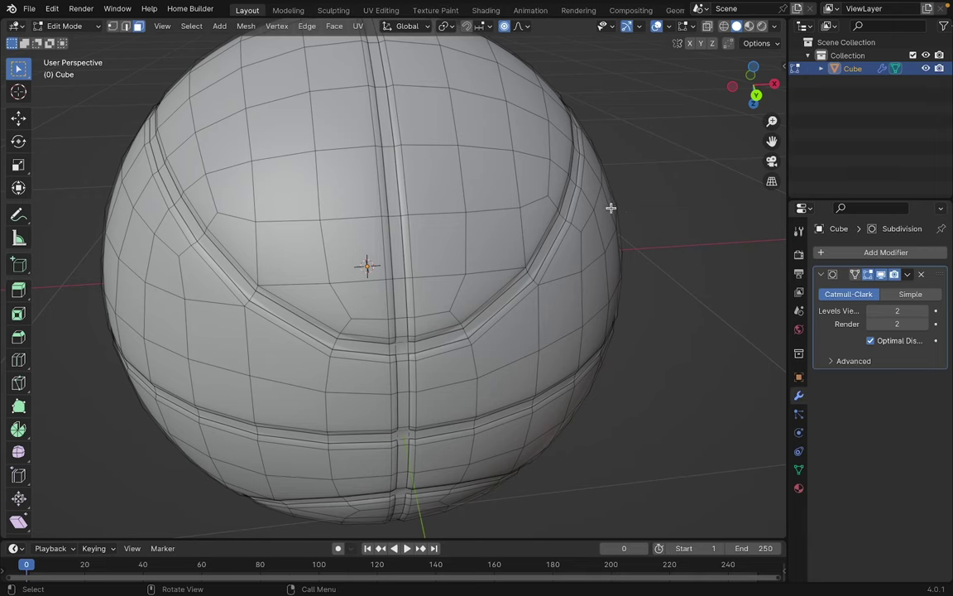
{"action": "scroll", "coordinate": [413, 235], "scroll_direction": "up", "scroll_amount": 2}
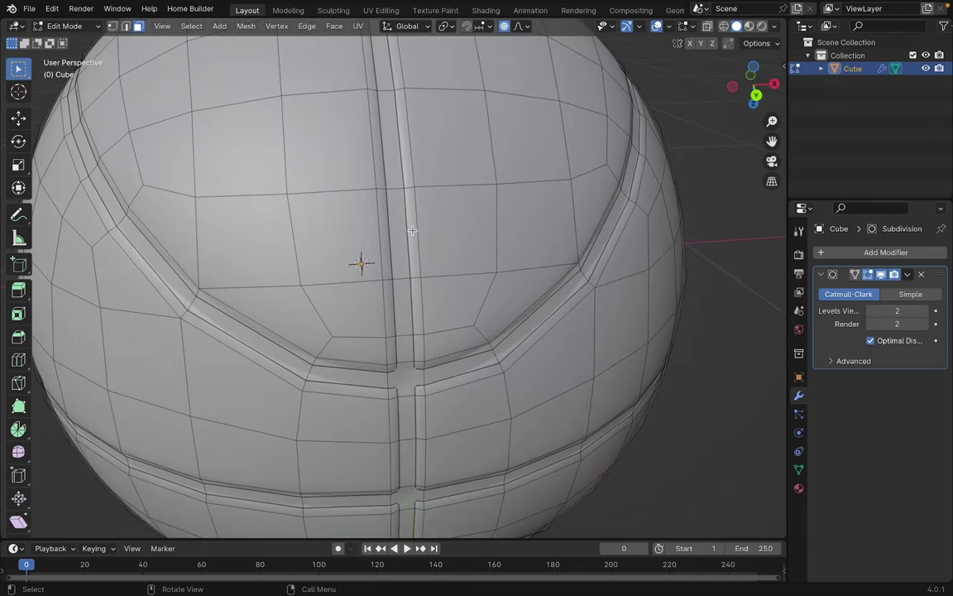
{"action": "scroll", "coordinate": [522, 270], "scroll_direction": "down", "scroll_amount": 3}
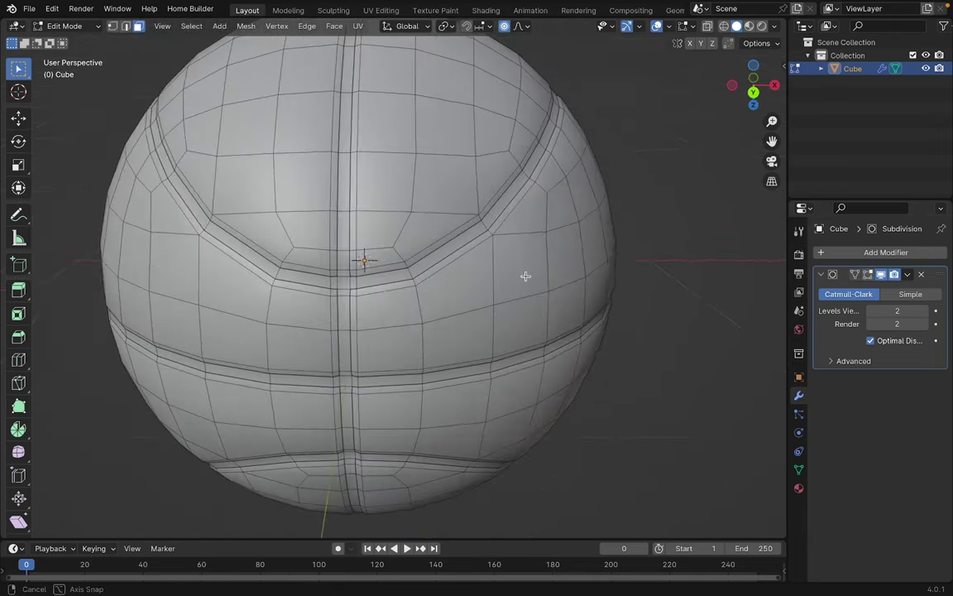
Select the face loops along the floors of the vertical, horizontal and curved seam grooves
{"action": "scroll", "coordinate": [528, 271], "scroll_direction": "up", "scroll_amount": 5}
{"action": "scroll", "coordinate": [358, 239], "scroll_direction": "up", "scroll_amount": 2}
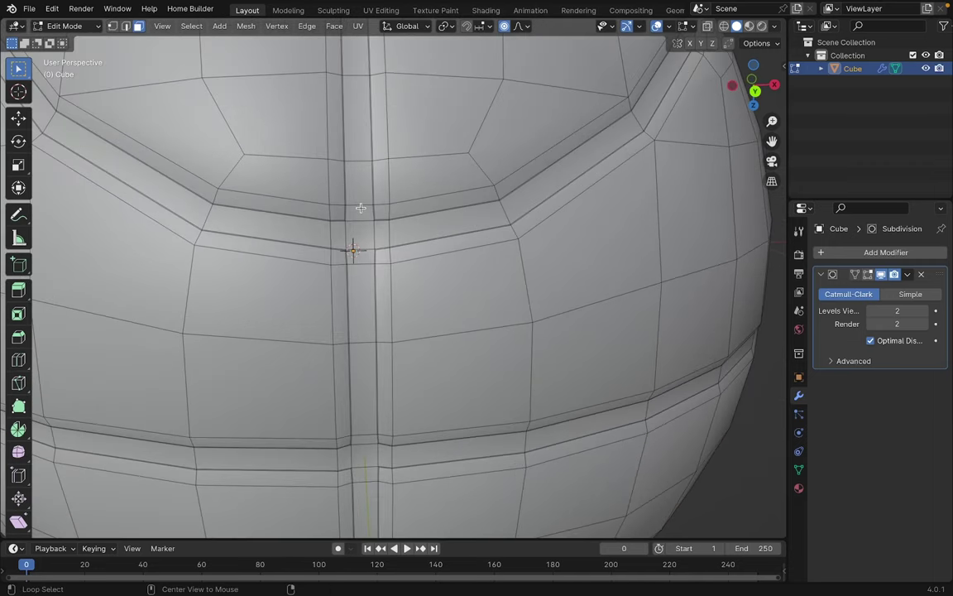
{"action": "left_click", "coordinate": [358, 206], "text": "alt"}
{"action": "scroll", "coordinate": [394, 248], "scroll_direction": "down", "scroll_amount": 4}
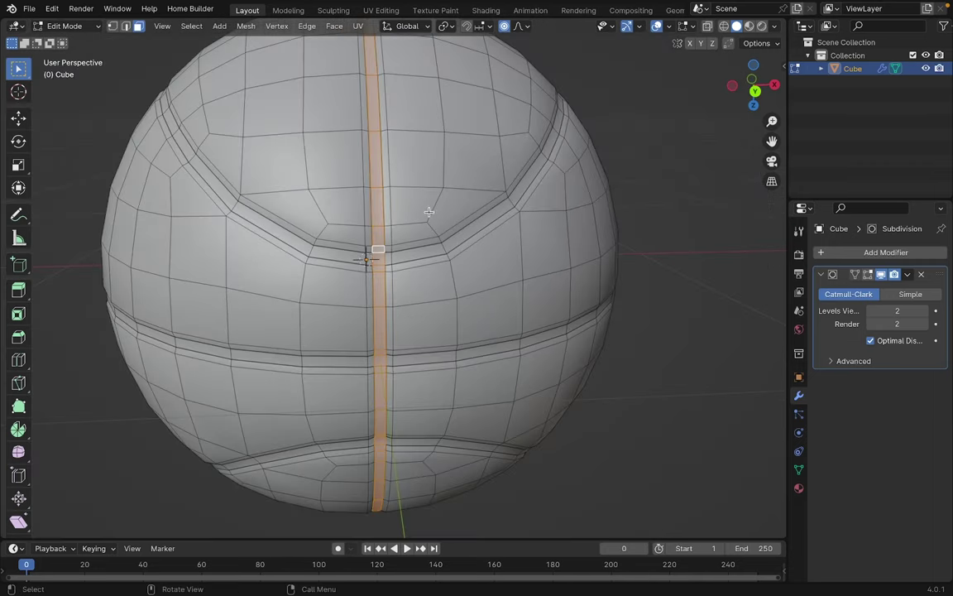
{"action": "scroll", "coordinate": [379, 235], "scroll_direction": "up", "scroll_amount": 5}
{"action": "left_click", "coordinate": [341, 286], "text": "alt+shift"}
{"action": "scroll", "coordinate": [414, 265], "scroll_direction": "down", "scroll_amount": 4}
{"action": "middle_click_drag", "start_coordinate": [430, 318], "coordinate": [438, 228], "text": "shift"}
{"action": "scroll", "coordinate": [398, 290], "scroll_direction": "down", "scroll_amount": 3}
{"action": "scroll", "coordinate": [530, 361], "scroll_direction": "down", "scroll_amount": 3}
{"action": "middle_click_drag", "start_coordinate": [529, 362], "coordinate": [554, 313]}
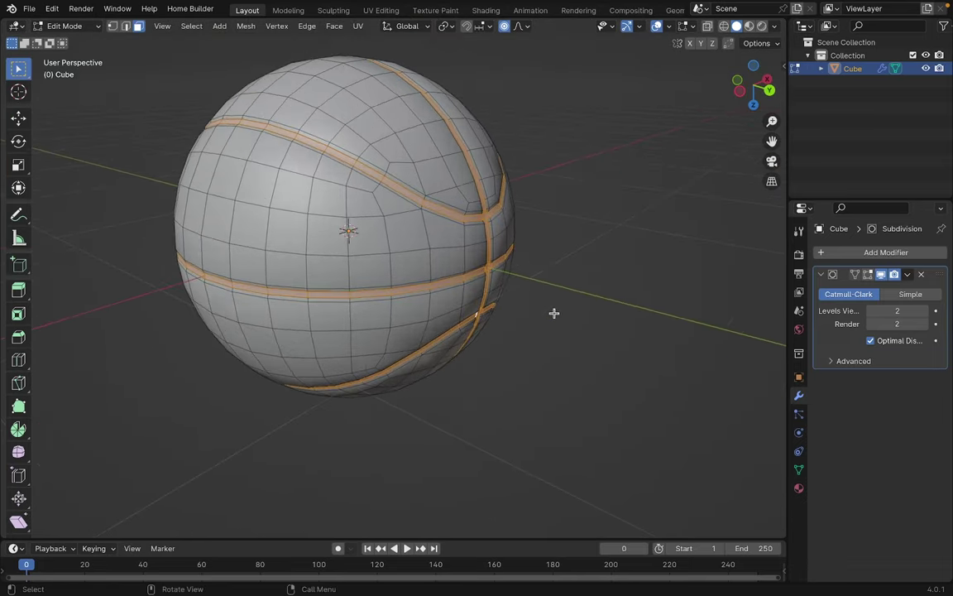
Create a new material for the ball and name it Pattern
{"action": "left_click", "coordinate": [800, 490]}
{"action": "middle_click_drag", "start_coordinate": [728, 421], "coordinate": [581, 357]}
{"action": "scroll", "coordinate": [581, 358], "scroll_direction": "up", "scroll_amount": 2}
{"action": "left_click", "coordinate": [900, 309]}
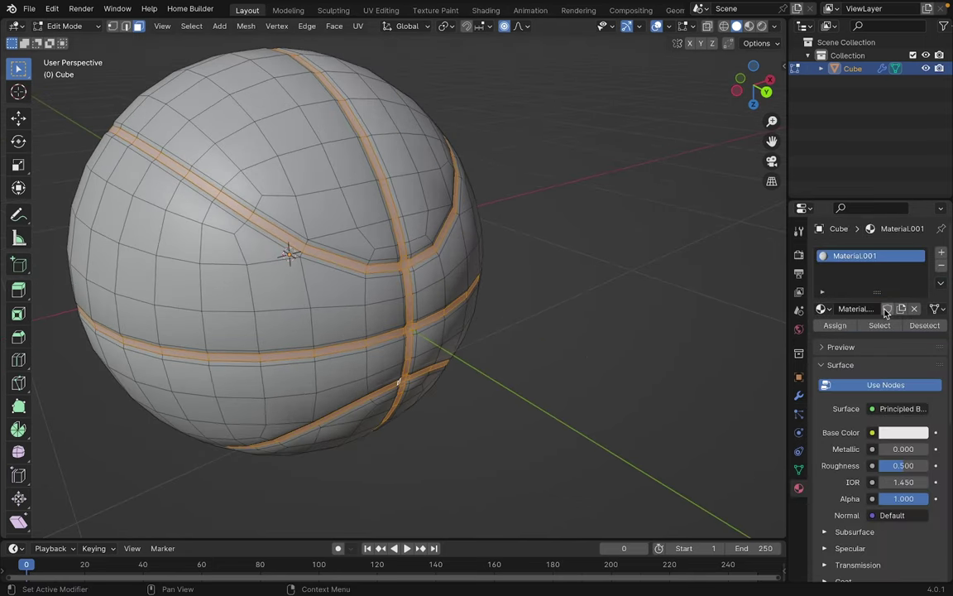
{"action": "double_click", "coordinate": [865, 311]}
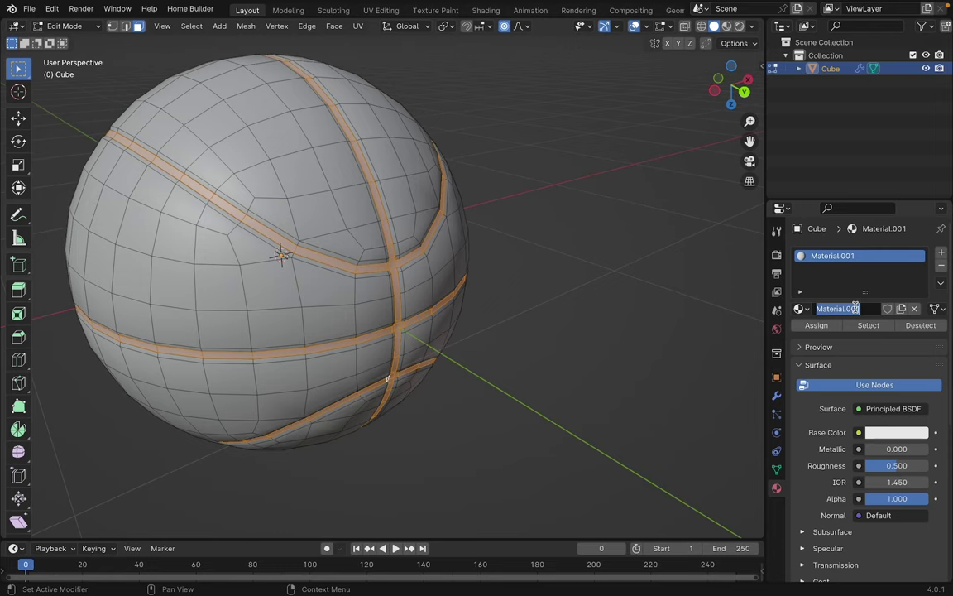
{"action": "type", "text": "Pattern"}
{"action": "key", "text": "Return"}
{"action": "scroll", "coordinate": [679, 281], "scroll_direction": "up", "scroll_amount": 3}
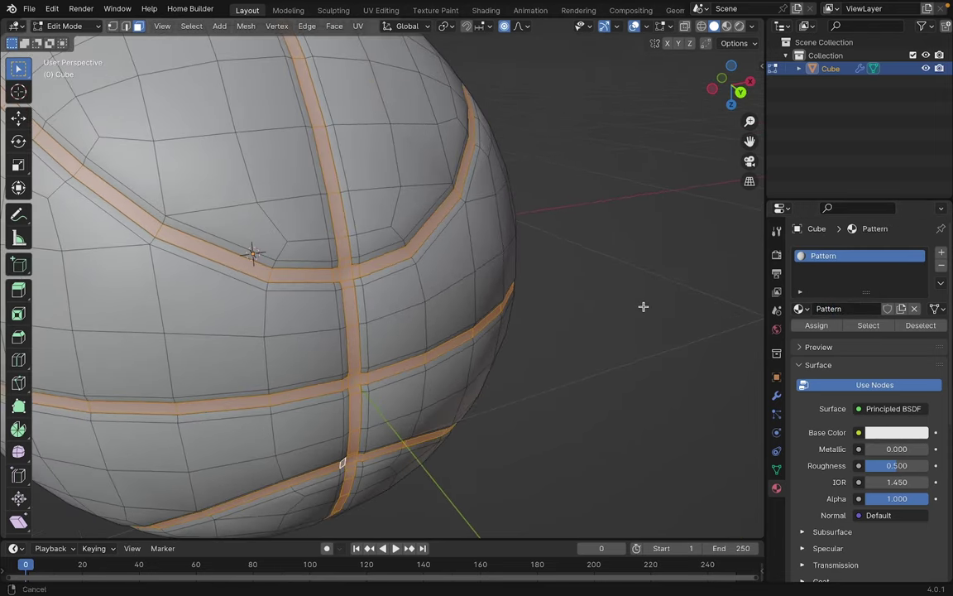
Set Pattern's base color to near-black with a value of 0.013 and assign it to the selected groove faces
{"action": "left_click", "coordinate": [899, 430]}
{"action": "left_click_drag", "start_coordinate": [917, 299], "coordinate": [917, 319]}
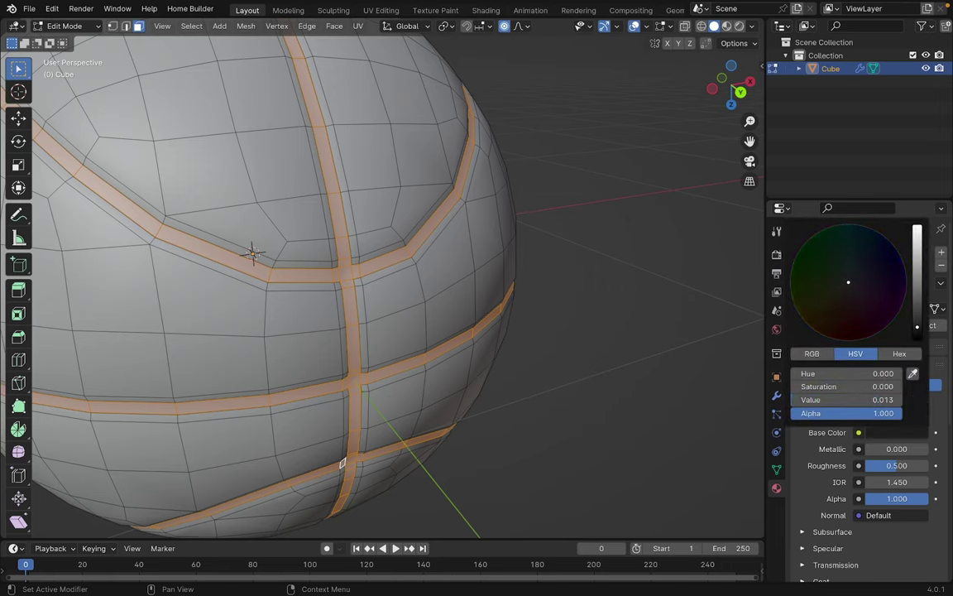
{"action": "scroll", "coordinate": [558, 309], "scroll_direction": "down", "scroll_amount": 3}
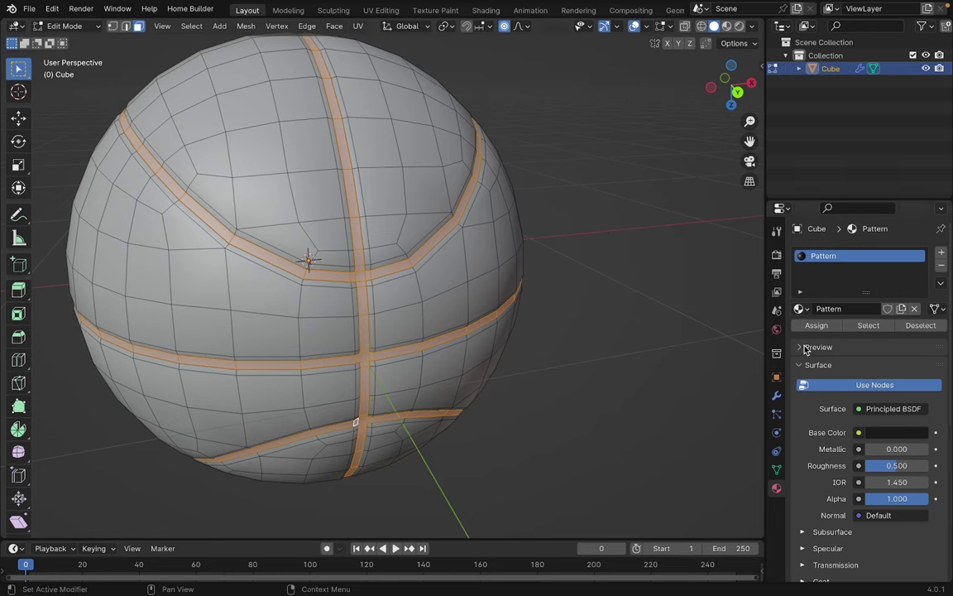
{"action": "left_click", "coordinate": [817, 327]}
Add a second material slot with a new material named Ball and give it an orange base color
{"action": "left_click", "coordinate": [941, 256]}
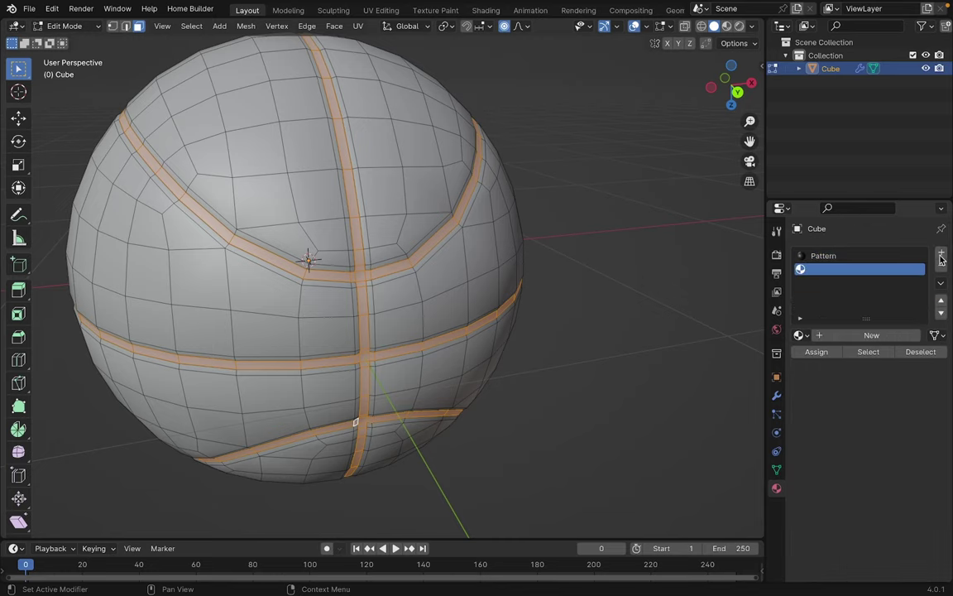
{"action": "left_click", "coordinate": [881, 336]}
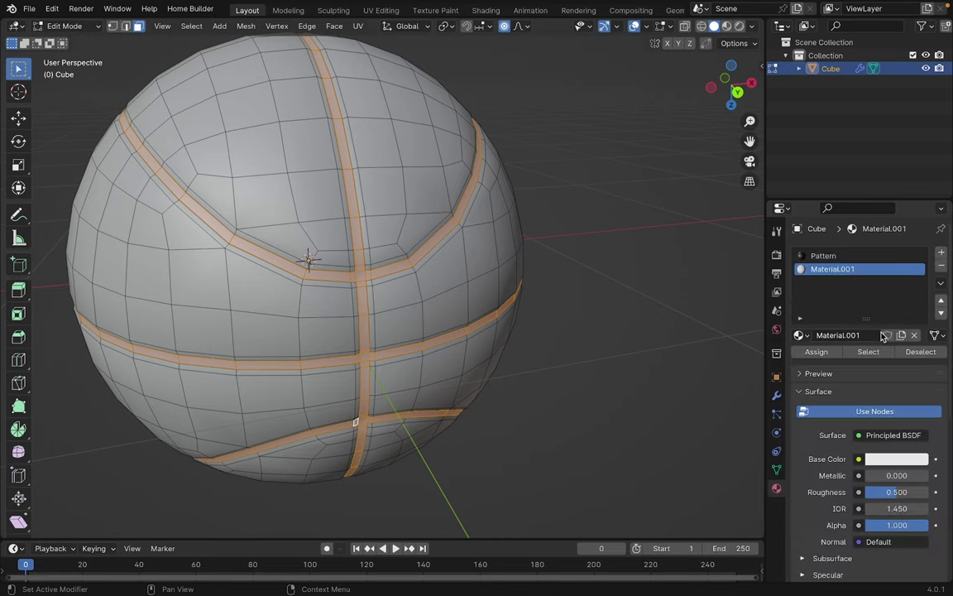
{"action": "left_click", "coordinate": [865, 335]}
{"action": "type", "text": "Ball"}
{"action": "key", "text": "Return"}
{"action": "left_click", "coordinate": [889, 459]}
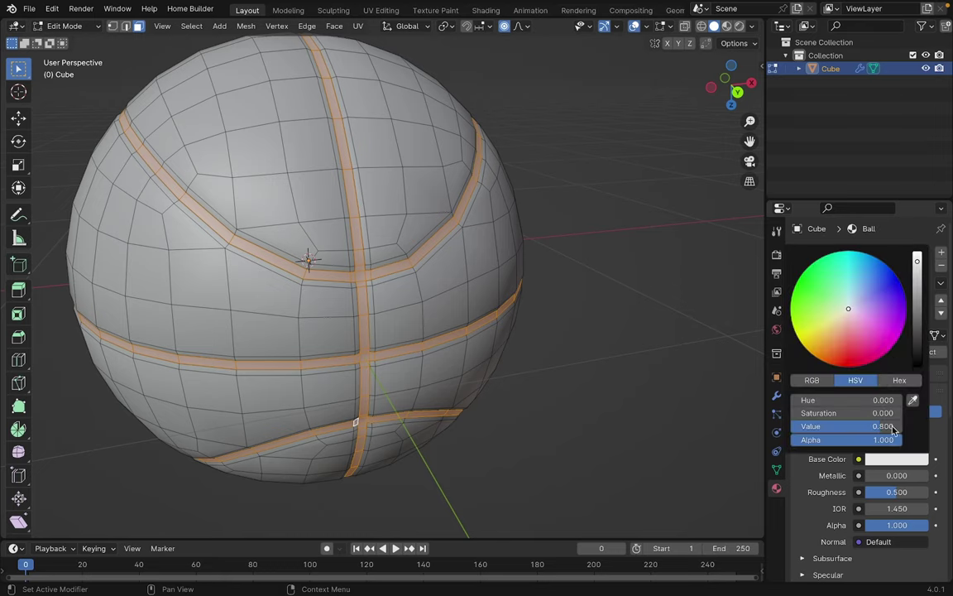
{"action": "left_click_drag", "start_coordinate": [857, 338], "coordinate": [832, 340]}
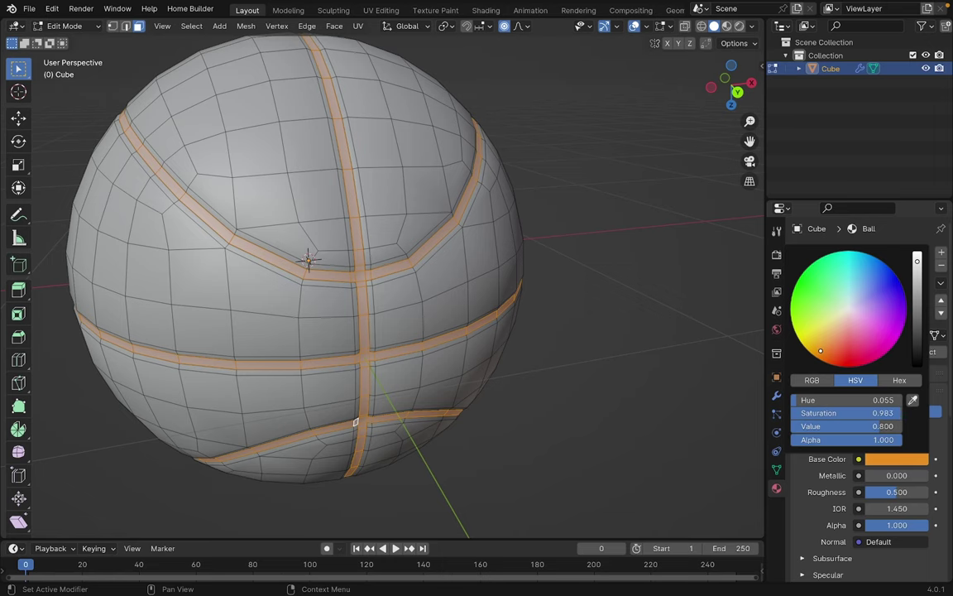
{"action": "middle_click_drag", "start_coordinate": [542, 228], "coordinate": [578, 210]}
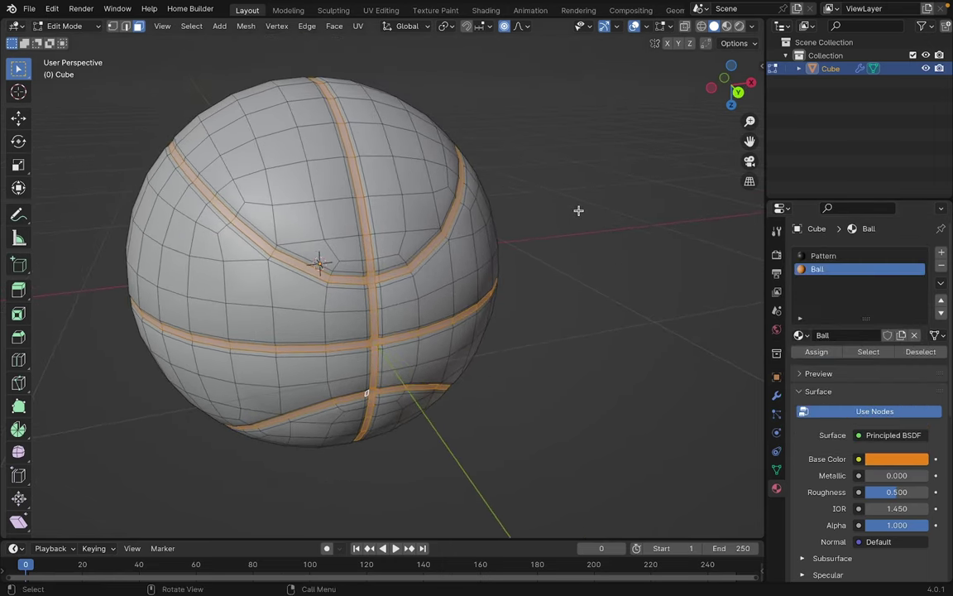
Invert the selection to cover all faces outside the seam grooves for the Ball material
{"action": "left_click", "coordinate": [203, 29]}
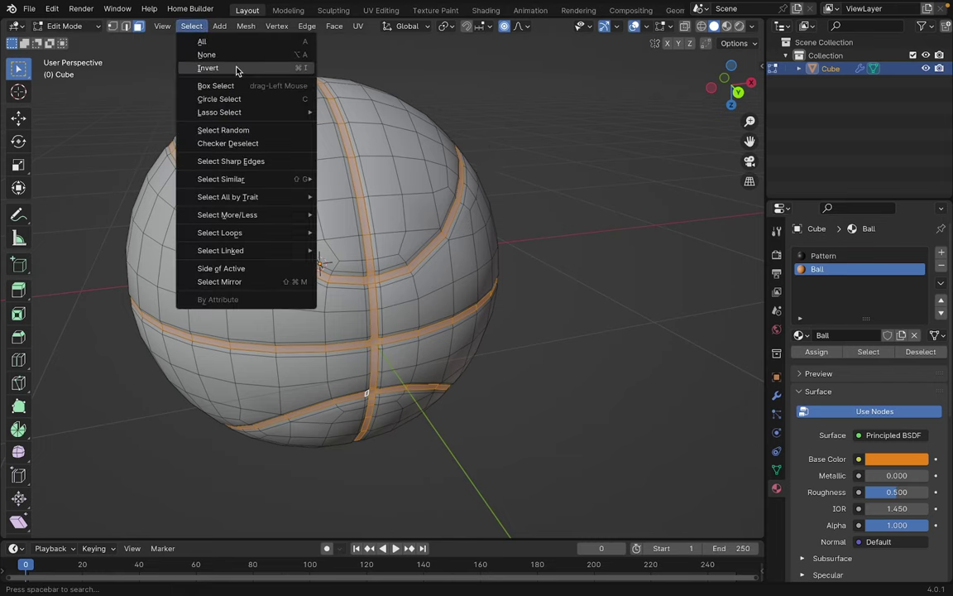
{"action": "left_click", "coordinate": [235, 66]}
{"action": "scroll", "coordinate": [454, 257], "scroll_direction": "up", "scroll_amount": 4}
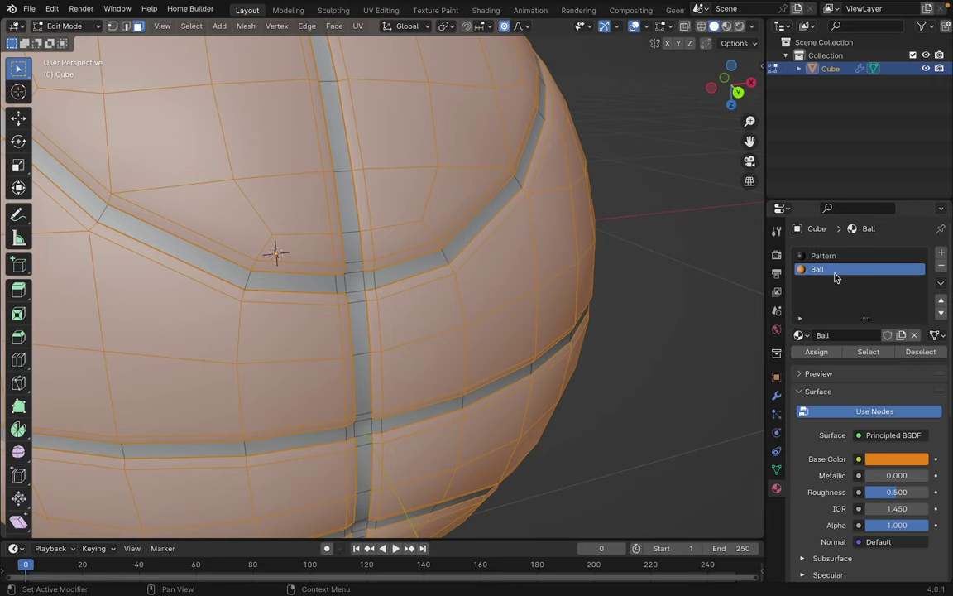
{"action": "scroll", "coordinate": [824, 356], "scroll_direction": "down", "scroll_amount": 1}
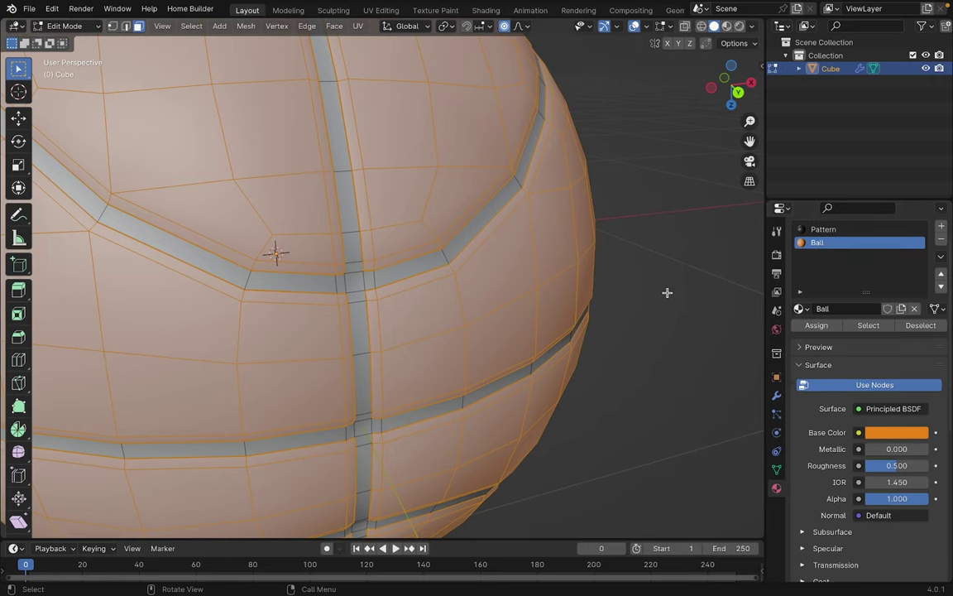
{"action": "scroll", "coordinate": [667, 292], "scroll_direction": "down", "scroll_amount": 4}
{"action": "scroll", "coordinate": [668, 289], "scroll_direction": "up", "scroll_amount": 1}
{"action": "scroll", "coordinate": [653, 283], "scroll_direction": "up", "scroll_amount": 1}
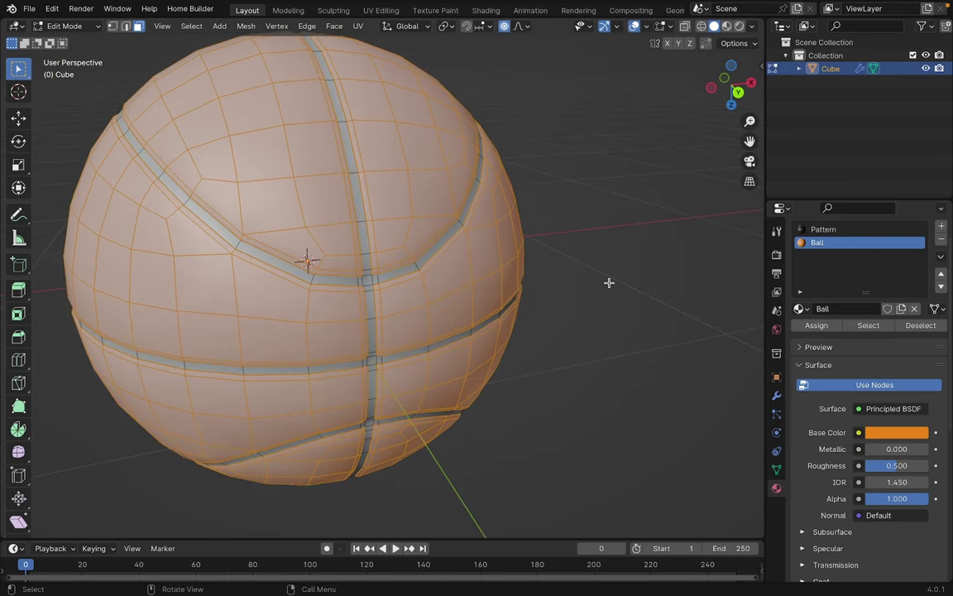
{"action": "scroll", "coordinate": [611, 282], "scroll_direction": "up", "scroll_amount": 2}
{"action": "scroll", "coordinate": [645, 219], "scroll_direction": "down", "scroll_amount": 2}
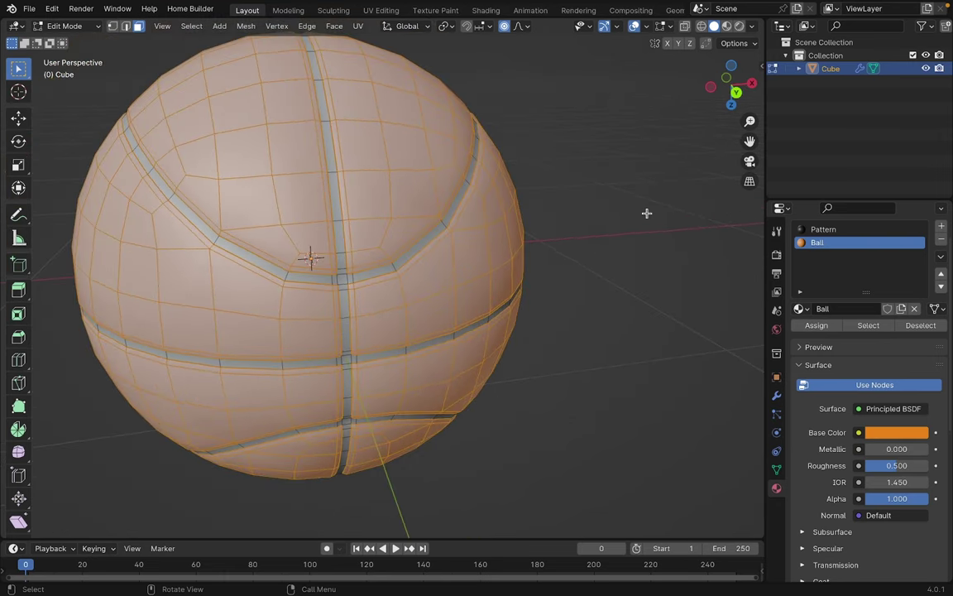
Clear the selection and select the faces assigned to the Pattern material to check the groove coverage
{"action": "left_click", "coordinate": [647, 215]}
{"action": "middle_click_drag", "start_coordinate": [644, 217], "coordinate": [651, 226]}
{"action": "left_click", "coordinate": [836, 231]}
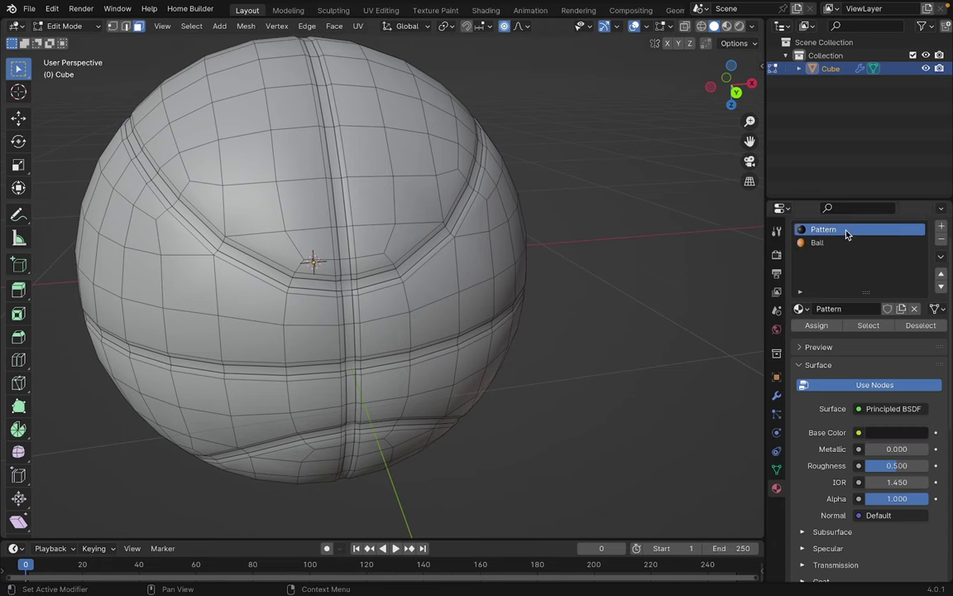
{"action": "left_click", "coordinate": [876, 328]}
{"action": "middle_click_drag", "start_coordinate": [532, 283], "coordinate": [442, 125]}
{"action": "scroll", "coordinate": [519, 294], "scroll_direction": "up", "scroll_amount": 1}
{"action": "middle_click_drag", "start_coordinate": [519, 294], "coordinate": [478, 281]}
{"action": "scroll", "coordinate": [478, 280], "scroll_direction": "down", "scroll_amount": 2}
{"action": "scroll", "coordinate": [478, 280], "scroll_direction": "up", "scroll_amount": 1}
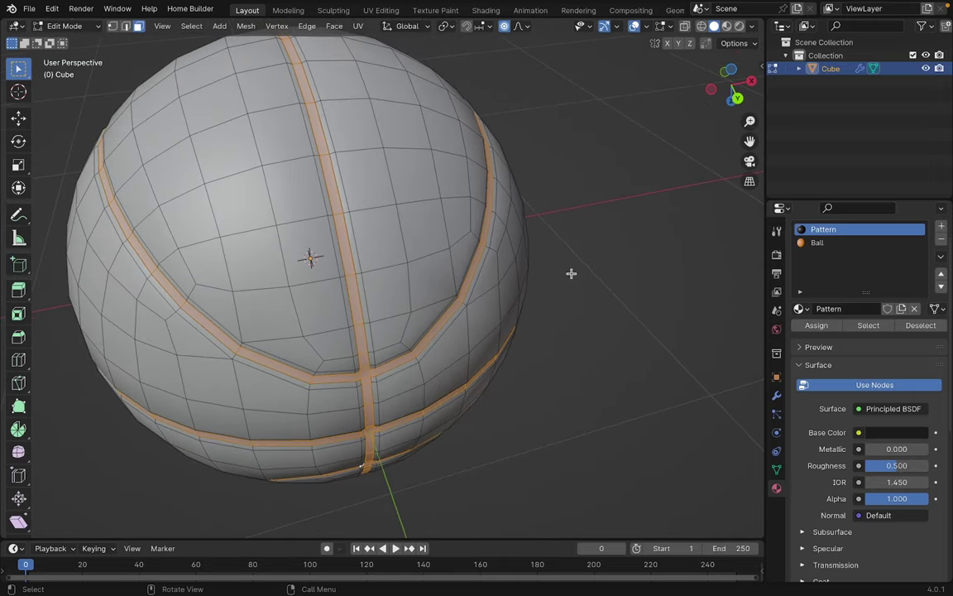
Select the faces assigned to the Ball material to check their coverage, and clear the selection
{"action": "left_click", "coordinate": [628, 286]}
{"action": "left_click", "coordinate": [819, 243]}
{"action": "middle_click_drag", "start_coordinate": [704, 247], "coordinate": [589, 232]}
{"action": "left_click", "coordinate": [861, 326]}
{"action": "mouse_move", "coordinate": [580, 277]}
{"action": "middle_mouse_down"}
{"action": "mouse_move", "coordinate": [526, 275]}
{"action": "mouse_move", "coordinate": [595, 272]}
{"action": "middle_mouse_up"}
{"action": "key", "text": "alt+a"}
Select the Pattern material's faces again and inspect the groove borders at a seam crossing
{"action": "scroll", "coordinate": [592, 240], "scroll_direction": "up", "scroll_amount": 8}
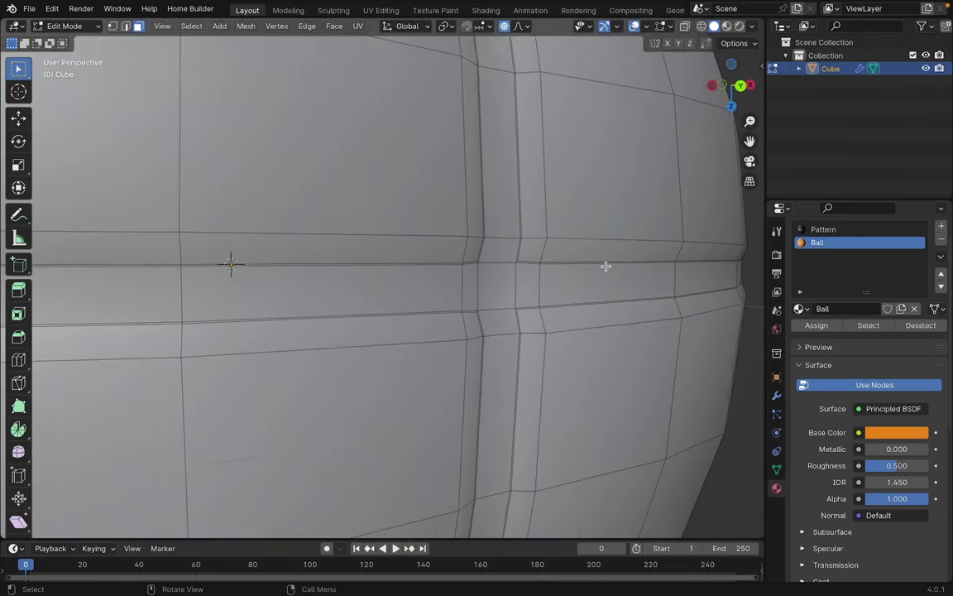
{"action": "middle_click_drag", "start_coordinate": [606, 266], "coordinate": [745, 276]}
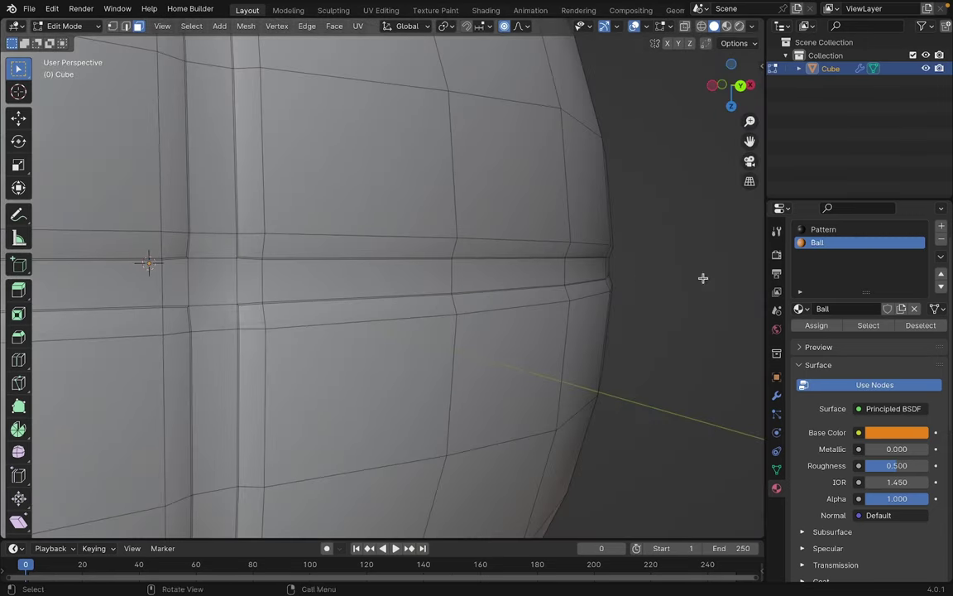
{"action": "left_click", "coordinate": [818, 233]}
{"action": "left_click", "coordinate": [868, 325]}
{"action": "scroll", "coordinate": [446, 303], "scroll_direction": "up", "scroll_amount": 2}
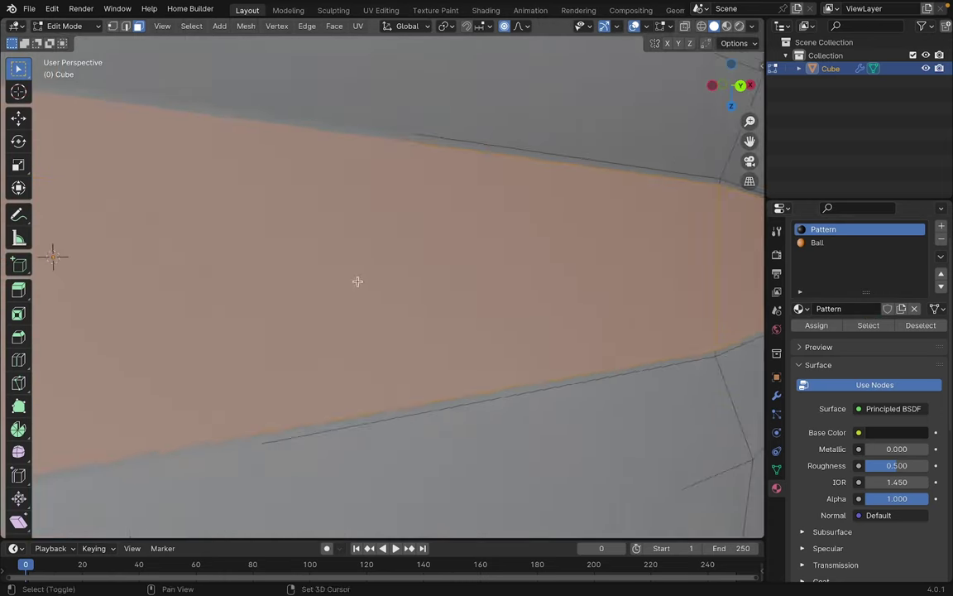
{"action": "middle_click_drag", "start_coordinate": [358, 281], "coordinate": [462, 295], "text": "shift"}
{"action": "scroll", "coordinate": [514, 296], "scroll_direction": "down", "scroll_amount": 1}
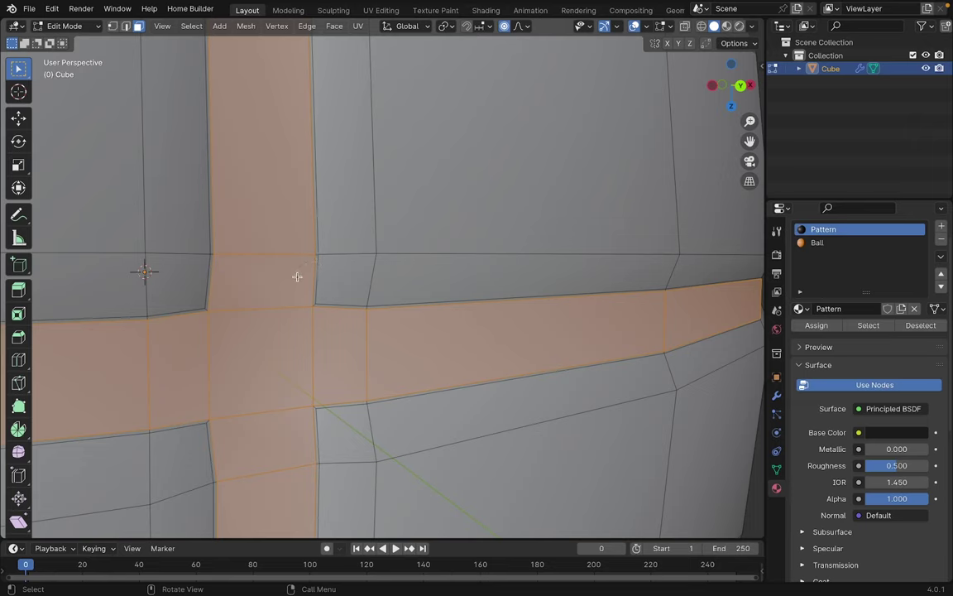
Expand the Pattern face selection by one ring to include the thin groove border faces, and check it at the seam crossing
{"action": "key", "text": "ctrl+KP_Add"}
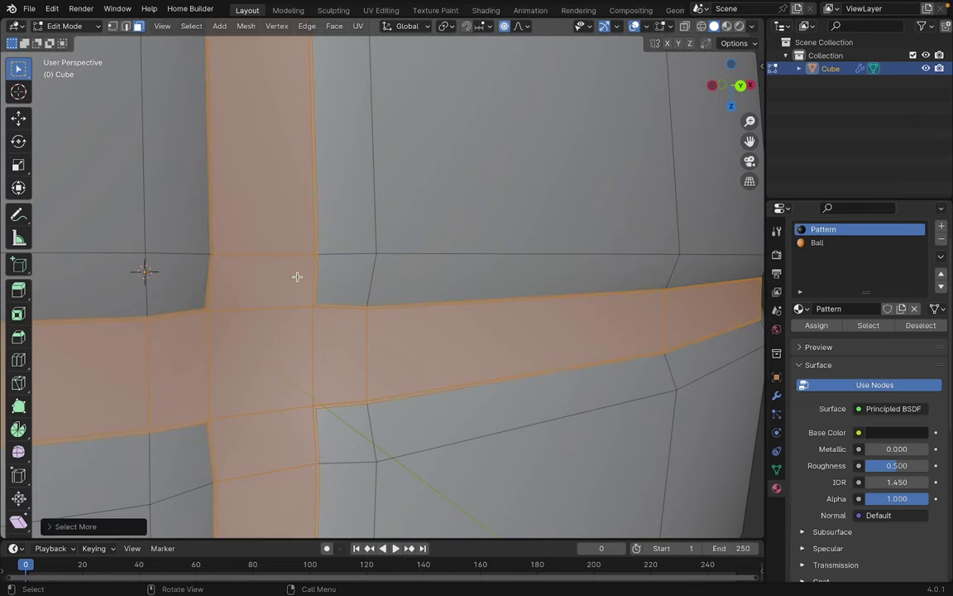
{"action": "left_click", "coordinate": [207, 29]}
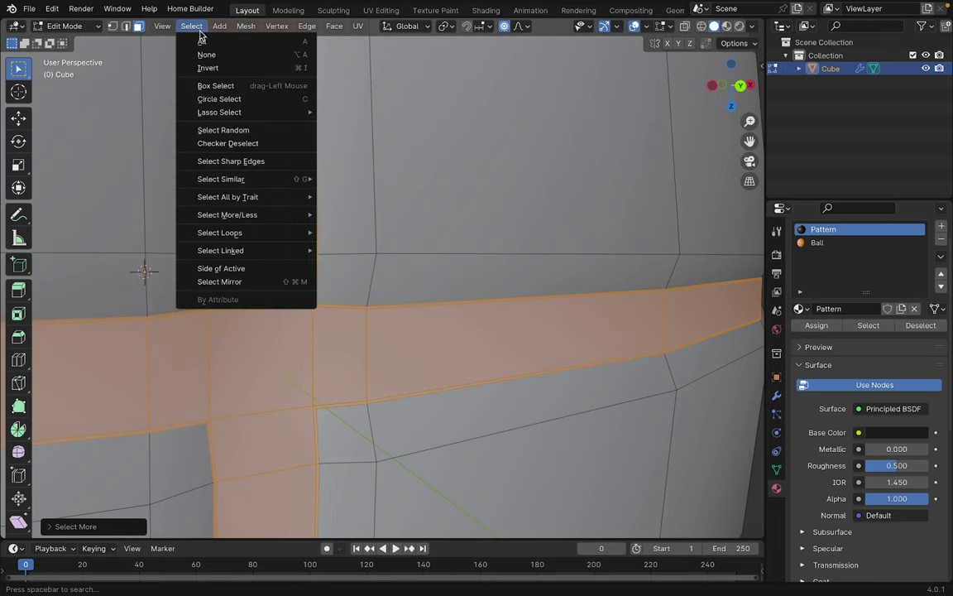
{"action": "mouse_move", "coordinate": [296, 218]}
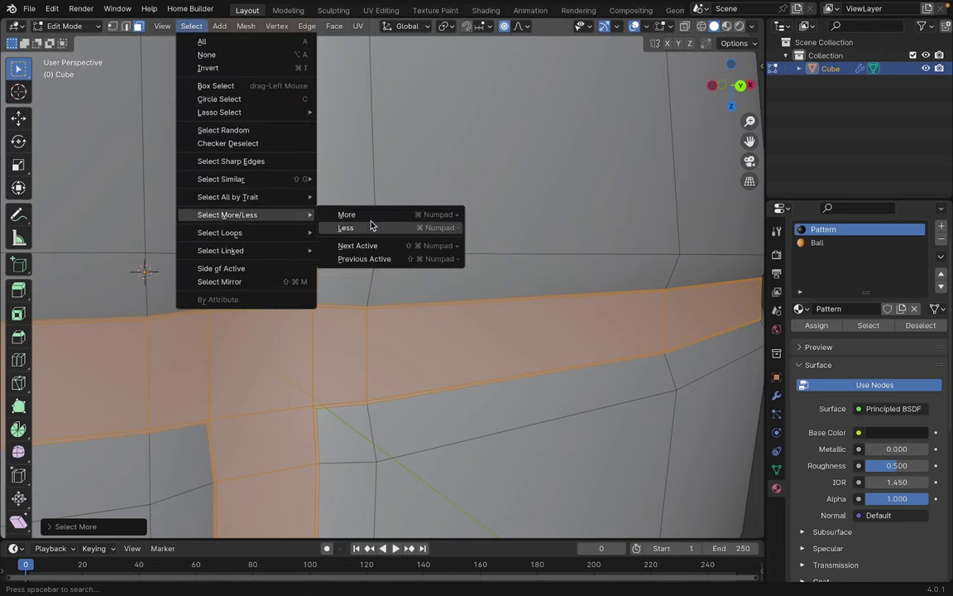
{"action": "left_click", "coordinate": [436, 217]}
{"action": "scroll", "coordinate": [547, 303], "scroll_direction": "down", "scroll_amount": 3}
{"action": "scroll", "coordinate": [549, 305], "scroll_direction": "up", "scroll_amount": 3}
{"action": "mouse_move", "coordinate": [558, 303]}
{"action": "middle_mouse_down"}
{"action": "mouse_move", "coordinate": [548, 305]}
{"action": "mouse_move", "coordinate": [567, 305]}
{"action": "middle_mouse_up"}
{"action": "scroll", "coordinate": [546, 304], "scroll_direction": "down", "scroll_amount": 3}
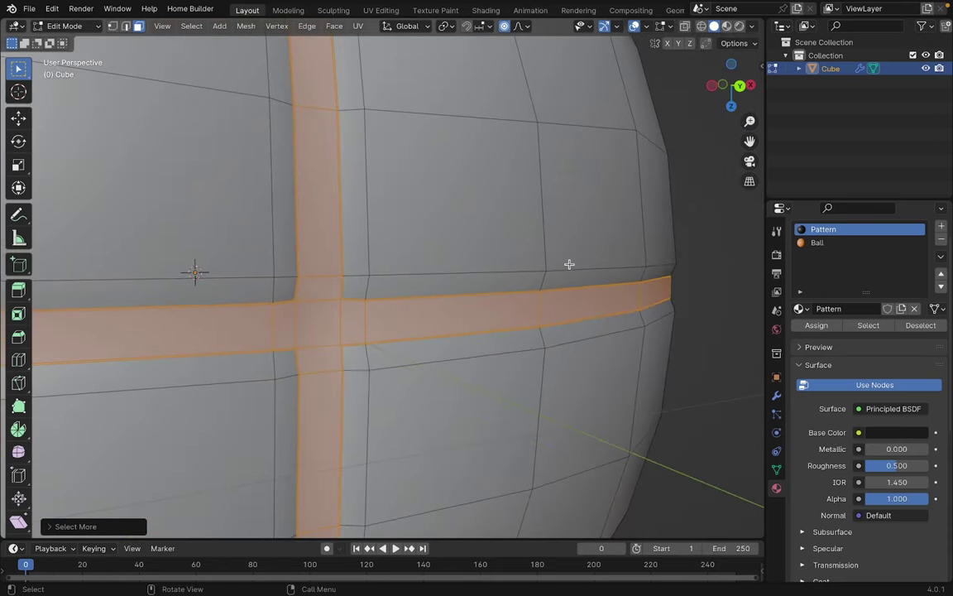
{"action": "scroll", "coordinate": [570, 264], "scroll_direction": "up", "scroll_amount": 4}
{"action": "scroll", "coordinate": [572, 305], "scroll_direction": "down", "scroll_amount": 3}
{"action": "scroll", "coordinate": [570, 304], "scroll_direction": "up", "scroll_amount": 3}
{"action": "scroll", "coordinate": [391, 306], "scroll_direction": "down", "scroll_amount": 3}
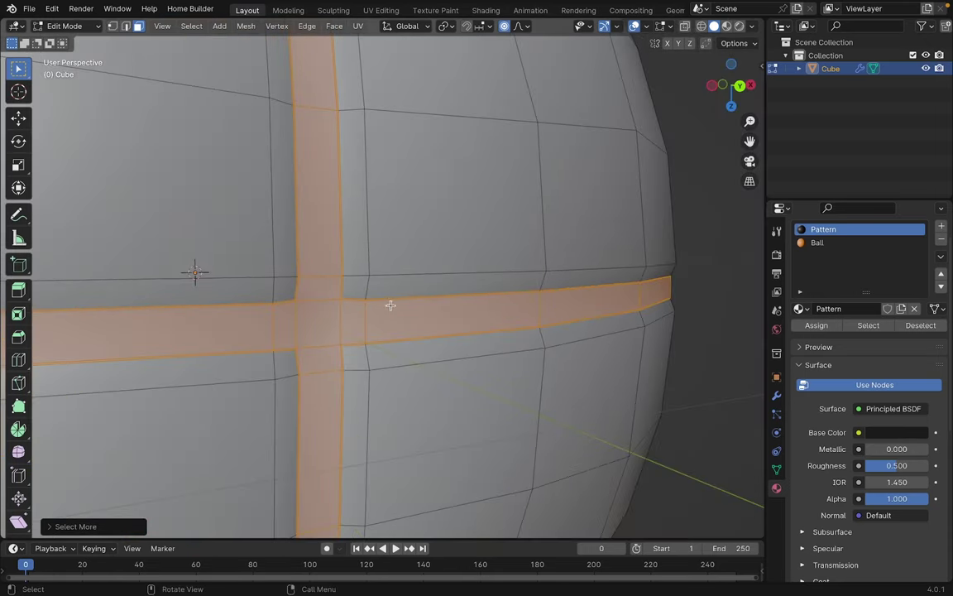
Assign the expanded selection to the Pattern material and reselect that material's faces to check the coverage, then clear the selection
{"action": "left_click", "coordinate": [815, 325]}
{"action": "left_click", "coordinate": [689, 309]}
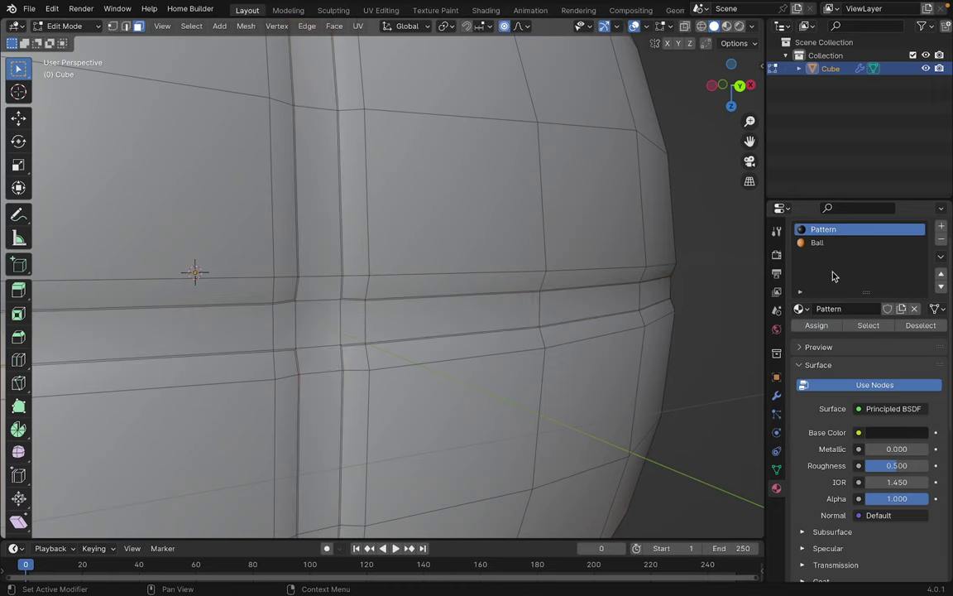
{"action": "left_click", "coordinate": [876, 326]}
{"action": "scroll", "coordinate": [363, 288], "scroll_direction": "up", "scroll_amount": 2}
{"action": "scroll", "coordinate": [451, 268], "scroll_direction": "down", "scroll_amount": 10}
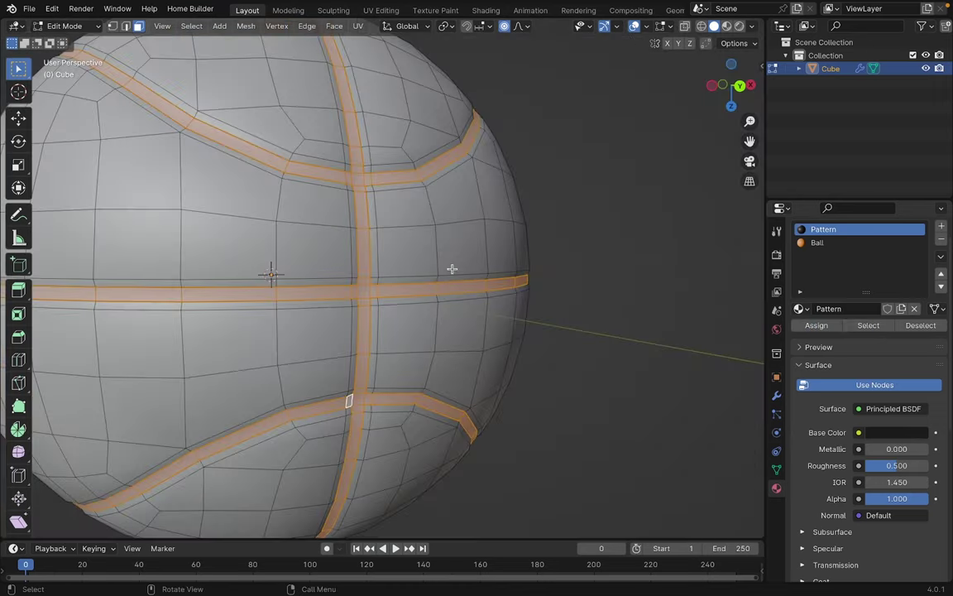
{"action": "left_click", "coordinate": [574, 228]}
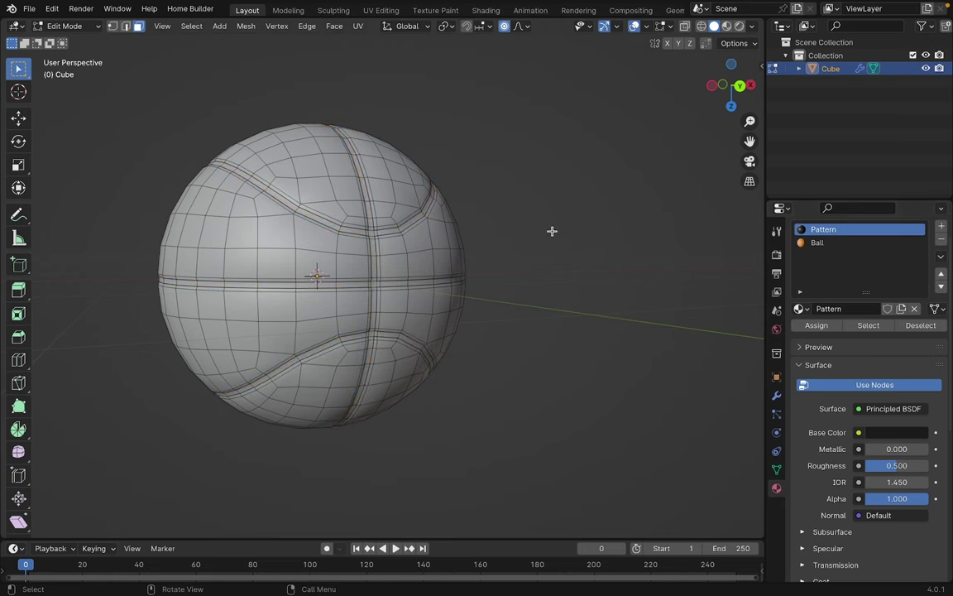
Preview the ball with its materials in Object Mode and examine the dark seams and their crossings from several sides
{"action": "key", "text": "Tab"}
{"action": "middle_click_drag", "start_coordinate": [526, 249], "coordinate": [504, 287]}
{"action": "scroll", "coordinate": [526, 279], "scroll_direction": "up", "scroll_amount": 2}
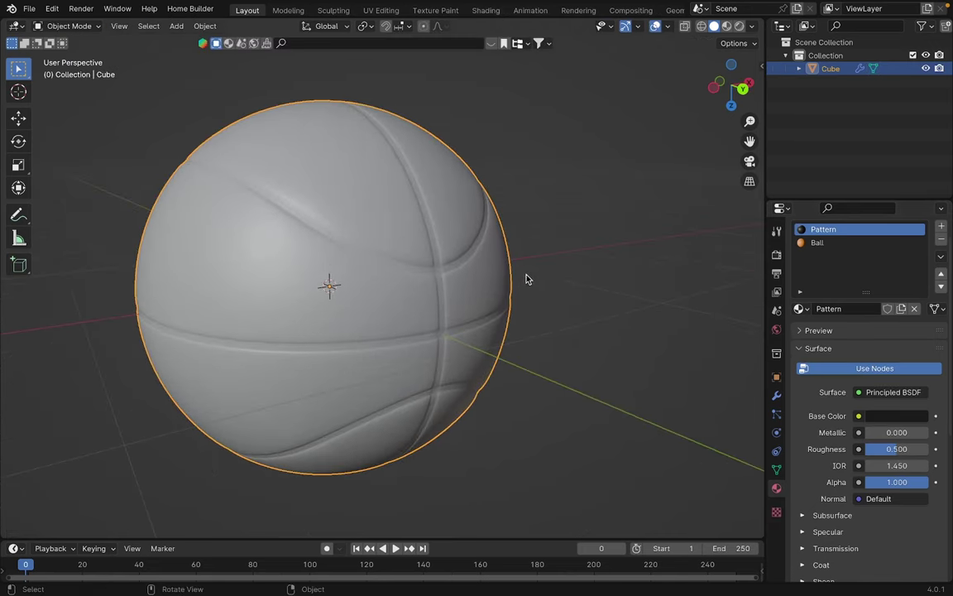
{"action": "left_click", "coordinate": [727, 29]}
{"action": "middle_click_drag", "start_coordinate": [612, 217], "coordinate": [509, 243]}
{"action": "scroll", "coordinate": [337, 292], "scroll_direction": "up", "scroll_amount": 6}
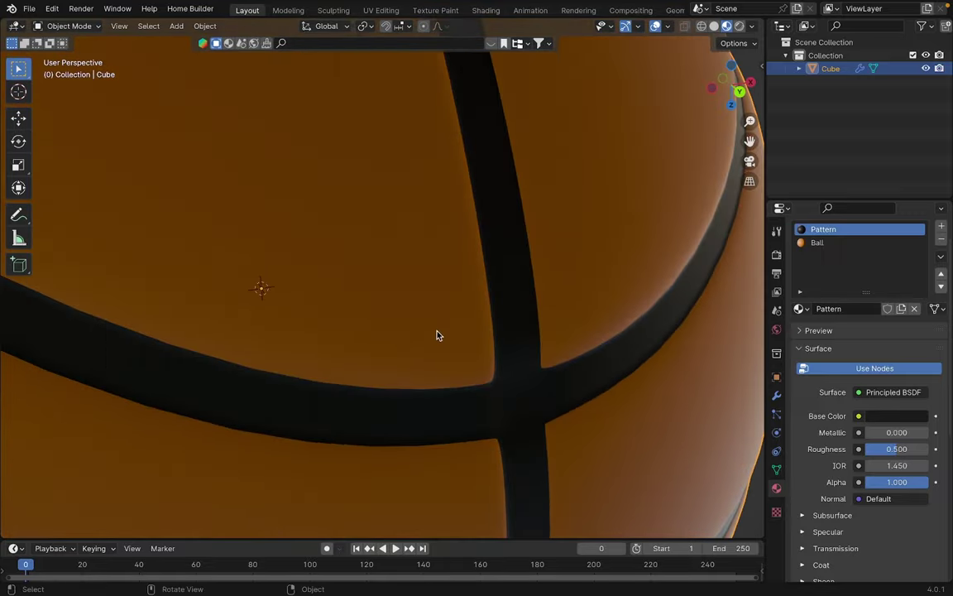
{"action": "scroll", "coordinate": [437, 332], "scroll_direction": "down", "scroll_amount": 9}
{"action": "mouse_move", "coordinate": [477, 314]}
{"action": "middle_mouse_down"}
{"action": "mouse_move", "coordinate": [595, 248]}
{"action": "mouse_move", "coordinate": [448, 316]}
{"action": "mouse_move", "coordinate": [558, 288]}
{"action": "mouse_move", "coordinate": [447, 291]}
{"action": "mouse_move", "coordinate": [351, 270]}
{"action": "middle_mouse_up"}
{"action": "scroll", "coordinate": [596, 247], "scroll_direction": "up", "scroll_amount": 4}
{"action": "scroll", "coordinate": [558, 288], "scroll_direction": "down", "scroll_amount": 3}
{"action": "scroll", "coordinate": [447, 292], "scroll_direction": "down", "scroll_amount": 3}
{"action": "scroll", "coordinate": [351, 270], "scroll_direction": "up", "scroll_amount": 8}
Return to solid shading in Edit Mode and select the square groove faces at the seam crossings on both sides of the ball
{"action": "key", "text": "z"}
{"action": "key", "text": "Tab"}
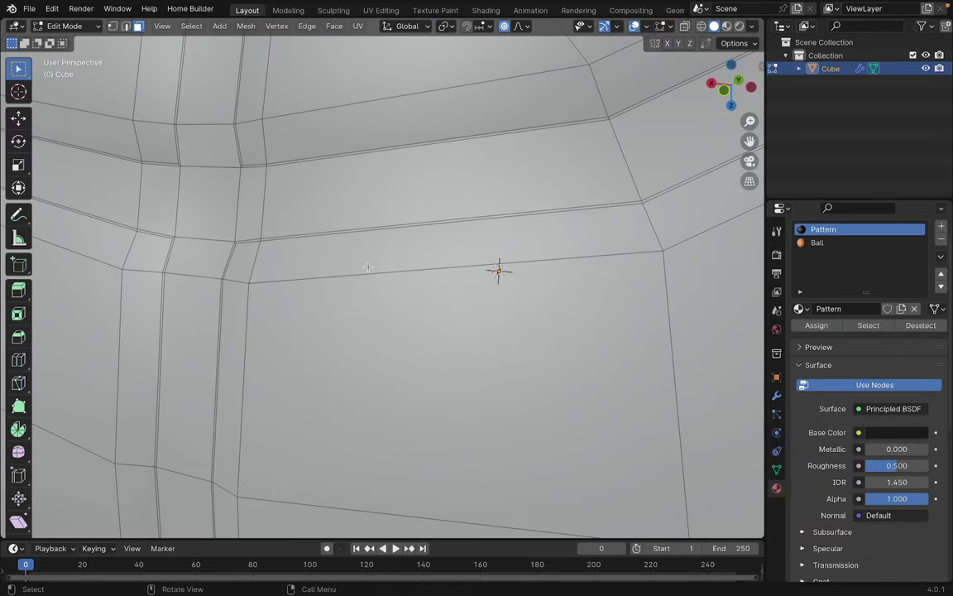
{"action": "scroll", "coordinate": [369, 267], "scroll_direction": "up", "scroll_amount": 2}
{"action": "scroll", "coordinate": [348, 255], "scroll_direction": "down", "scroll_amount": 2}
{"action": "key", "text": "1"}
{"action": "middle_click_drag", "start_coordinate": [315, 238], "coordinate": [559, 323], "text": "shift"}
{"action": "scroll", "coordinate": [365, 270], "scroll_direction": "up", "scroll_amount": 2}
{"action": "scroll", "coordinate": [396, 301], "scroll_direction": "down", "scroll_amount": 2}
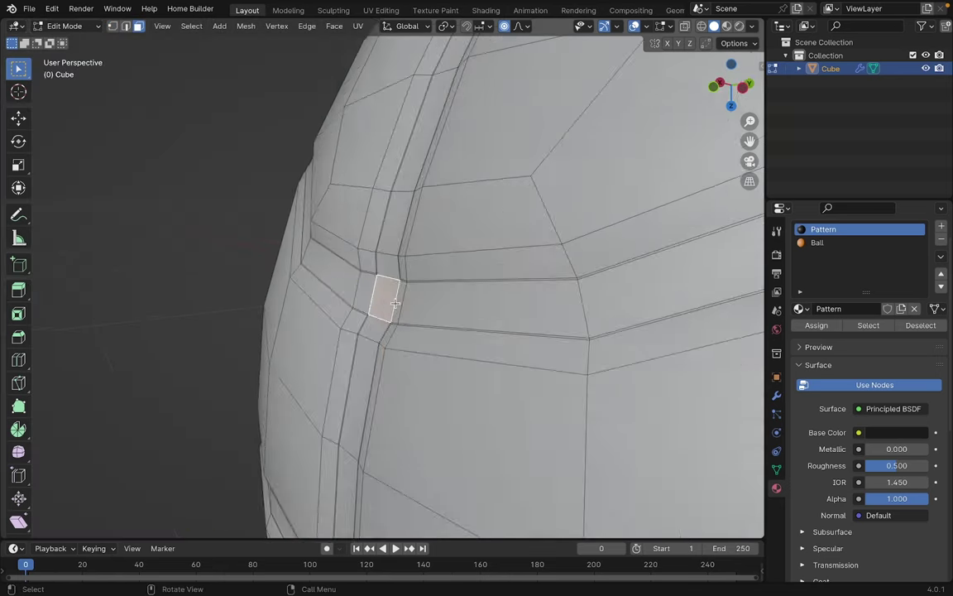
{"action": "scroll", "coordinate": [396, 304], "scroll_direction": "down", "scroll_amount": 3}
{"action": "middle_click_drag", "start_coordinate": [395, 305], "coordinate": [410, 302]}
{"action": "scroll", "coordinate": [400, 344], "scroll_direction": "up", "scroll_amount": 2}
{"action": "middle_click_drag", "start_coordinate": [400, 343], "coordinate": [418, 262], "text": "shift"}
{"action": "scroll", "coordinate": [389, 426], "scroll_direction": "down", "scroll_amount": 3}
{"action": "middle_click_drag", "start_coordinate": [422, 400], "coordinate": [502, 302], "text": "shift"}
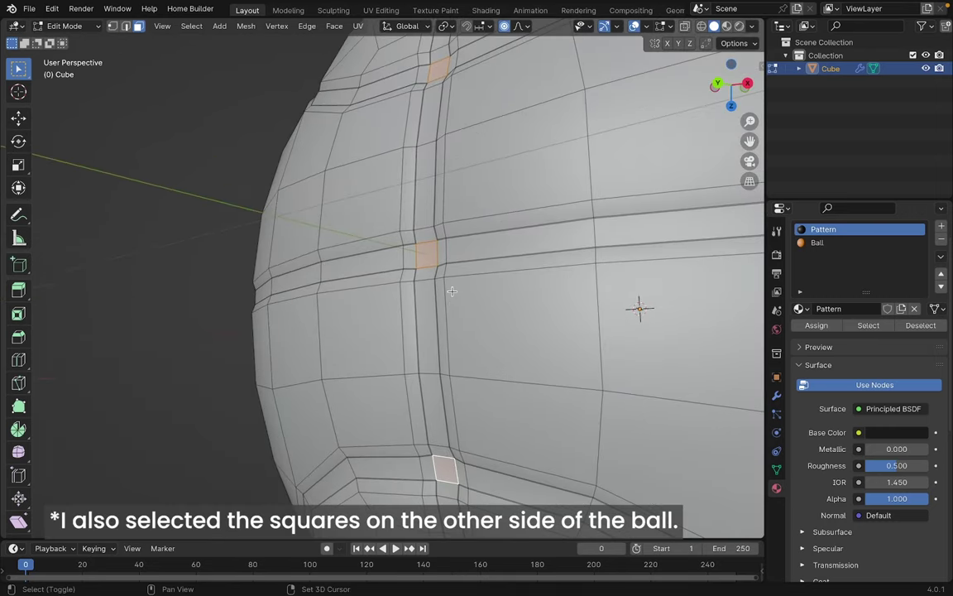
{"action": "middle_click_drag", "start_coordinate": [525, 168], "coordinate": [494, 251], "text": "shift"}
{"action": "scroll", "coordinate": [525, 221], "scroll_direction": "up", "scroll_amount": 2}
{"action": "scroll", "coordinate": [504, 245], "scroll_direction": "up", "scroll_amount": 5}
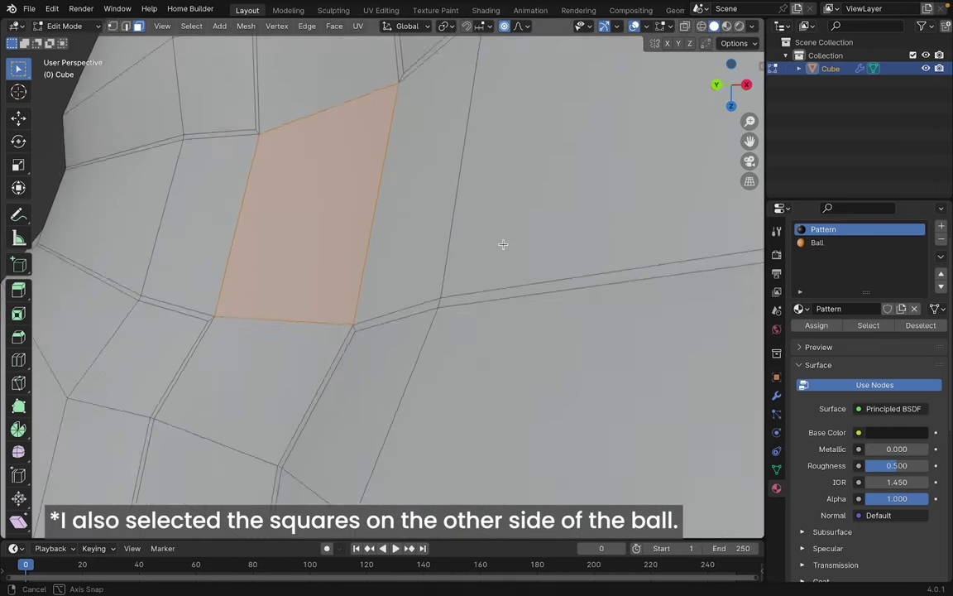
Adjust the depth of the selected crossing squares with Shrink/Fatten, using an offset of about 0.0004 m and smooth proportional editing
{"action": "scroll", "coordinate": [476, 276], "scroll_direction": "down", "scroll_amount": 5}
{"action": "key", "text": "alt+s"}
{"action": "left_click", "coordinate": [480, 276]}
{"action": "scroll", "coordinate": [480, 274], "scroll_direction": "up", "scroll_amount": 5}
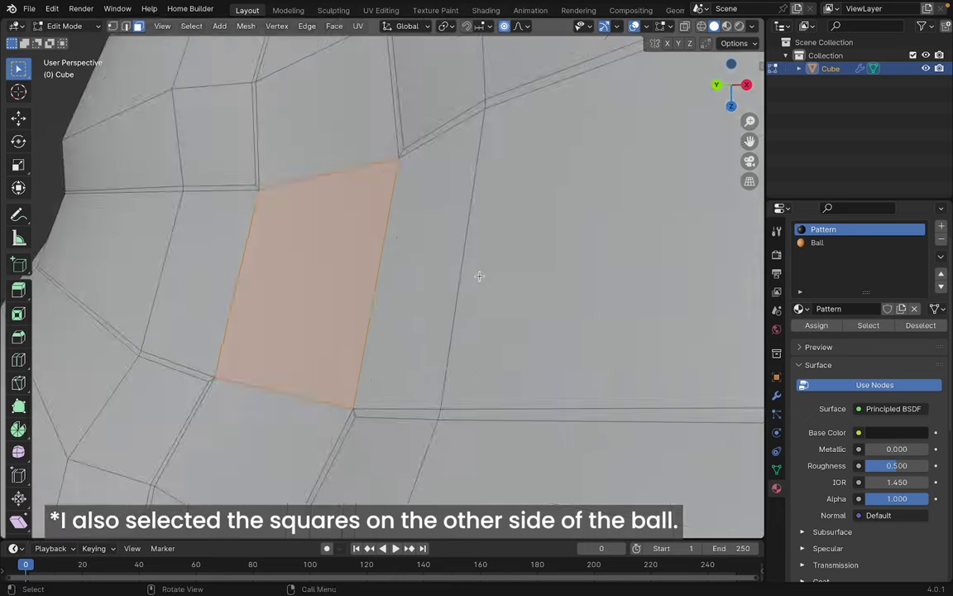
{"action": "scroll", "coordinate": [482, 273], "scroll_direction": "down", "scroll_amount": 5}
{"action": "middle_click_drag", "start_coordinate": [483, 272], "coordinate": [511, 279]}
{"action": "scroll", "coordinate": [512, 279], "scroll_direction": "up", "scroll_amount": 4}
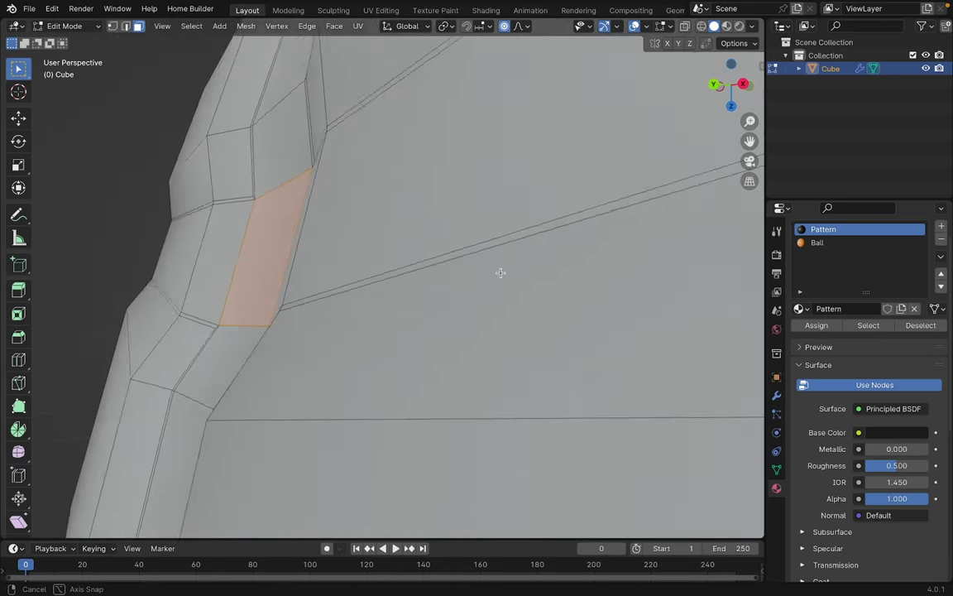
{"action": "key", "text": "alt+s"}
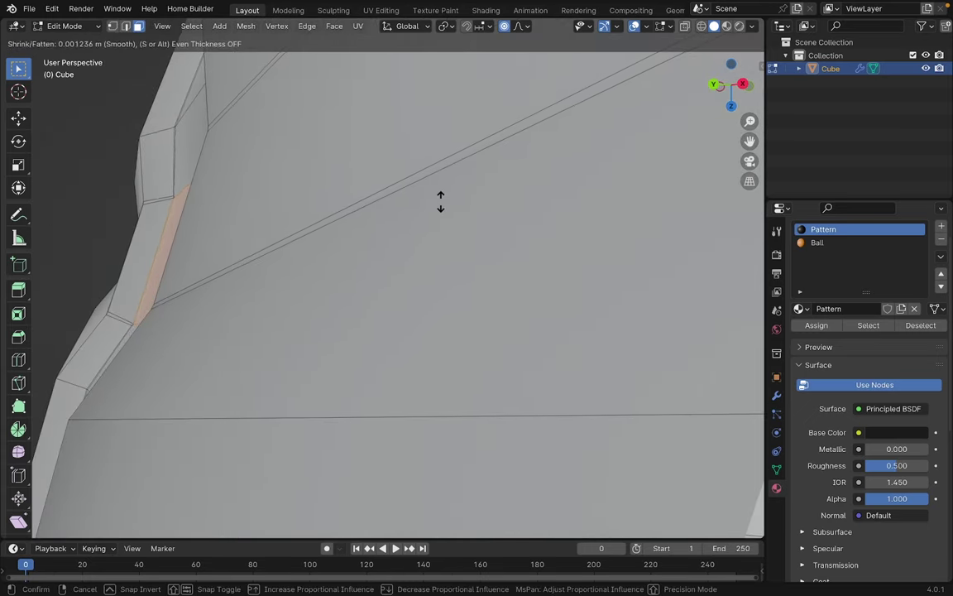
{"action": "scroll", "coordinate": [441, 202], "scroll_direction": "down", "scroll_amount": 3}
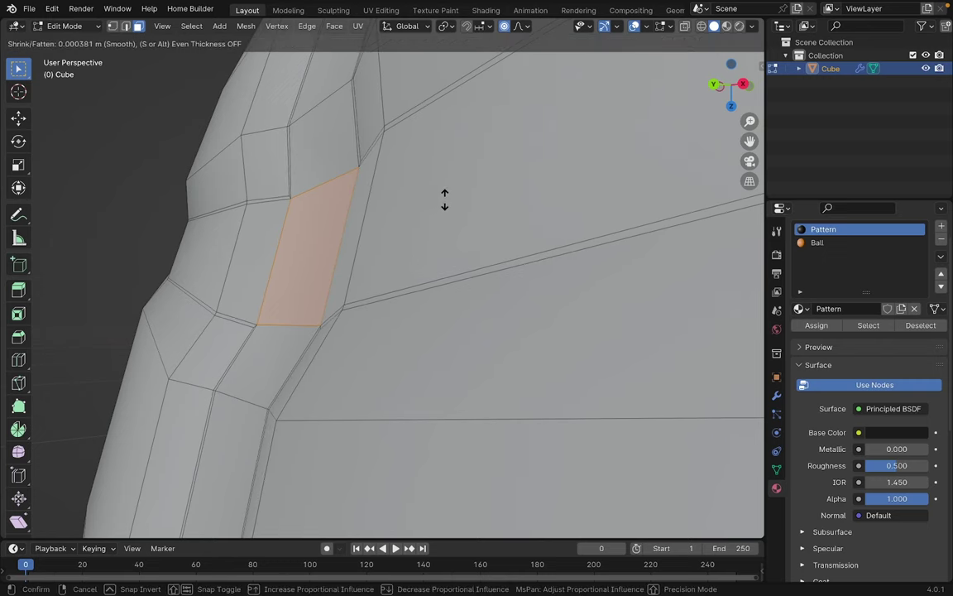
{"action": "left_click", "coordinate": [445, 199]}
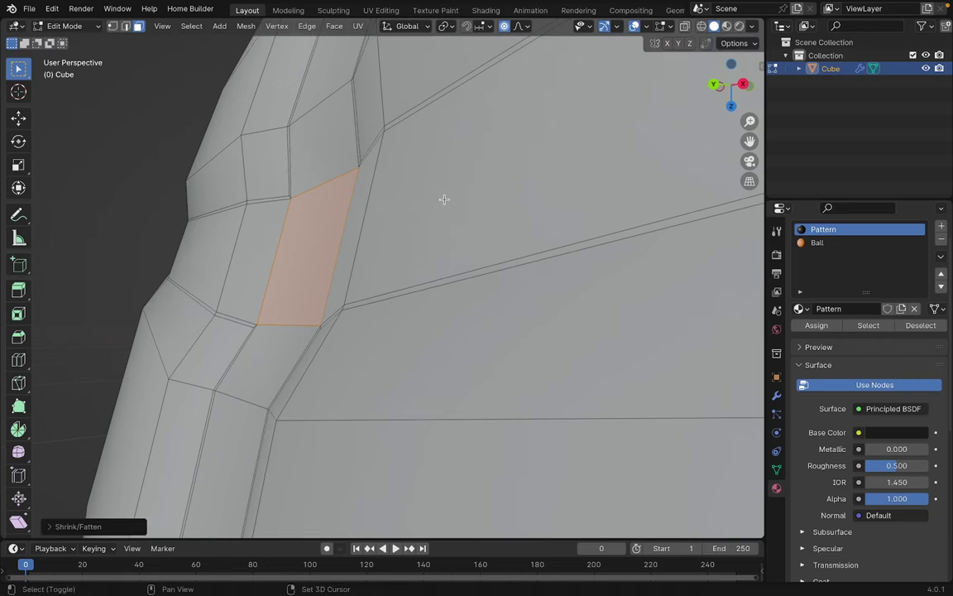
{"action": "middle_click_drag", "start_coordinate": [363, 271], "coordinate": [409, 262]}
{"action": "key", "text": "alt+s"}
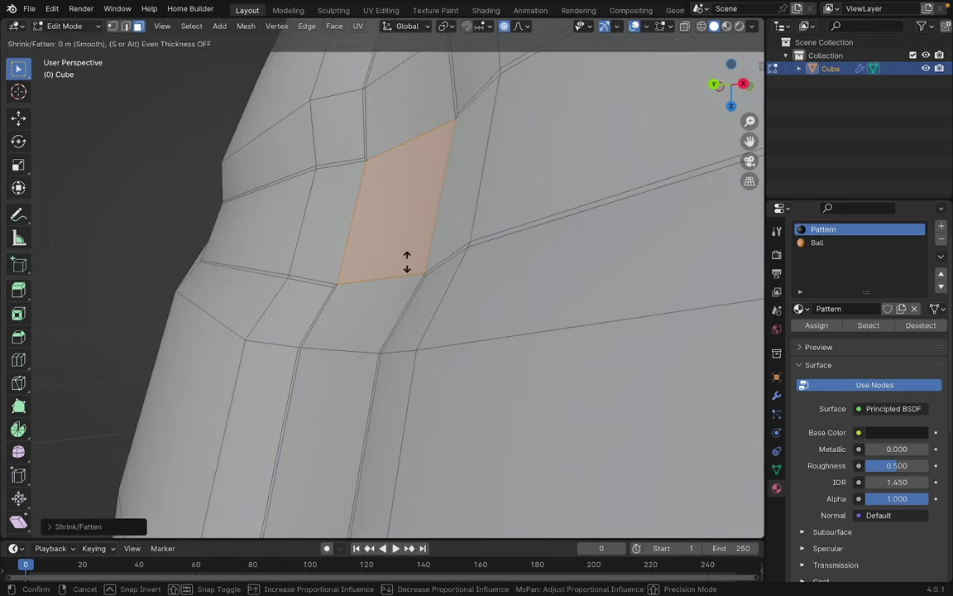
{"action": "scroll", "coordinate": [544, 299], "scroll_direction": "down", "scroll_amount": 10}
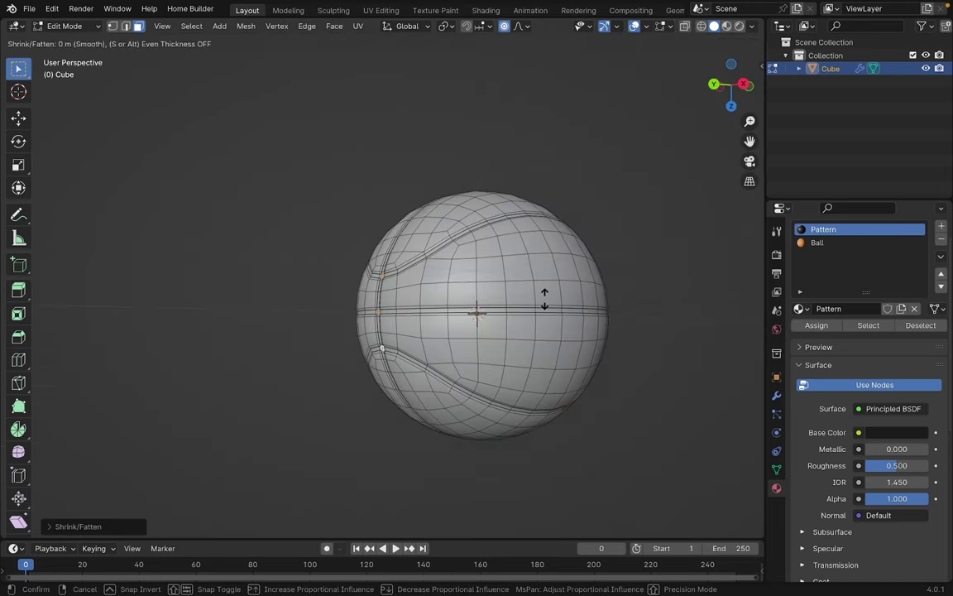
{"action": "scroll", "coordinate": [545, 299], "scroll_direction": "up", "scroll_amount": 10}
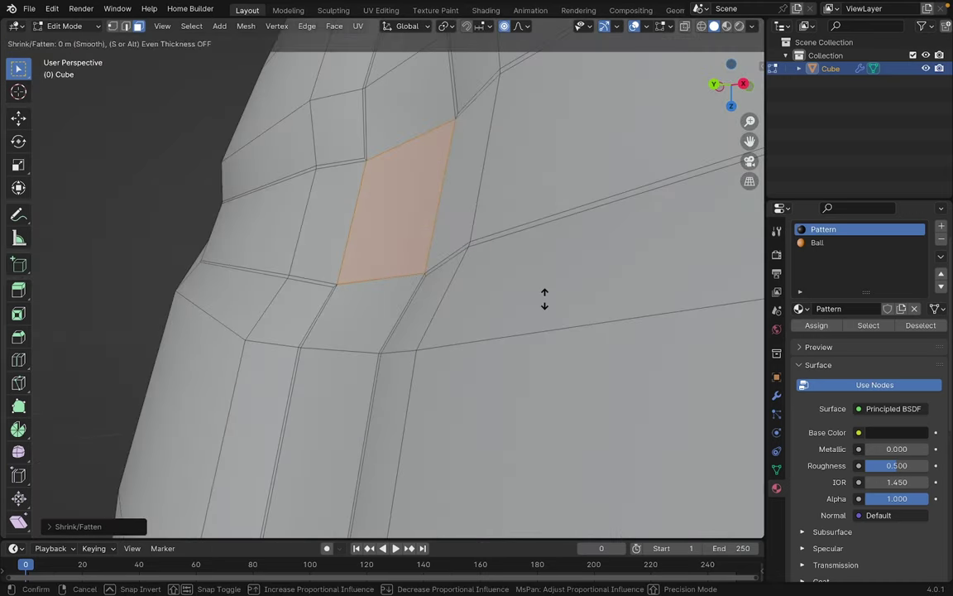
{"action": "scroll", "coordinate": [544, 291], "scroll_direction": "down", "scroll_amount": 2}
{"action": "scroll", "coordinate": [534, 292], "scroll_direction": "up", "scroll_amount": 3}
{"action": "scroll", "coordinate": [534, 292], "scroll_direction": "down", "scroll_amount": 2}
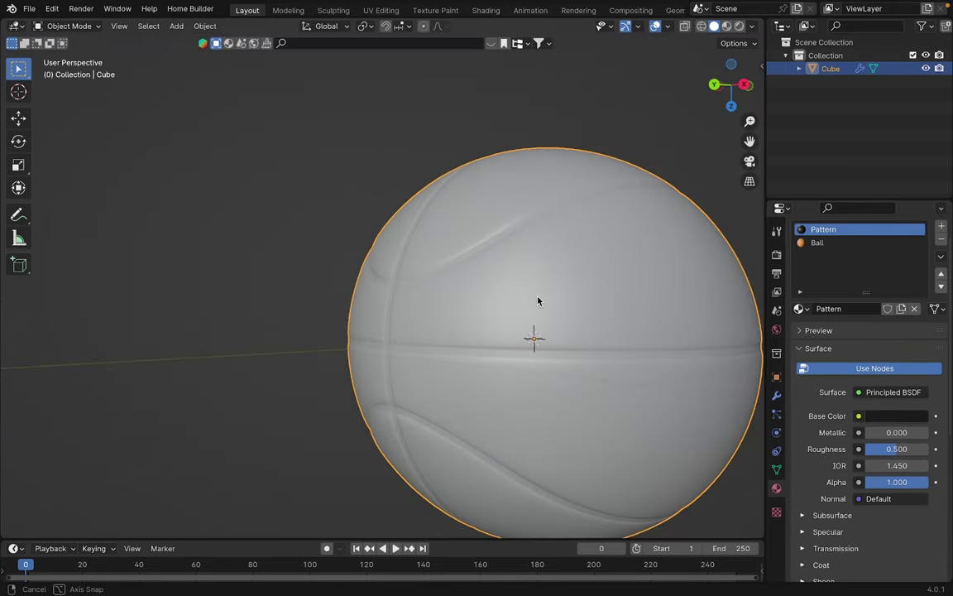
Compare the seam crossings in Object Mode and Edit Mode to check how smooth the adjusted squares look
{"action": "middle_click_drag", "start_coordinate": [538, 301], "coordinate": [517, 287]}
{"action": "scroll", "coordinate": [509, 298], "scroll_direction": "up", "scroll_amount": 4}
{"action": "scroll", "coordinate": [524, 298], "scroll_direction": "up", "scroll_amount": 3}
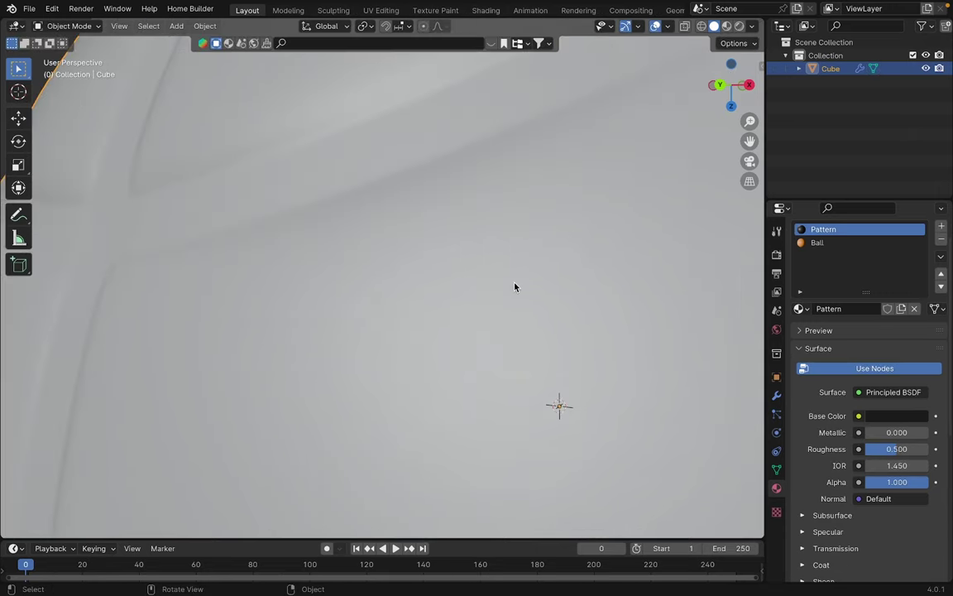
{"action": "scroll", "coordinate": [514, 287], "scroll_direction": "down", "scroll_amount": 3}
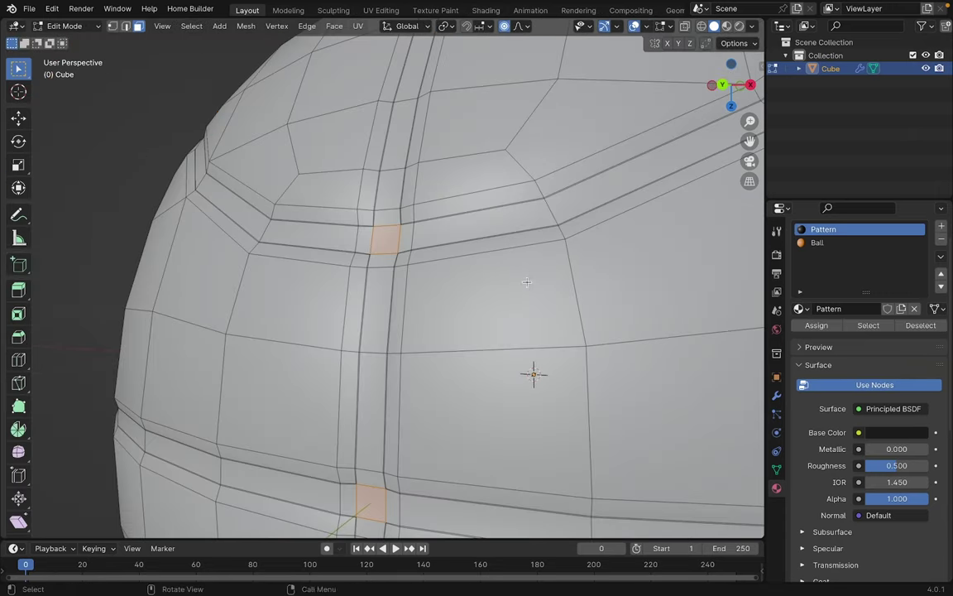
{"action": "key", "text": "alt+s"}
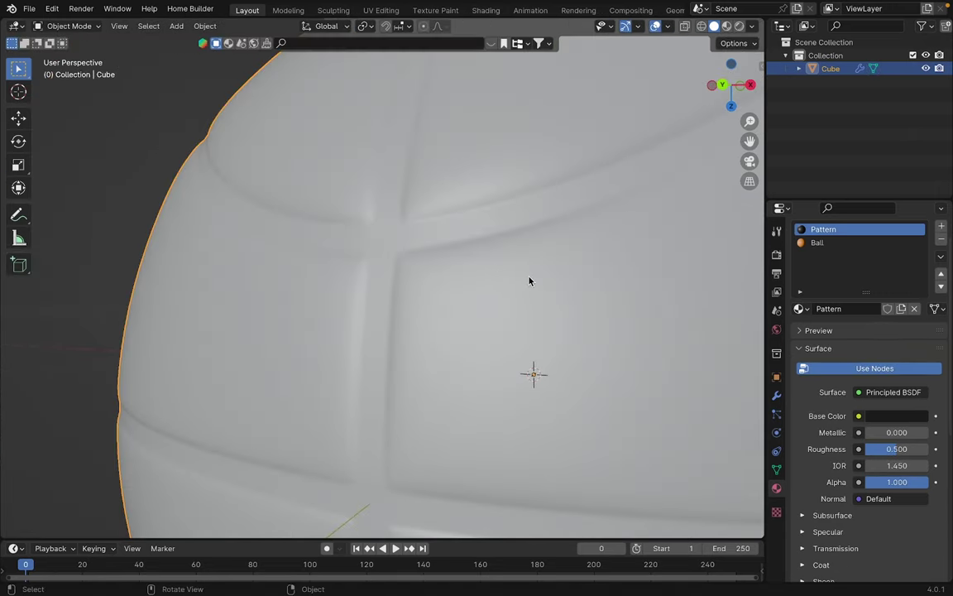
{"action": "middle_click_drag", "start_coordinate": [530, 281], "coordinate": [510, 264]}
{"action": "scroll", "coordinate": [542, 270], "scroll_direction": "down", "scroll_amount": 4}
Preview the whole ball with its materials and make the Ball material the active slot
{"action": "left_click", "coordinate": [728, 26]}
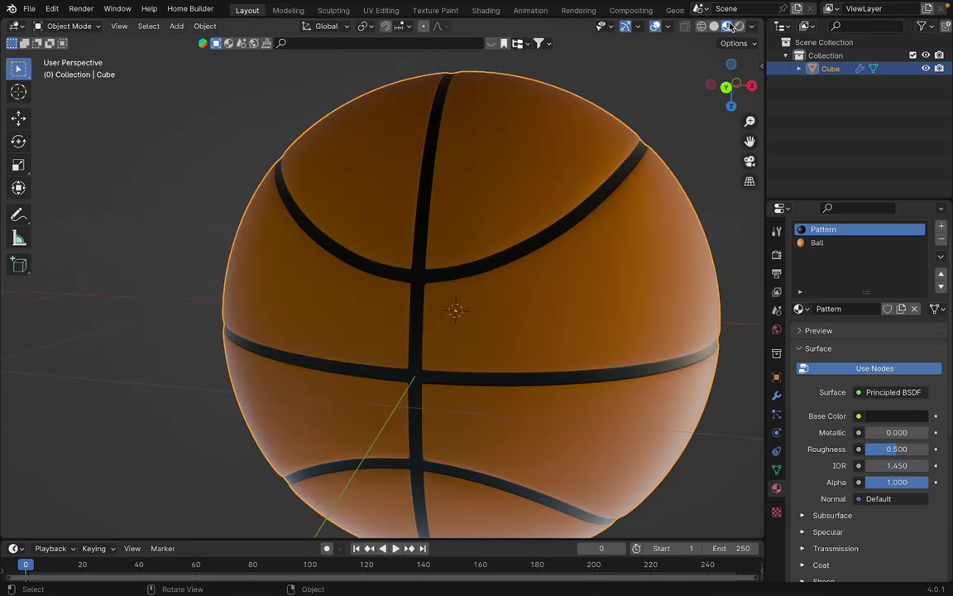
{"action": "scroll", "coordinate": [615, 177], "scroll_direction": "down", "scroll_amount": 2}
{"action": "mouse_move", "coordinate": [615, 176]}
{"action": "middle_mouse_down"}
{"action": "mouse_move", "coordinate": [575, 171]}
{"action": "mouse_move", "coordinate": [601, 216]}
{"action": "mouse_move", "coordinate": [473, 209]}
{"action": "mouse_move", "coordinate": [449, 283]}
{"action": "mouse_move", "coordinate": [539, 296]}
{"action": "mouse_move", "coordinate": [579, 281]}
{"action": "middle_mouse_up"}
{"action": "scroll", "coordinate": [575, 171], "scroll_direction": "down", "scroll_amount": 4}
{"action": "scroll", "coordinate": [539, 295], "scroll_direction": "up", "scroll_amount": 2}
{"action": "left_click", "coordinate": [818, 243]}
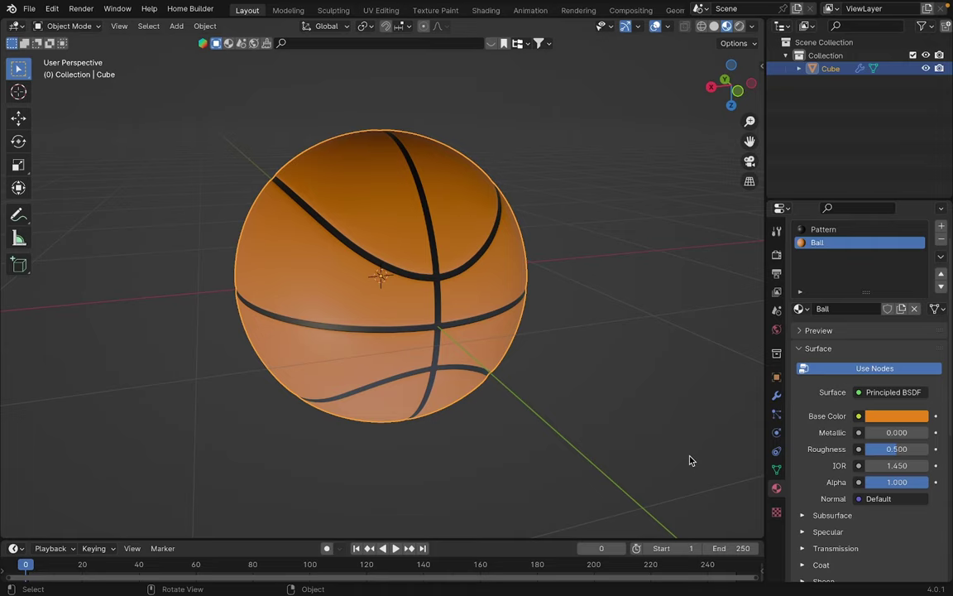
{"action": "scroll", "coordinate": [575, 398], "scroll_direction": "up", "scroll_amount": 1}
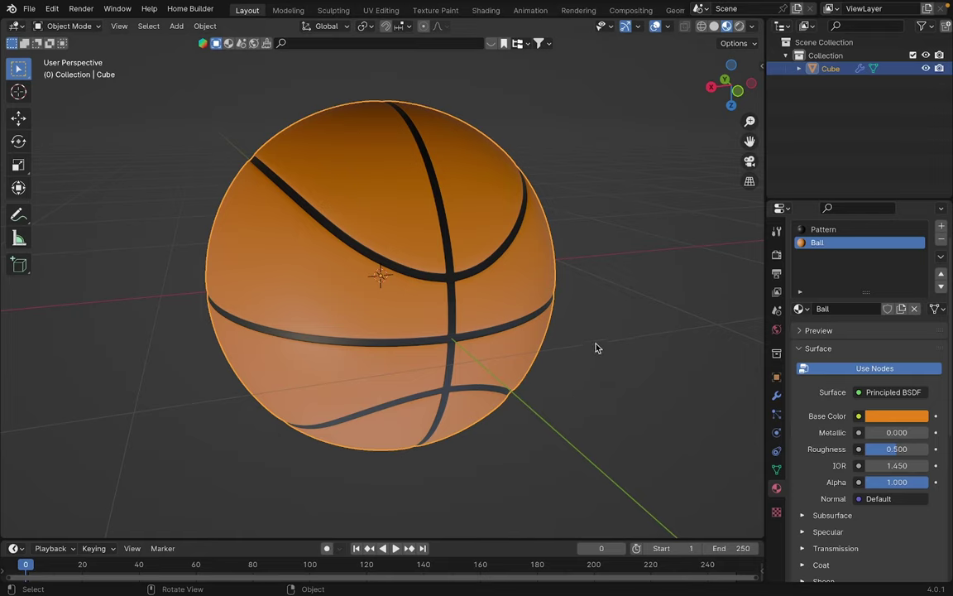
Return to solid shading and enter Edit Mode with the curved groove facing the view
{"action": "left_click", "coordinate": [715, 26]}
{"action": "scroll", "coordinate": [580, 190], "scroll_direction": "up", "scroll_amount": 1}
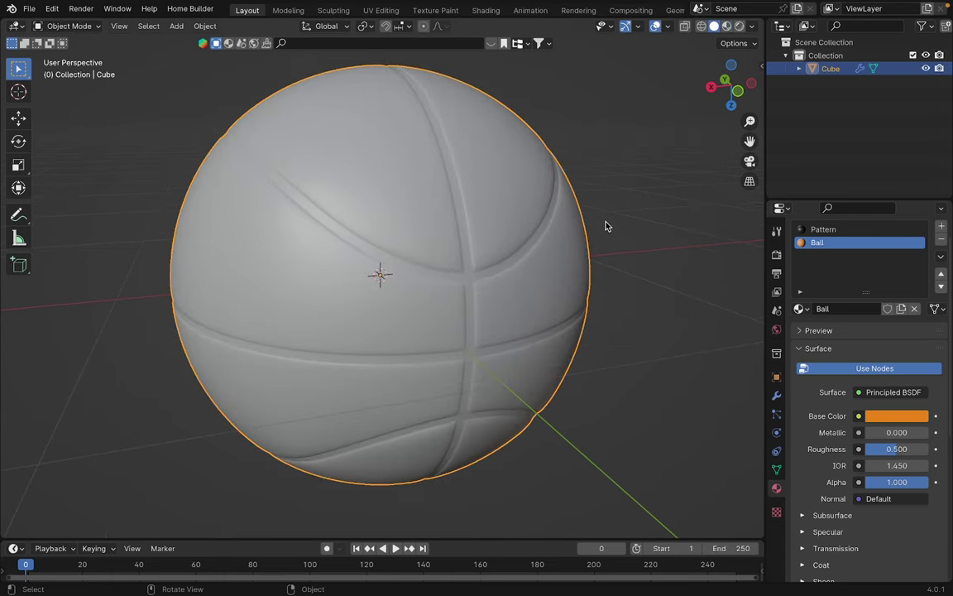
{"action": "key", "text": "Tab"}
{"action": "left_click", "coordinate": [625, 217]}
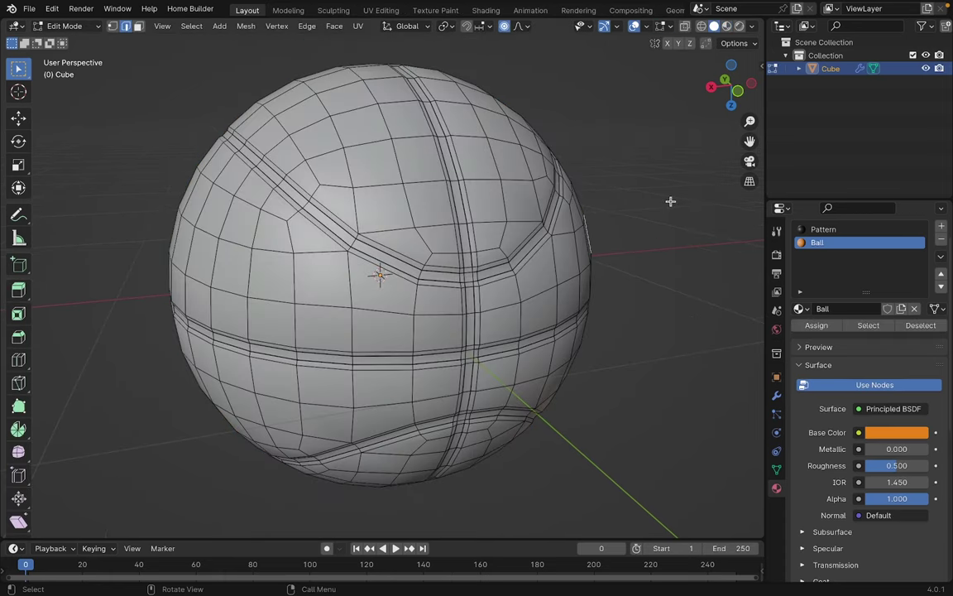
{"action": "middle_click_drag", "start_coordinate": [671, 202], "coordinate": [523, 270]}
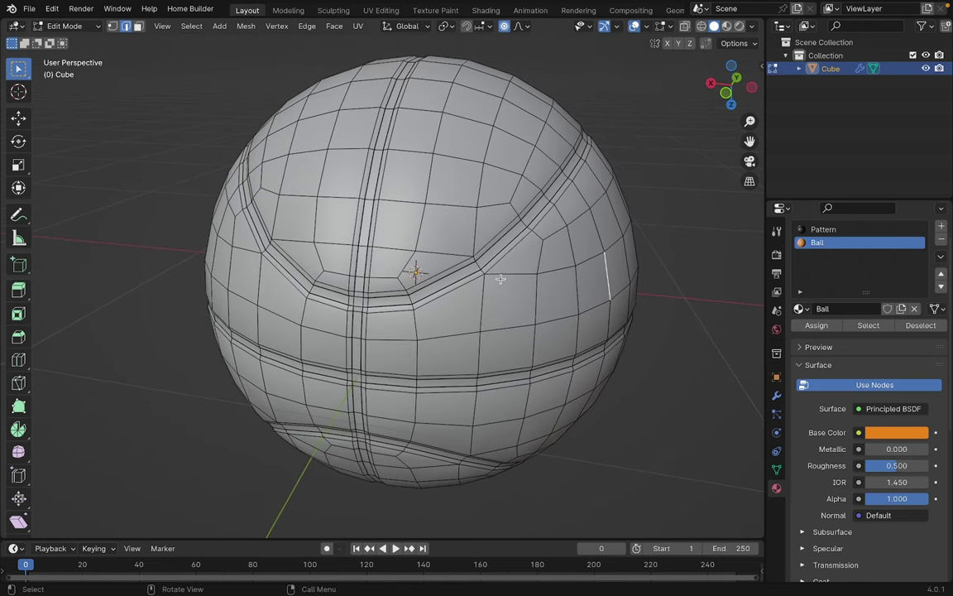
Examine the closely spaced double edges along the border of the curved groove
{"action": "scroll", "coordinate": [494, 282], "scroll_direction": "up", "scroll_amount": 2}
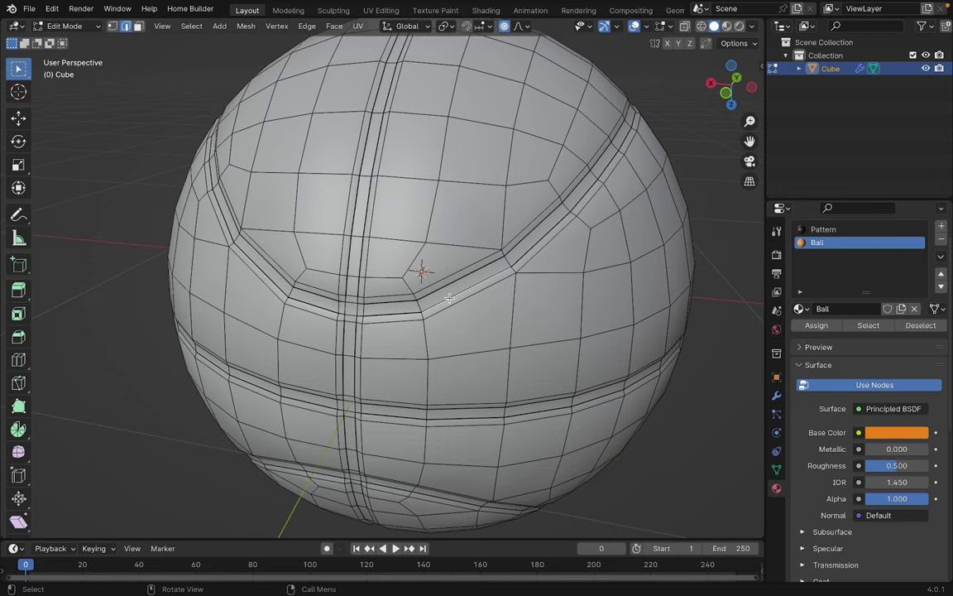
{"action": "scroll", "coordinate": [449, 298], "scroll_direction": "up", "scroll_amount": 6}
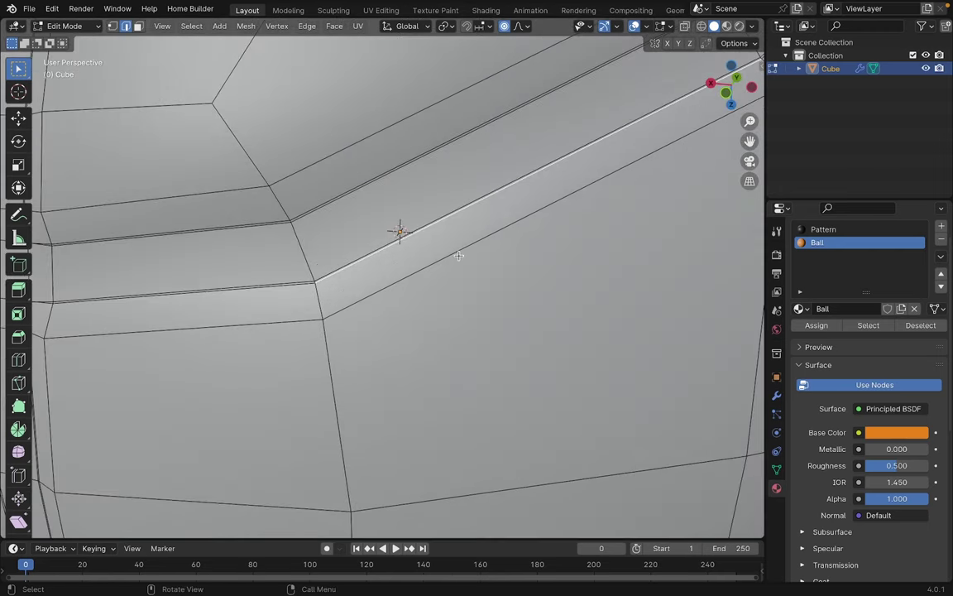
{"action": "scroll", "coordinate": [458, 256], "scroll_direction": "up", "scroll_amount": 2}
{"action": "middle_click_drag", "start_coordinate": [370, 233], "coordinate": [377, 244], "text": "shift"}
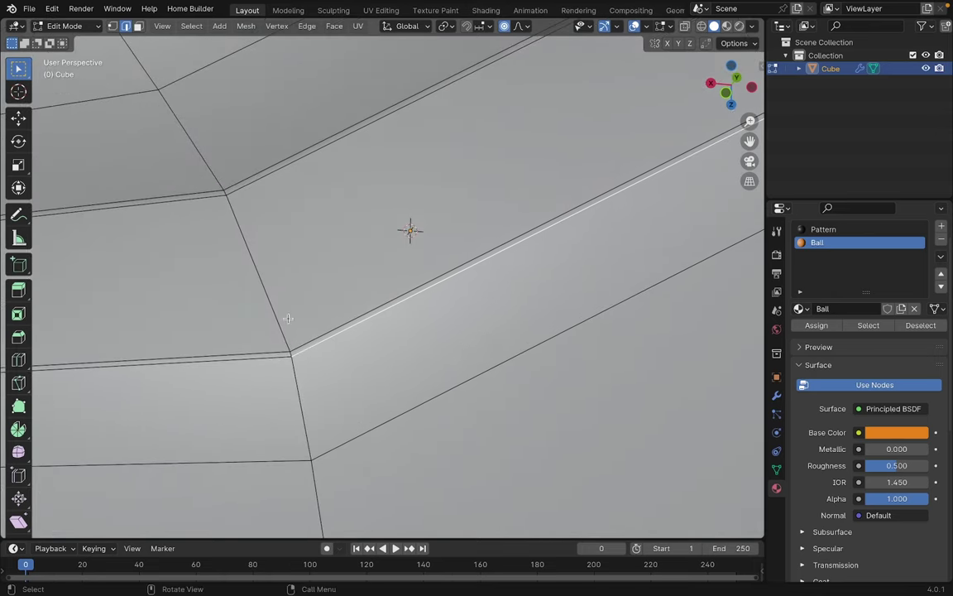
{"action": "left_click", "coordinate": [269, 363]}
{"action": "left_click", "coordinate": [314, 350]}
{"action": "left_click", "coordinate": [274, 364]}
{"action": "left_click", "coordinate": [310, 350]}
{"action": "left_click", "coordinate": [273, 359]}
{"action": "scroll", "coordinate": [286, 367], "scroll_direction": "down", "scroll_amount": 1}
{"action": "middle_click_drag", "start_coordinate": [329, 358], "coordinate": [406, 378], "text": "shift"}
{"action": "scroll", "coordinate": [334, 360], "scroll_direction": "up", "scroll_amount": 1}
{"action": "left_click", "coordinate": [365, 369]}
{"action": "middle_click_drag", "start_coordinate": [484, 354], "coordinate": [440, 351], "text": "shift"}
{"action": "scroll", "coordinate": [489, 335], "scroll_direction": "down", "scroll_amount": 1}
{"action": "scroll", "coordinate": [495, 334], "scroll_direction": "up", "scroll_amount": 1}
{"action": "left_click", "coordinate": [505, 316]}
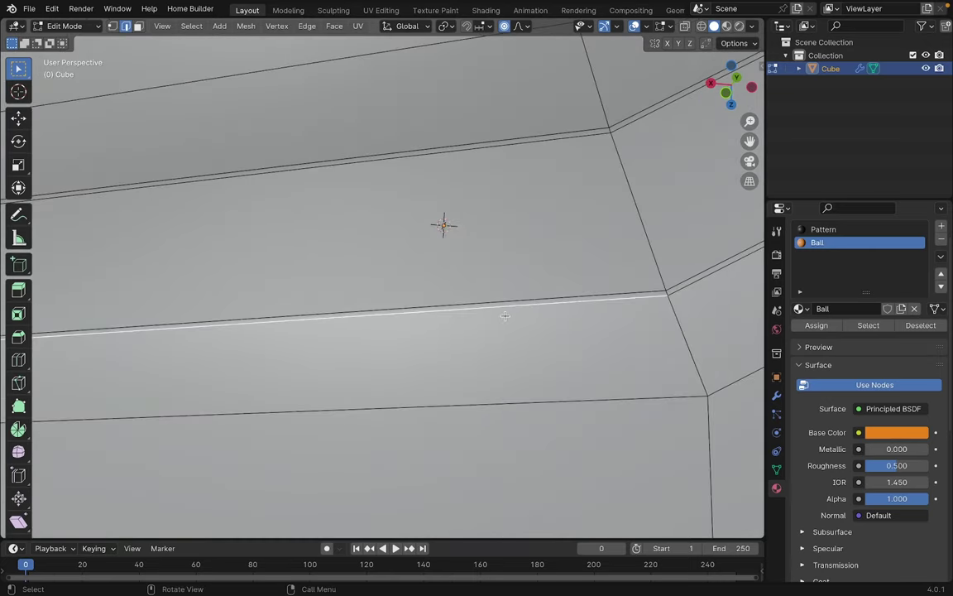
Start an edge selection with the outer border edge loops of the upper curved groove, continuing across its seam crossing
{"action": "left_click", "coordinate": [548, 304], "text": "alt"}
{"action": "scroll", "coordinate": [548, 304], "scroll_direction": "down", "scroll_amount": 8}
{"action": "middle_click_drag", "start_coordinate": [630, 270], "coordinate": [449, 310]}
{"action": "scroll", "coordinate": [448, 311], "scroll_direction": "up", "scroll_amount": 6}
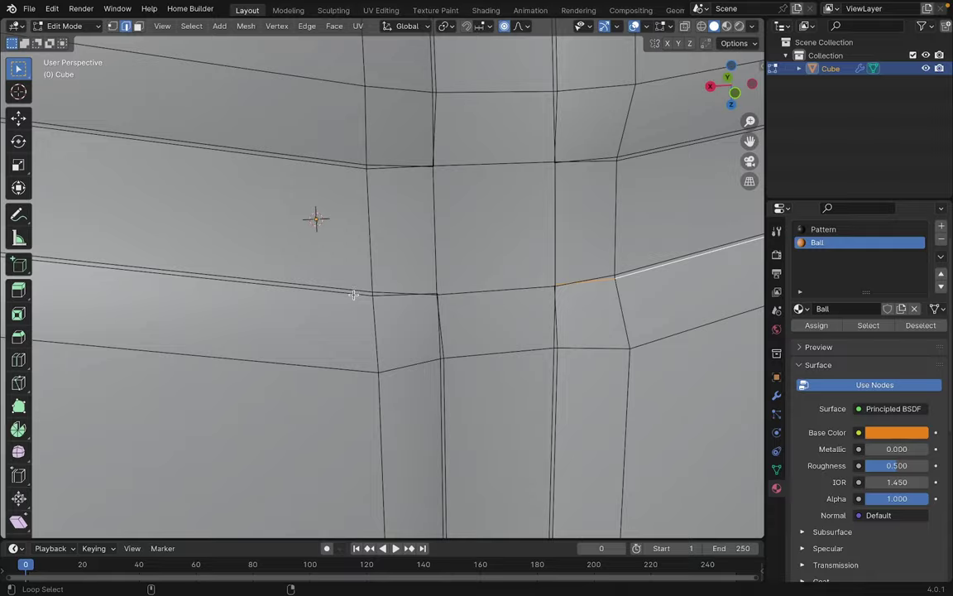
{"action": "left_click", "coordinate": [353, 295], "text": "alt+shift"}
{"action": "scroll", "coordinate": [353, 294], "scroll_direction": "down", "scroll_amount": 7}
{"action": "middle_click_drag", "start_coordinate": [353, 295], "coordinate": [402, 304]}
{"action": "scroll", "coordinate": [370, 314], "scroll_direction": "up", "scroll_amount": 7}
{"action": "left_click", "coordinate": [647, 291], "text": "alt+shift"}
Extend the selection with the border edges of the vertical groove below the upper crossing and of the horizontal middle groove
{"action": "scroll", "coordinate": [590, 366], "scroll_direction": "down", "scroll_amount": 6}
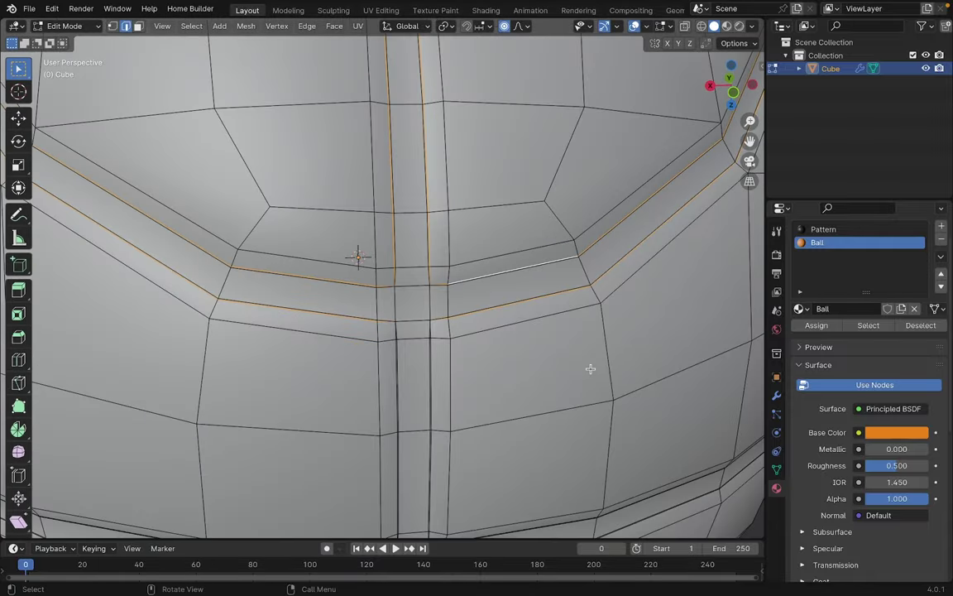
{"action": "middle_click_drag", "start_coordinate": [589, 366], "coordinate": [584, 347]}
{"action": "scroll", "coordinate": [457, 370], "scroll_direction": "up", "scroll_amount": 3}
{"action": "left_click", "coordinate": [457, 373], "text": "alt+shift"}
{"action": "scroll", "coordinate": [453, 398], "scroll_direction": "down", "scroll_amount": 3}
{"action": "scroll", "coordinate": [454, 398], "scroll_direction": "up", "scroll_amount": 3}
{"action": "middle_click_drag", "start_coordinate": [454, 398], "coordinate": [444, 325], "text": "shift"}
{"action": "scroll", "coordinate": [441, 307], "scroll_direction": "up", "scroll_amount": 3}
{"action": "left_click", "coordinate": [430, 249], "text": "alt+shift"}
{"action": "left_click", "coordinate": [447, 145], "text": "alt+shift"}
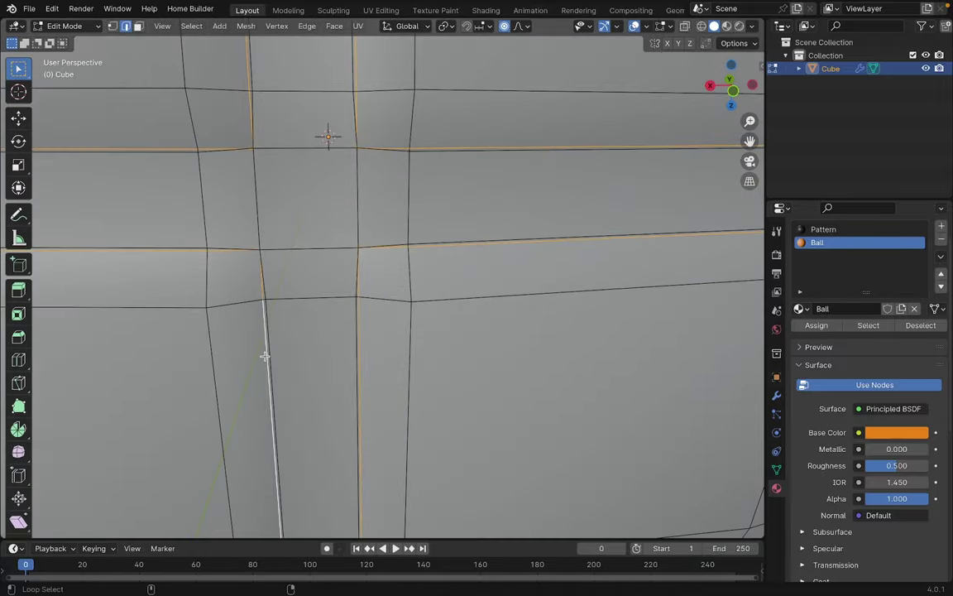
Add the border edges around the lower seam crossing and the lower curved groove to the selection
{"action": "scroll", "coordinate": [420, 223], "scroll_direction": "down", "scroll_amount": 4}
{"action": "scroll", "coordinate": [394, 191], "scroll_direction": "up", "scroll_amount": 4}
{"action": "left_click", "coordinate": [394, 191], "text": "alt+shift"}
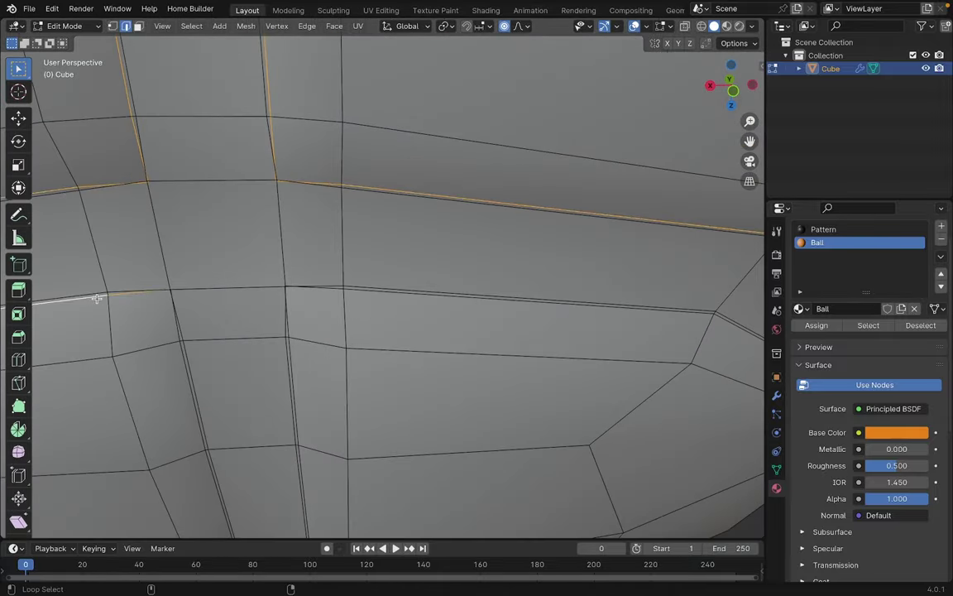
{"action": "left_click", "coordinate": [196, 391], "text": "alt+shift"}
{"action": "scroll", "coordinate": [199, 392], "scroll_direction": "down", "scroll_amount": 4}
{"action": "middle_click_drag", "start_coordinate": [240, 403], "coordinate": [368, 258]}
{"action": "scroll", "coordinate": [530, 392], "scroll_direction": "up", "scroll_amount": 4}
{"action": "left_click", "coordinate": [251, 168], "text": "alt+shift"}
{"action": "scroll", "coordinate": [419, 245], "scroll_direction": "down", "scroll_amount": 5}
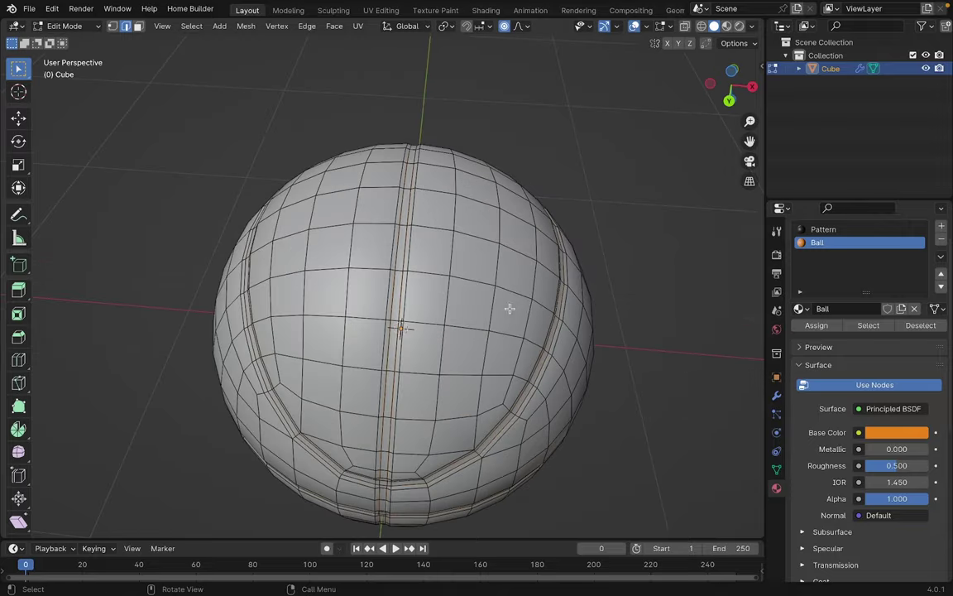
Add the missing short border edges at the seam crossings on the opposite side of the ball to the selection
{"action": "middle_click_drag", "start_coordinate": [510, 308], "coordinate": [474, 312]}
{"action": "scroll", "coordinate": [491, 272], "scroll_direction": "up", "scroll_amount": 5}
{"action": "mouse_move", "coordinate": [492, 273]}
{"action": "middle_mouse_down"}
{"action": "mouse_move", "coordinate": [513, 279]}
{"action": "mouse_move", "coordinate": [503, 288]}
{"action": "middle_mouse_up"}
{"action": "scroll", "coordinate": [503, 288], "scroll_direction": "down", "scroll_amount": 3}
{"action": "scroll", "coordinate": [503, 288], "scroll_direction": "up", "scroll_amount": 2}
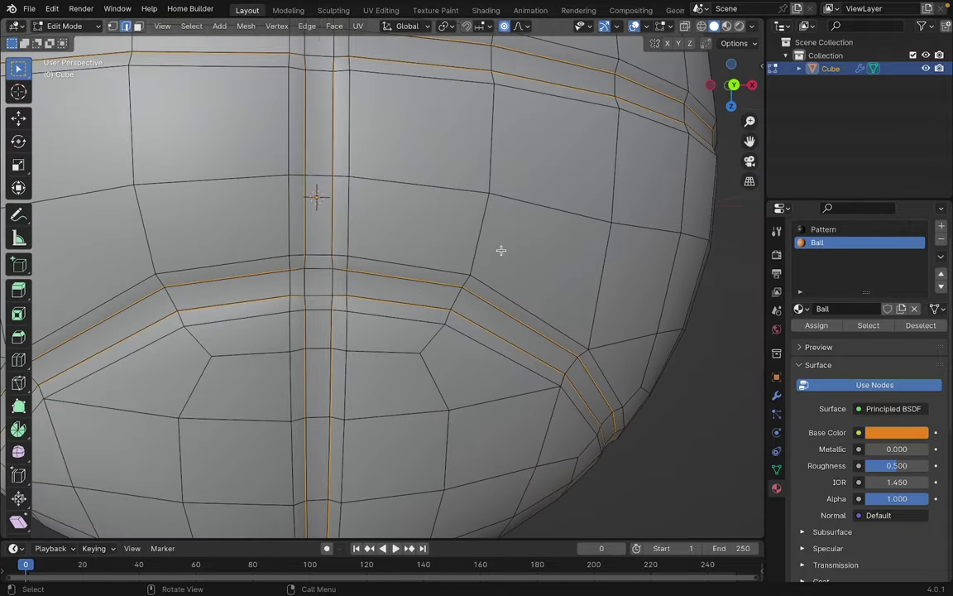
{"action": "scroll", "coordinate": [513, 289], "scroll_direction": "up", "scroll_amount": 5}
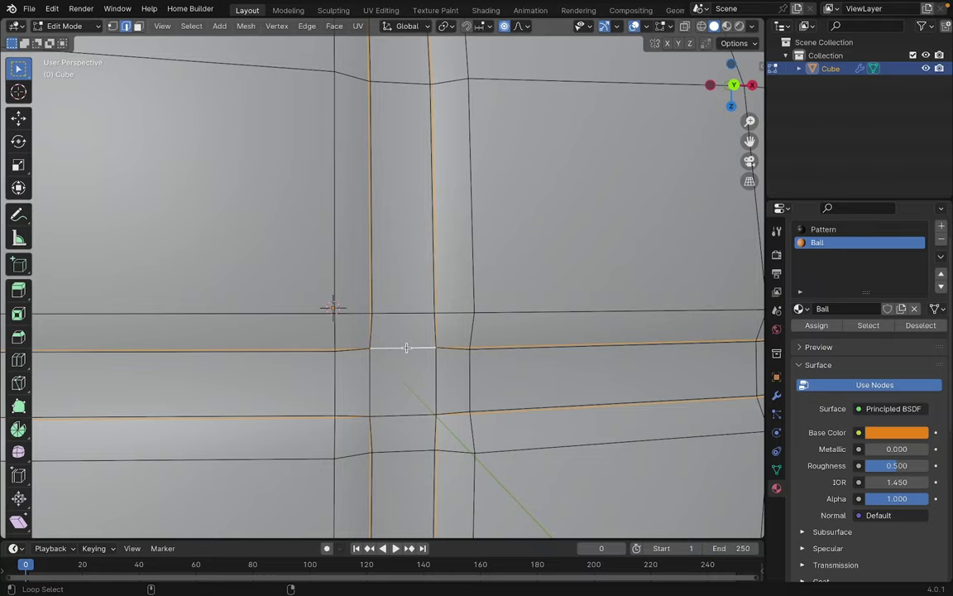
{"action": "scroll", "coordinate": [489, 293], "scroll_direction": "down", "scroll_amount": 2}
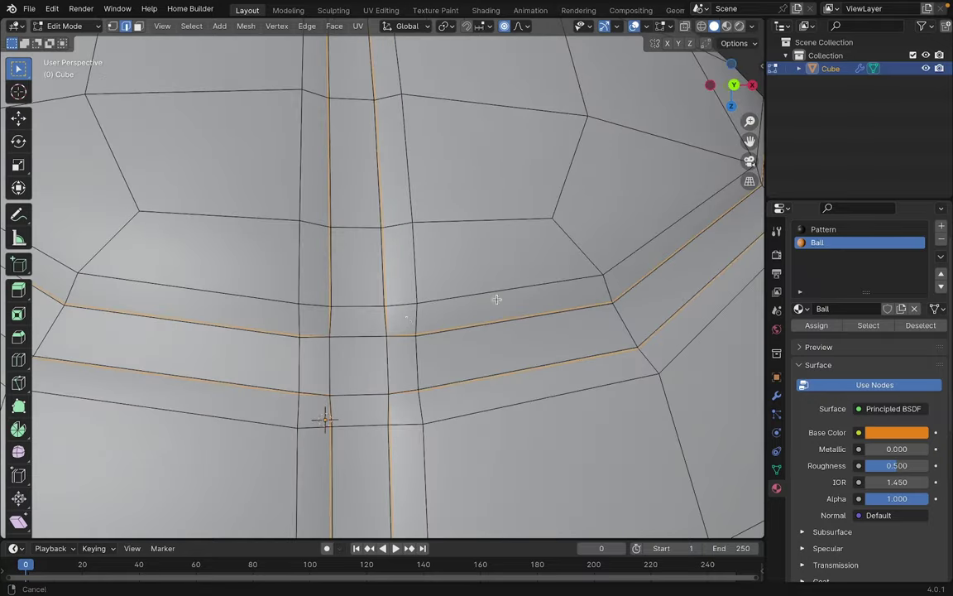
{"action": "scroll", "coordinate": [374, 398], "scroll_direction": "down", "scroll_amount": 5}
{"action": "scroll", "coordinate": [454, 227], "scroll_direction": "up", "scroll_amount": 2}
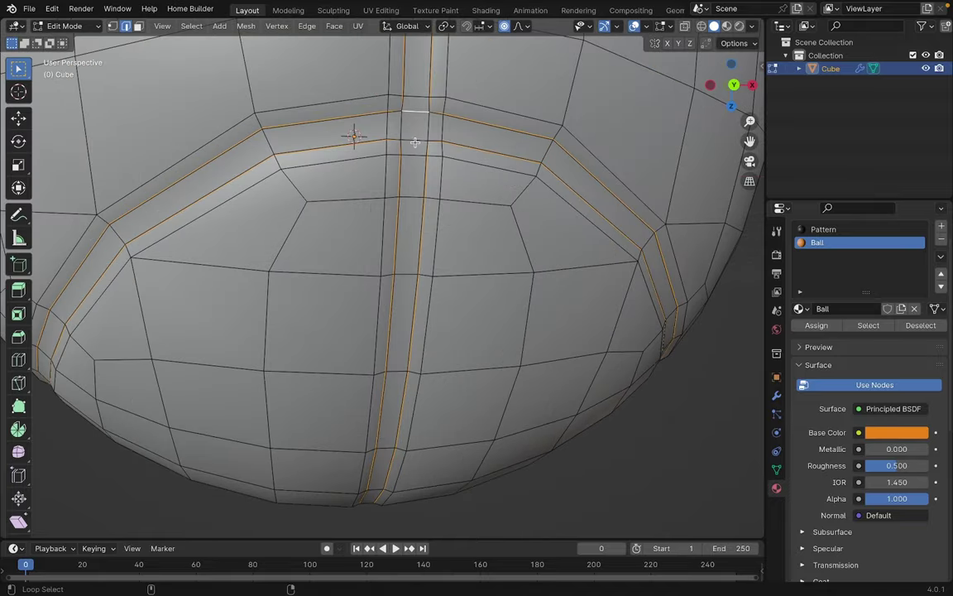
Select the remaining short edges across the crossing squares so the curved and horizontal groove borders are continuous
{"action": "left_click", "coordinate": [415, 138], "text": "alt+shift"}
{"action": "middle_click_drag", "start_coordinate": [415, 138], "coordinate": [358, 336], "text": "shift"}
{"action": "scroll", "coordinate": [365, 300], "scroll_direction": "up", "scroll_amount": 3}
{"action": "scroll", "coordinate": [364, 306], "scroll_direction": "down", "scroll_amount": 1}
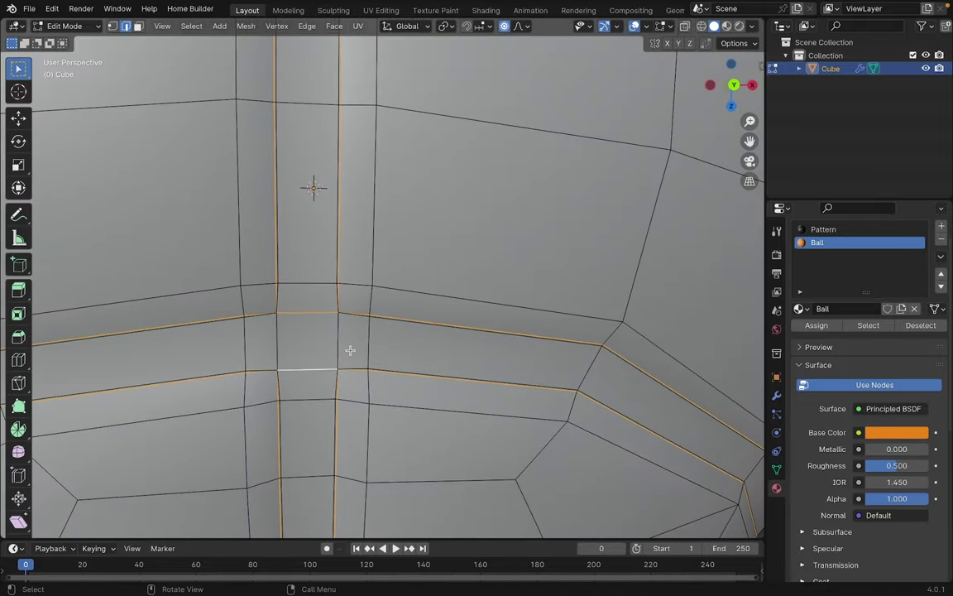
{"action": "scroll", "coordinate": [352, 350], "scroll_direction": "down", "scroll_amount": 5}
{"action": "scroll", "coordinate": [557, 279], "scroll_direction": "up", "scroll_amount": 7}
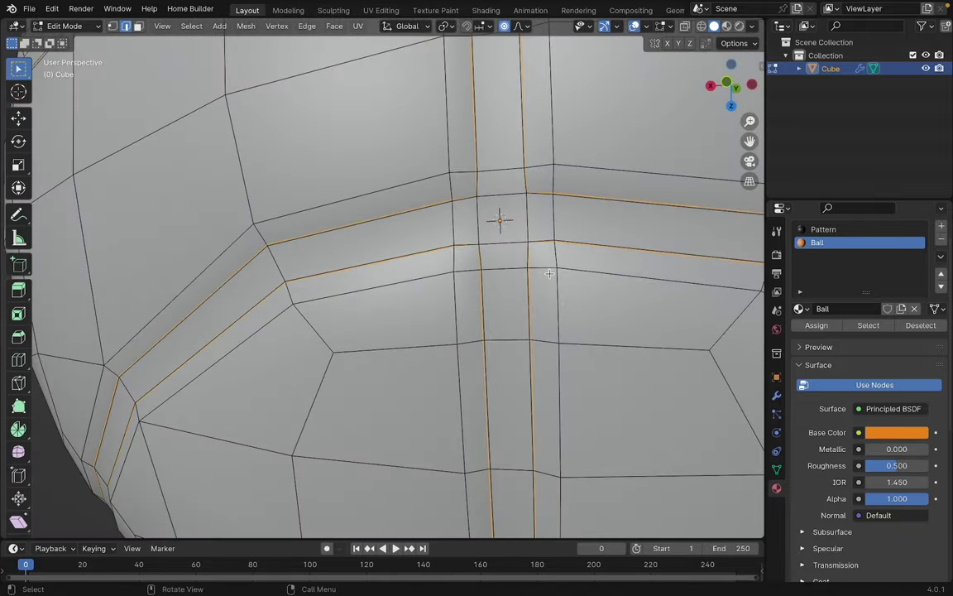
{"action": "scroll", "coordinate": [590, 168], "scroll_direction": "down", "scroll_amount": 4}
{"action": "scroll", "coordinate": [535, 260], "scroll_direction": "up", "scroll_amount": 3}
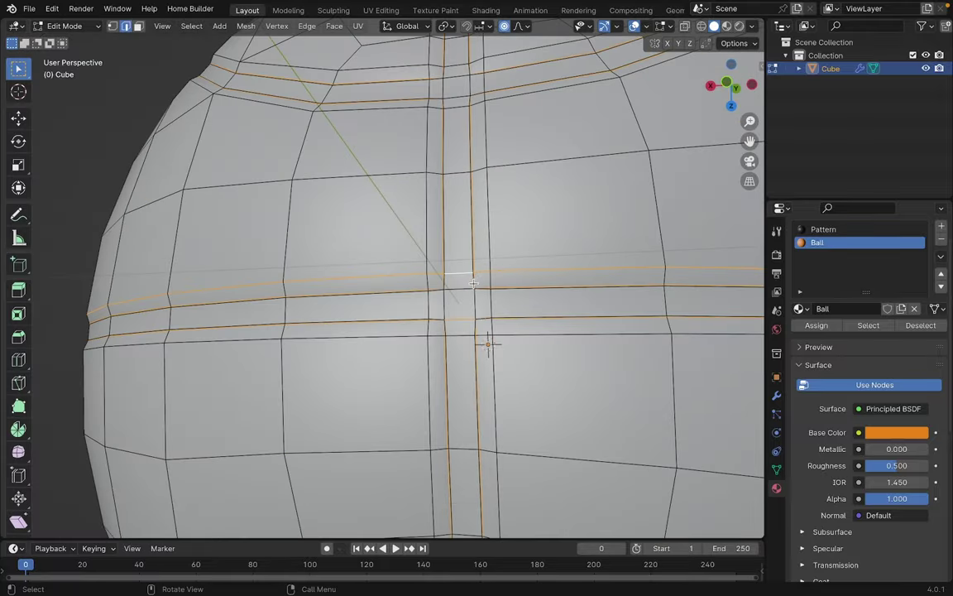
{"action": "scroll", "coordinate": [534, 260], "scroll_direction": "down", "scroll_amount": 5}
{"action": "middle_click_drag", "start_coordinate": [496, 240], "coordinate": [300, 280]}
Mark the selected groove border edges as seams with Mark Seam and clear the selection
{"action": "key", "text": "ctrl+e"}
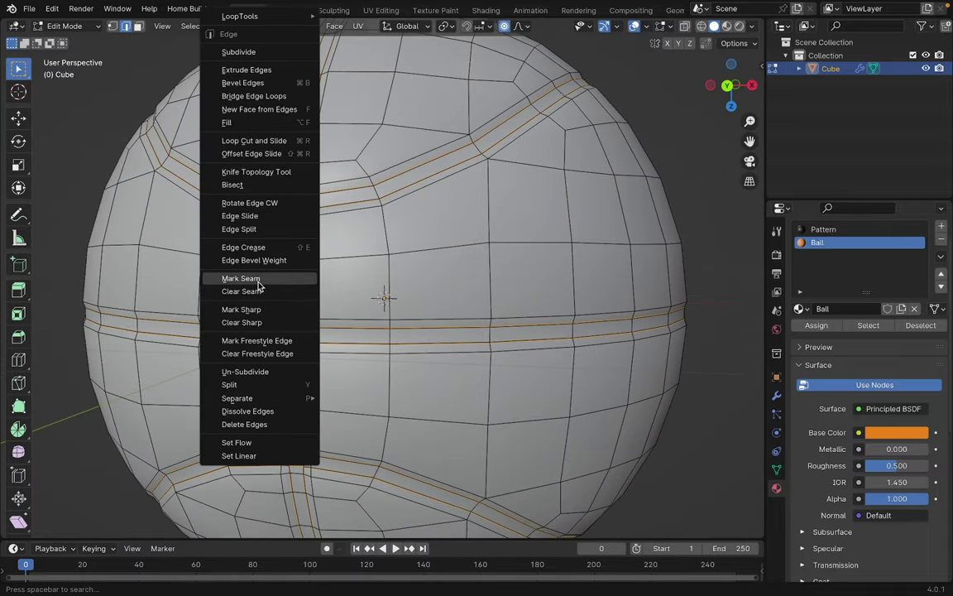
{"action": "left_click", "coordinate": [297, 279]}
{"action": "scroll", "coordinate": [408, 281], "scroll_direction": "down", "scroll_amount": 3}
{"action": "left_click", "coordinate": [670, 176]}
{"action": "middle_click_drag", "start_coordinate": [670, 176], "coordinate": [528, 257]}
Try moving the doubled corner vertex of a seam crossing away from its neighbour in vertex mode, and undo the move
{"action": "scroll", "coordinate": [527, 259], "scroll_direction": "up", "scroll_amount": 10}
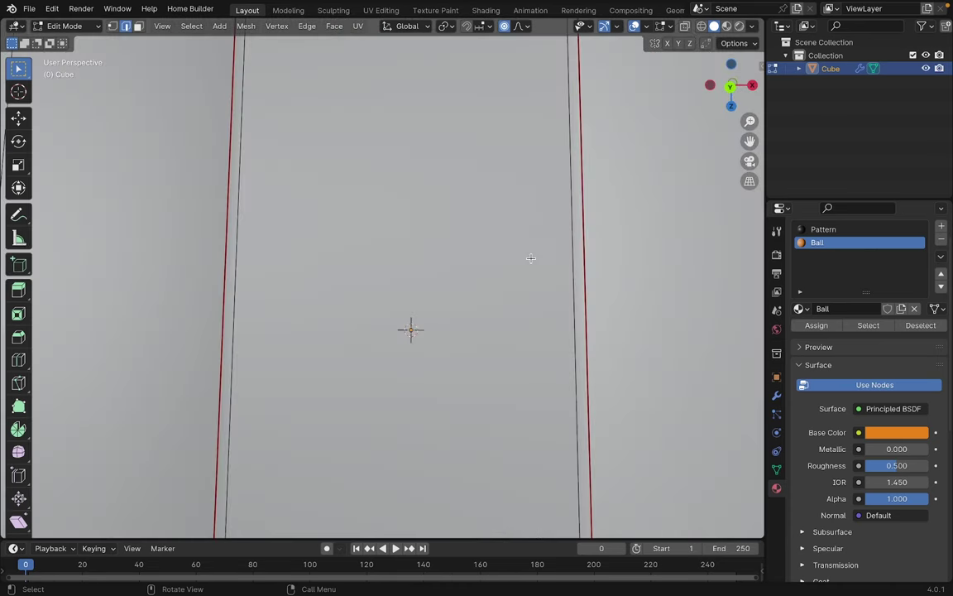
{"action": "scroll", "coordinate": [530, 258], "scroll_direction": "down", "scroll_amount": 2}
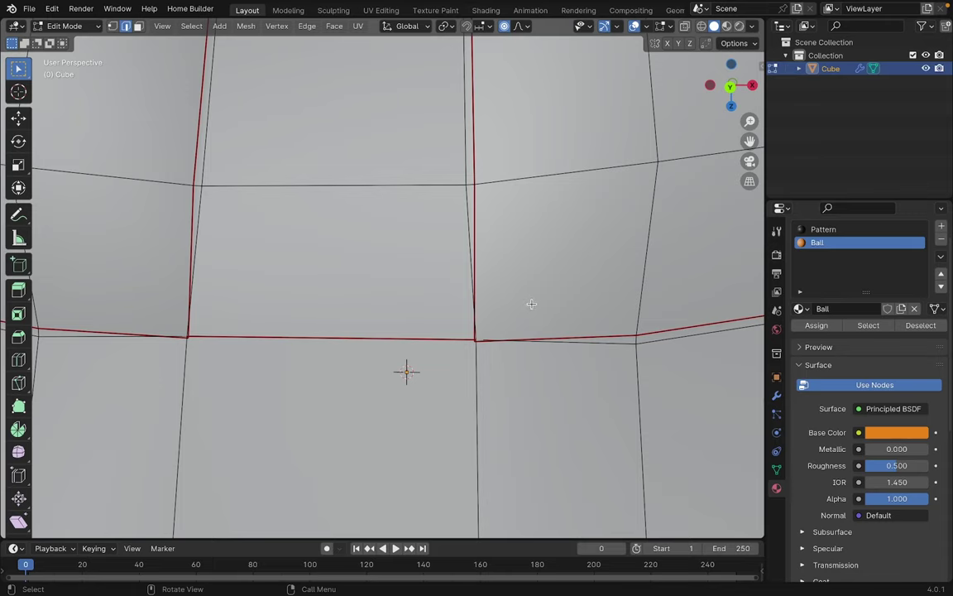
{"action": "key", "text": "1"}
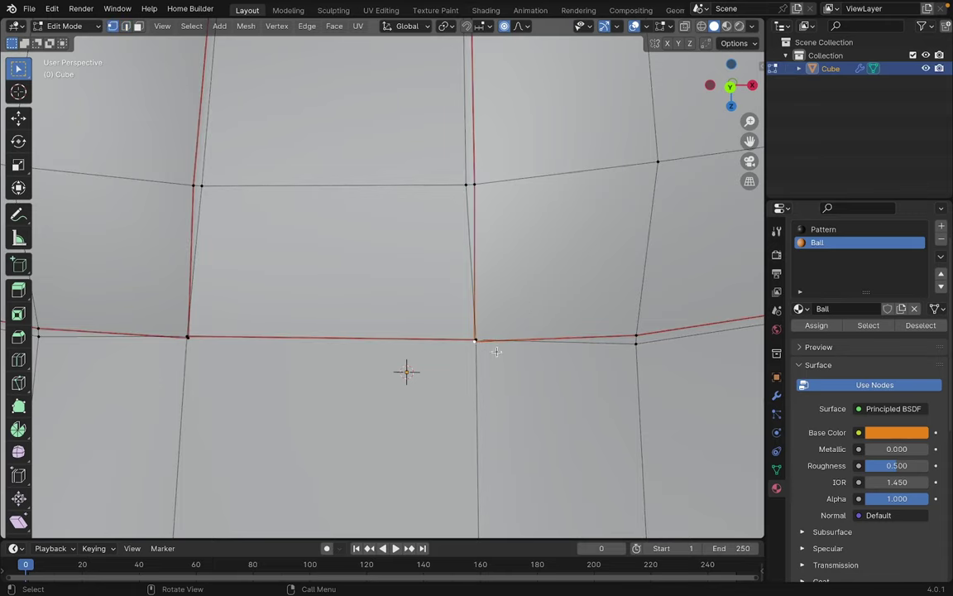
{"action": "key", "text": "g"}
{"action": "key", "text": "g"}
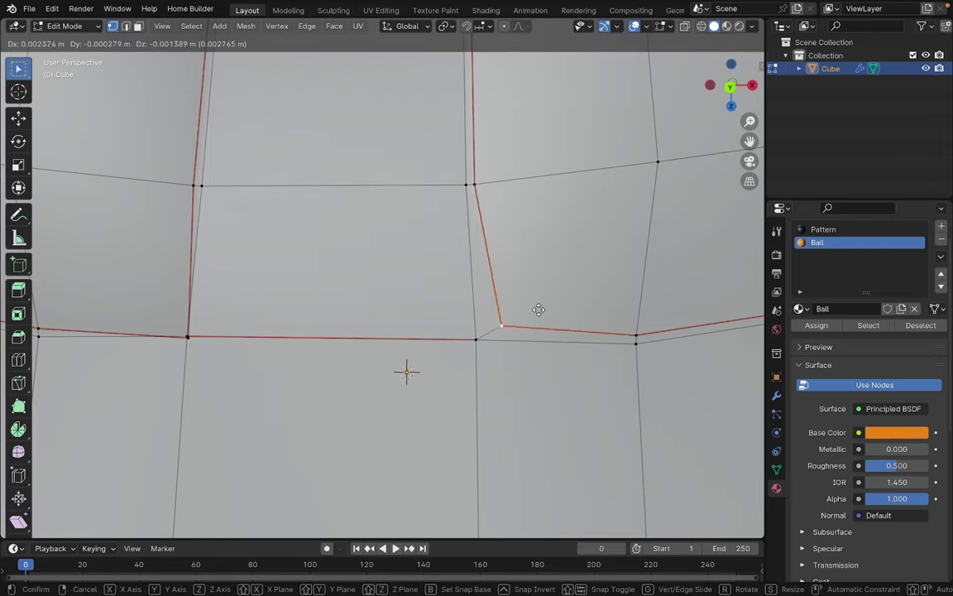
{"action": "left_click", "coordinate": [552, 303]}
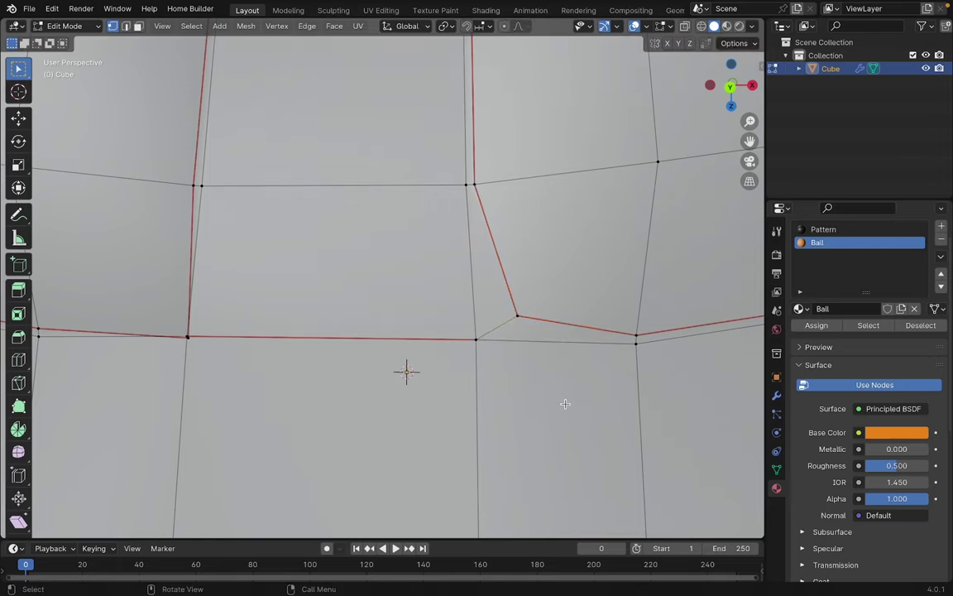
{"action": "key", "text": "ctrl+z"}
{"action": "key", "text": "ctrl+z"}
{"action": "middle_click_drag", "start_coordinate": [566, 404], "coordinate": [553, 372]}
Merge the doubled corner vertices of the selected crossing square by distance, with a merge distance of 0.0181 m
{"action": "left_click_drag", "start_coordinate": [455, 499], "coordinate": [457, 500]}
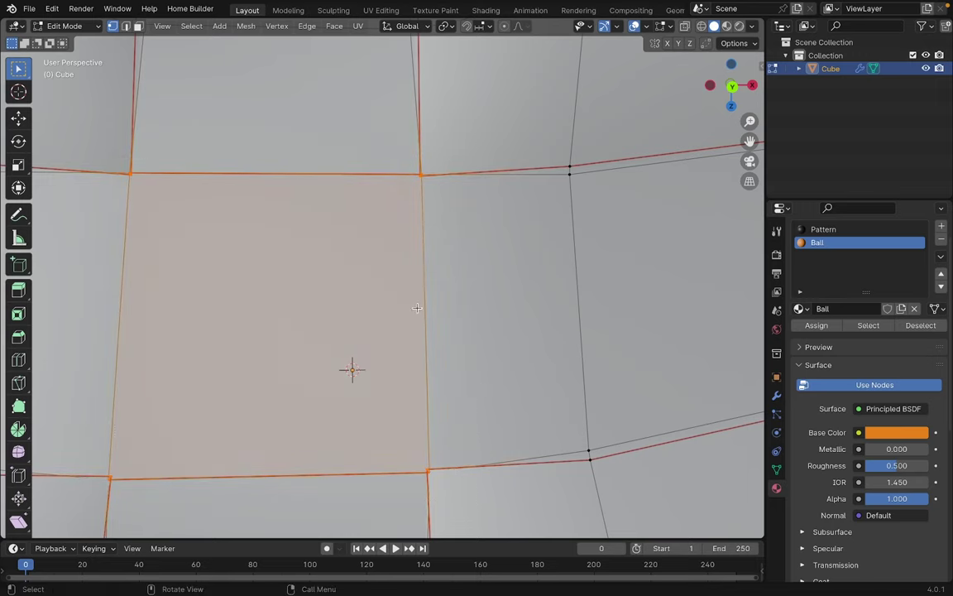
{"action": "key", "text": "m"}
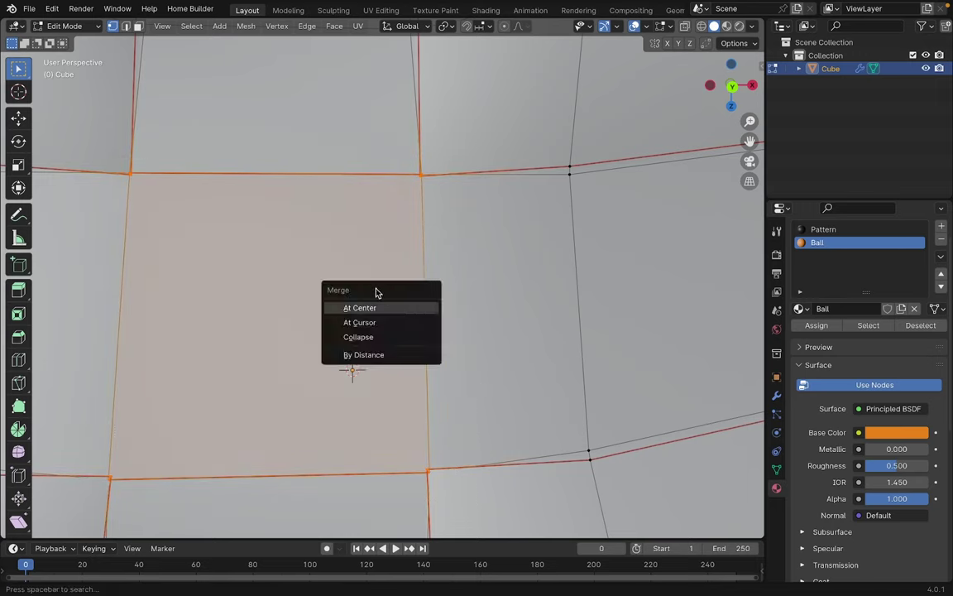
{"action": "left_click", "coordinate": [398, 358]}
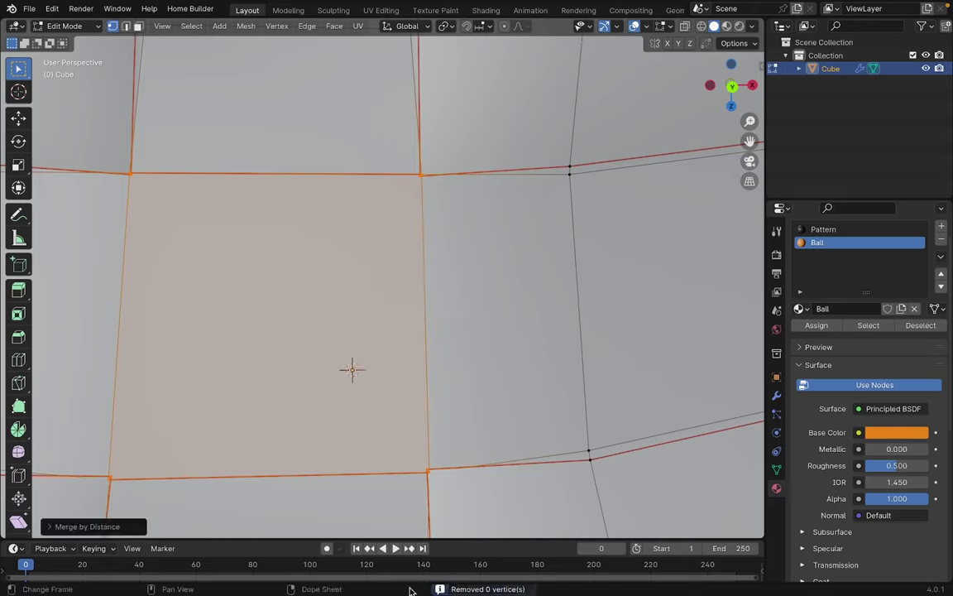
{"action": "left_click", "coordinate": [69, 526]}
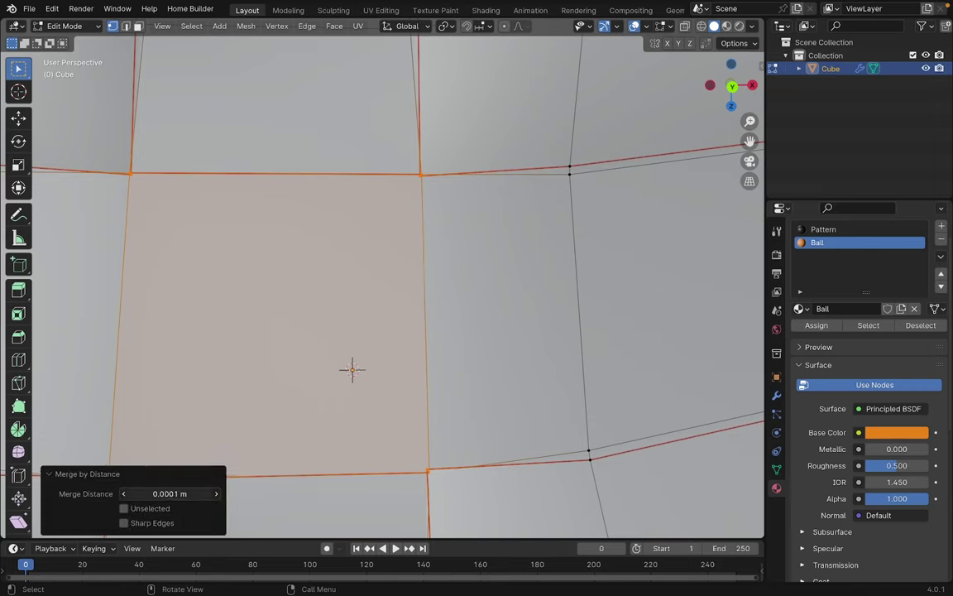
{"action": "left_click_drag", "start_coordinate": [169, 493], "coordinate": [191, 494]}
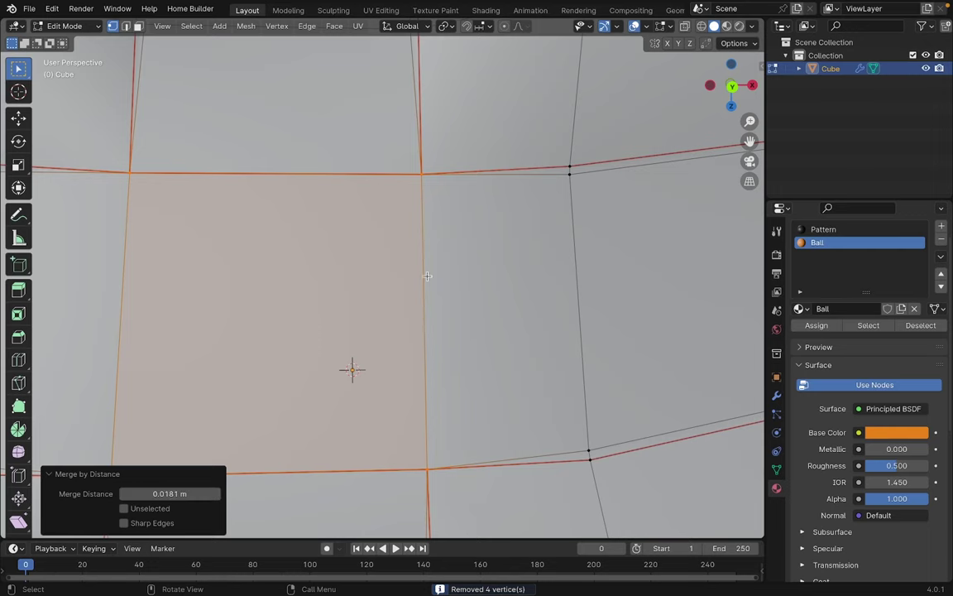
Compare the merged crossing in Object Mode and Edit Mode and look over the neighbouring seam crossings
{"action": "scroll", "coordinate": [441, 257], "scroll_direction": "down", "scroll_amount": 8}
{"action": "left_click", "coordinate": [405, 273]}
{"action": "scroll", "coordinate": [406, 273], "scroll_direction": "up", "scroll_amount": 3}
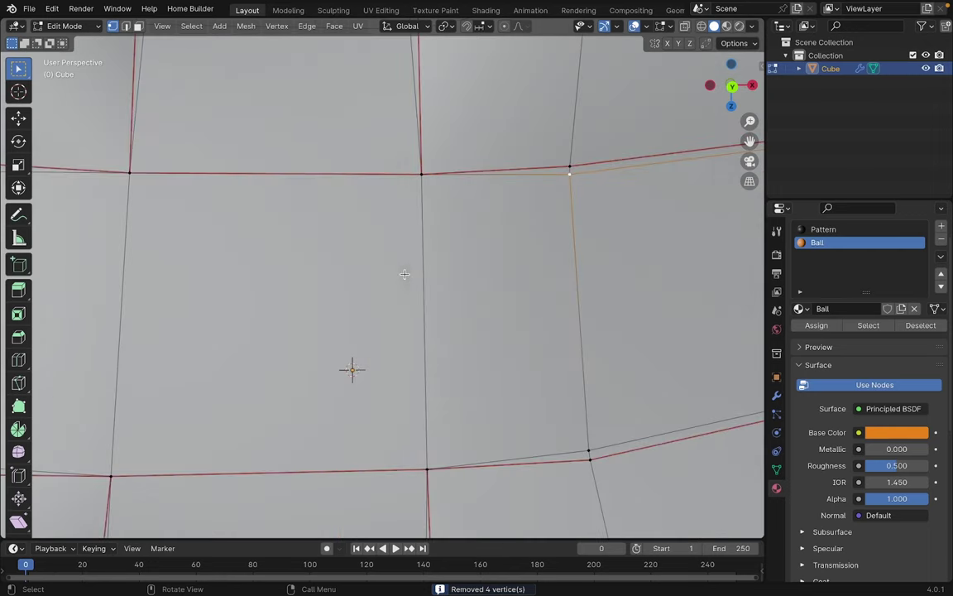
{"action": "key", "text": "Tab"}
{"action": "scroll", "coordinate": [421, 277], "scroll_direction": "down", "scroll_amount": 3}
{"action": "key", "text": "Tab"}
{"action": "scroll", "coordinate": [422, 273], "scroll_direction": "down", "scroll_amount": 3}
{"action": "scroll", "coordinate": [410, 281], "scroll_direction": "up", "scroll_amount": 8}
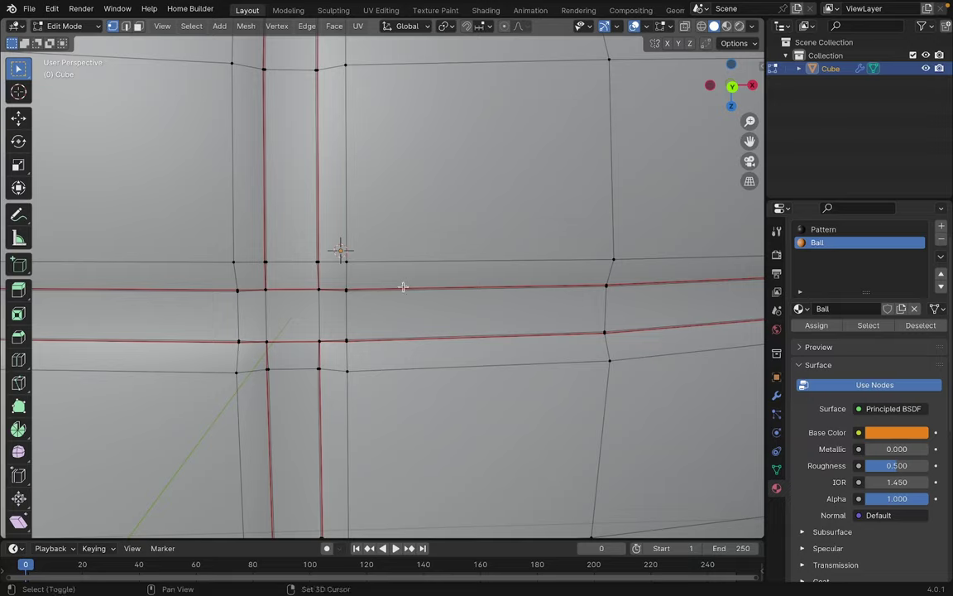
{"action": "scroll", "coordinate": [447, 245], "scroll_direction": "down", "scroll_amount": 4}
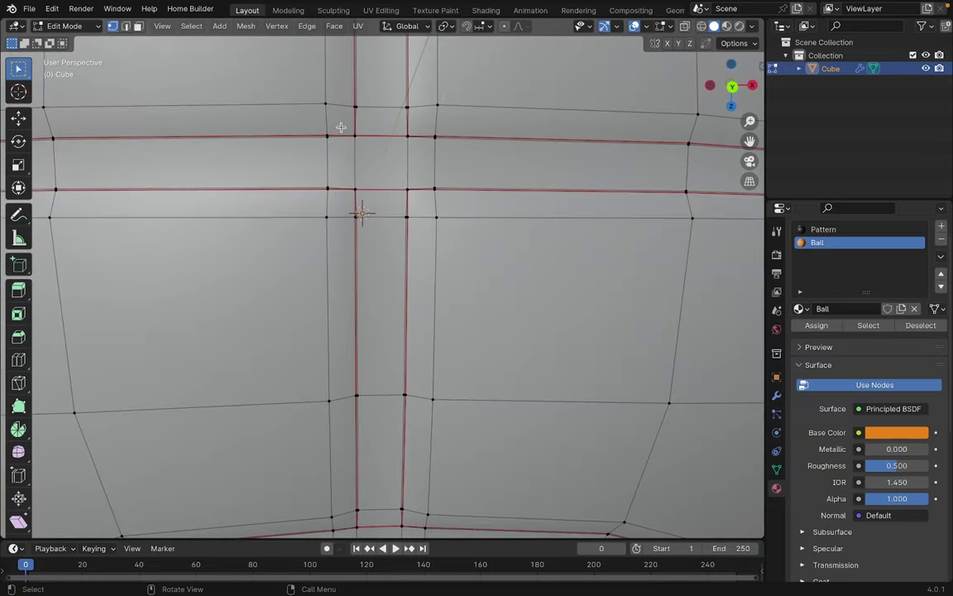
Select the corner vertices of the remaining seam crossings around the ball and merge them by distance, with a merge distance of 0.0181 m
{"action": "scroll", "coordinate": [440, 310], "scroll_direction": "down", "scroll_amount": 2}
{"action": "left_click_drag", "start_coordinate": [322, 253], "coordinate": [384, 318]}
{"action": "scroll", "coordinate": [365, 319], "scroll_direction": "down", "scroll_amount": 6}
{"action": "middle_click_drag", "start_coordinate": [300, 319], "coordinate": [475, 298]}
{"action": "scroll", "coordinate": [506, 301], "scroll_direction": "up", "scroll_amount": 6}
{"action": "left_click_drag", "start_coordinate": [425, 267], "coordinate": [499, 339], "text": "shift"}
{"action": "middle_click_drag", "start_coordinate": [502, 258], "coordinate": [507, 326]}
{"action": "left_click_drag", "start_coordinate": [339, 203], "coordinate": [450, 316], "text": "shift"}
{"action": "middle_click_drag", "start_coordinate": [488, 244], "coordinate": [477, 301]}
{"action": "scroll", "coordinate": [478, 261], "scroll_direction": "down", "scroll_amount": 4}
{"action": "left_click_drag", "start_coordinate": [380, 236], "coordinate": [448, 297], "text": "shift"}
{"action": "scroll", "coordinate": [448, 296], "scroll_direction": "up", "scroll_amount": 1}
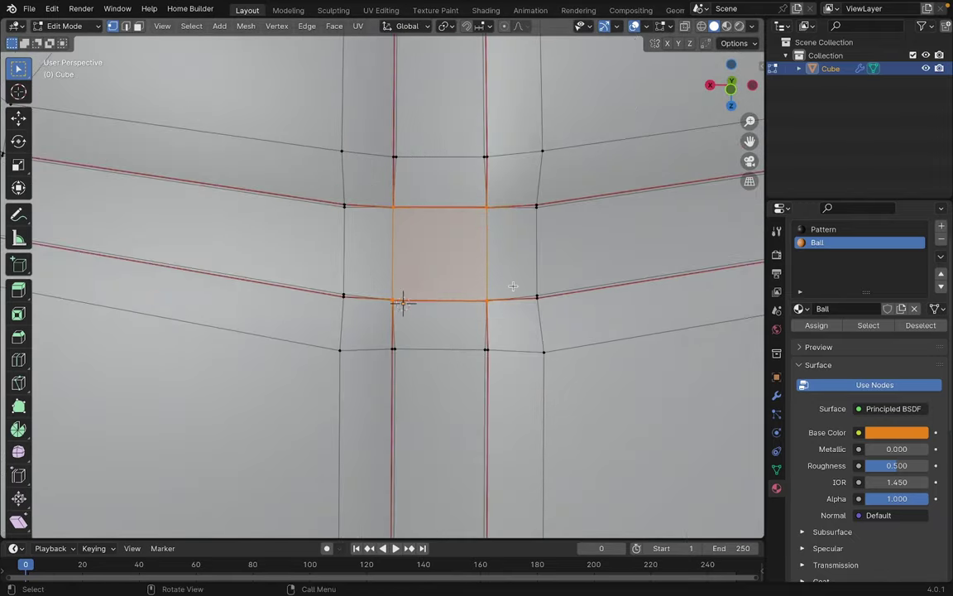
{"action": "key", "text": "m"}
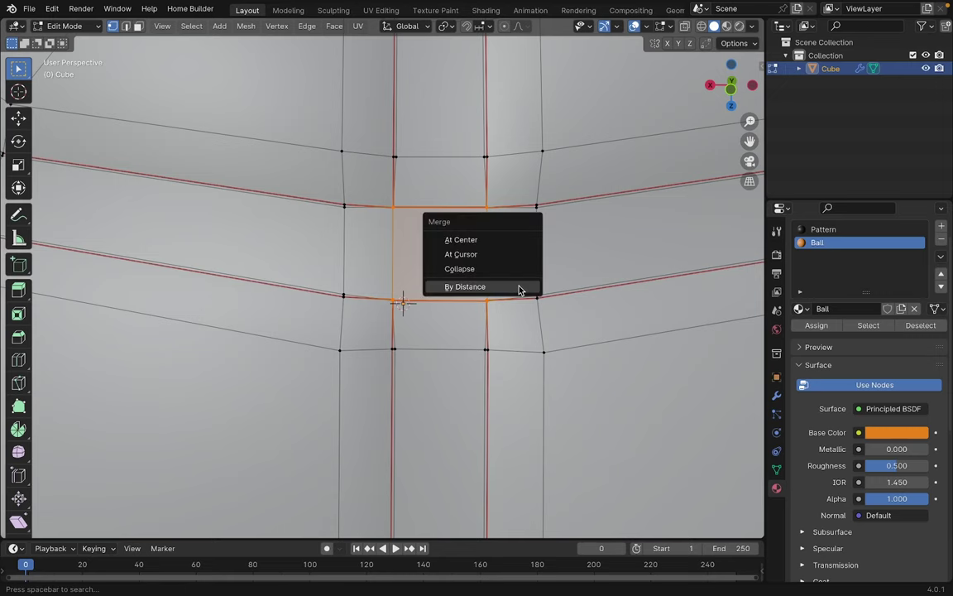
{"action": "left_click", "coordinate": [519, 287]}
{"action": "scroll", "coordinate": [521, 286], "scroll_direction": "down", "scroll_amount": 6}
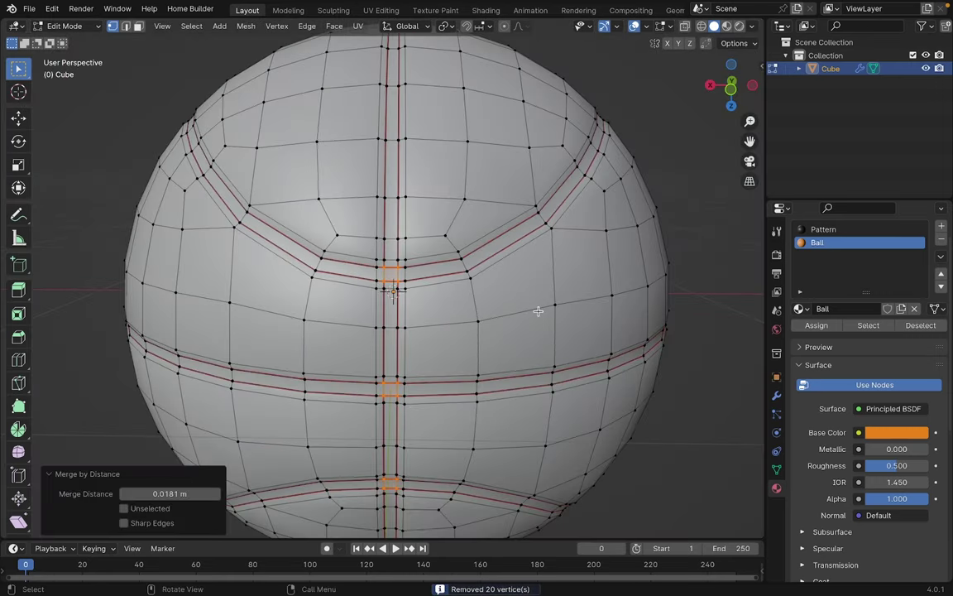
Examine the merged groove crossings on the ball in Object Mode and Edit Mode
{"action": "scroll", "coordinate": [541, 315], "scroll_direction": "up", "scroll_amount": 2}
{"action": "key", "text": "Tab"}
{"action": "scroll", "coordinate": [542, 317], "scroll_direction": "down", "scroll_amount": 5}
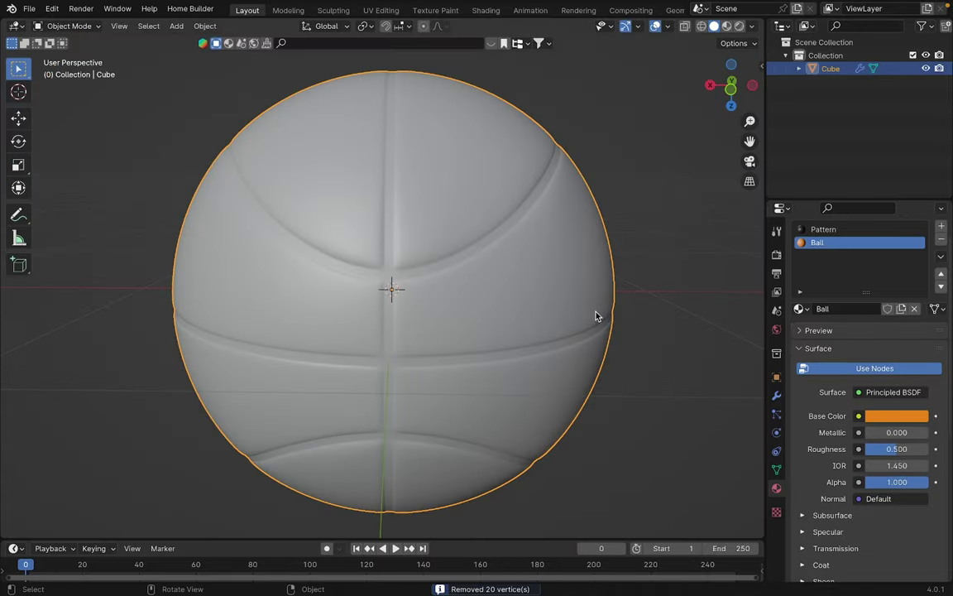
{"action": "middle_click_drag", "start_coordinate": [598, 315], "coordinate": [615, 251]}
{"action": "key", "text": "Tab"}
{"action": "scroll", "coordinate": [385, 292], "scroll_direction": "up", "scroll_amount": 5}
{"action": "scroll", "coordinate": [389, 293], "scroll_direction": "down", "scroll_amount": 3}
{"action": "key", "text": "Tab"}
{"action": "scroll", "coordinate": [391, 294], "scroll_direction": "down", "scroll_amount": 2}
{"action": "scroll", "coordinate": [349, 325], "scroll_direction": "down", "scroll_amount": 3}
Select the whole ball mesh in Edit Mode and unwrap it along the marked seams with Unwrap
{"action": "key", "text": "Tab"}
{"action": "scroll", "coordinate": [616, 240], "scroll_direction": "up", "scroll_amount": 3}
{"action": "key", "text": "a"}
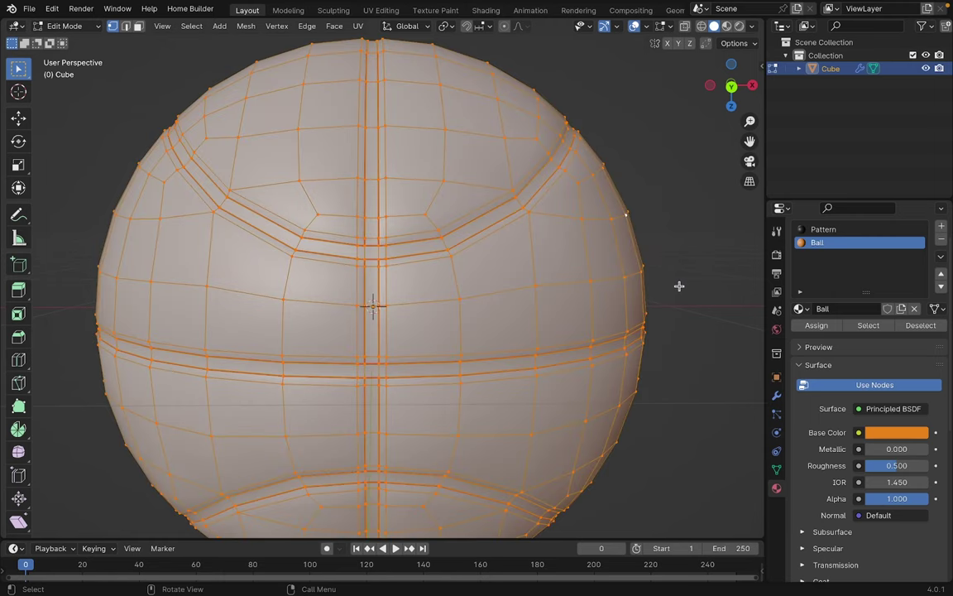
{"action": "left_click", "coordinate": [359, 26]}
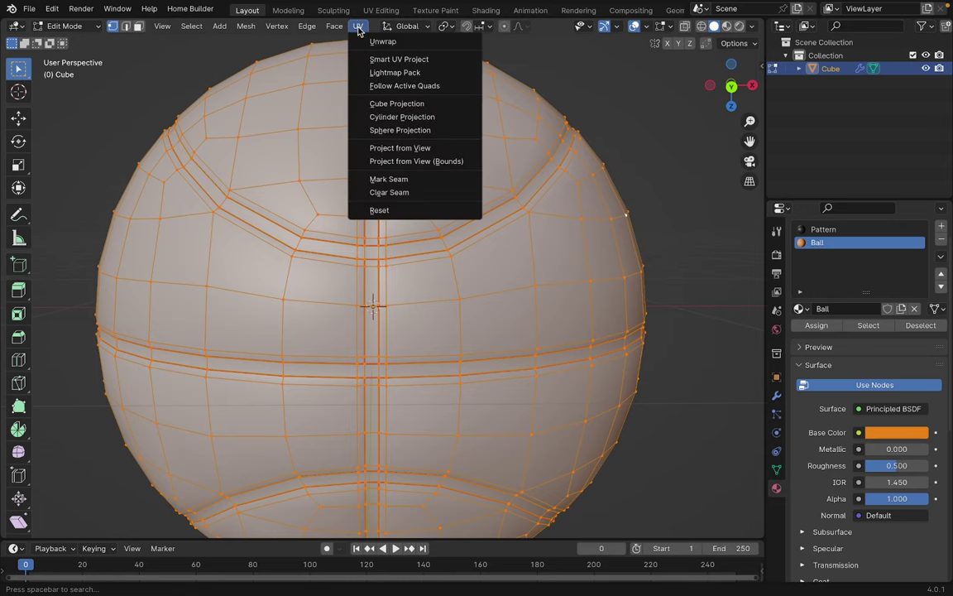
{"action": "left_click", "coordinate": [384, 41]}
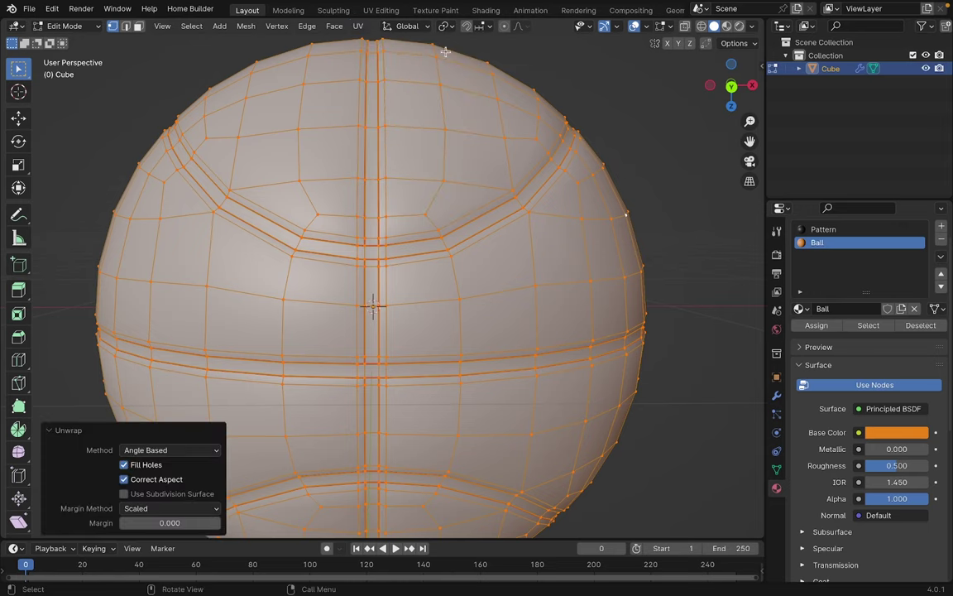
Examine the unwrapped UV islands beside the ball in the UV Editing workspace
{"action": "left_click", "coordinate": [381, 10]}
{"action": "scroll", "coordinate": [288, 283], "scroll_direction": "down", "scroll_amount": 2}
{"action": "scroll", "coordinate": [288, 283], "scroll_direction": "up", "scroll_amount": 3}
{"action": "middle_click_drag", "start_coordinate": [290, 292], "coordinate": [210, 293]}
{"action": "scroll", "coordinate": [210, 292], "scroll_direction": "down", "scroll_amount": 2}
{"action": "left_click", "coordinate": [282, 166]}
{"action": "scroll", "coordinate": [299, 255], "scroll_direction": "up", "scroll_amount": 1}
{"action": "mouse_move", "coordinate": [299, 255]}
{"action": "middle_mouse_down"}
{"action": "mouse_move", "coordinate": [320, 240]}
{"action": "mouse_move", "coordinate": [305, 259]}
{"action": "middle_mouse_up"}
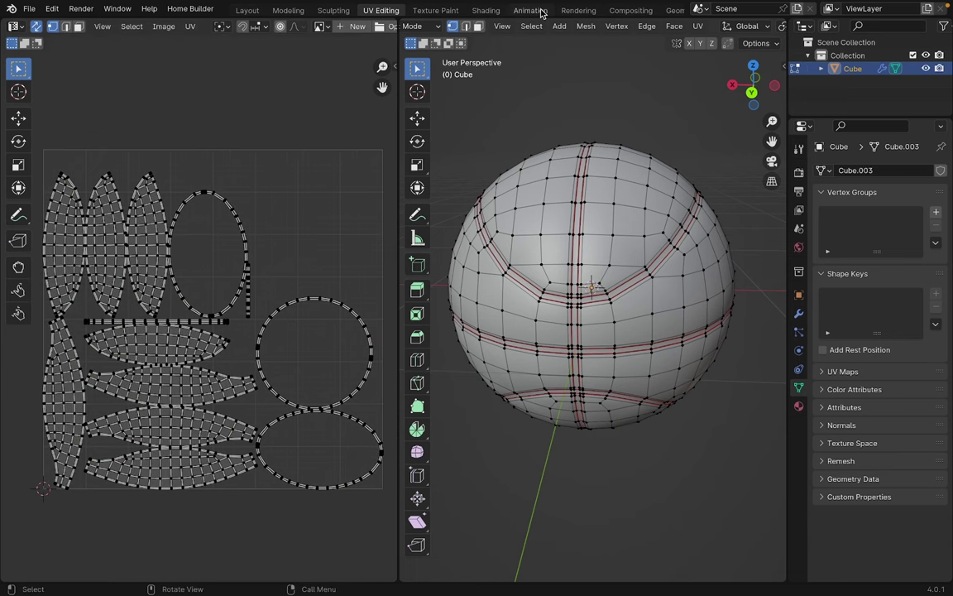
Switch to the Shading workspace and add a Voronoi Texture node to the Ball material, left of the Principled BSDF
{"action": "left_click", "coordinate": [486, 10]}
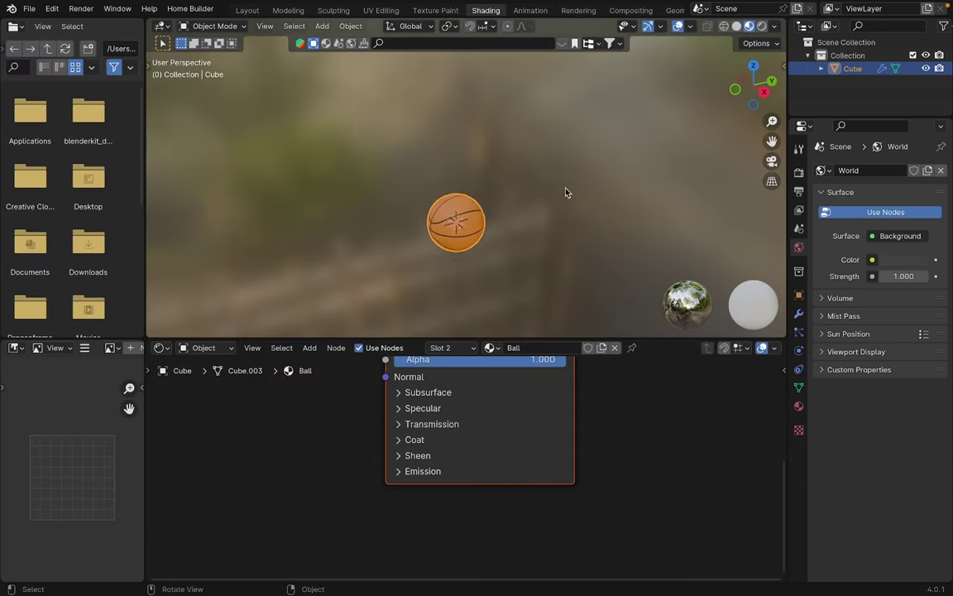
{"action": "key", "text": "shift+a"}
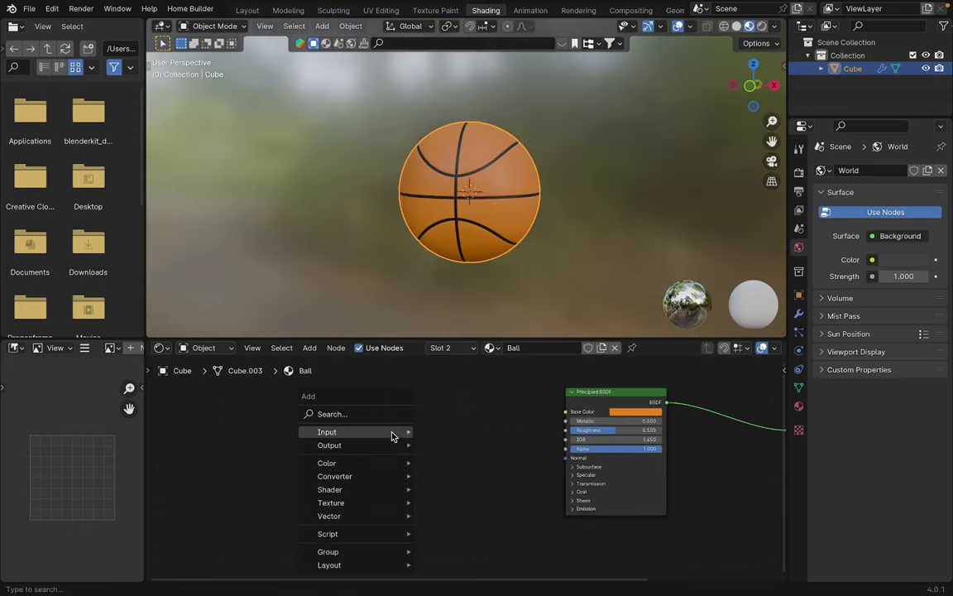
{"action": "left_click", "coordinate": [366, 413]}
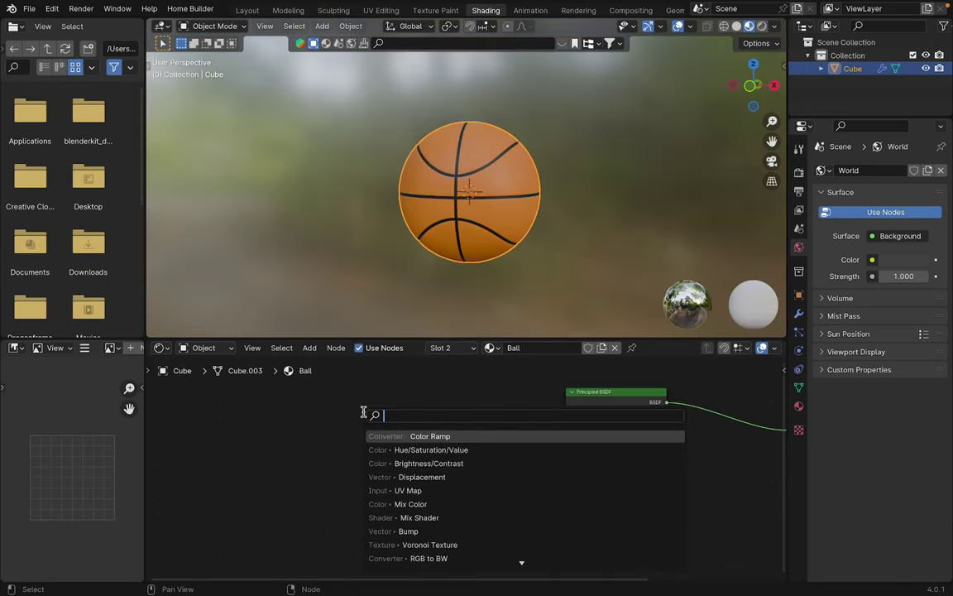
{"action": "type", "text": "voro"}
{"action": "key", "text": "Return"}
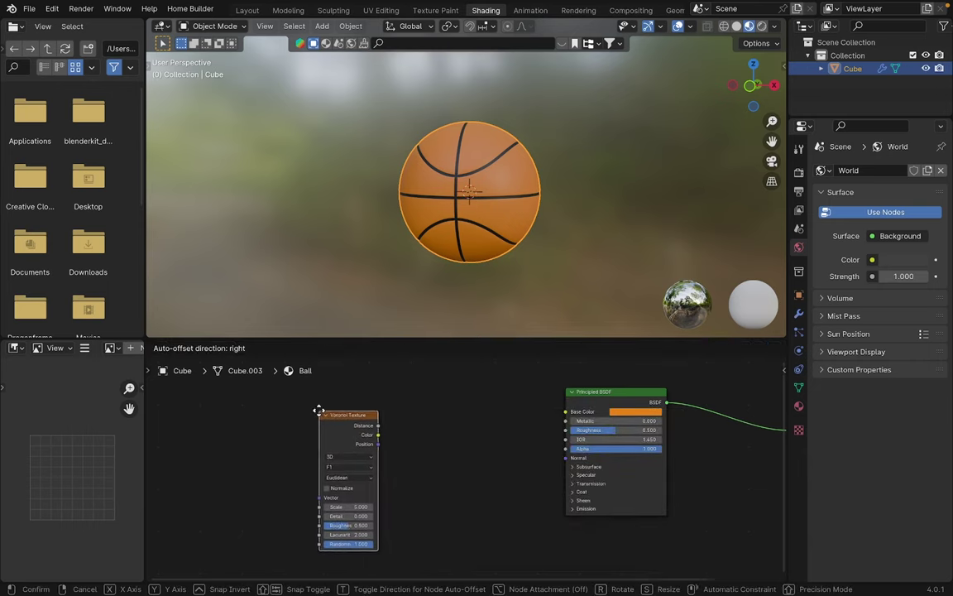
{"action": "left_click", "coordinate": [273, 404]}
Add a Color Ramp node beside the Voronoi Texture and connect the Voronoi Distance output to its Fac input
{"action": "scroll", "coordinate": [397, 408], "scroll_direction": "up", "scroll_amount": 1}
{"action": "middle_click_drag", "start_coordinate": [410, 408], "coordinate": [452, 446]}
{"action": "key", "text": "shift+a"}
{"action": "left_click", "coordinate": [454, 432]}
{"action": "type", "text": "colo"}
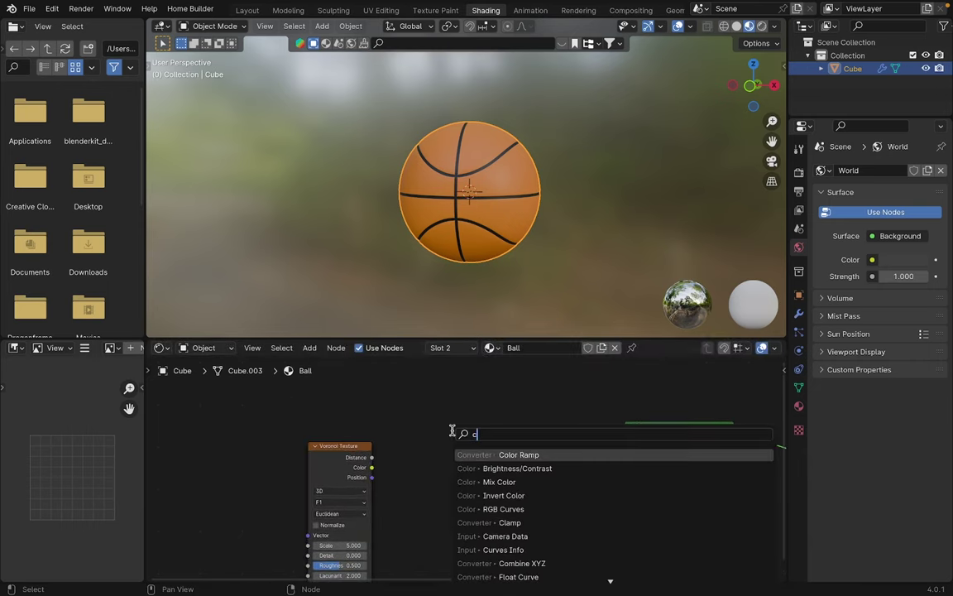
{"action": "left_click", "coordinate": [649, 472]}
{"action": "left_click", "coordinate": [423, 441]}
{"action": "scroll", "coordinate": [426, 537], "scroll_direction": "up", "scroll_amount": 3}
{"action": "middle_click_drag", "start_coordinate": [427, 538], "coordinate": [432, 504]}
{"action": "scroll", "coordinate": [402, 448], "scroll_direction": "up", "scroll_amount": 1}
{"action": "left_click_drag", "start_coordinate": [354, 384], "coordinate": [422, 475]}
{"action": "scroll", "coordinate": [469, 474], "scroll_direction": "down", "scroll_amount": 3}
{"action": "scroll", "coordinate": [558, 475], "scroll_direction": "up", "scroll_amount": 3}
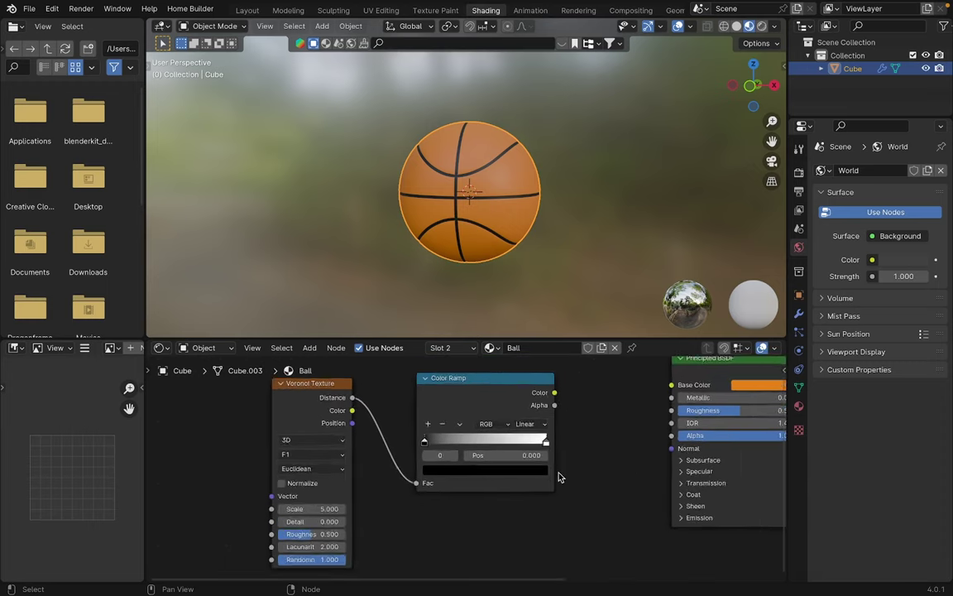
Flip the Color Ramp, then position its white stop at 0.420 and its black stop at 0.545
{"action": "left_click", "coordinate": [459, 407]}
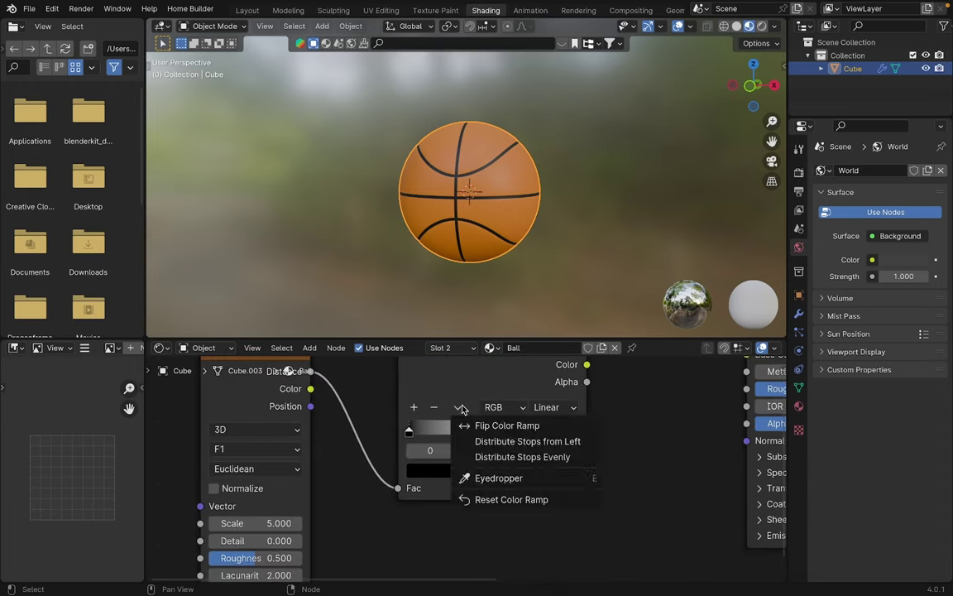
{"action": "left_click", "coordinate": [504, 423]}
{"action": "left_click_drag", "start_coordinate": [409, 438], "coordinate": [483, 437]}
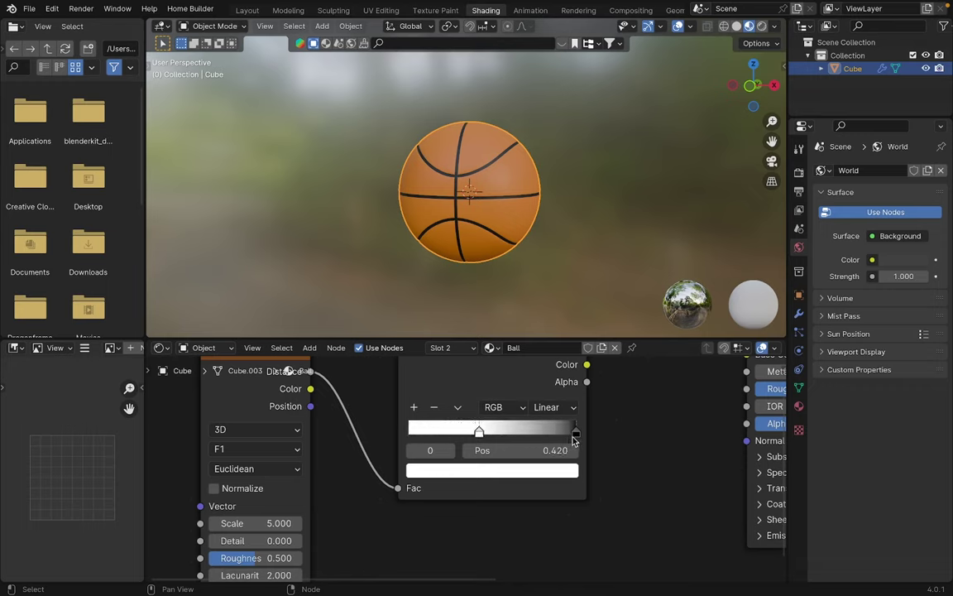
{"action": "mouse_move", "coordinate": [574, 437]}
{"action": "left_mouse_down"}
{"action": "mouse_move", "coordinate": [534, 438]}
{"action": "mouse_move", "coordinate": [571, 439]}
{"action": "left_mouse_up"}
{"action": "scroll", "coordinate": [572, 441], "scroll_direction": "up", "scroll_amount": 1}
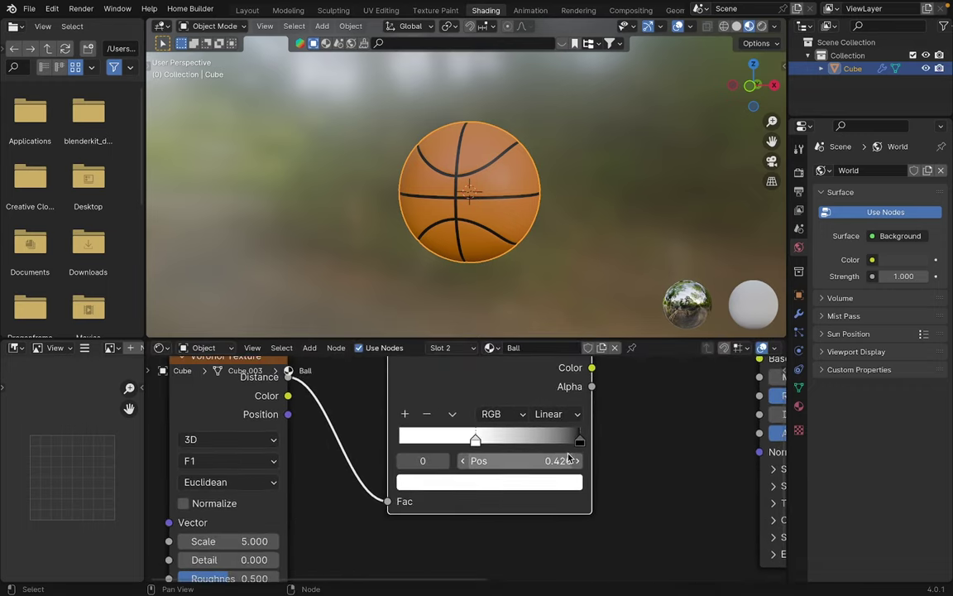
{"action": "left_click", "coordinate": [580, 441]}
Preview the Color Ramp output directly on the ball, bypassing the Principled BSDF
{"action": "scroll", "coordinate": [645, 441], "scroll_direction": "down", "scroll_amount": 3}
{"action": "middle_click_drag", "start_coordinate": [648, 441], "coordinate": [471, 492]}
{"action": "scroll", "coordinate": [462, 448], "scroll_direction": "up", "scroll_amount": 1}
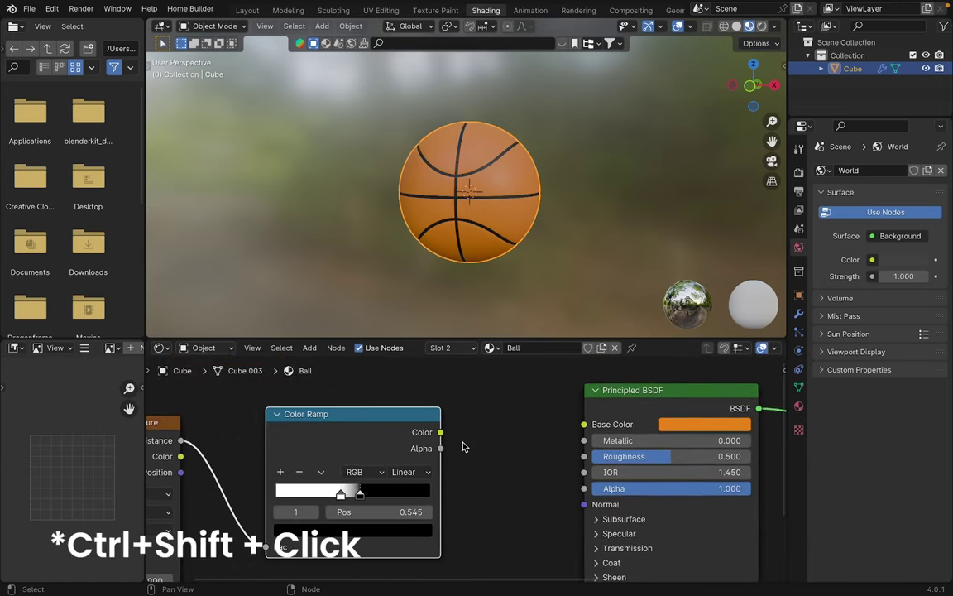
{"action": "left_click", "coordinate": [397, 425], "text": "ctrl+shift"}
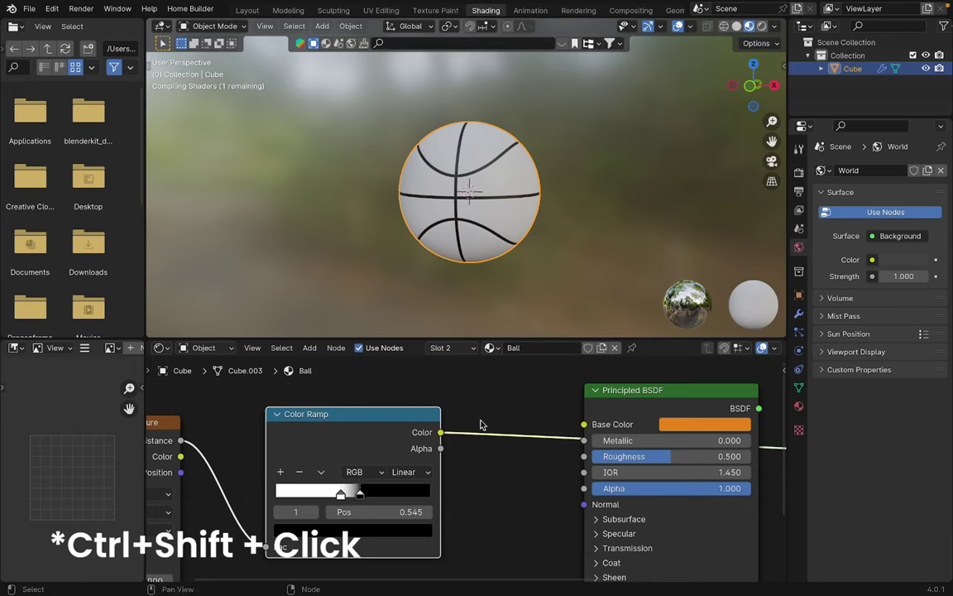
{"action": "scroll", "coordinate": [526, 455], "scroll_direction": "down", "scroll_amount": 1}
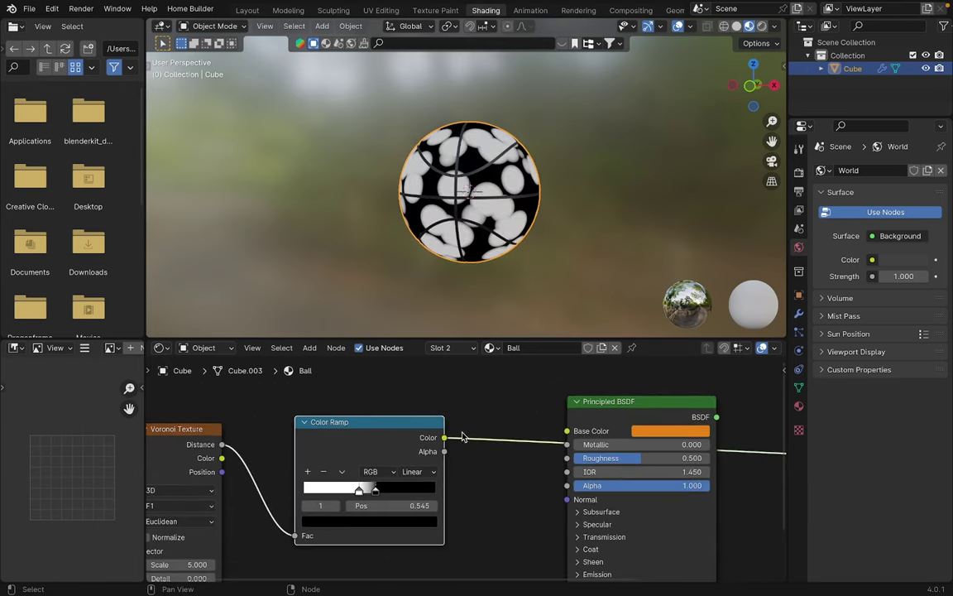
Open the Add-ons preferences and search for "node" to check the Node Wrangler add-on
{"action": "left_click", "coordinate": [31, 13]}
{"action": "left_click", "coordinate": [51, 8]}
{"action": "left_click", "coordinate": [89, 179]}
{"action": "left_click", "coordinate": [25, 149]}
{"action": "left_click", "coordinate": [356, 57]}
{"action": "type", "text": "node"}
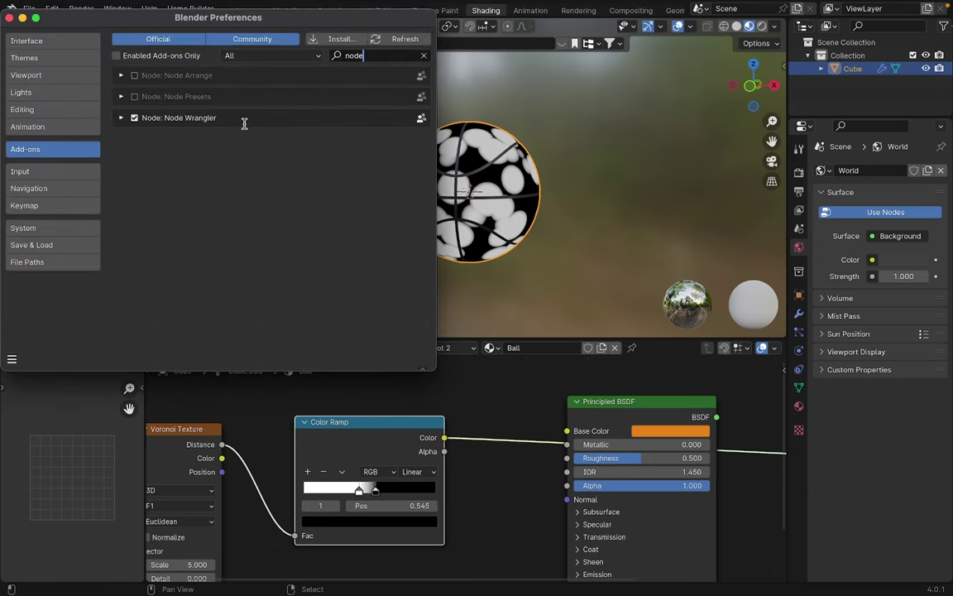
Close the preferences window and move the Color Ramp's white stop to position 0.468
{"action": "left_click", "coordinate": [10, 17]}
{"action": "scroll", "coordinate": [494, 504], "scroll_direction": "up", "scroll_amount": 5}
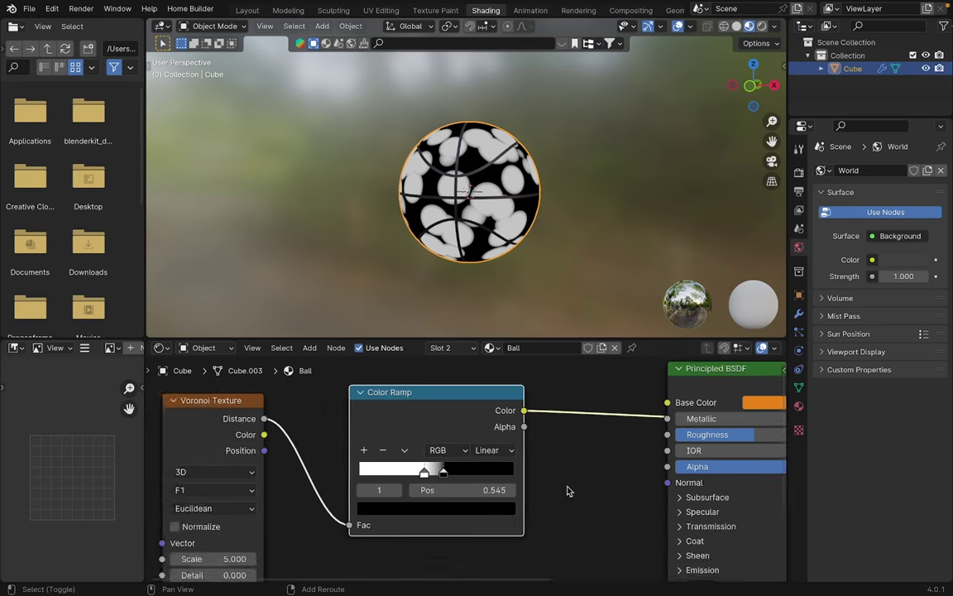
{"action": "left_click_drag", "start_coordinate": [509, 455], "coordinate": [526, 457]}
{"action": "left_click", "coordinate": [512, 454]}
{"action": "scroll", "coordinate": [463, 207], "scroll_direction": "up", "scroll_amount": 6}
{"action": "scroll", "coordinate": [529, 207], "scroll_direction": "down", "scroll_amount": 1}
{"action": "scroll", "coordinate": [345, 466], "scroll_direction": "down", "scroll_amount": 2}
{"action": "scroll", "coordinate": [343, 466], "scroll_direction": "down", "scroll_amount": 2}
Set the Voronoi Texture's scale to 250
{"action": "middle_click_drag", "start_coordinate": [447, 462], "coordinate": [615, 394]}
{"action": "scroll", "coordinate": [497, 507], "scroll_direction": "up", "scroll_amount": 4}
{"action": "middle_click_drag", "start_coordinate": [496, 507], "coordinate": [546, 479]}
{"action": "scroll", "coordinate": [556, 478], "scroll_direction": "up", "scroll_amount": 3}
{"action": "scroll", "coordinate": [550, 470], "scroll_direction": "up", "scroll_amount": 1}
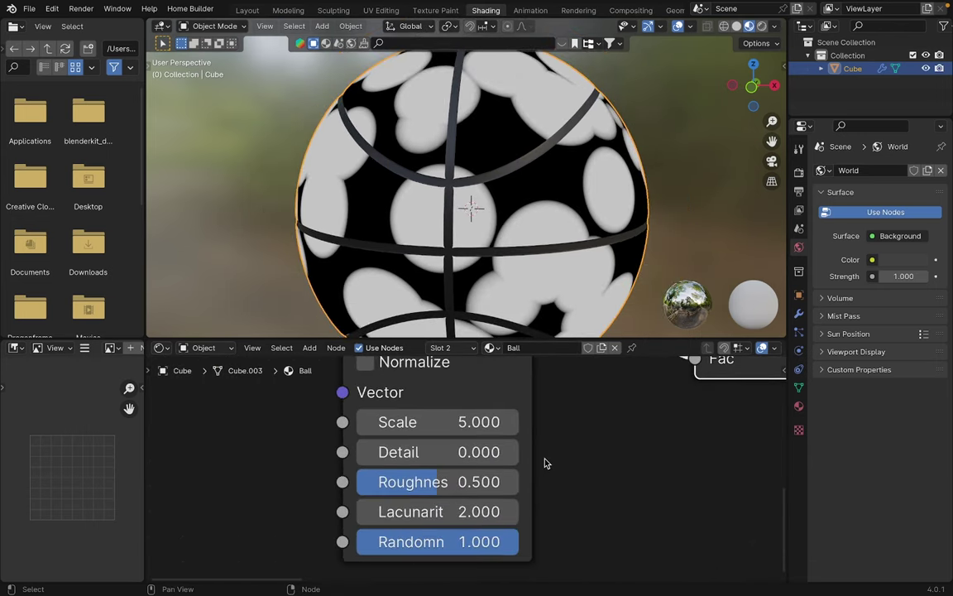
{"action": "left_click", "coordinate": [457, 422]}
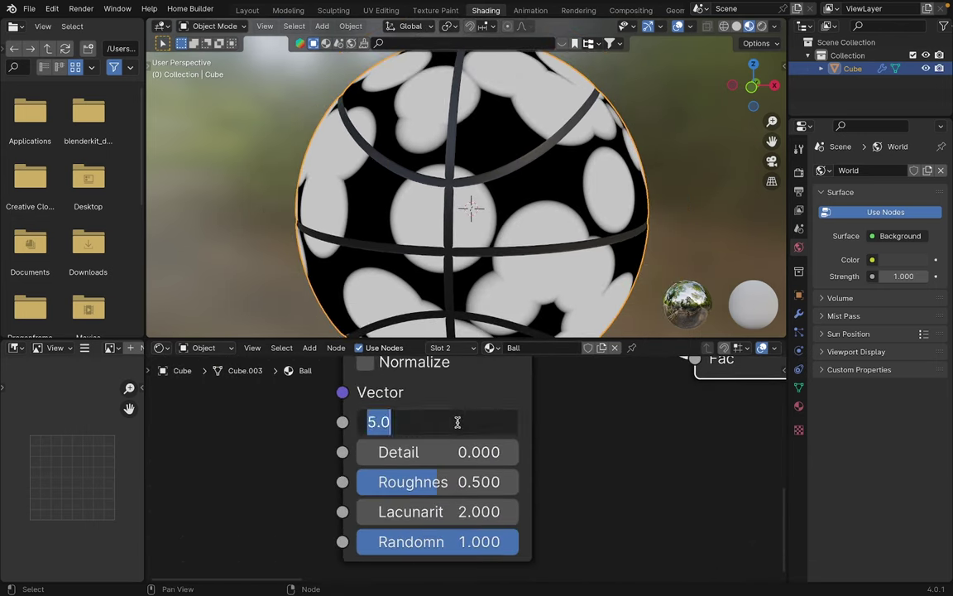
{"action": "key", "text": "Escape"}
{"action": "left_click", "coordinate": [458, 423]}
{"action": "type", "text": "250"}
{"action": "key", "text": "Return"}
{"action": "scroll", "coordinate": [570, 477], "scroll_direction": "down", "scroll_amount": 1}
{"action": "scroll", "coordinate": [569, 478], "scroll_direction": "down", "scroll_amount": 8}
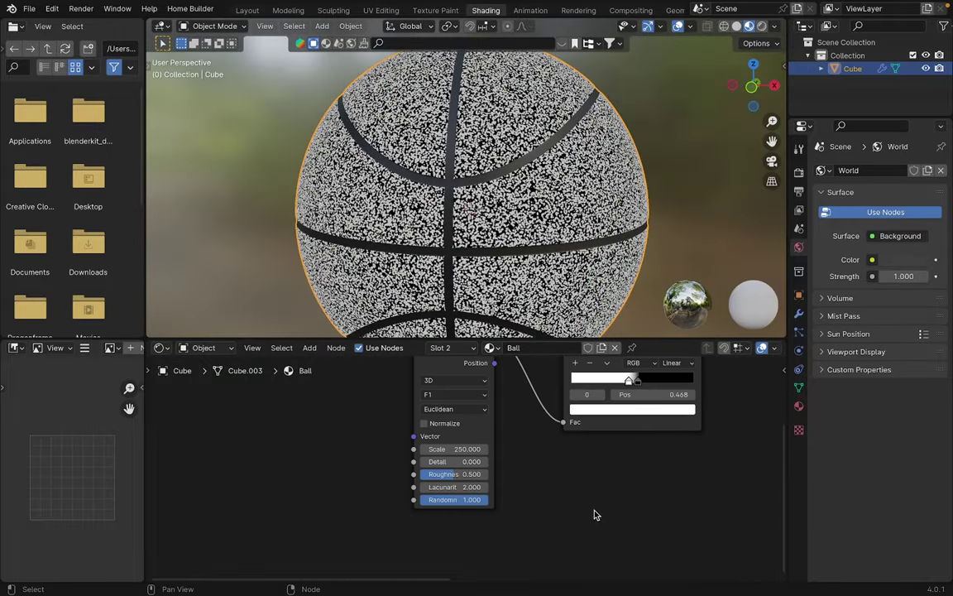
Add Texture Coordinate and Mapping nodes feeding the Voronoi Texture, and space the nodes apart in the graph
{"action": "middle_click_drag", "start_coordinate": [547, 481], "coordinate": [581, 537]}
{"action": "scroll", "coordinate": [581, 536], "scroll_direction": "down", "scroll_amount": 2}
{"action": "left_click_drag", "start_coordinate": [493, 395], "coordinate": [459, 392]}
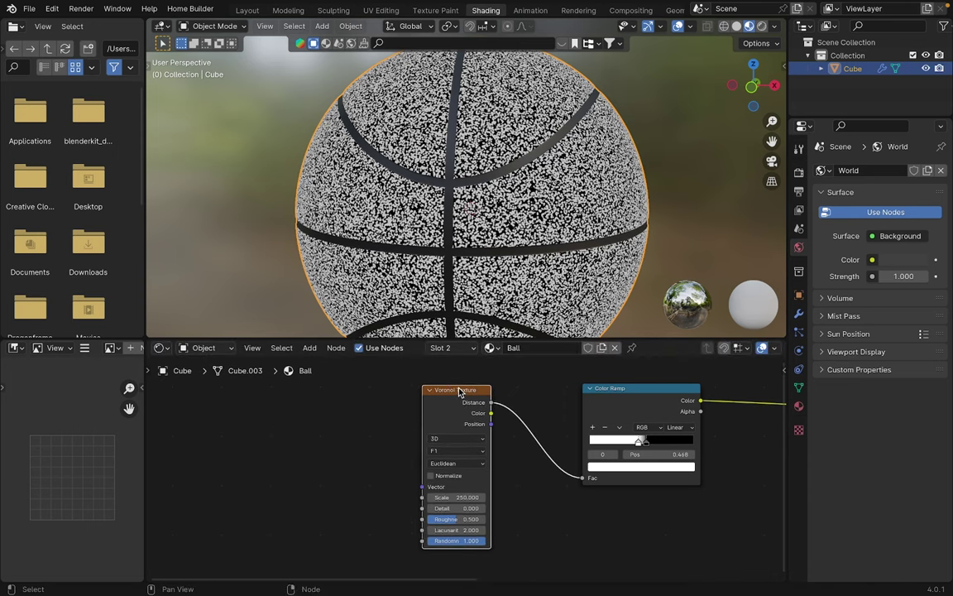
{"action": "key", "text": "ctrl+t"}
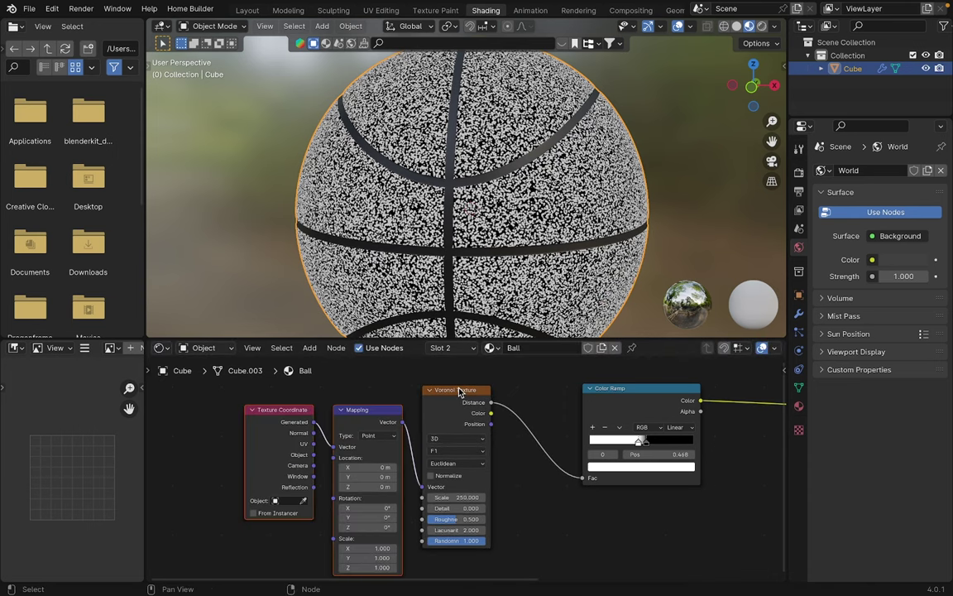
{"action": "left_click", "coordinate": [360, 388]}
{"action": "left_click_drag", "start_coordinate": [359, 408], "coordinate": [231, 449]}
{"action": "left_click_drag", "start_coordinate": [361, 410], "coordinate": [332, 407]}
{"action": "left_click", "coordinate": [389, 401]}
Set the Voronoi Texture's randomness to 0.1
{"action": "scroll", "coordinate": [411, 393], "scroll_direction": "down", "scroll_amount": 1}
{"action": "middle_click_drag", "start_coordinate": [413, 394], "coordinate": [541, 399]}
{"action": "scroll", "coordinate": [504, 476], "scroll_direction": "up", "scroll_amount": 3}
{"action": "scroll", "coordinate": [574, 240], "scroll_direction": "up", "scroll_amount": 3}
{"action": "middle_click_drag", "start_coordinate": [545, 517], "coordinate": [508, 527]}
{"action": "middle_click_drag", "start_coordinate": [448, 514], "coordinate": [331, 462]}
{"action": "scroll", "coordinate": [466, 491], "scroll_direction": "up", "scroll_amount": 2}
{"action": "scroll", "coordinate": [496, 515], "scroll_direction": "up", "scroll_amount": 2}
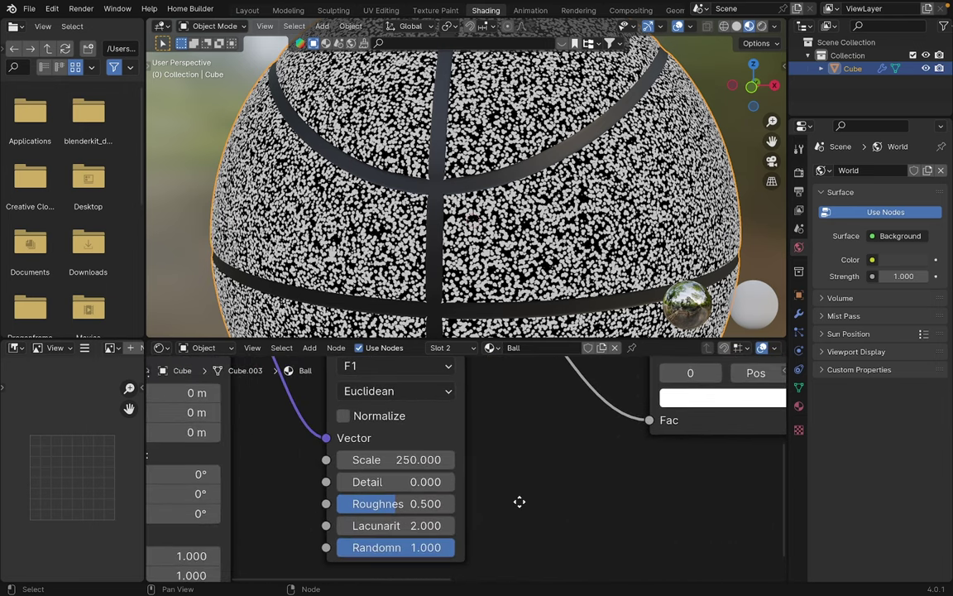
{"action": "middle_click_drag", "start_coordinate": [517, 502], "coordinate": [543, 480]}
{"action": "scroll", "coordinate": [542, 485], "scroll_direction": "up", "scroll_amount": 1}
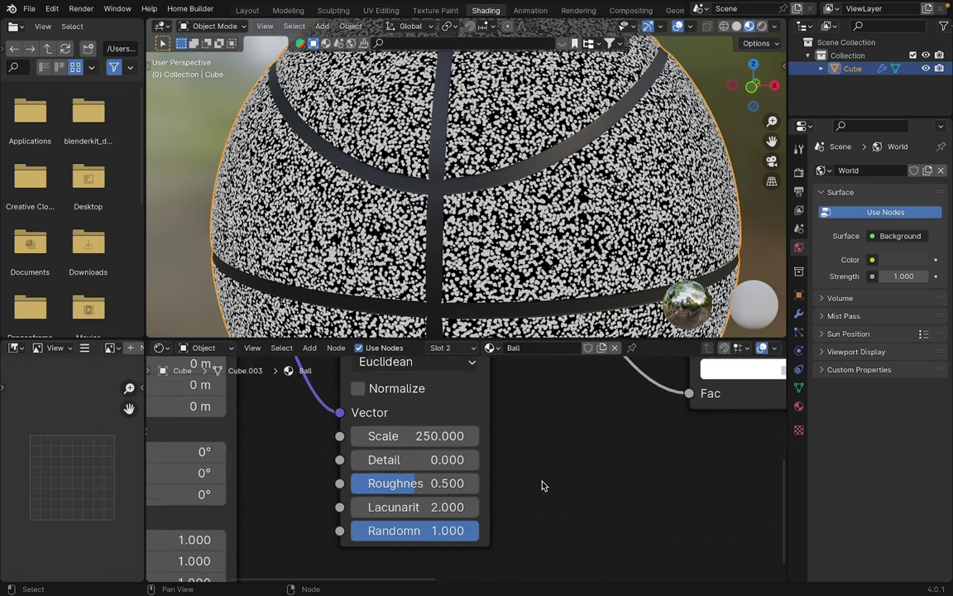
{"action": "left_click", "coordinate": [449, 532]}
{"action": "key", "text": "Return"}
{"action": "scroll", "coordinate": [455, 194], "scroll_direction": "down", "scroll_amount": 3}
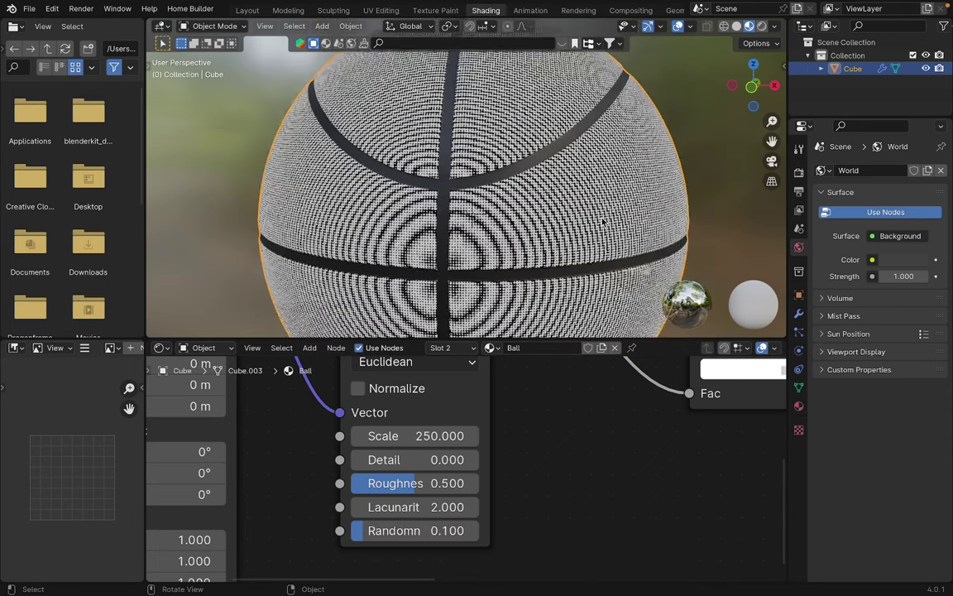
Connect the Texture Coordinate's UV output to the Mapping node's Vector input in place of Generated
{"action": "middle_click_drag", "start_coordinate": [452, 194], "coordinate": [529, 193]}
{"action": "scroll", "coordinate": [528, 193], "scroll_direction": "up", "scroll_amount": 3}
{"action": "scroll", "coordinate": [528, 193], "scroll_direction": "down", "scroll_amount": 1}
{"action": "scroll", "coordinate": [468, 470], "scroll_direction": "down", "scroll_amount": 3}
{"action": "middle_click_drag", "start_coordinate": [606, 235], "coordinate": [496, 230]}
{"action": "middle_click_drag", "start_coordinate": [309, 499], "coordinate": [518, 545]}
{"action": "middle_click_drag", "start_coordinate": [355, 412], "coordinate": [361, 474]}
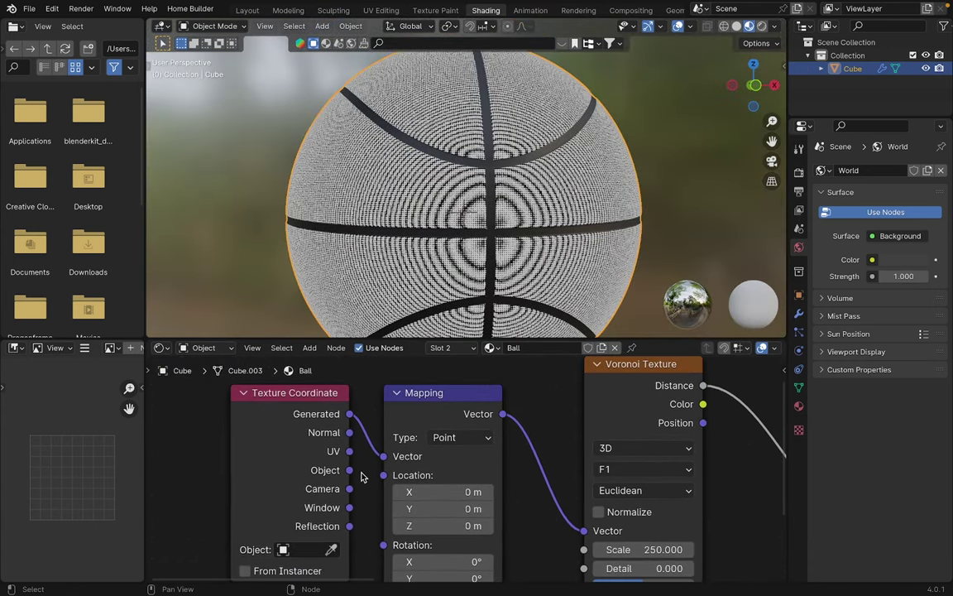
{"action": "scroll", "coordinate": [356, 469], "scroll_direction": "up", "scroll_amount": 3}
{"action": "left_click_drag", "start_coordinate": [370, 454], "coordinate": [370, 455]}
{"action": "scroll", "coordinate": [617, 171], "scroll_direction": "up", "scroll_amount": 5}
{"action": "scroll", "coordinate": [618, 171], "scroll_direction": "down", "scroll_amount": 4}
Set the Voronoi Texture's scale to 300
{"action": "middle_click_drag", "start_coordinate": [612, 178], "coordinate": [537, 236]}
{"action": "middle_click_drag", "start_coordinate": [538, 423], "coordinate": [451, 389]}
{"action": "scroll", "coordinate": [596, 187], "scroll_direction": "down", "scroll_amount": 1}
{"action": "middle_click_drag", "start_coordinate": [596, 187], "coordinate": [537, 160], "text": "shift"}
{"action": "scroll", "coordinate": [685, 490], "scroll_direction": "down", "scroll_amount": 1}
{"action": "middle_click_drag", "start_coordinate": [683, 487], "coordinate": [566, 420]}
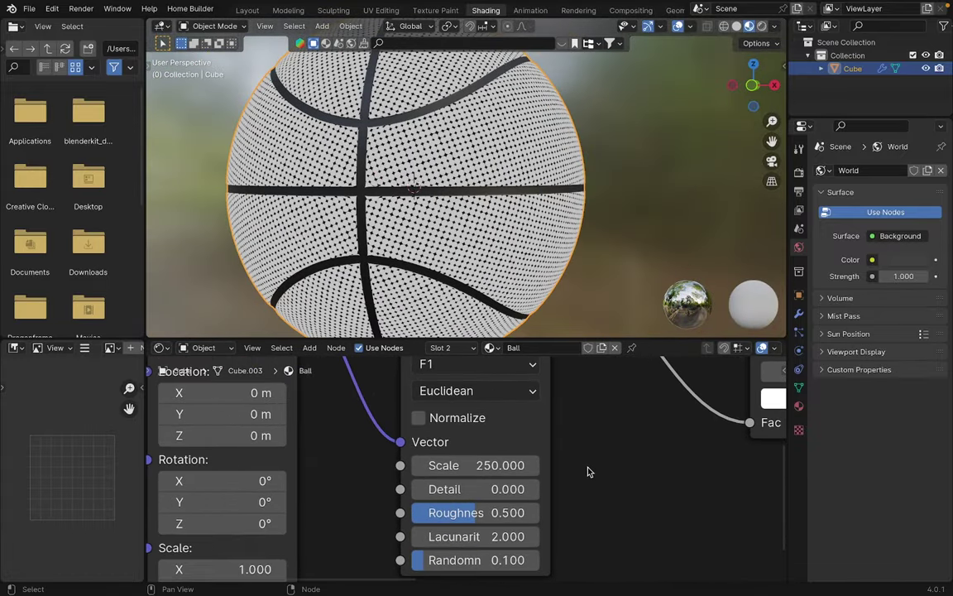
{"action": "scroll", "coordinate": [586, 470], "scroll_direction": "up", "scroll_amount": 1}
{"action": "left_click", "coordinate": [493, 464]}
{"action": "type", "text": "300"}
{"action": "key", "text": "Return"}
{"action": "scroll", "coordinate": [629, 283], "scroll_direction": "up", "scroll_amount": 2}
{"action": "scroll", "coordinate": [576, 478], "scroll_direction": "down", "scroll_amount": 2}
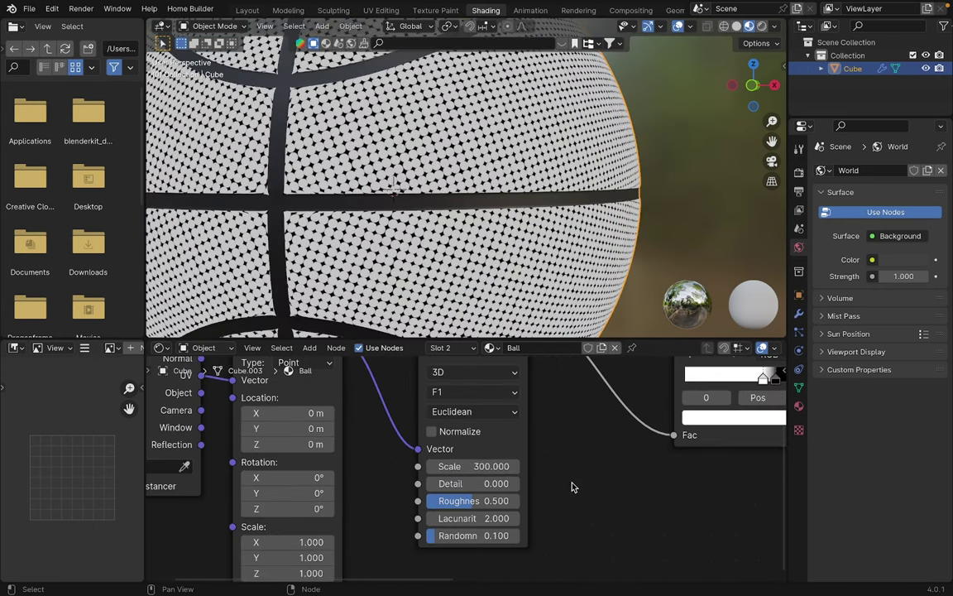
Move the Color Ramp's black stop to position 0.541 and check the dot pattern on the ball
{"action": "middle_click_drag", "start_coordinate": [577, 477], "coordinate": [328, 514]}
{"action": "scroll", "coordinate": [546, 427], "scroll_direction": "up", "scroll_amount": 5}
{"action": "mouse_move", "coordinate": [552, 395]}
{"action": "left_mouse_down"}
{"action": "mouse_move", "coordinate": [598, 397]}
{"action": "mouse_move", "coordinate": [555, 407]}
{"action": "left_mouse_up"}
{"action": "scroll", "coordinate": [485, 217], "scroll_direction": "down", "scroll_amount": 5}
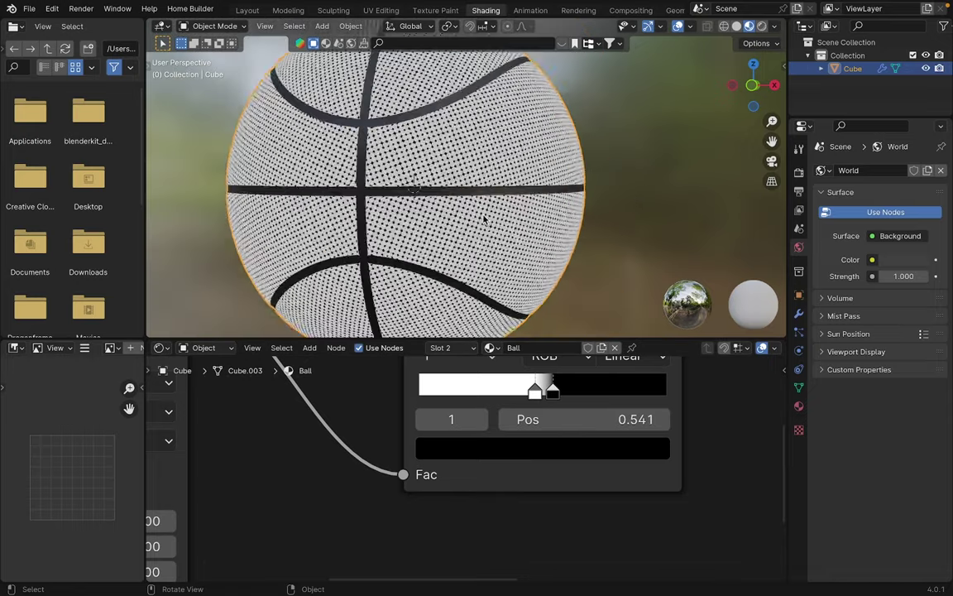
{"action": "middle_click_drag", "start_coordinate": [485, 217], "coordinate": [571, 236]}
{"action": "scroll", "coordinate": [571, 236], "scroll_direction": "up", "scroll_amount": 7}
{"action": "scroll", "coordinate": [552, 482], "scroll_direction": "down", "scroll_amount": 8}
Insert the Principled BSDF into the link between the Color Ramp and the Material Output, with the ramp feeding Base Color
{"action": "middle_click_drag", "start_coordinate": [537, 492], "coordinate": [410, 500]}
{"action": "left_click_drag", "start_coordinate": [514, 410], "coordinate": [549, 447]}
{"action": "scroll", "coordinate": [546, 550], "scroll_direction": "up", "scroll_amount": 4}
{"action": "middle_click_drag", "start_coordinate": [547, 550], "coordinate": [565, 504]}
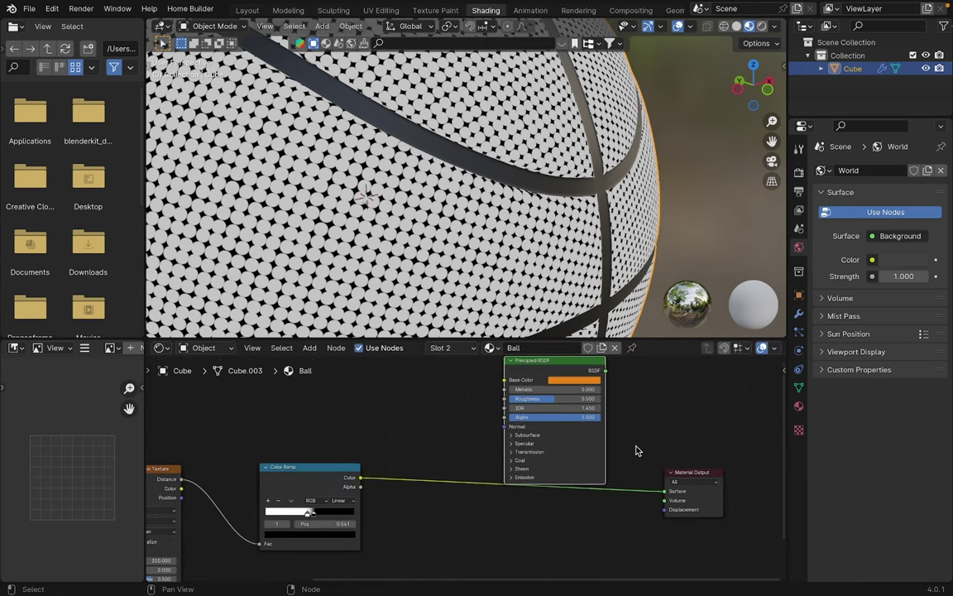
{"action": "middle_click_drag", "start_coordinate": [646, 439], "coordinate": [656, 445]}
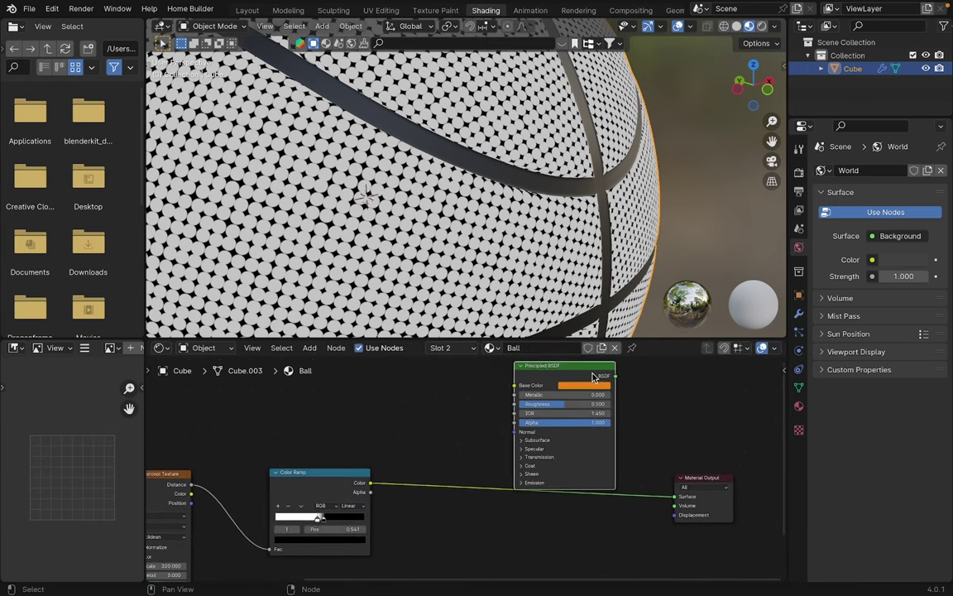
{"action": "left_click_drag", "start_coordinate": [589, 375], "coordinate": [575, 466]}
Add a second Color Ramp on the link between the first Color Ramp and the Principled BSDF's Base Color
{"action": "middle_click_drag", "start_coordinate": [410, 522], "coordinate": [466, 499]}
{"action": "scroll", "coordinate": [467, 499], "scroll_direction": "up", "scroll_amount": 2}
{"action": "key", "text": "shift+a"}
{"action": "type", "text": "color"}
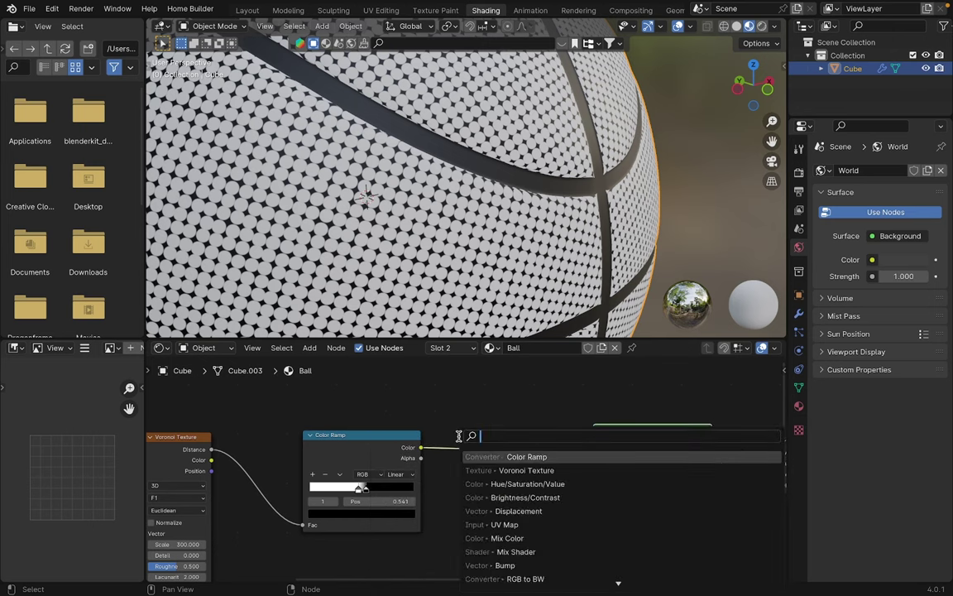
{"action": "left_click", "coordinate": [480, 470]}
{"action": "left_click", "coordinate": [457, 406]}
{"action": "scroll", "coordinate": [629, 434], "scroll_direction": "up", "scroll_amount": 9}
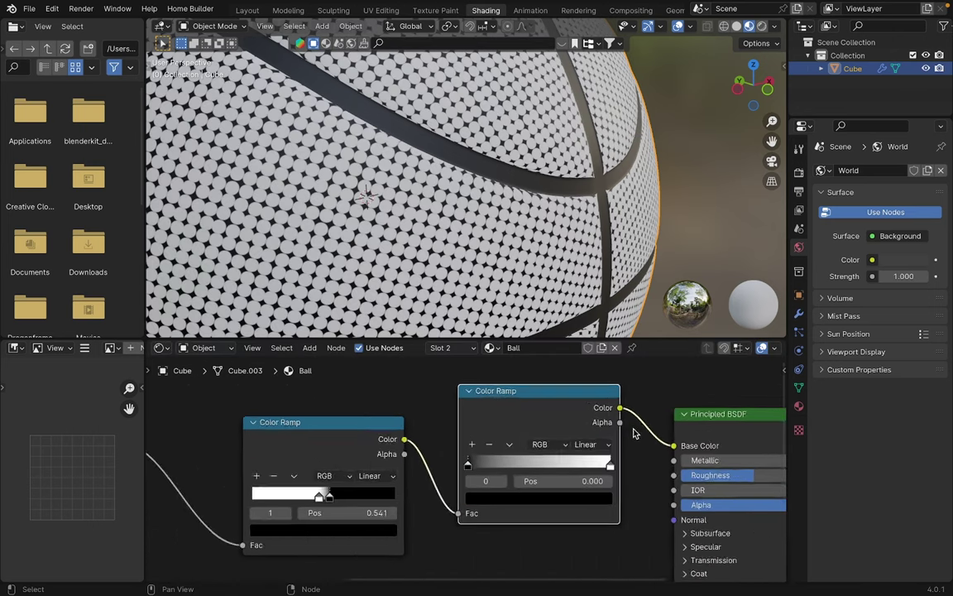
Change the black stop of the second Color Ramp to a saturated purple
{"action": "left_click", "coordinate": [518, 514]}
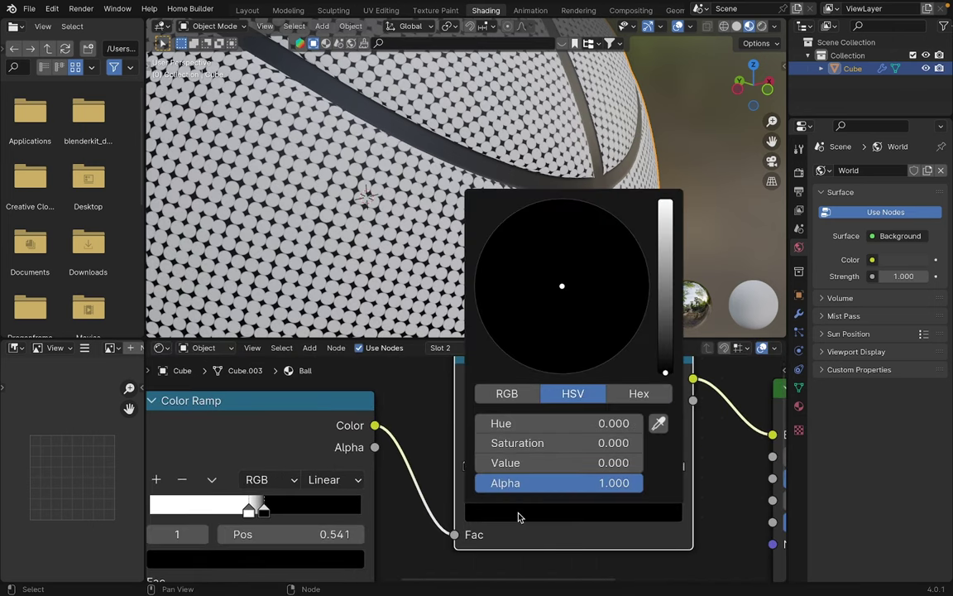
{"action": "left_click", "coordinate": [657, 366]}
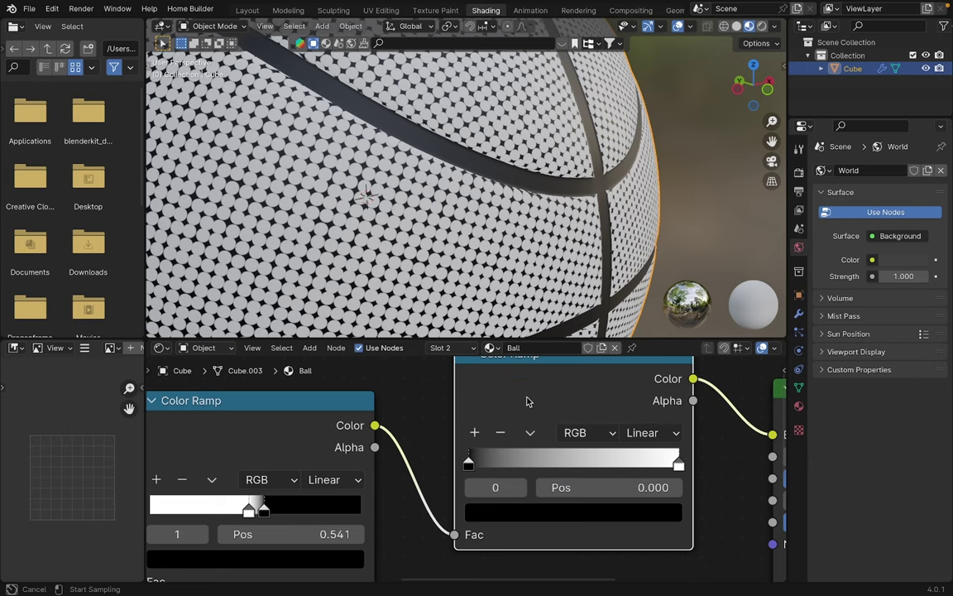
{"action": "left_click", "coordinate": [496, 510]}
{"action": "left_click_drag", "start_coordinate": [664, 353], "coordinate": [666, 268]}
{"action": "mouse_move", "coordinate": [573, 315]}
{"action": "left_mouse_down"}
{"action": "mouse_move", "coordinate": [584, 331]}
{"action": "mouse_move", "coordinate": [627, 296]}
{"action": "mouse_move", "coordinate": [665, 225]}
{"action": "left_mouse_up"}
Recolor the second Color Ramp's white end stop by sampling the purple of its first stop with the eyedropper
{"action": "left_click", "coordinate": [678, 467]}
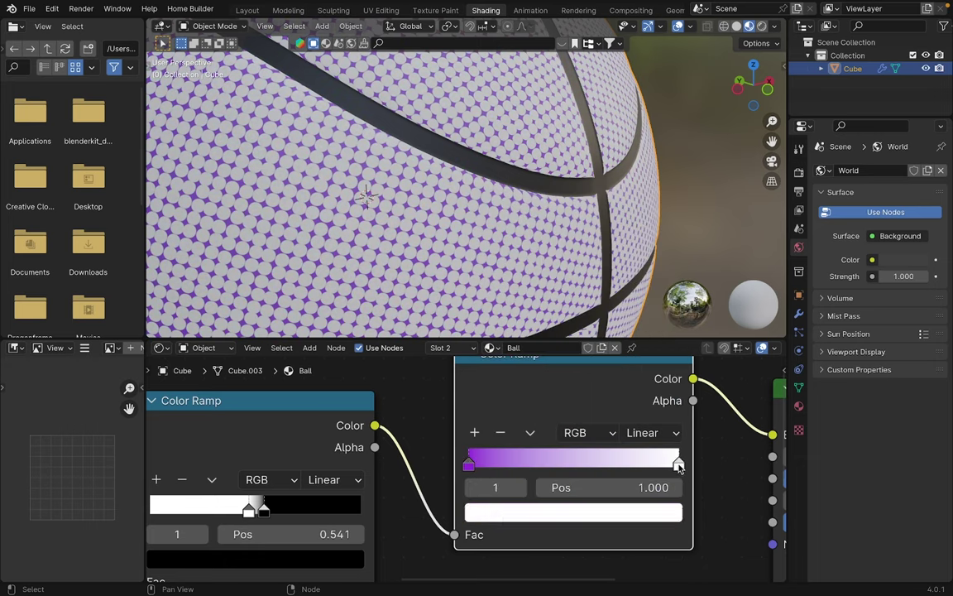
{"action": "left_click", "coordinate": [646, 515]}
{"action": "left_click_drag", "start_coordinate": [602, 355], "coordinate": [592, 318]}
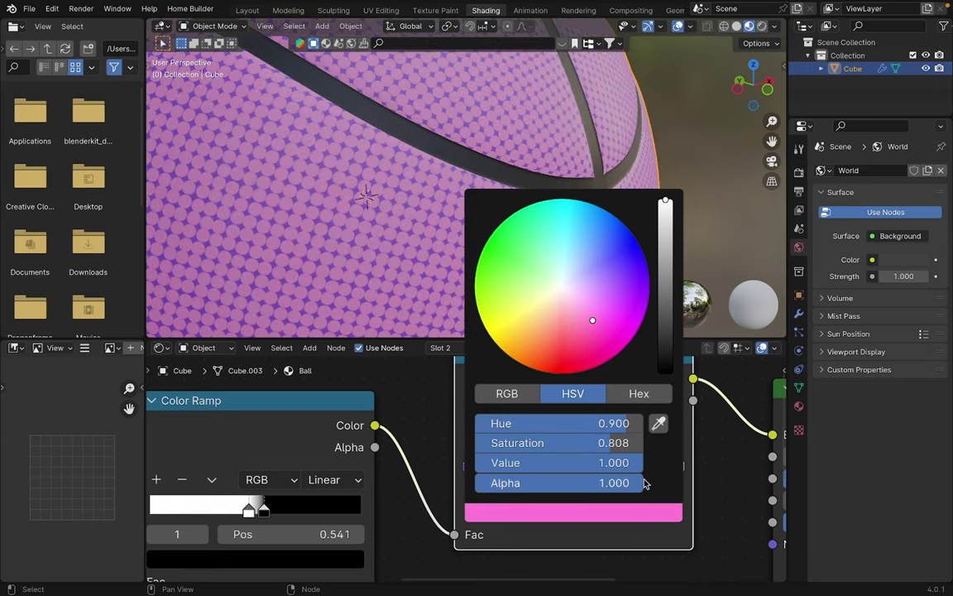
{"action": "left_click", "coordinate": [659, 422]}
{"action": "left_click", "coordinate": [474, 465]}
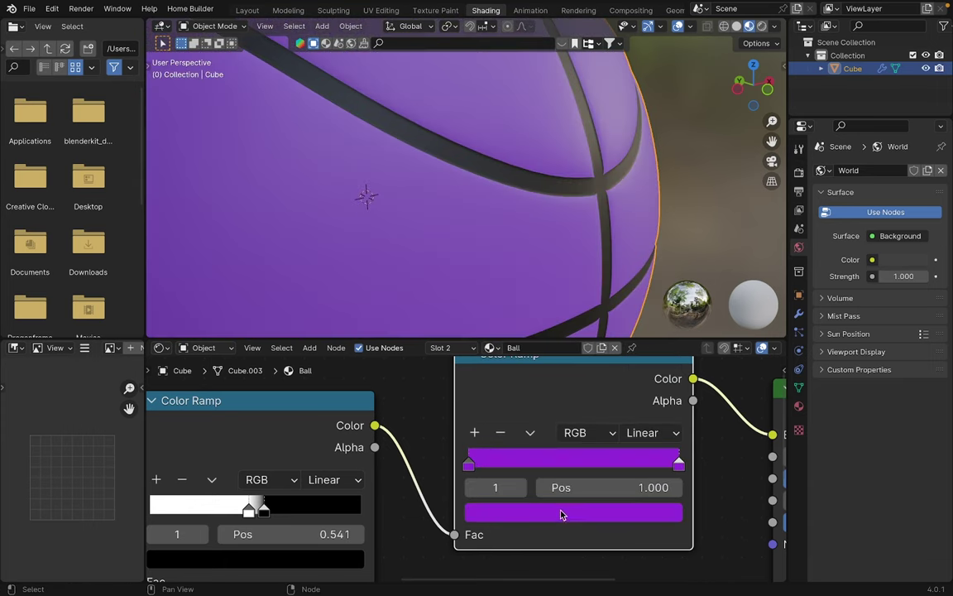
Darken the second Color Ramp's end stop to a value of 0.373
{"action": "left_click", "coordinate": [577, 518]}
{"action": "left_click_drag", "start_coordinate": [662, 295], "coordinate": [666, 264]}
{"action": "left_click", "coordinate": [577, 512]}
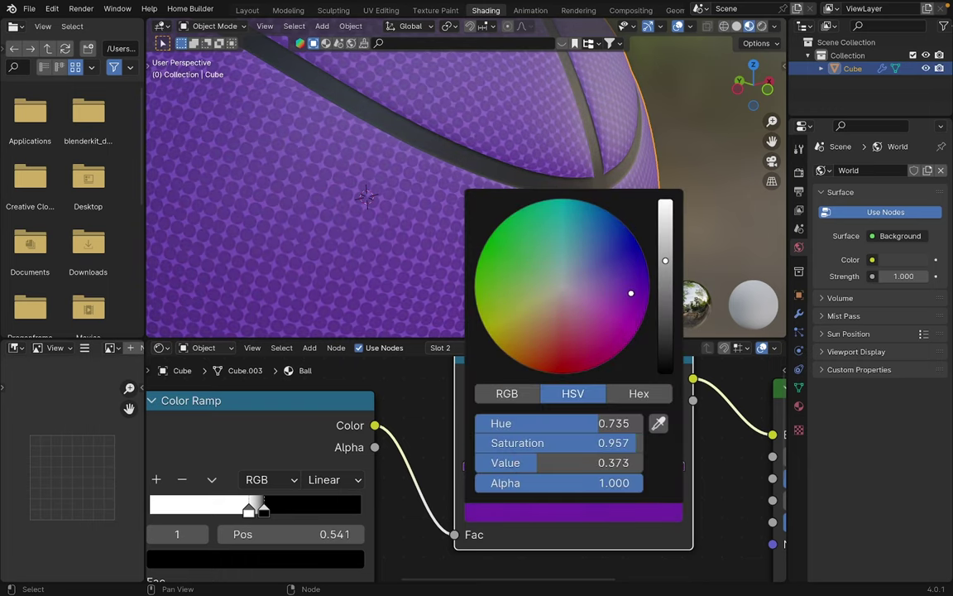
{"action": "middle_click_drag", "start_coordinate": [645, 155], "coordinate": [494, 215]}
{"action": "middle_click_drag", "start_coordinate": [429, 431], "coordinate": [459, 431]}
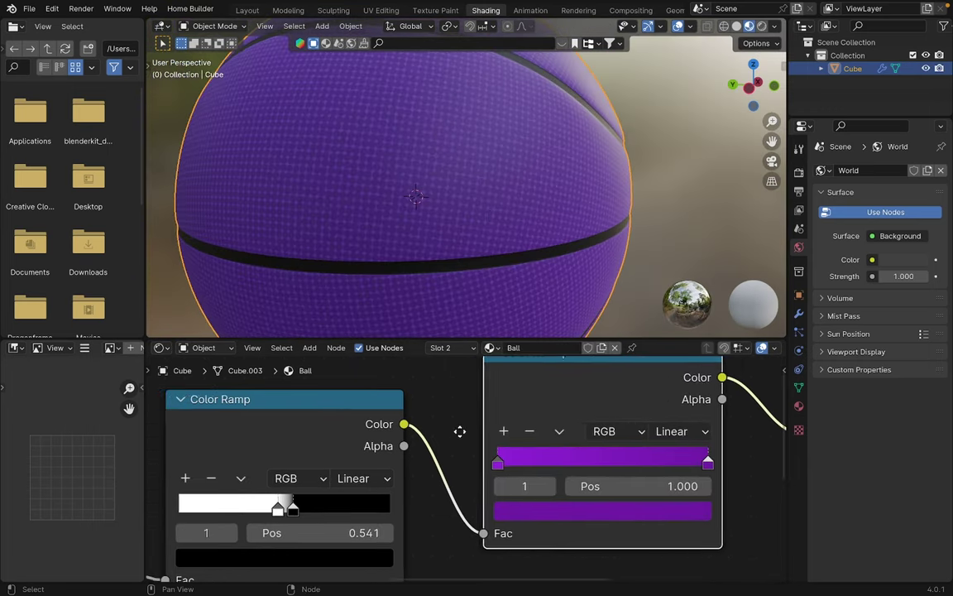
Shift the first Color Ramp away from the second, and add a Bump node below the purple Color Ramp
{"action": "scroll", "coordinate": [460, 431], "scroll_direction": "down", "scroll_amount": 5}
{"action": "left_click_drag", "start_coordinate": [476, 377], "coordinate": [454, 374]}
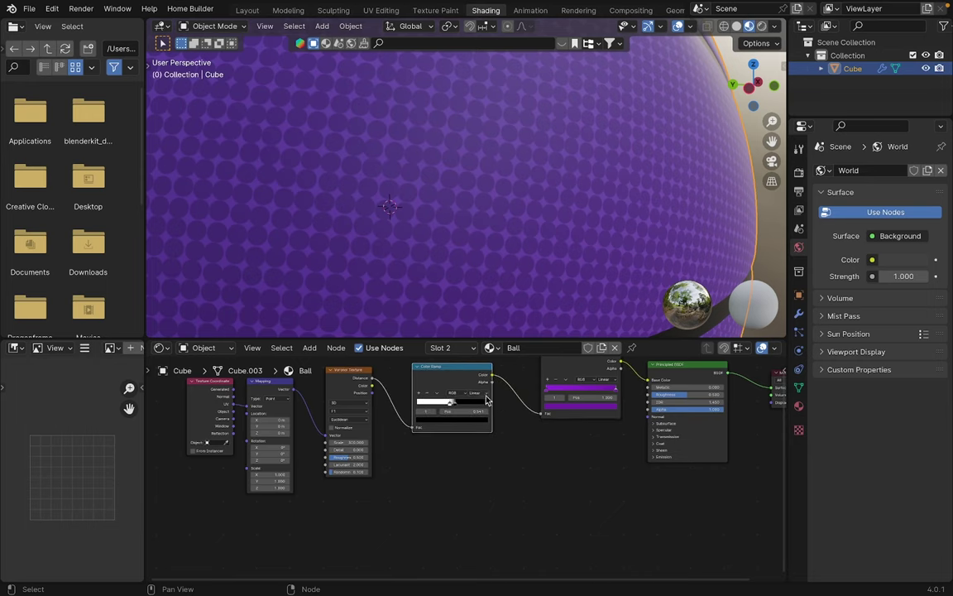
{"action": "middle_click_drag", "start_coordinate": [553, 457], "coordinate": [487, 505]}
{"action": "scroll", "coordinate": [528, 468], "scroll_direction": "up", "scroll_amount": 1}
{"action": "scroll", "coordinate": [487, 505], "scroll_direction": "up", "scroll_amount": 1}
{"action": "key", "text": "shift+a"}
{"action": "type", "text": "bump"}
{"action": "key", "text": "Return"}
{"action": "left_click", "coordinate": [478, 470]}
{"action": "scroll", "coordinate": [474, 398], "scroll_direction": "up", "scroll_amount": 2}
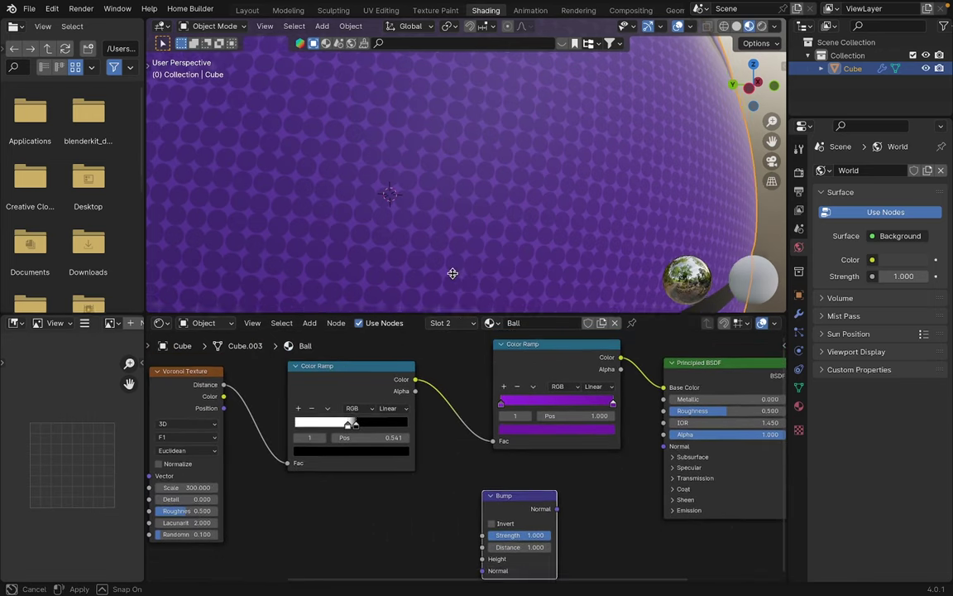
Connect the first Color Ramp's Color to the Bump's Height, and the Bump's Normal output to the Principled BSDF's Normal
{"action": "left_click_drag", "start_coordinate": [453, 272], "coordinate": [453, 258]}
{"action": "left_click_drag", "start_coordinate": [415, 351], "coordinate": [482, 530]}
{"action": "scroll", "coordinate": [543, 457], "scroll_direction": "up", "scroll_amount": 3}
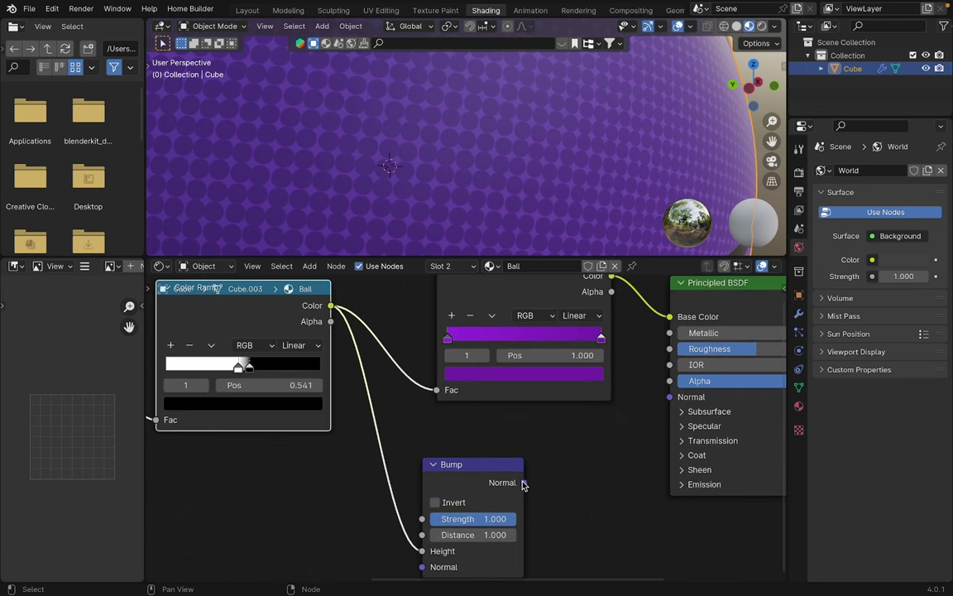
{"action": "left_click_drag", "start_coordinate": [524, 482], "coordinate": [672, 399]}
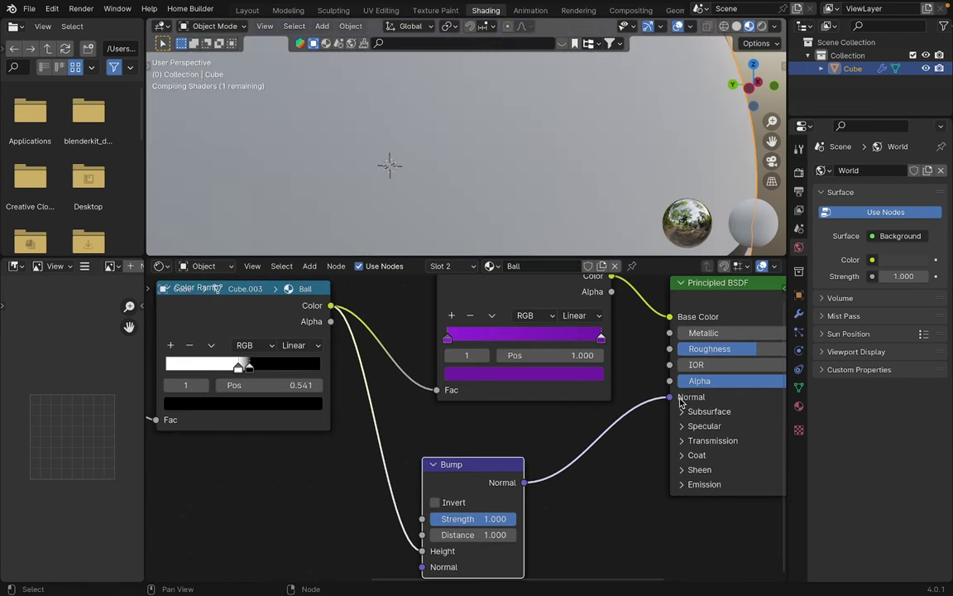
{"action": "scroll", "coordinate": [586, 175], "scroll_direction": "down", "scroll_amount": 4}
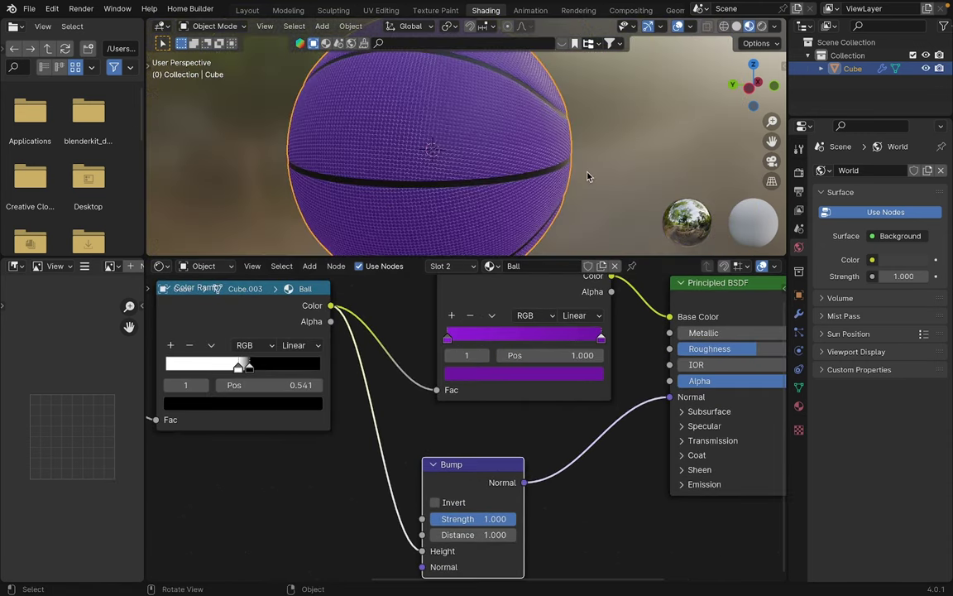
{"action": "scroll", "coordinate": [587, 174], "scroll_direction": "up", "scroll_amount": 3}
{"action": "scroll", "coordinate": [532, 173], "scroll_direction": "up", "scroll_amount": 2}
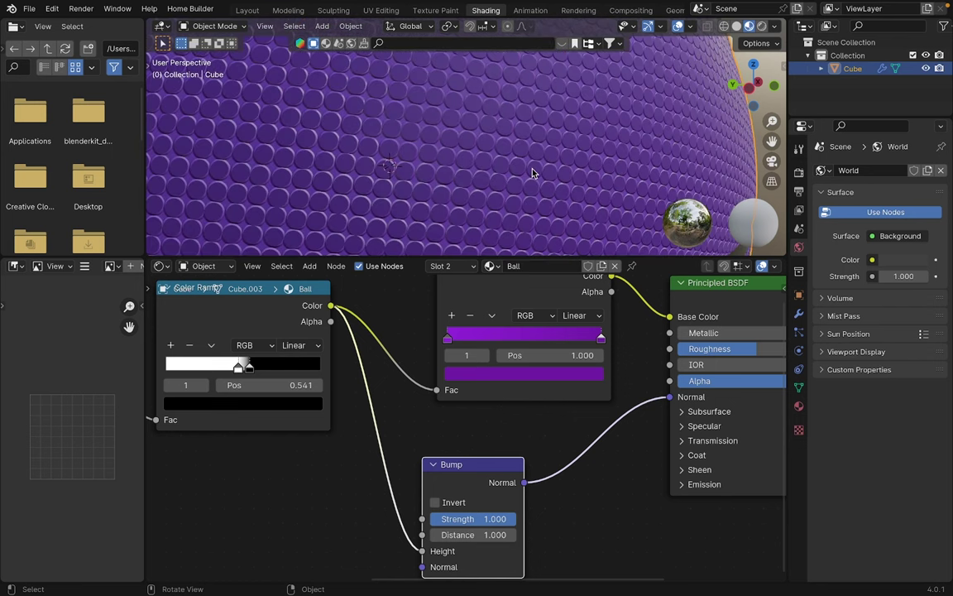
Set the Bump node's strength to 0.85 and inspect the ball's surface from several angles
{"action": "scroll", "coordinate": [589, 179], "scroll_direction": "down", "scroll_amount": 3}
{"action": "scroll", "coordinate": [594, 443], "scroll_direction": "up", "scroll_amount": 3}
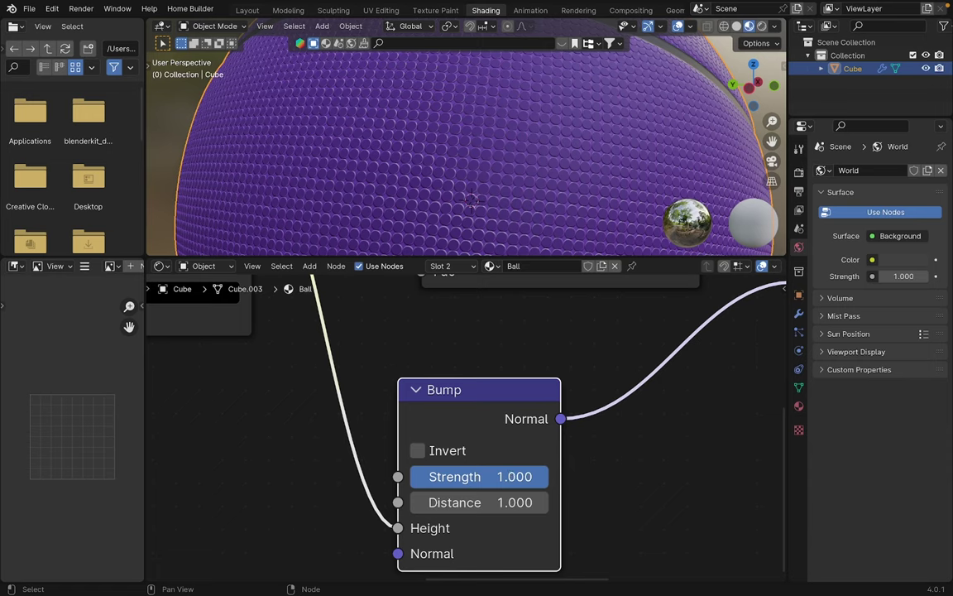
{"action": "left_click", "coordinate": [509, 476]}
{"action": "type", "text": "0.85"}
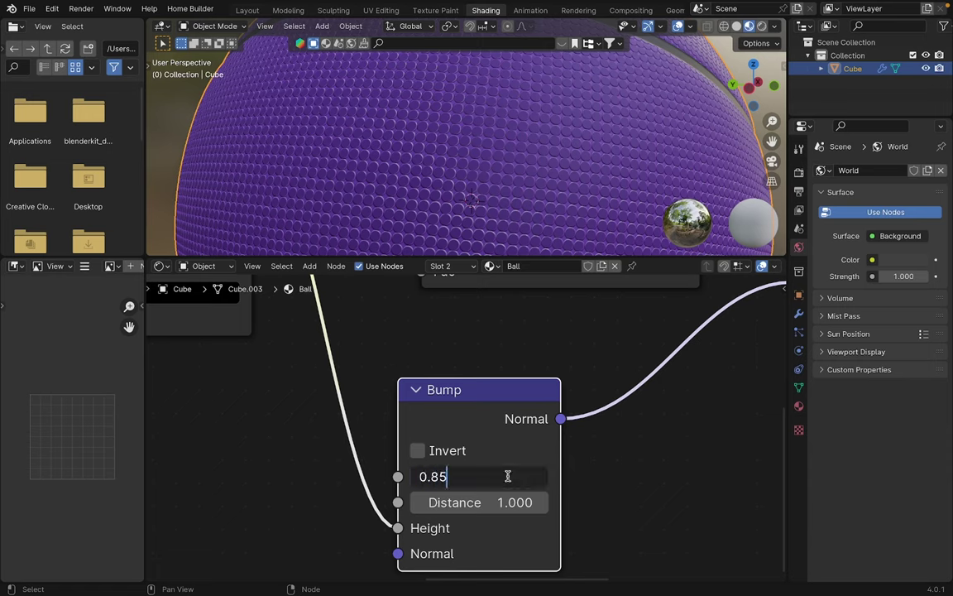
{"action": "key", "text": "Return"}
{"action": "scroll", "coordinate": [497, 115], "scroll_direction": "down", "scroll_amount": 4}
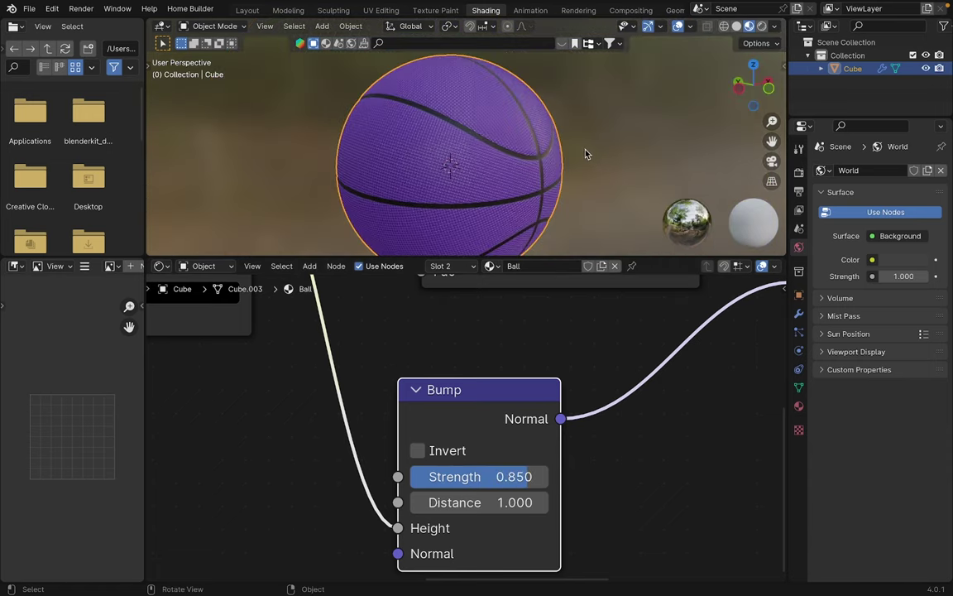
{"action": "scroll", "coordinate": [571, 153], "scroll_direction": "up", "scroll_amount": 3}
{"action": "scroll", "coordinate": [579, 166], "scroll_direction": "down", "scroll_amount": 1}
{"action": "scroll", "coordinate": [536, 373], "scroll_direction": "down", "scroll_amount": 2}
{"action": "scroll", "coordinate": [536, 373], "scroll_direction": "down", "scroll_amount": 4}
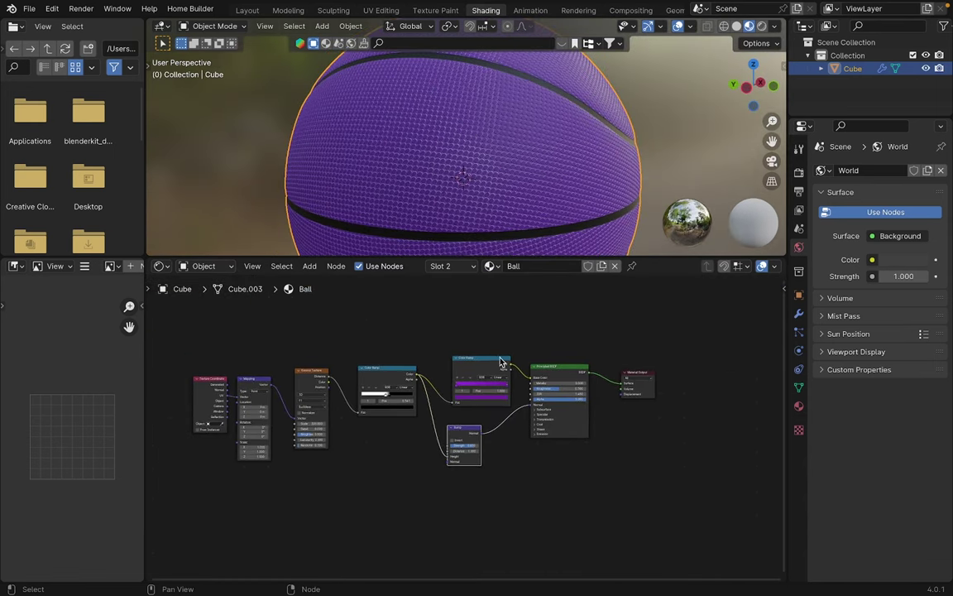
{"action": "middle_click_drag", "start_coordinate": [496, 207], "coordinate": [636, 134]}
{"action": "middle_click_drag", "start_coordinate": [542, 141], "coordinate": [618, 168]}
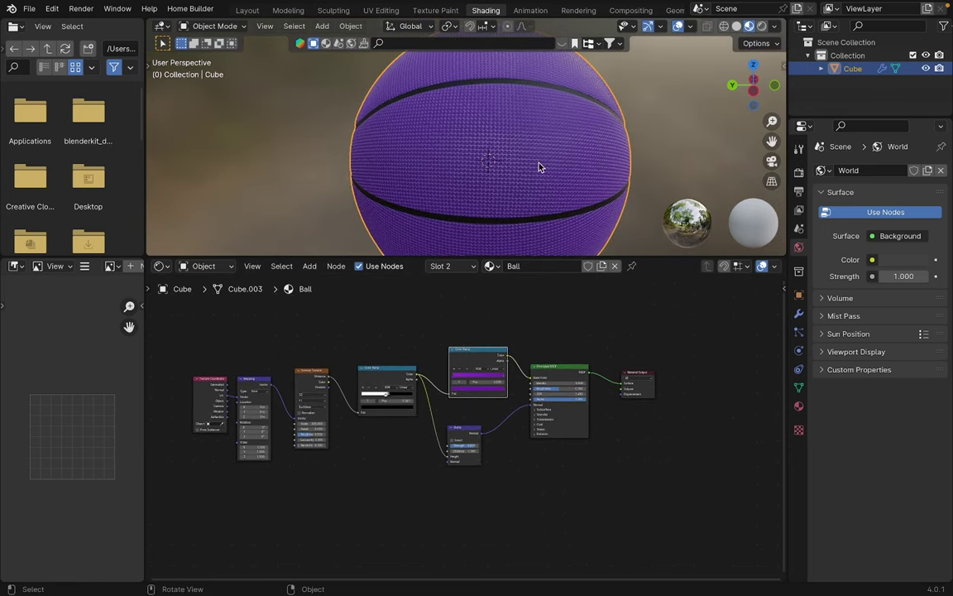
{"action": "middle_click_drag", "start_coordinate": [543, 164], "coordinate": [558, 142]}
{"action": "scroll", "coordinate": [558, 143], "scroll_direction": "down", "scroll_amount": 1}
{"action": "scroll", "coordinate": [496, 418], "scroll_direction": "up", "scroll_amount": 5}
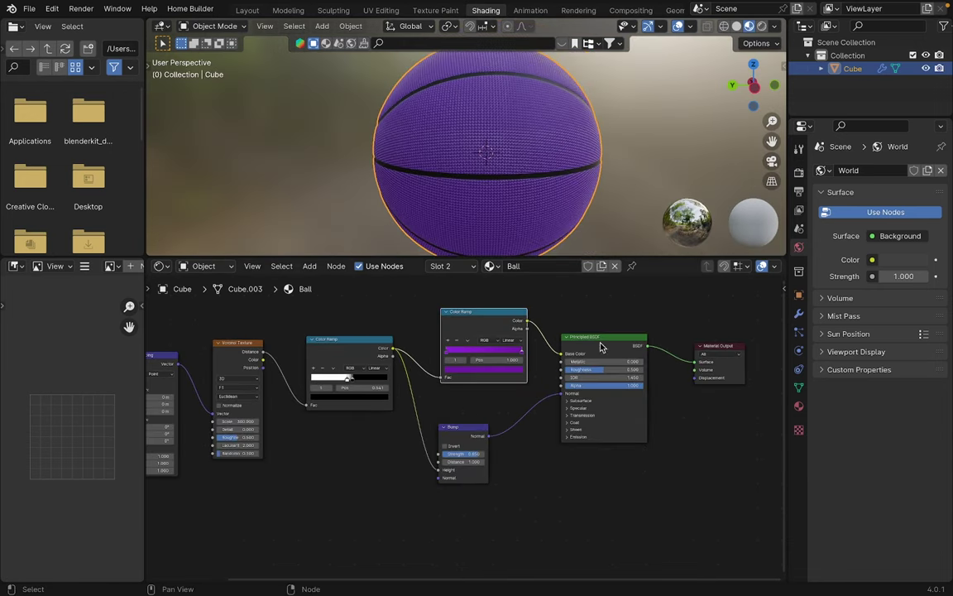
Add an Image Texture node in the empty space above the purple Color Ramp
{"action": "left_click_drag", "start_coordinate": [604, 341], "coordinate": [611, 347]}
{"action": "scroll", "coordinate": [683, 348], "scroll_direction": "down", "scroll_amount": 7}
{"action": "middle_click_drag", "start_coordinate": [671, 331], "coordinate": [560, 446]}
{"action": "scroll", "coordinate": [562, 364], "scroll_direction": "up", "scroll_amount": 1}
{"action": "middle_click_drag", "start_coordinate": [562, 364], "coordinate": [562, 393]}
{"action": "scroll", "coordinate": [562, 396], "scroll_direction": "up", "scroll_amount": 1}
{"action": "scroll", "coordinate": [536, 394], "scroll_direction": "up", "scroll_amount": 1}
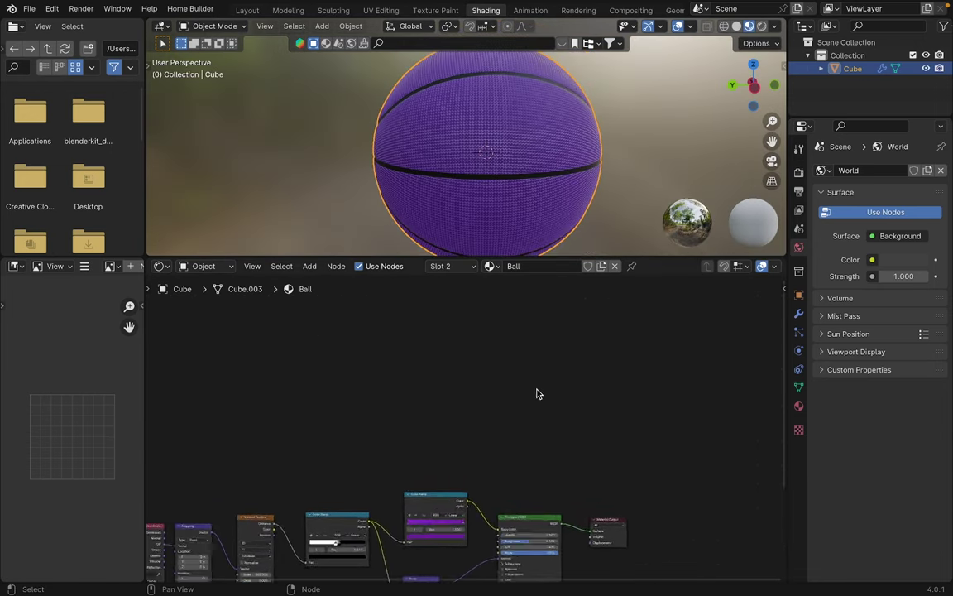
{"action": "key", "text": "shift+a"}
{"action": "left_click", "coordinate": [491, 366]}
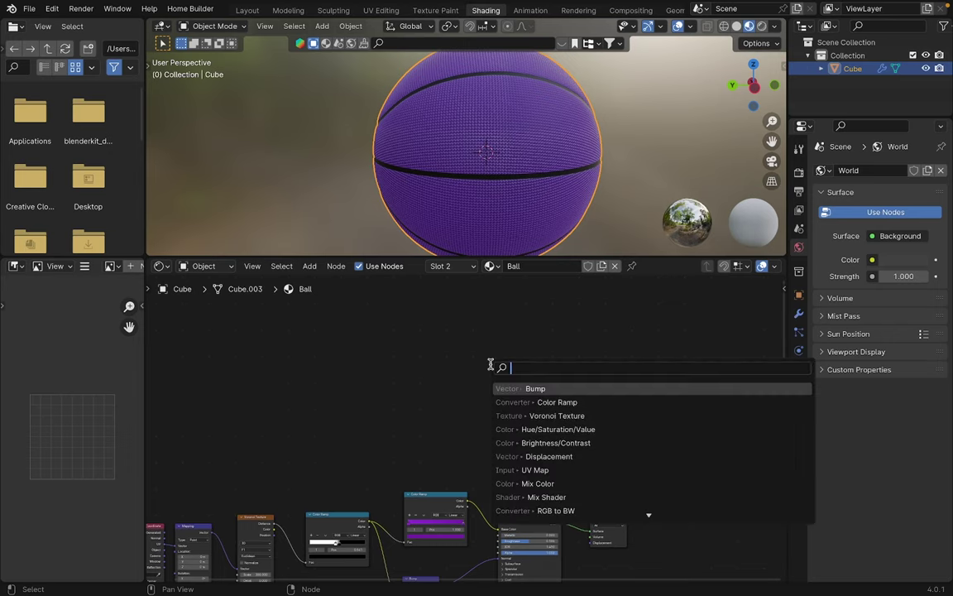
{"action": "type", "text": "image"}
{"action": "left_click", "coordinate": [500, 389]}
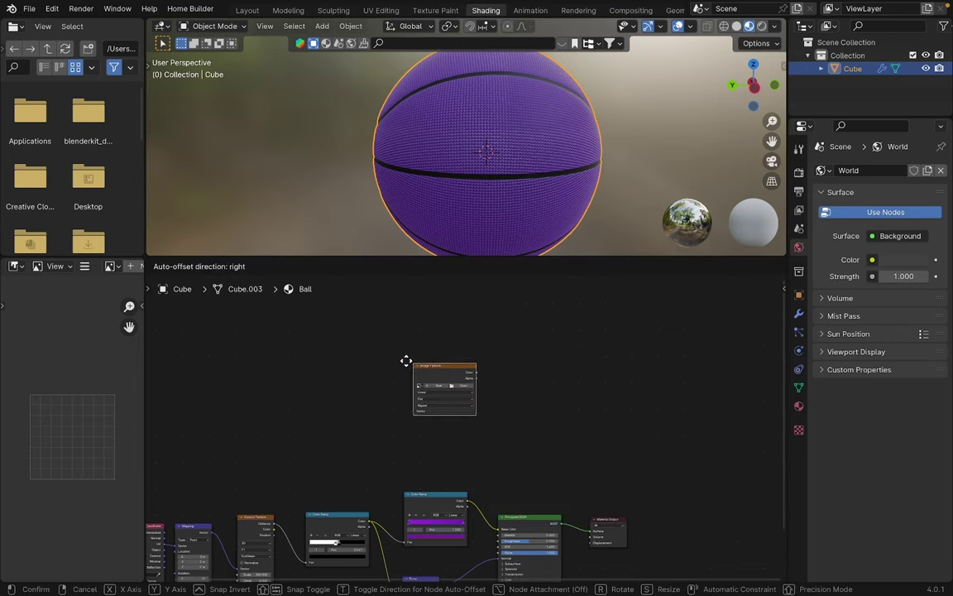
{"action": "left_click", "coordinate": [429, 359]}
{"action": "scroll", "coordinate": [429, 359], "scroll_direction": "up", "scroll_amount": 1}
{"action": "scroll", "coordinate": [480, 377], "scroll_direction": "up", "scroll_amount": 5}
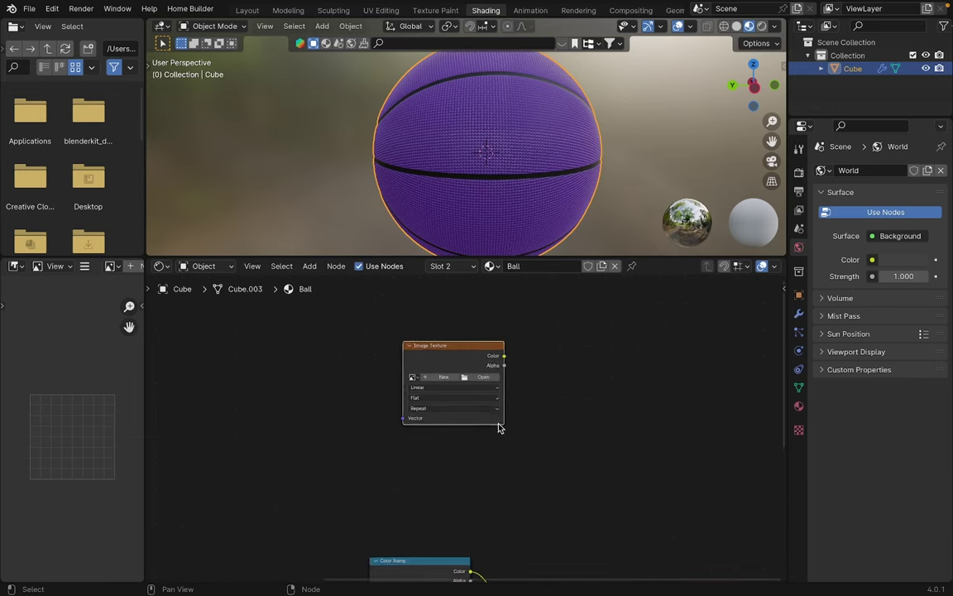
Load Lakers Texture 2.jpg from the Lakers Ball folder into the Image Texture node
{"action": "left_click", "coordinate": [494, 341]}
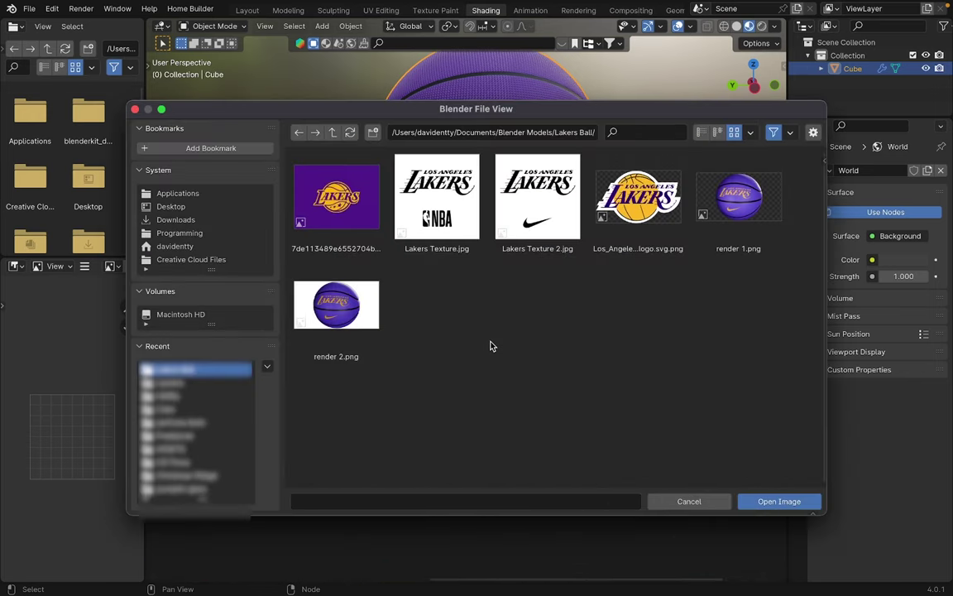
{"action": "left_click", "coordinate": [538, 203]}
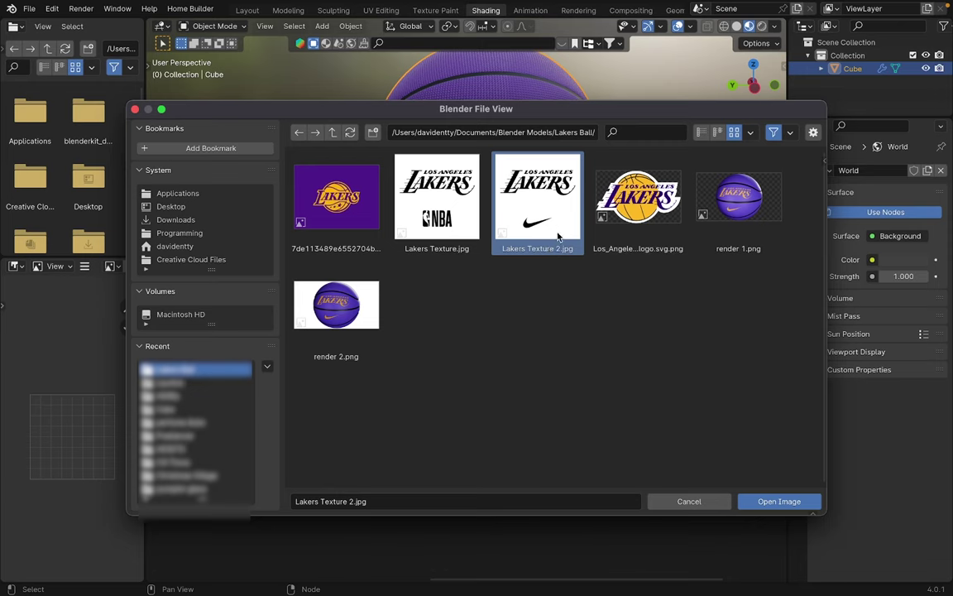
{"action": "left_click", "coordinate": [782, 501]}
{"action": "scroll", "coordinate": [638, 419], "scroll_direction": "down", "scroll_amount": 2}
{"action": "scroll", "coordinate": [635, 416], "scroll_direction": "up", "scroll_amount": 1}
{"action": "scroll", "coordinate": [615, 418], "scroll_direction": "up", "scroll_amount": 2}
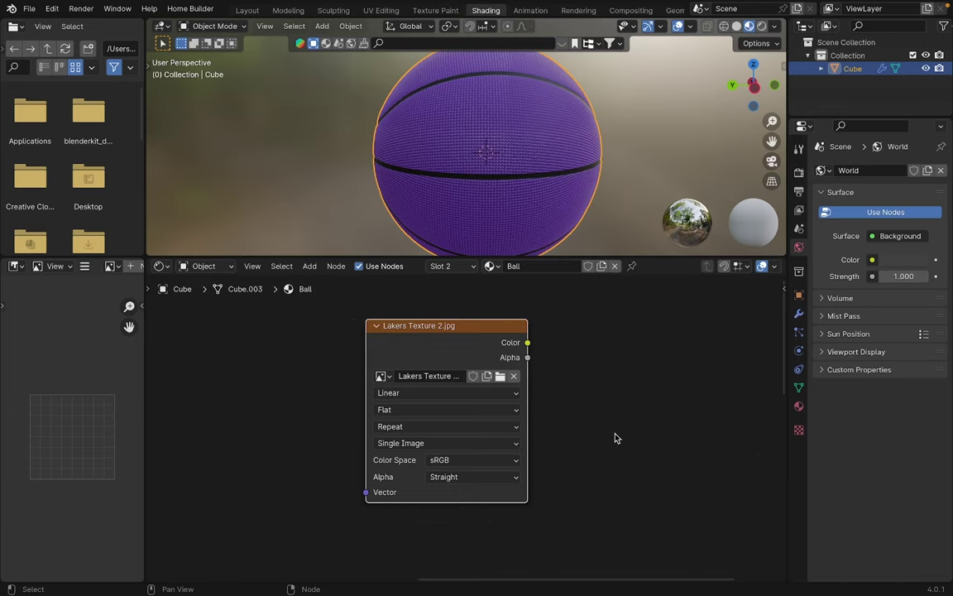
{"action": "scroll", "coordinate": [617, 427], "scroll_direction": "down", "scroll_amount": 1}
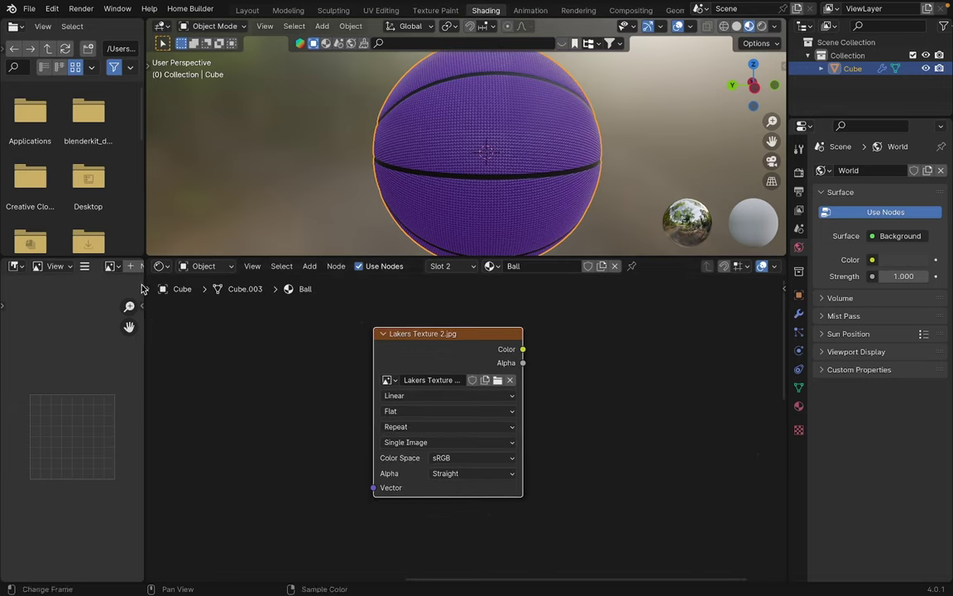
Widen the Image Editor and display the whole Lakers Texture 2.jpg image in it
{"action": "left_click_drag", "start_coordinate": [145, 288], "coordinate": [253, 281]}
{"action": "left_click", "coordinate": [111, 266]}
{"action": "left_click", "coordinate": [157, 284]}
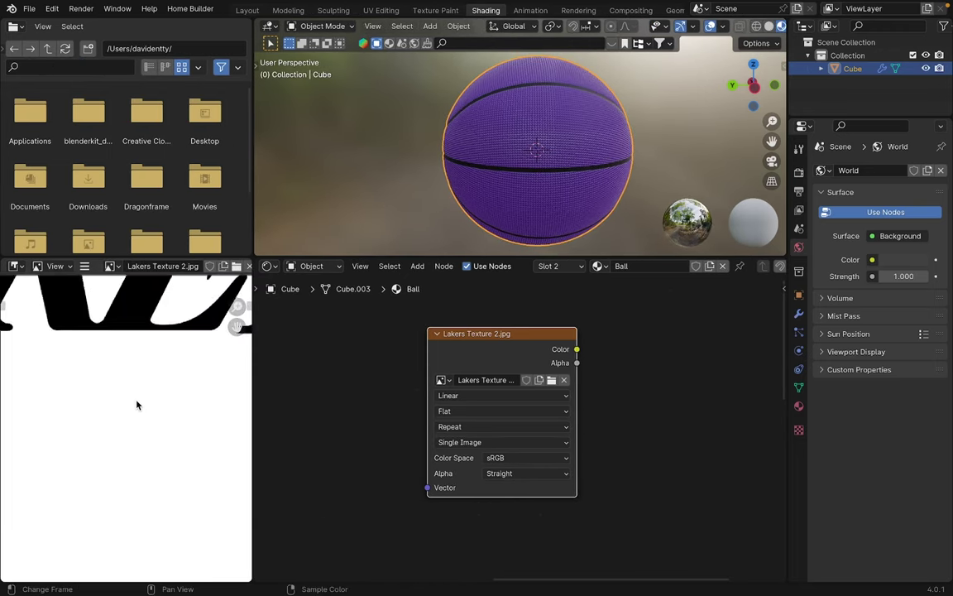
{"action": "scroll", "coordinate": [137, 405], "scroll_direction": "down", "scroll_amount": 6}
{"action": "scroll", "coordinate": [128, 368], "scroll_direction": "up", "scroll_amount": 2}
{"action": "scroll", "coordinate": [128, 368], "scroll_direction": "down", "scroll_amount": 1}
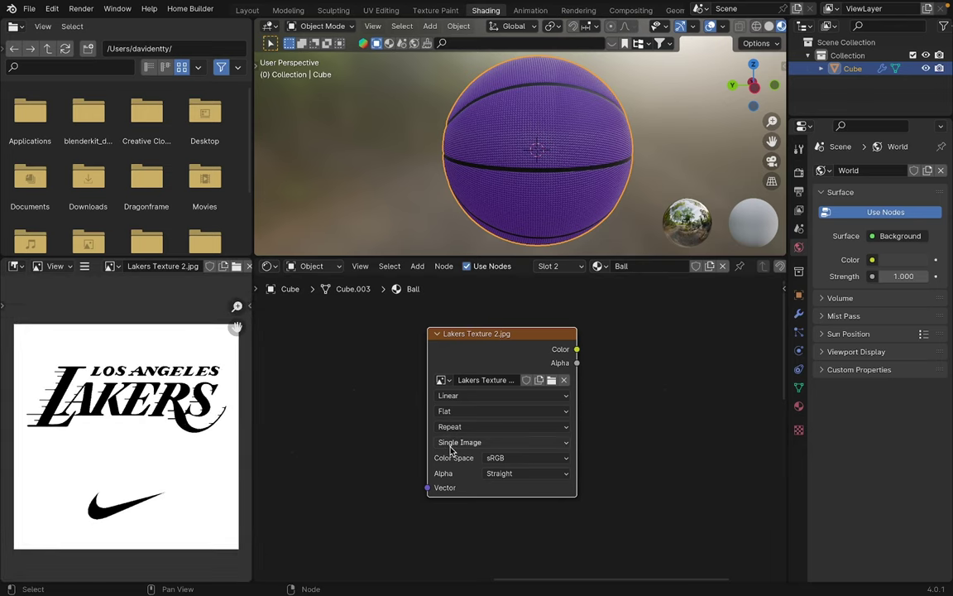
Add a connected Texture Coordinate and Mapping node setup to the Lakers image texture
{"action": "scroll", "coordinate": [694, 398], "scroll_direction": "down", "scroll_amount": 4}
{"action": "scroll", "coordinate": [598, 391], "scroll_direction": "up", "scroll_amount": 2}
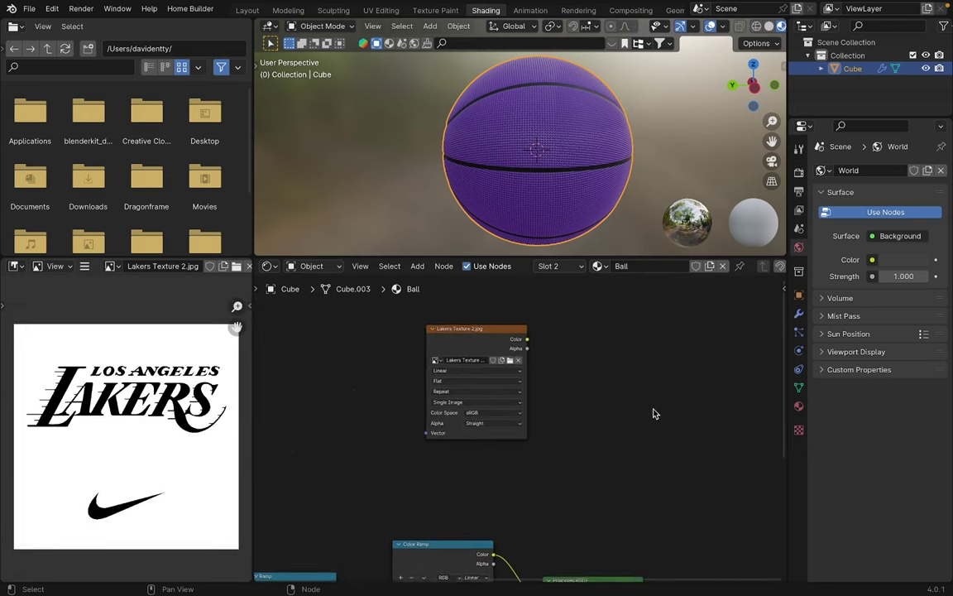
{"action": "middle_click_drag", "start_coordinate": [651, 408], "coordinate": [704, 430]}
{"action": "left_click", "coordinate": [539, 354]}
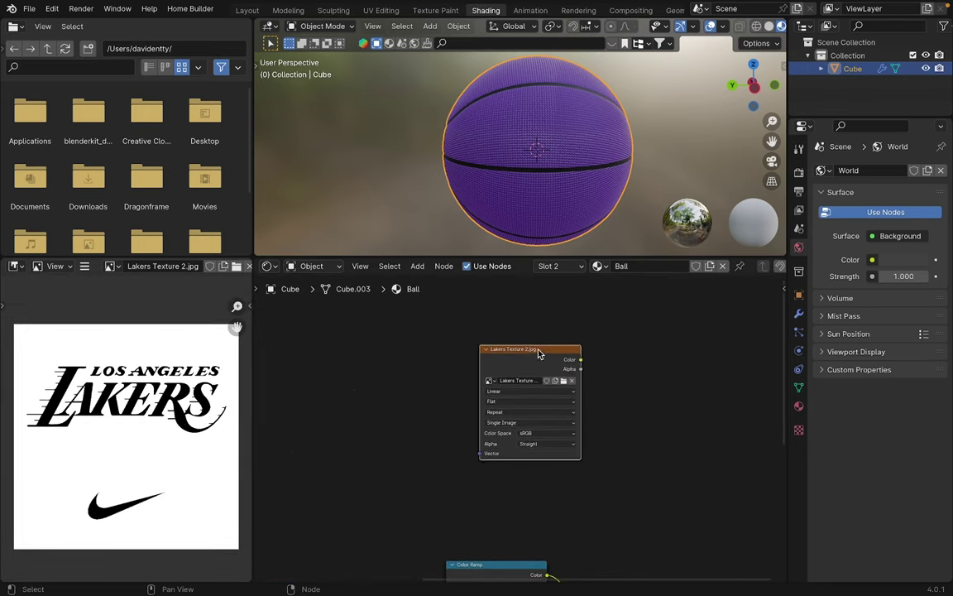
{"action": "key", "text": "ctrl+t"}
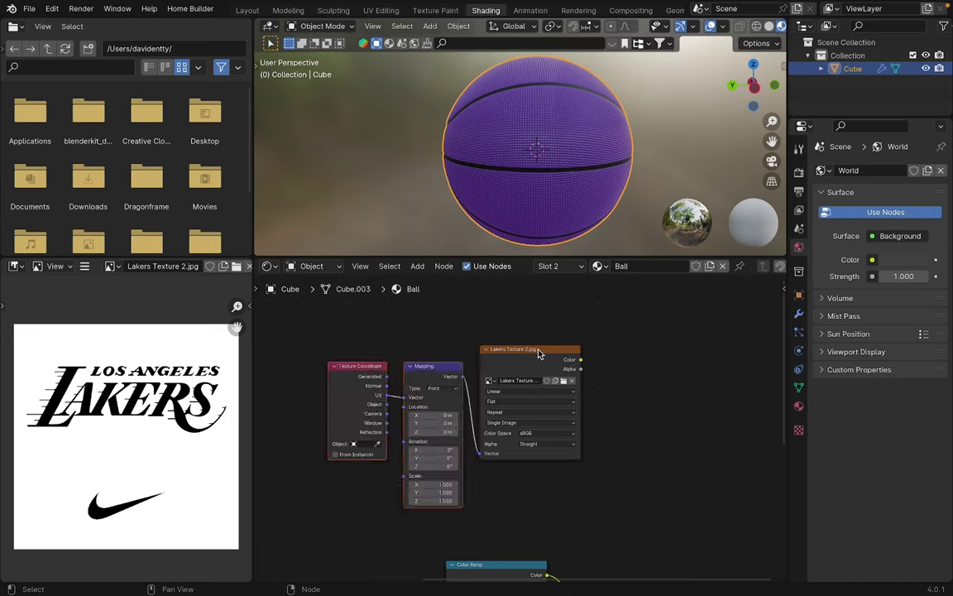
{"action": "left_click", "coordinate": [452, 354]}
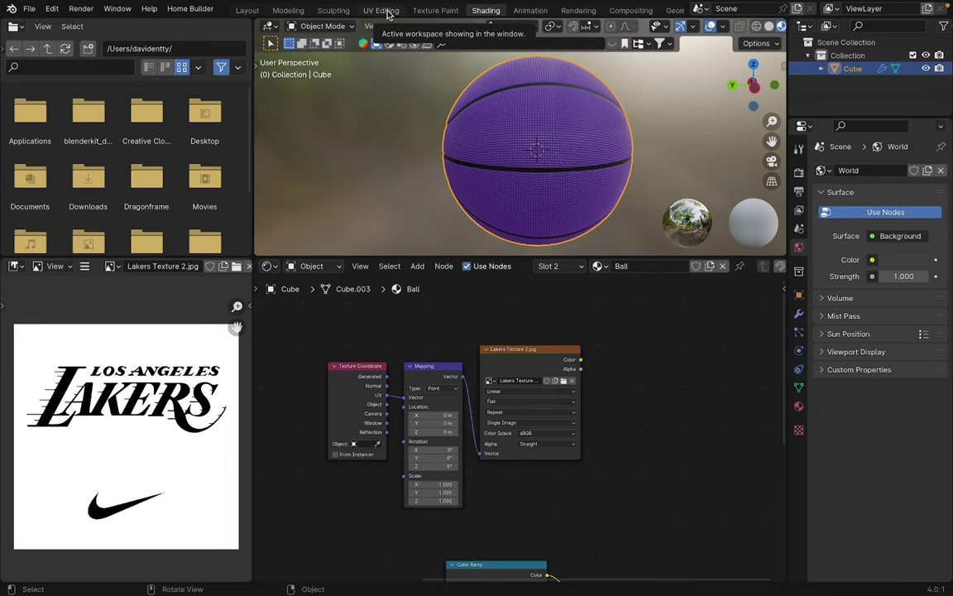
Switch to the UV Editing workspace and show Lakers Texture 2.jpg behind the ball's UV layout
{"action": "left_click", "coordinate": [380, 10]}
{"action": "left_click", "coordinate": [322, 27]}
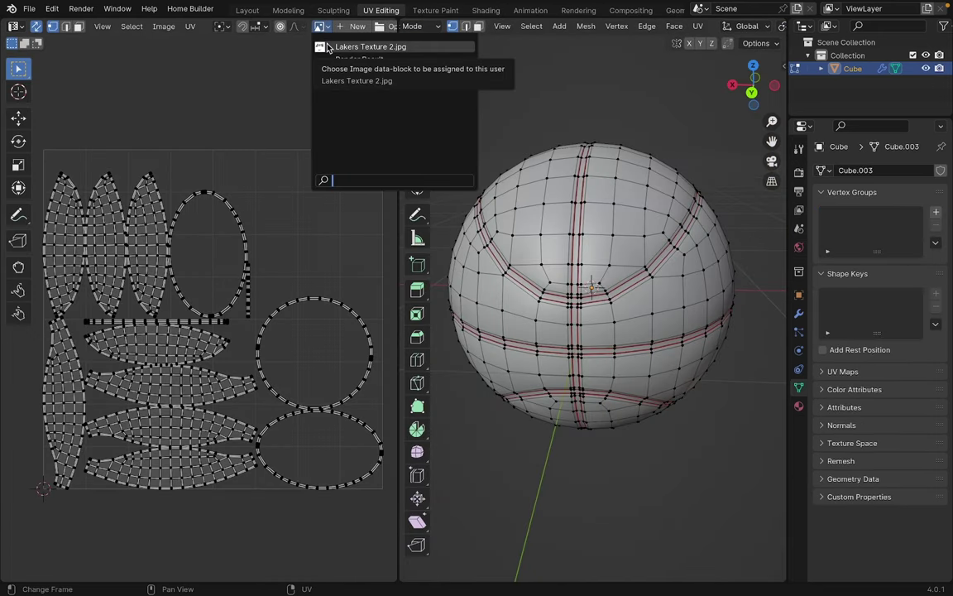
{"action": "left_click", "coordinate": [331, 46]}
{"action": "scroll", "coordinate": [309, 102], "scroll_direction": "down", "scroll_amount": 5}
{"action": "scroll", "coordinate": [273, 228], "scroll_direction": "down", "scroll_amount": 2}
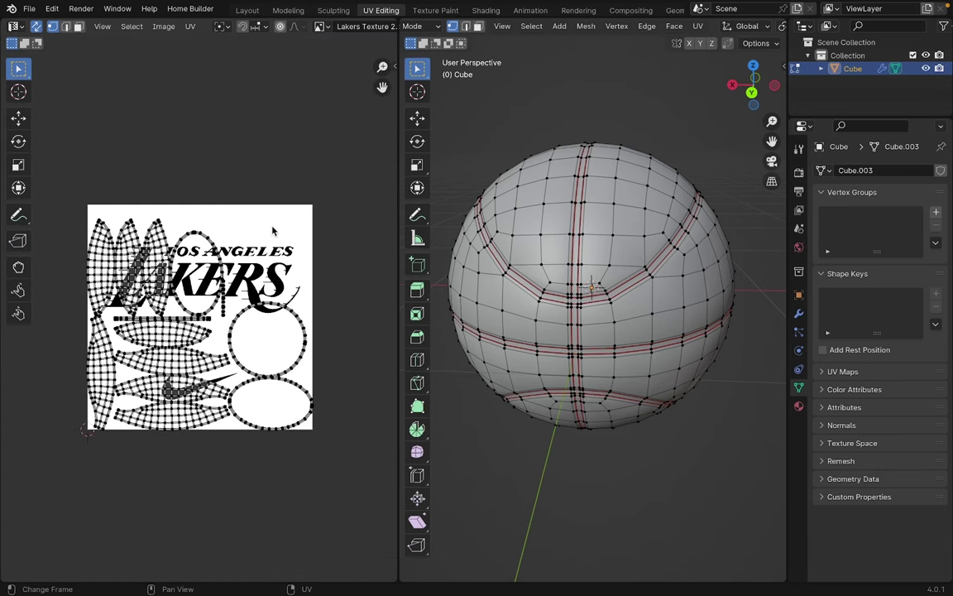
{"action": "middle_click_drag", "start_coordinate": [283, 225], "coordinate": [300, 226], "text": "shift"}
{"action": "scroll", "coordinate": [301, 227], "scroll_direction": "up", "scroll_amount": 1}
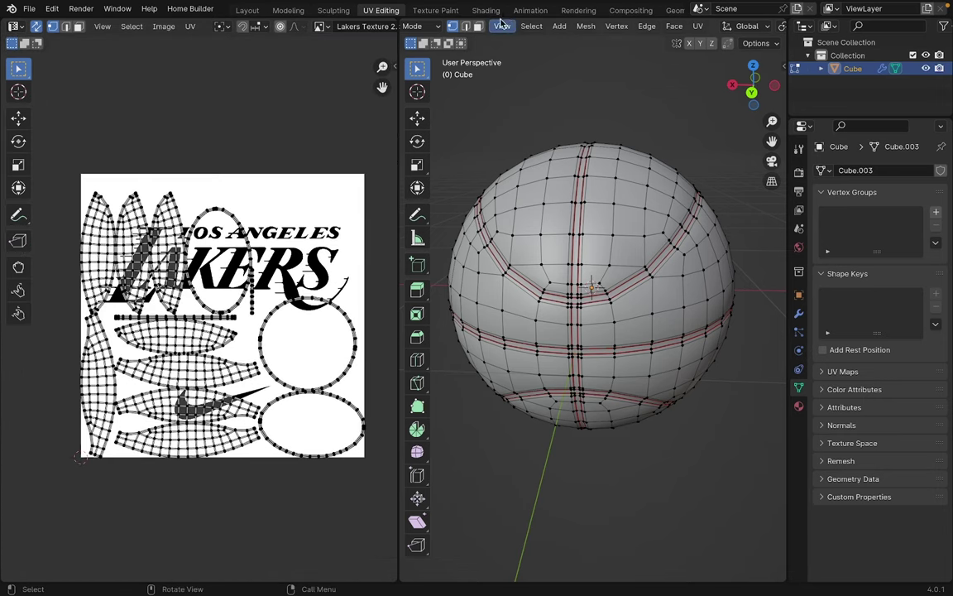
Add a second UV map to the ball's mesh and name it Lakers Logo
{"action": "scroll", "coordinate": [298, 26], "scroll_direction": "down", "scroll_amount": 5}
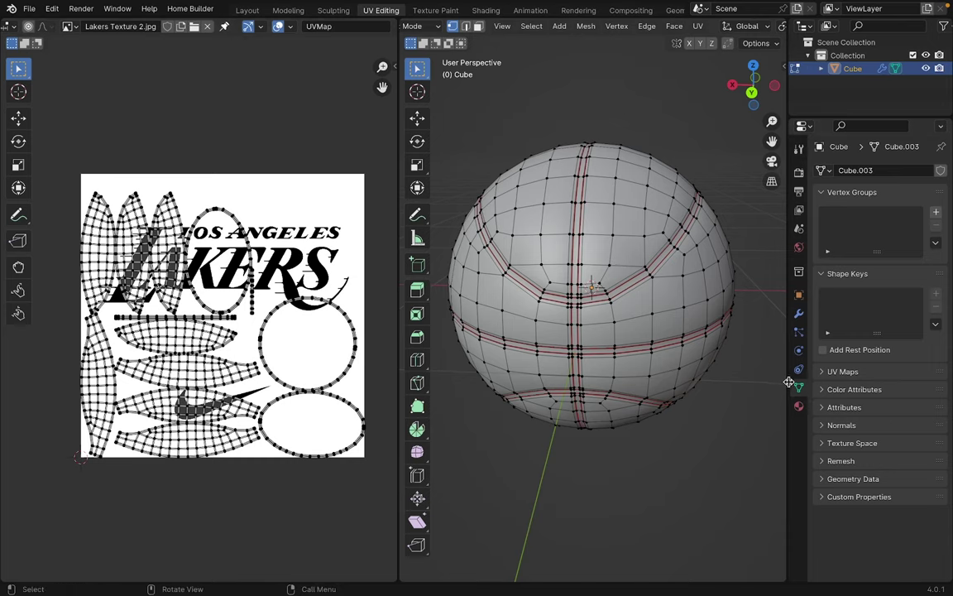
{"action": "key", "text": "Tab"}
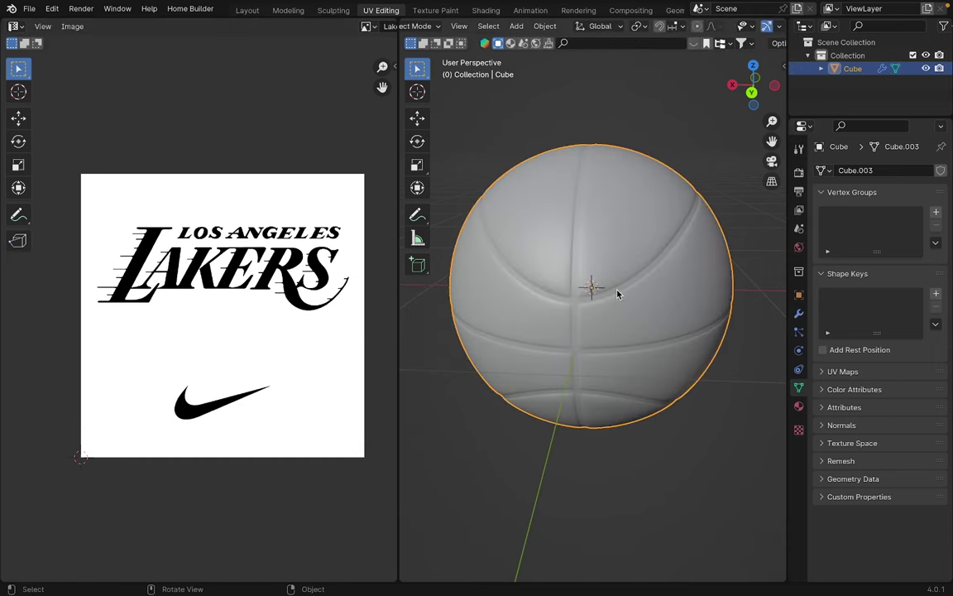
{"action": "key", "text": "Tab"}
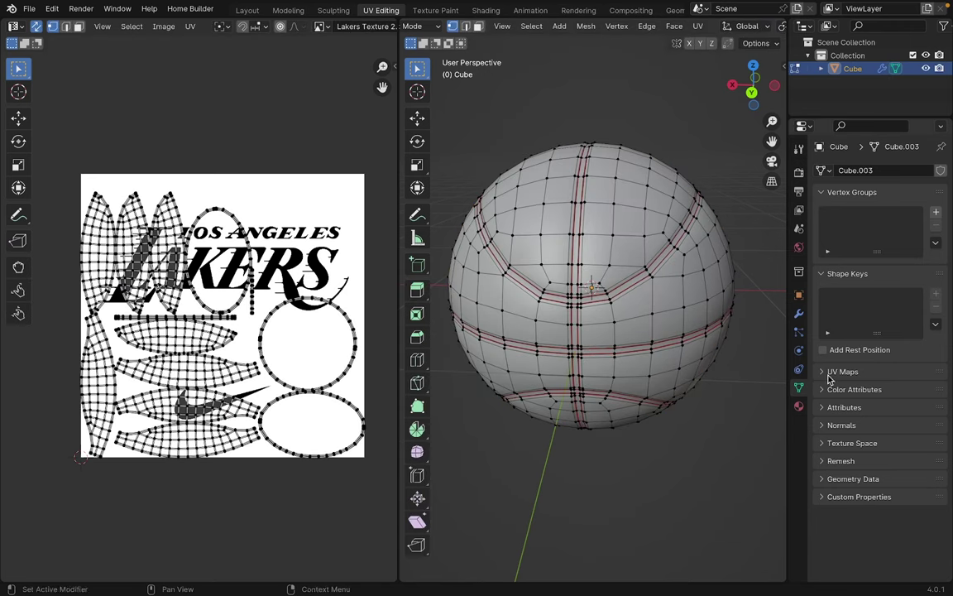
{"action": "left_click", "coordinate": [823, 374]}
{"action": "left_click", "coordinate": [936, 391]}
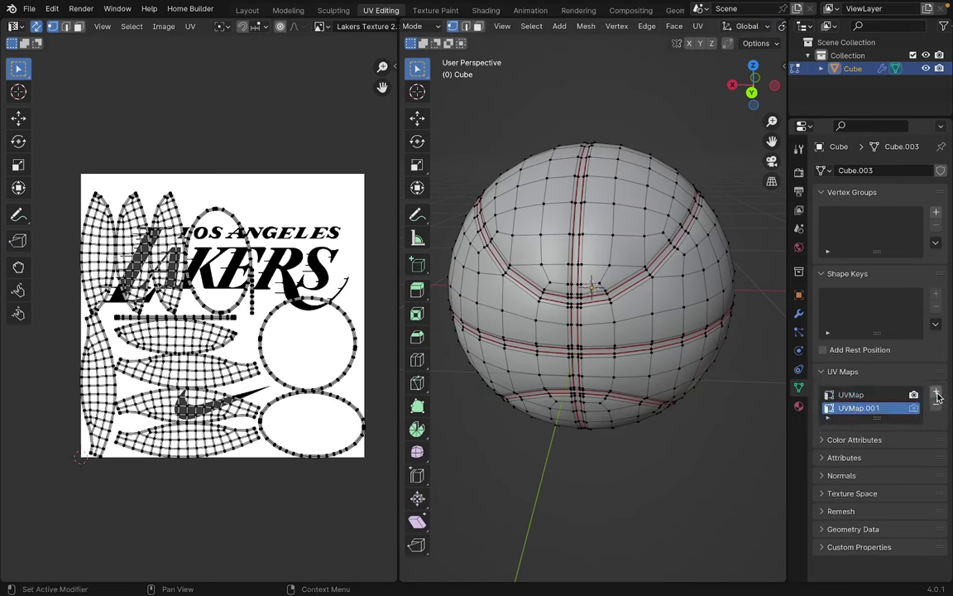
{"action": "double_click", "coordinate": [874, 410]}
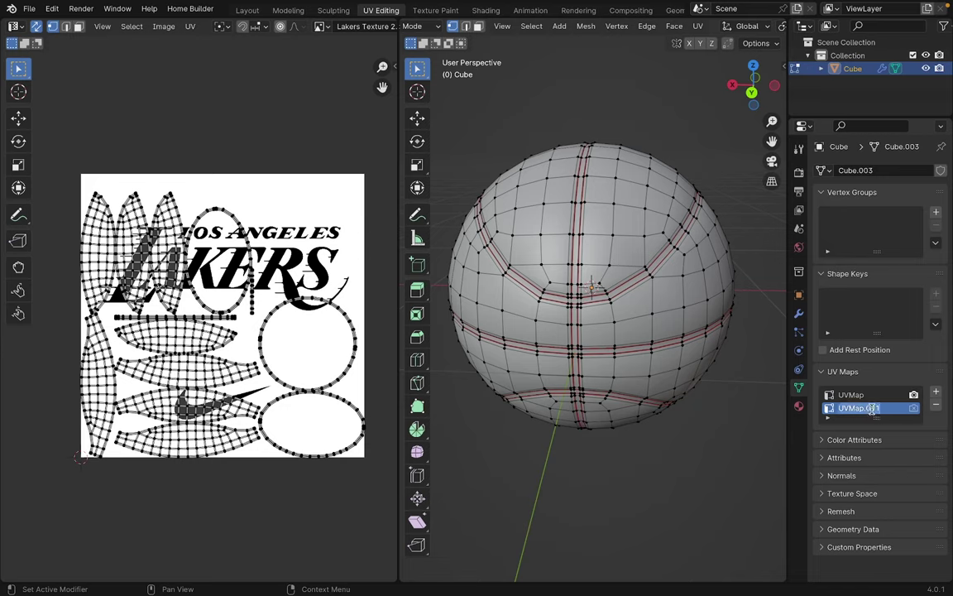
{"action": "type", "text": "Laerk"}
{"action": "type", "text": "kers Logo"}
{"action": "key", "text": "Return"}
Make sure Lakers Logo is the active UV map in the UV Editor and save the file
{"action": "scroll", "coordinate": [247, 32], "scroll_direction": "down", "scroll_amount": 3}
{"action": "scroll", "coordinate": [286, 32], "scroll_direction": "down", "scroll_amount": 5}
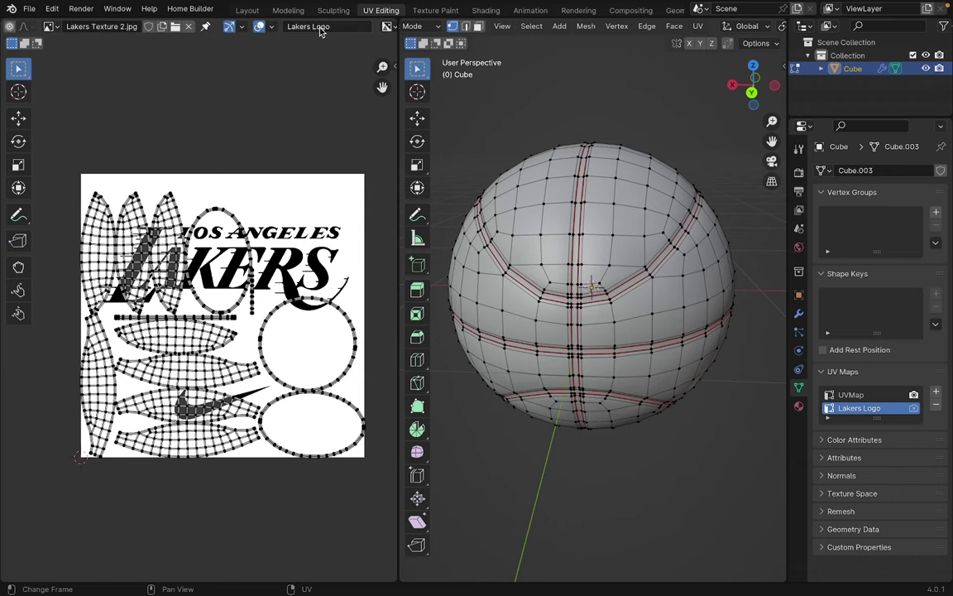
{"action": "left_click", "coordinate": [319, 27]}
{"action": "left_click", "coordinate": [299, 46]}
{"action": "left_click", "coordinate": [310, 26]}
{"action": "left_click", "coordinate": [312, 60]}
{"action": "key", "text": "ctrl+s"}
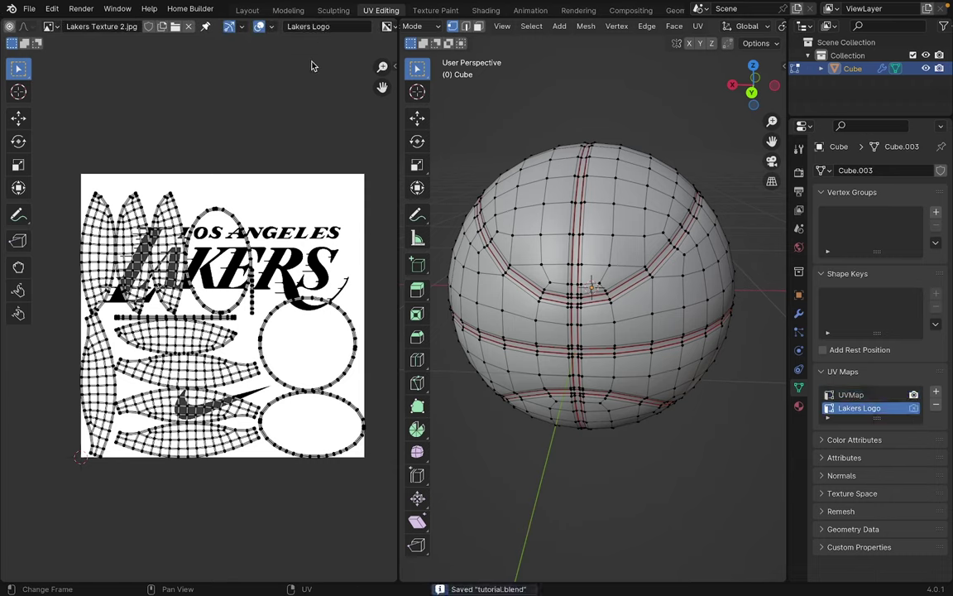
Enlarge the UV layout view and set the 3D viewport to Material Preview shading
{"action": "scroll", "coordinate": [297, 176], "scroll_direction": "up", "scroll_amount": 1}
{"action": "scroll", "coordinate": [299, 176], "scroll_direction": "down", "scroll_amount": 1}
{"action": "middle_click_drag", "start_coordinate": [302, 176], "coordinate": [300, 161], "text": "shift"}
{"action": "scroll", "coordinate": [302, 164], "scroll_direction": "up", "scroll_amount": 1}
{"action": "left_click", "coordinate": [520, 169]}
{"action": "middle_click_drag", "start_coordinate": [691, 27], "coordinate": [439, 25]}
{"action": "left_click", "coordinate": [675, 25]}
{"action": "scroll", "coordinate": [622, 225], "scroll_direction": "down", "scroll_amount": 4}
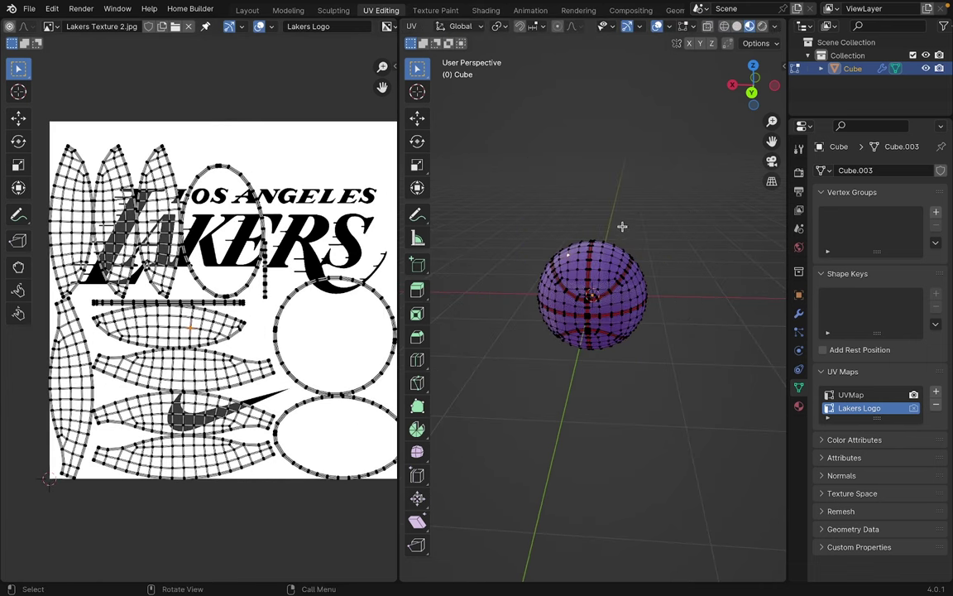
Turn the ball to face its horizontal seam, and use face selection in Edit Mode with UV Sync Selection on
{"action": "scroll", "coordinate": [621, 227], "scroll_direction": "up", "scroll_amount": 1}
{"action": "key", "text": "Tab"}
{"action": "middle_click_drag", "start_coordinate": [624, 257], "coordinate": [706, 281]}
{"action": "scroll", "coordinate": [708, 286], "scroll_direction": "up", "scroll_amount": 2}
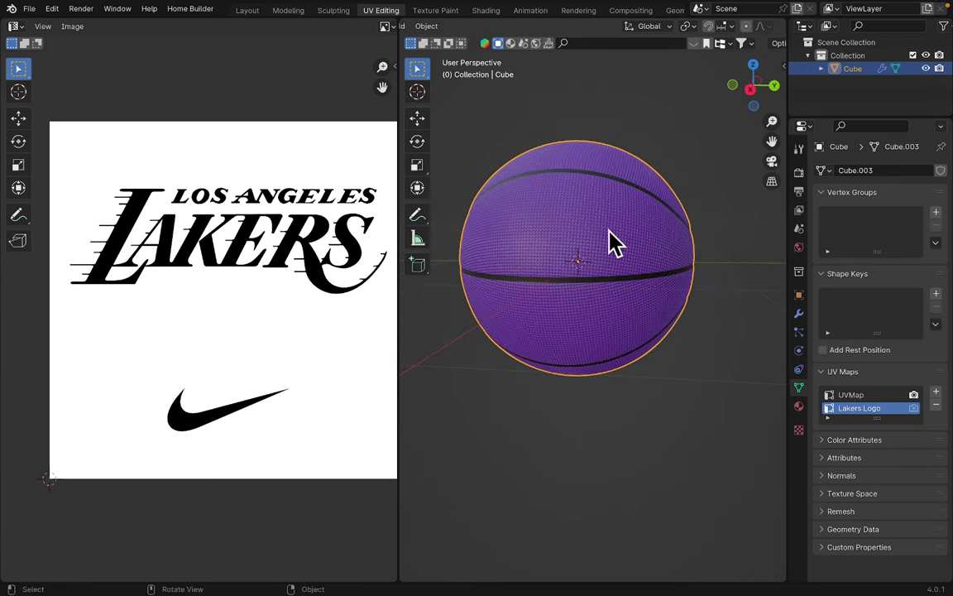
{"action": "key", "text": "Tab"}
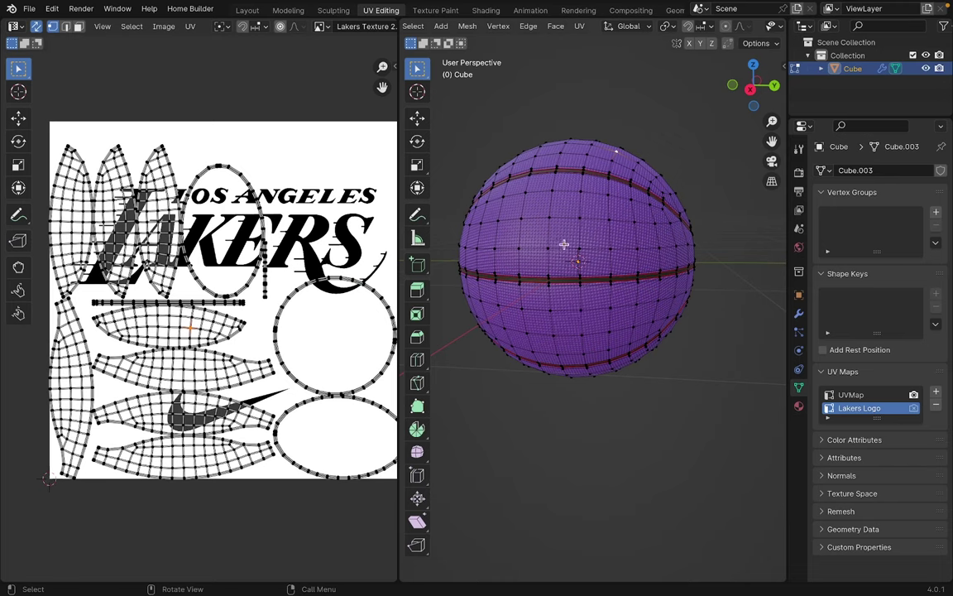
{"action": "middle_click_drag", "start_coordinate": [563, 244], "coordinate": [549, 215]}
{"action": "key", "text": "3"}
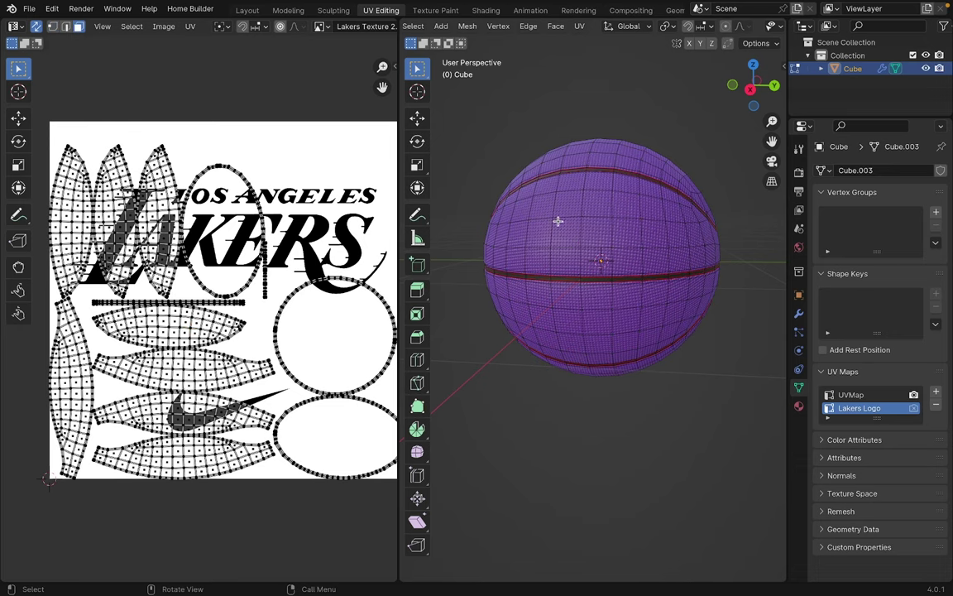
{"action": "left_click", "coordinate": [38, 29]}
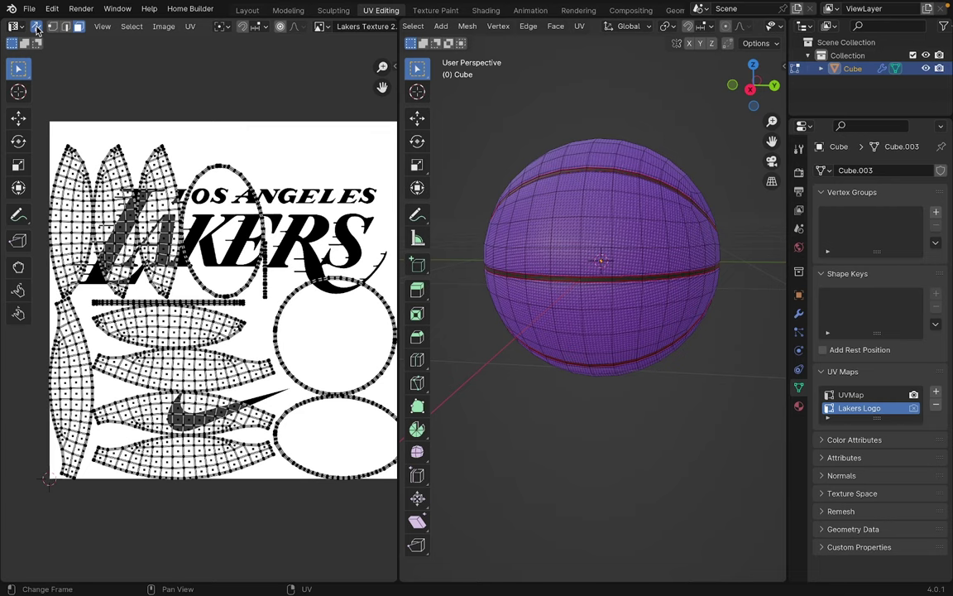
Select two adjacent faces above the ball's central seam and three below it to locate their UV islands
{"action": "left_click", "coordinate": [564, 236]}
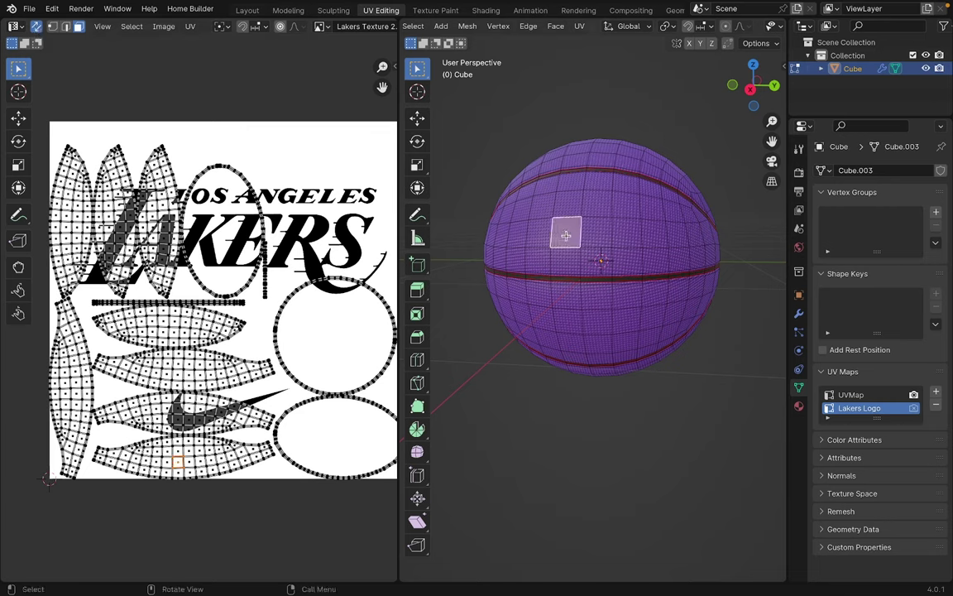
{"action": "left_click", "coordinate": [599, 237], "text": "shift"}
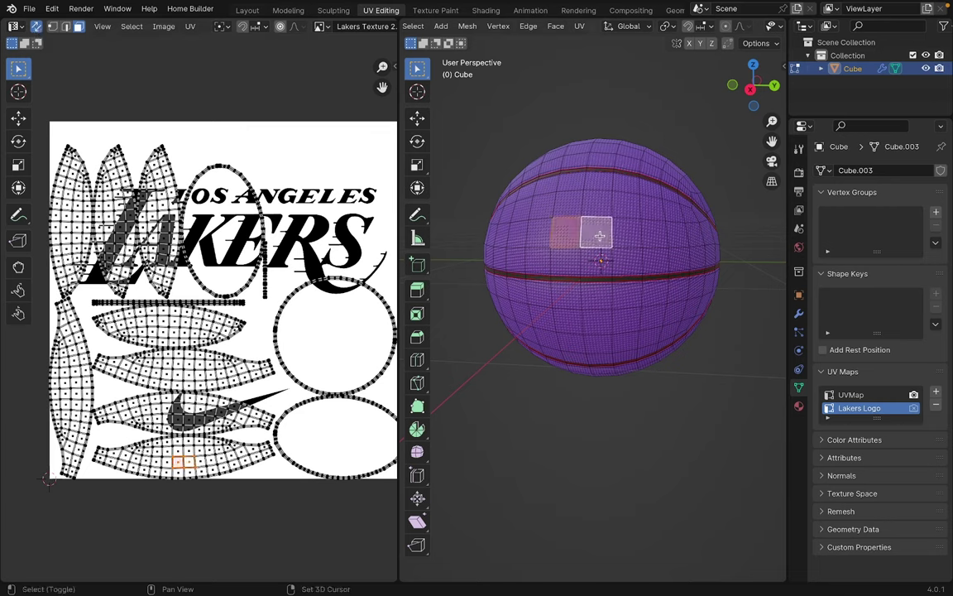
{"action": "left_click", "coordinate": [567, 321], "text": "shift"}
{"action": "left_click", "coordinate": [625, 320], "text": "shift"}
{"action": "left_click", "coordinate": [595, 320], "text": "shift"}
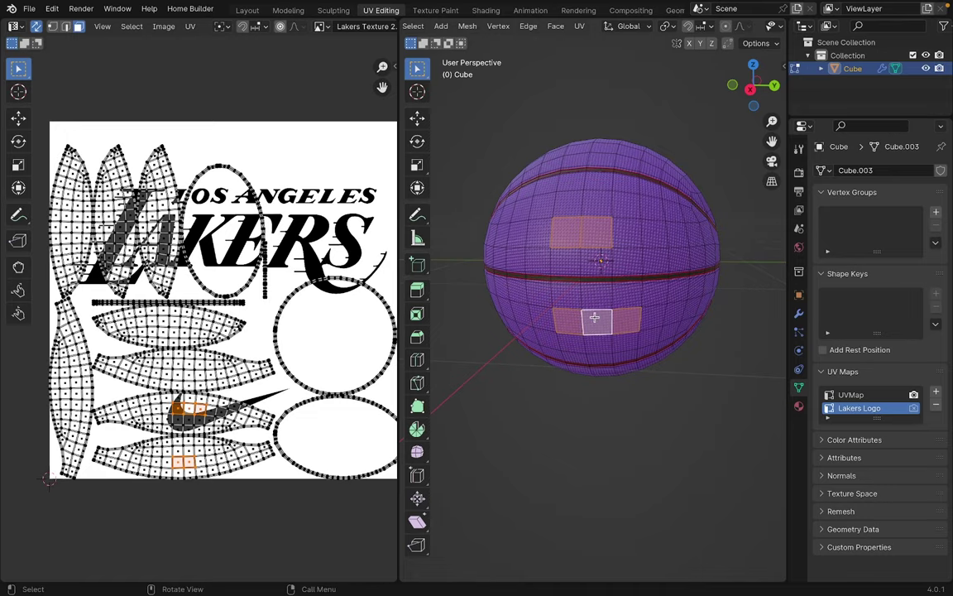
Select only one face near the middle of the lowest UV island in the enlarged UV layout
{"action": "scroll", "coordinate": [595, 319], "scroll_direction": "up", "scroll_amount": 1}
{"action": "middle_click_drag", "start_coordinate": [283, 388], "coordinate": [323, 317]}
{"action": "scroll", "coordinate": [324, 317], "scroll_direction": "up", "scroll_amount": 4}
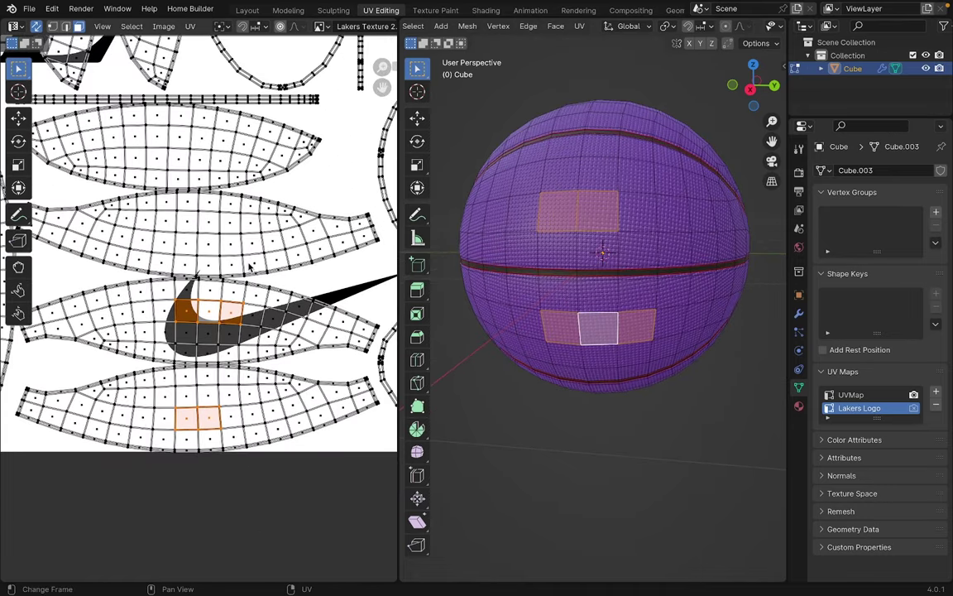
{"action": "left_click", "coordinate": [209, 414]}
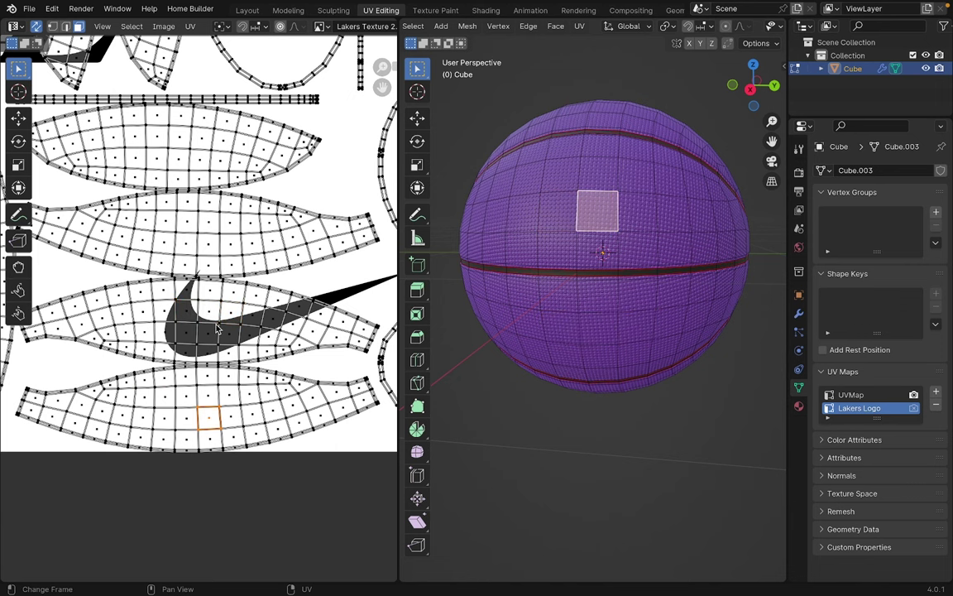
Select the two complete lowest UV islands, covering the panels directly above and below the ball's central seam
{"action": "key", "text": "l"}
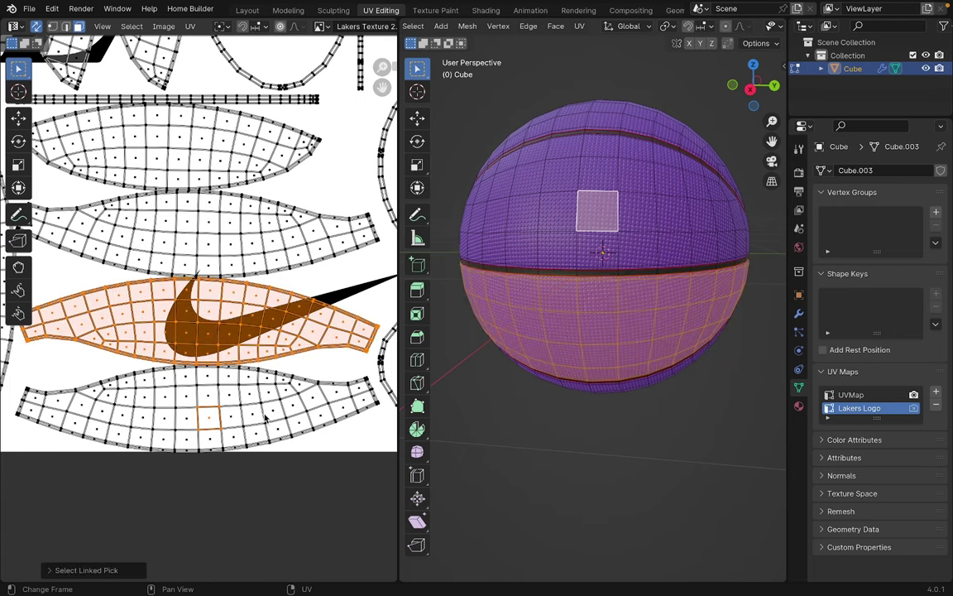
{"action": "key", "text": "l"}
{"action": "scroll", "coordinate": [263, 414], "scroll_direction": "down", "scroll_amount": 3}
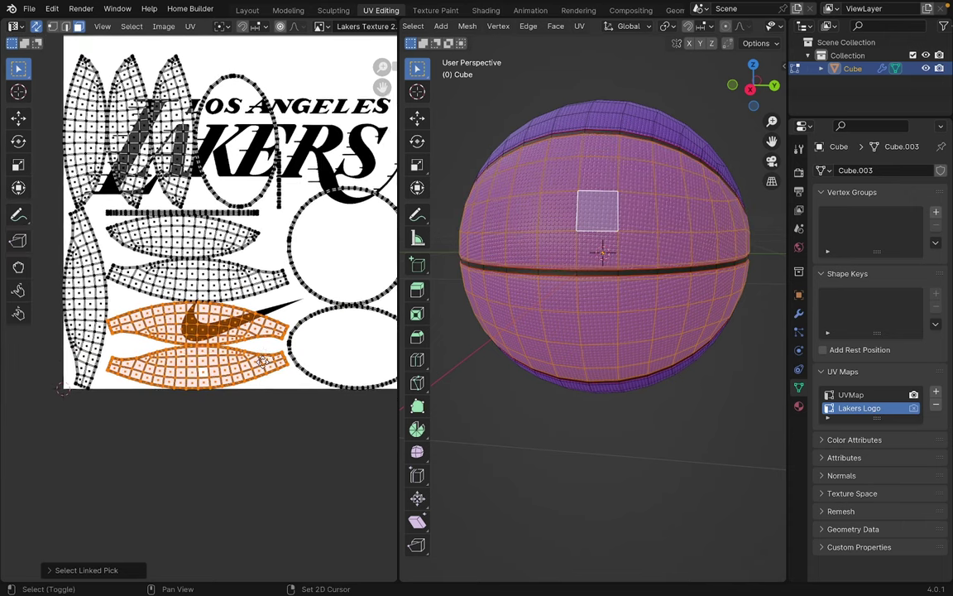
{"action": "middle_click_drag", "start_coordinate": [261, 367], "coordinate": [240, 399]}
{"action": "scroll", "coordinate": [620, 255], "scroll_direction": "down", "scroll_amount": 2}
{"action": "middle_click_drag", "start_coordinate": [620, 255], "coordinate": [593, 277]}
{"action": "scroll", "coordinate": [608, 274], "scroll_direction": "up", "scroll_amount": 1}
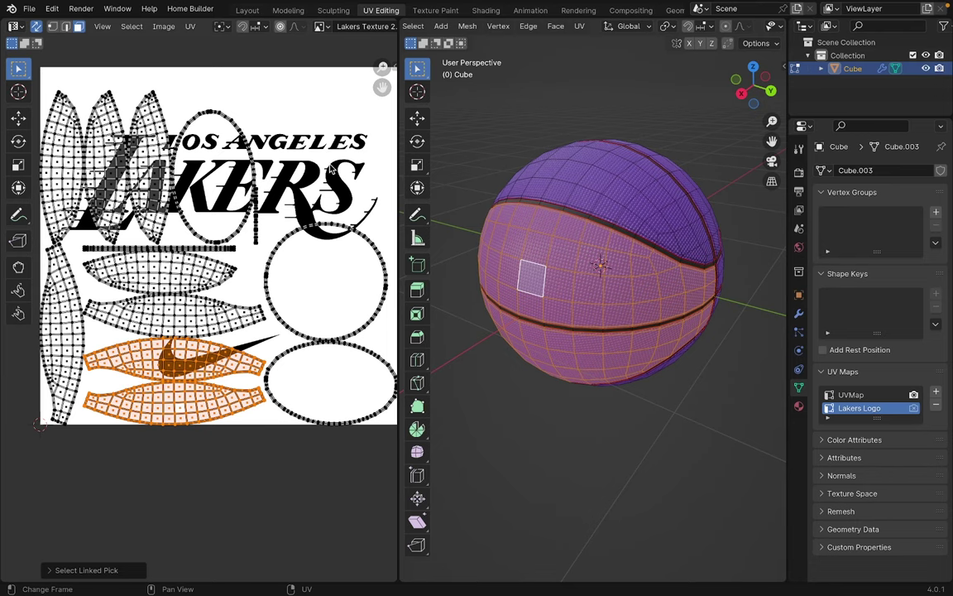
Invert the selection, move all the other UV islands up and off the logo image, and deselect them
{"action": "left_click", "coordinate": [137, 26]}
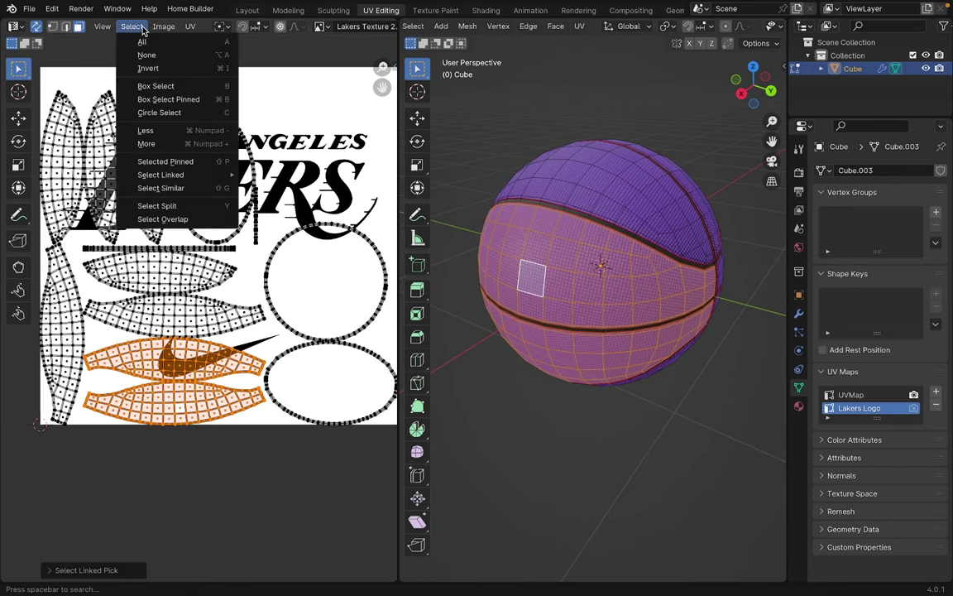
{"action": "left_click", "coordinate": [159, 70]}
{"action": "scroll", "coordinate": [298, 272], "scroll_direction": "down", "scroll_amount": 3}
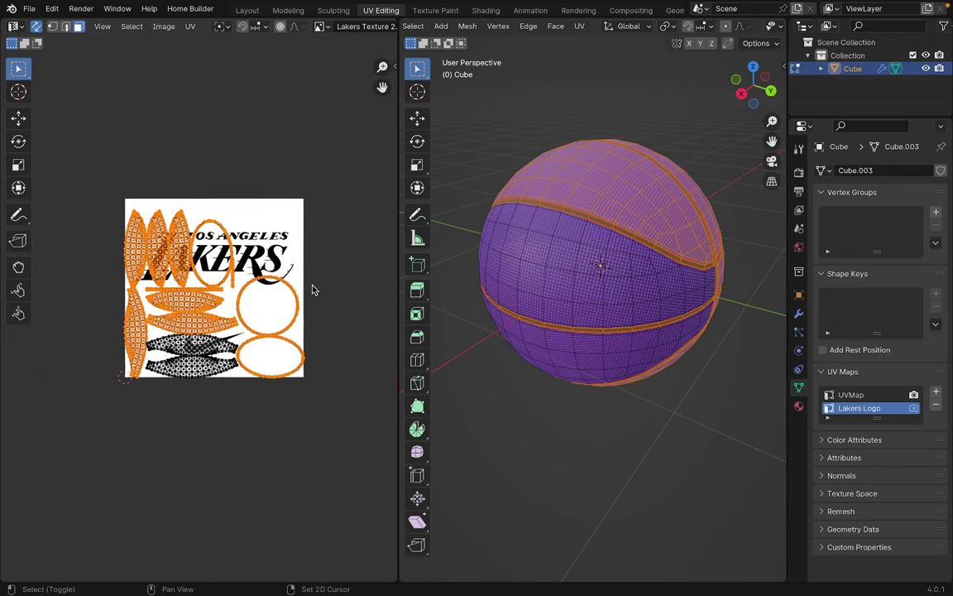
{"action": "scroll", "coordinate": [291, 268], "scroll_direction": "up", "scroll_amount": 1}
{"action": "key", "text": "g"}
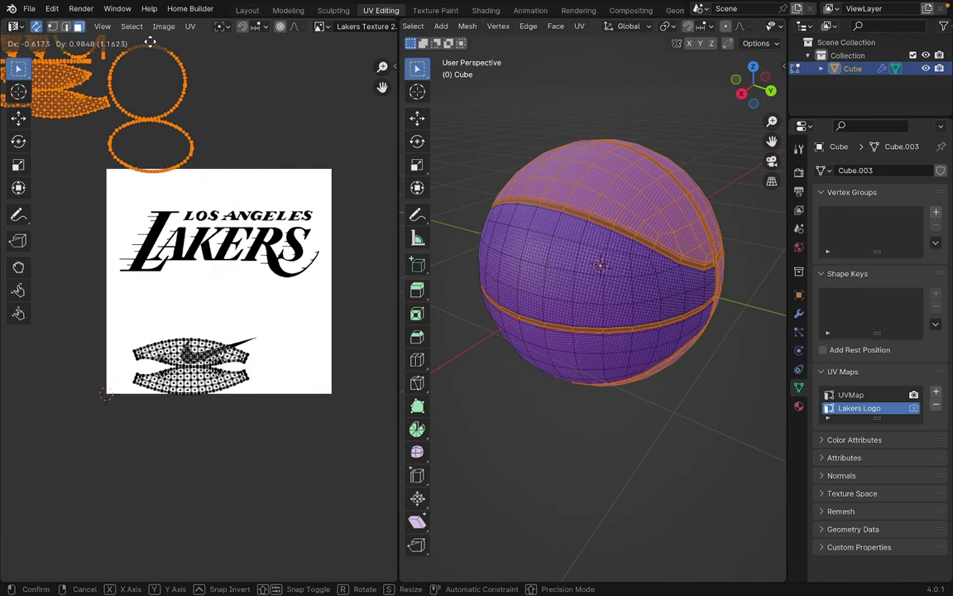
{"action": "left_click", "coordinate": [154, 36]}
{"action": "scroll", "coordinate": [260, 170], "scroll_direction": "up", "scroll_amount": 1}
{"action": "middle_click_drag", "start_coordinate": [510, 340], "coordinate": [510, 112]}
{"action": "left_click", "coordinate": [510, 112]}
{"action": "scroll", "coordinate": [279, 284], "scroll_direction": "up", "scroll_amount": 1}
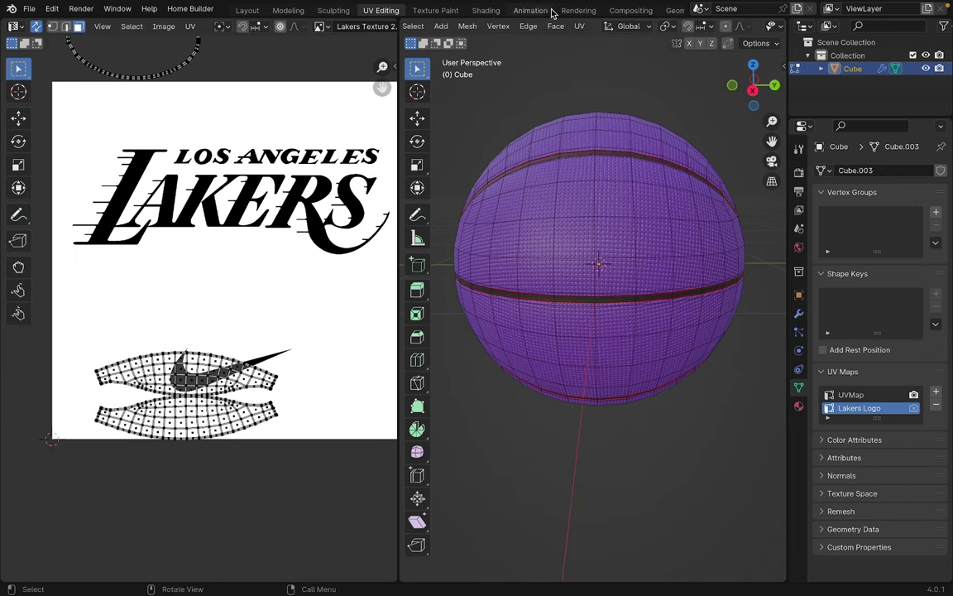
In the Shading workspace, space the Lakers Texture 2.jpg node away from Mapping and preview its color output on the ball
{"action": "left_click", "coordinate": [487, 10]}
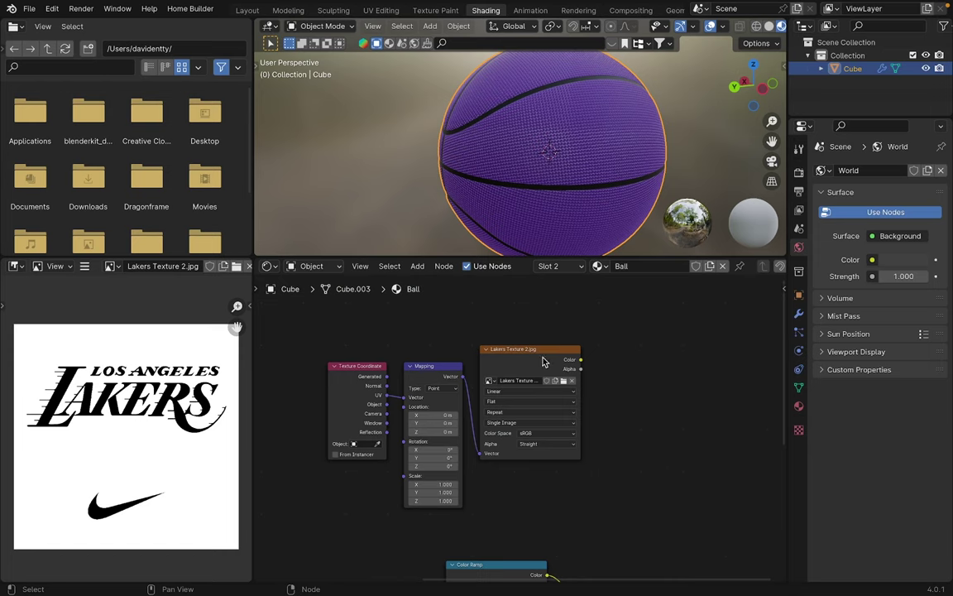
{"action": "left_click_drag", "start_coordinate": [556, 363], "coordinate": [602, 363]}
{"action": "middle_click_drag", "start_coordinate": [706, 389], "coordinate": [668, 390]}
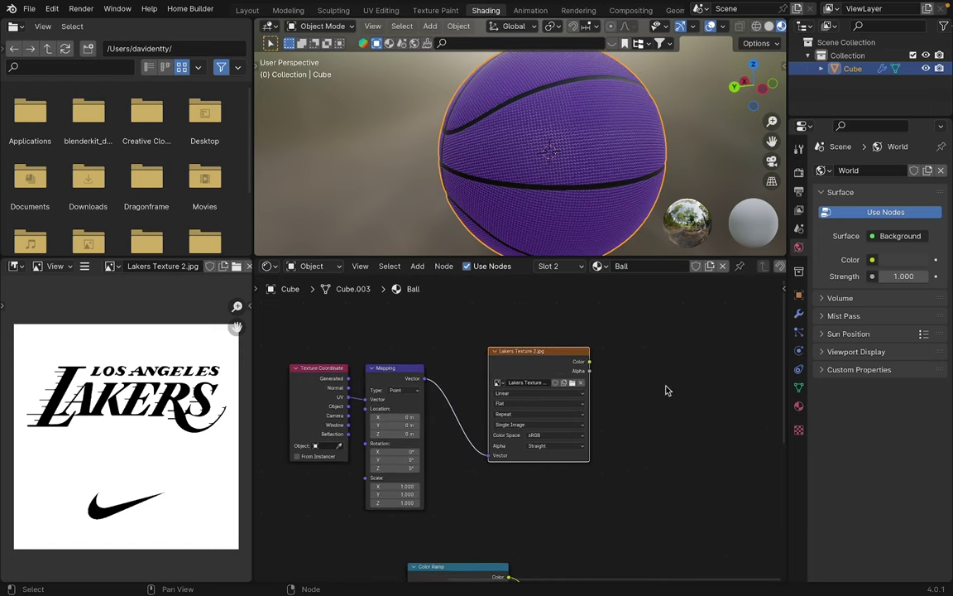
{"action": "left_click", "coordinate": [558, 358], "text": "ctrl+shift"}
{"action": "scroll", "coordinate": [614, 346], "scroll_direction": "down", "scroll_amount": 1}
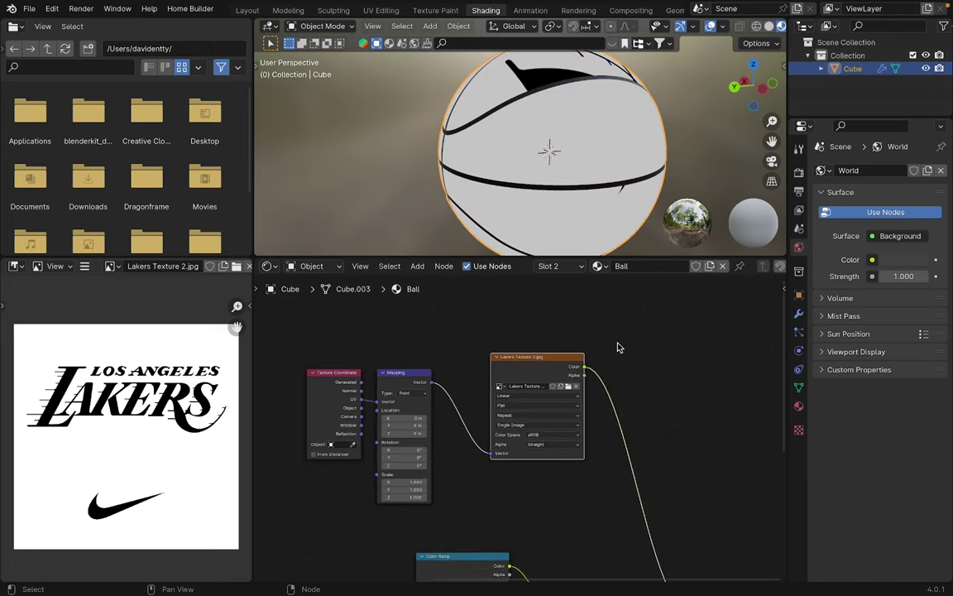
{"action": "middle_click_drag", "start_coordinate": [598, 137], "coordinate": [558, 206]}
{"action": "scroll", "coordinate": [530, 191], "scroll_direction": "up", "scroll_amount": 3}
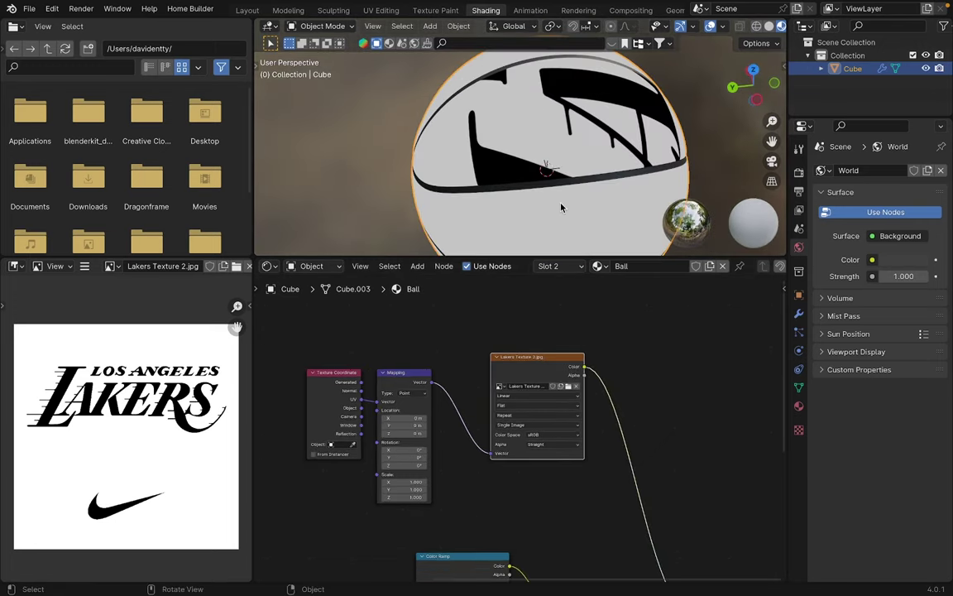
Delete the Texture Coordinate node that feeds the logo texture's Mapping node
{"action": "middle_click_drag", "start_coordinate": [490, 322], "coordinate": [573, 312]}
{"action": "scroll", "coordinate": [477, 361], "scroll_direction": "up", "scroll_amount": 3}
{"action": "middle_click_drag", "start_coordinate": [504, 365], "coordinate": [577, 341]}
{"action": "left_click", "coordinate": [468, 347]}
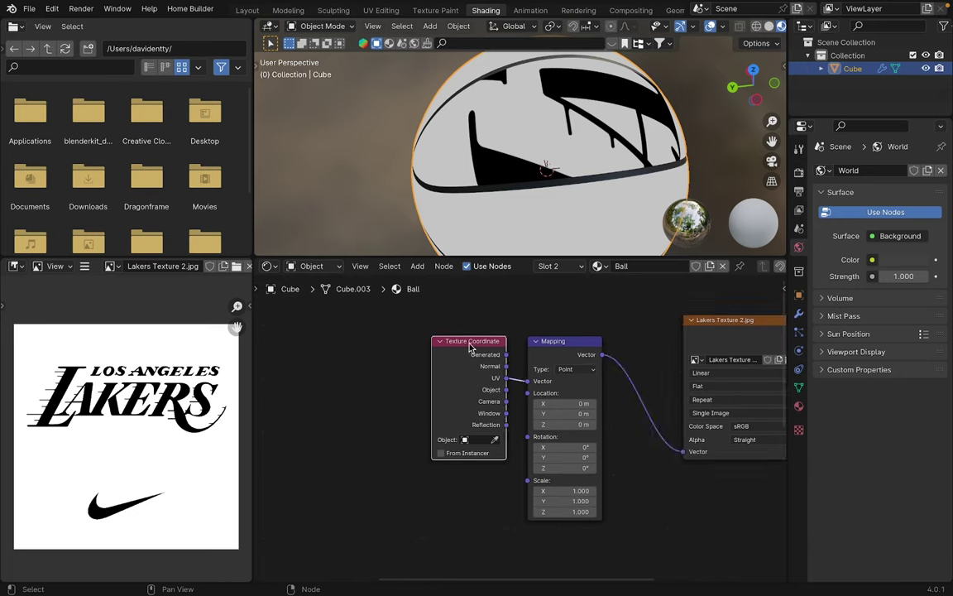
{"action": "left_click_drag", "start_coordinate": [469, 347], "coordinate": [422, 349]}
{"action": "key", "text": "x"}
Add a UV Map node set to Lakers Logo and link its UV output to the Mapping node's Vector input
{"action": "key", "text": "shift+a"}
{"action": "left_click", "coordinate": [418, 352]}
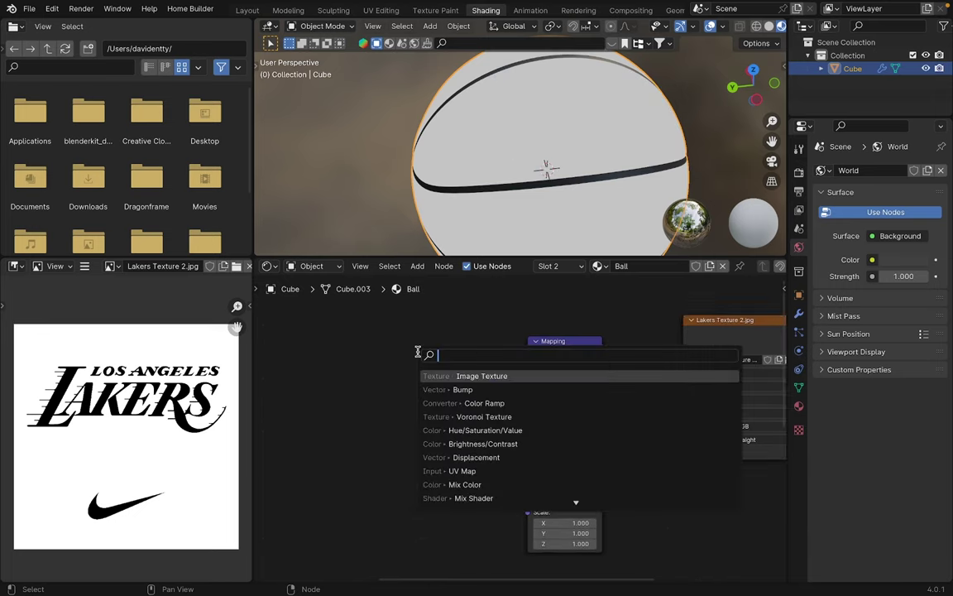
{"action": "type", "text": "uv"}
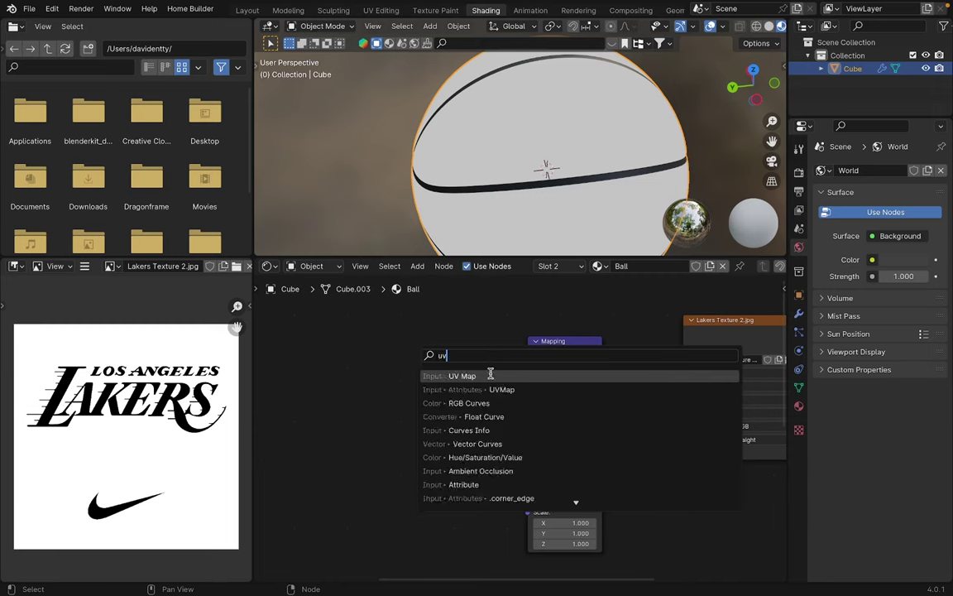
{"action": "left_click", "coordinate": [488, 375]}
{"action": "left_click", "coordinate": [388, 389]}
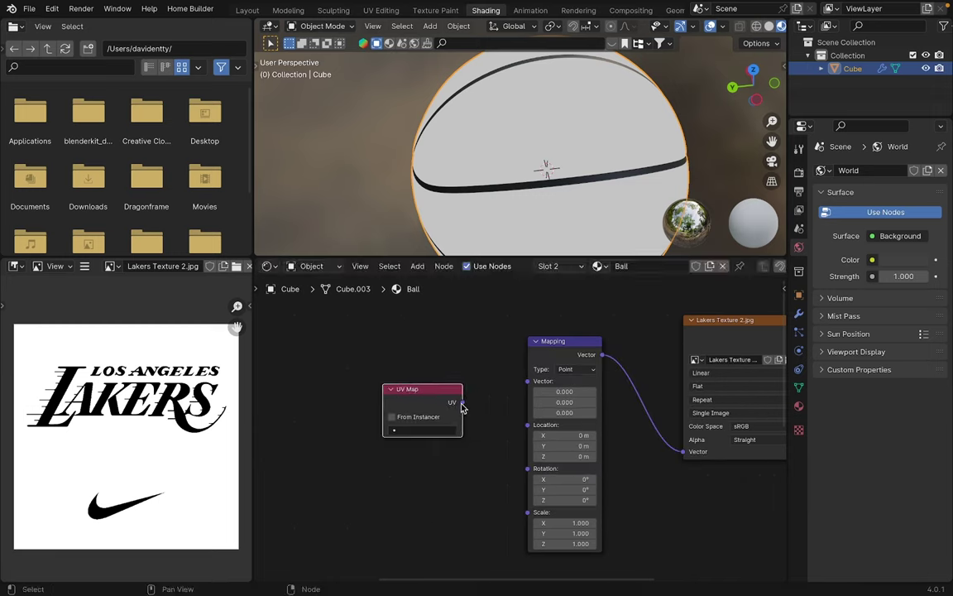
{"action": "left_click_drag", "start_coordinate": [462, 406], "coordinate": [528, 382]}
{"action": "scroll", "coordinate": [528, 389], "scroll_direction": "up", "scroll_amount": 2}
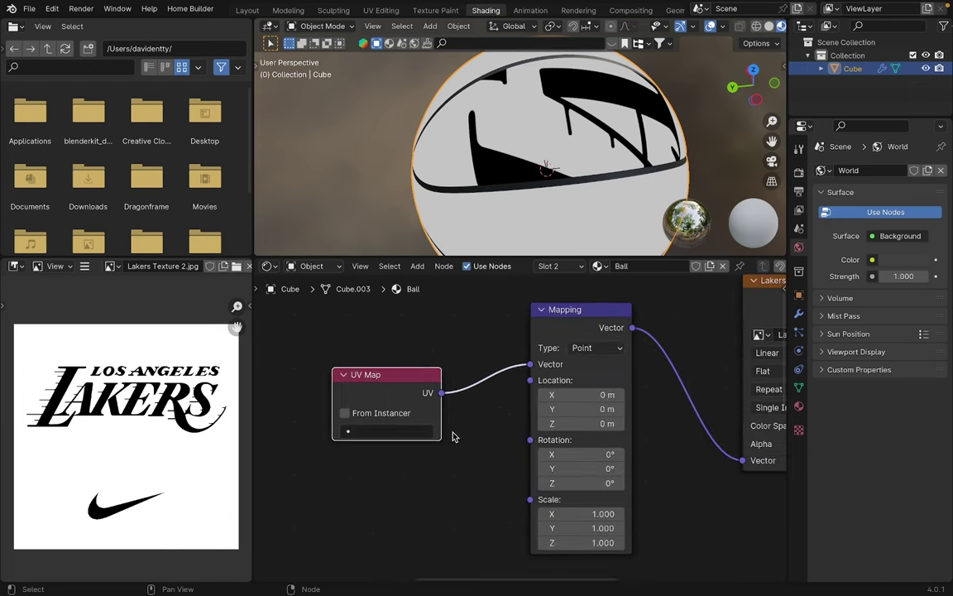
{"action": "left_click", "coordinate": [387, 431]}
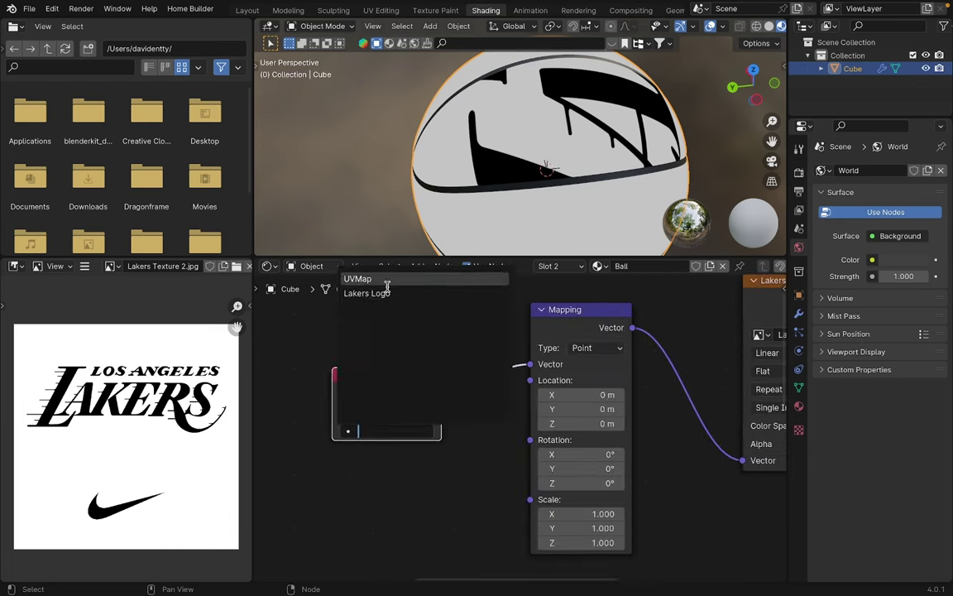
{"action": "left_click", "coordinate": [413, 294]}
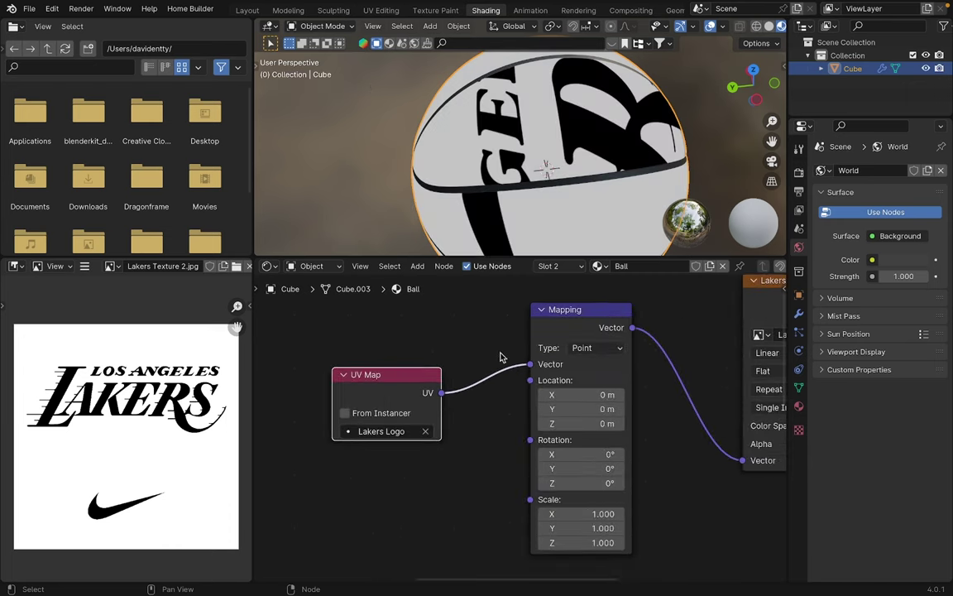
{"action": "scroll", "coordinate": [574, 171], "scroll_direction": "down", "scroll_amount": 4}
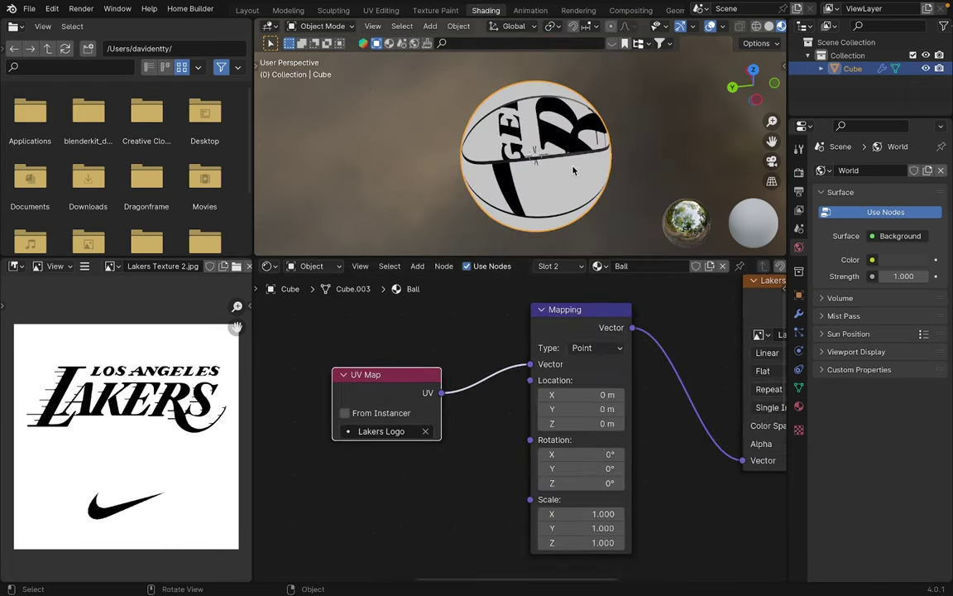
Return to the UV Editing workspace and select the whole lowest UV island, covering the panel above the central seam
{"action": "left_click", "coordinate": [385, 13]}
{"action": "scroll", "coordinate": [653, 339], "scroll_direction": "down", "scroll_amount": 1}
{"action": "middle_click_drag", "start_coordinate": [658, 339], "coordinate": [638, 325]}
{"action": "scroll", "coordinate": [638, 325], "scroll_direction": "up", "scroll_amount": 2}
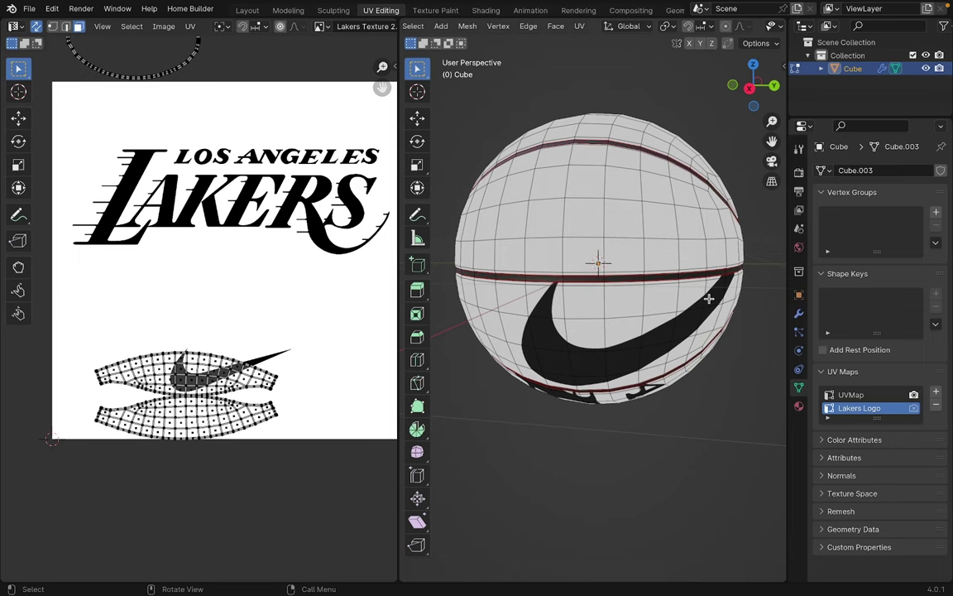
{"action": "middle_click_drag", "start_coordinate": [709, 298], "coordinate": [672, 310]}
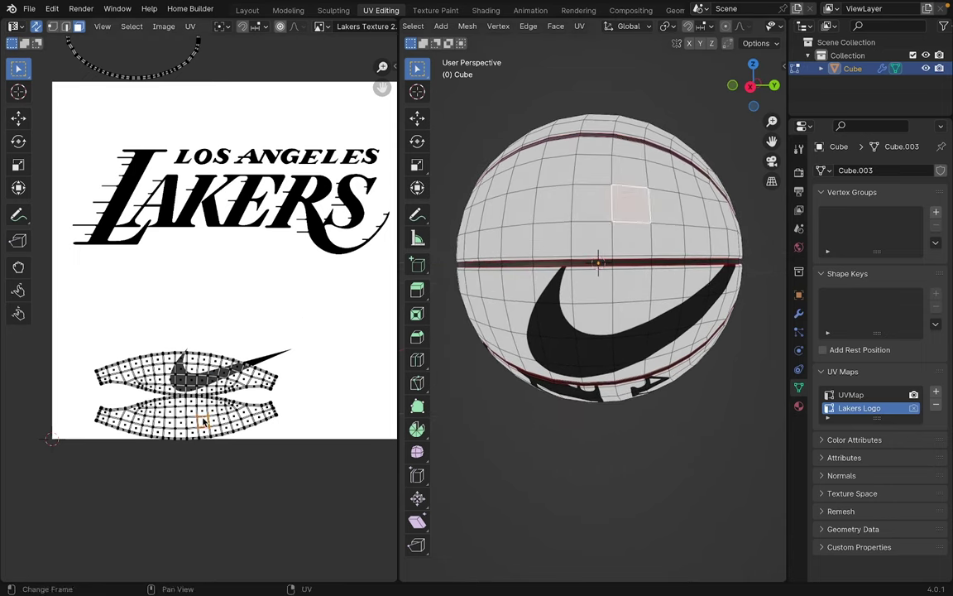
{"action": "key", "text": "l"}
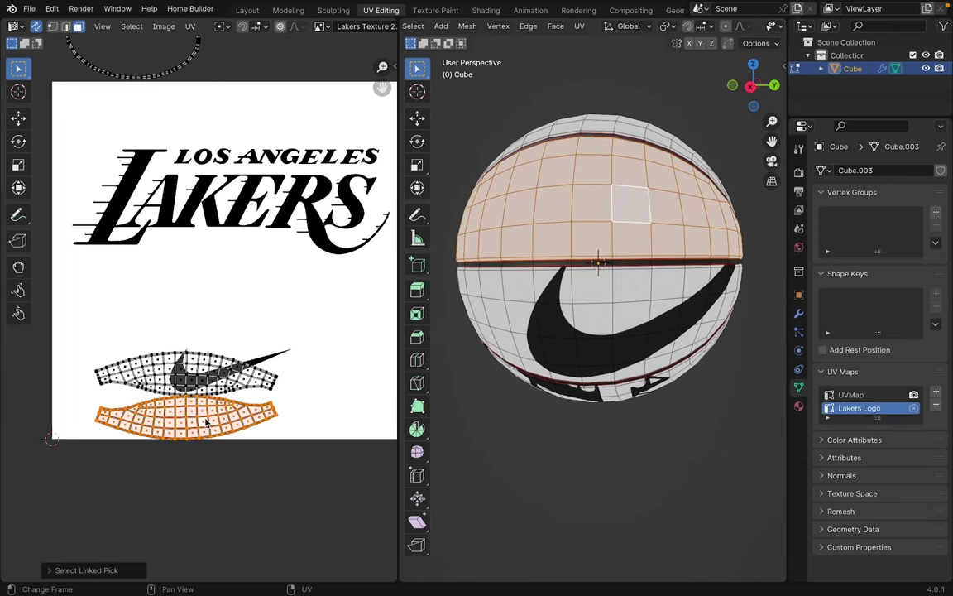
{"action": "scroll", "coordinate": [247, 424], "scroll_direction": "down", "scroll_amount": 1}
{"action": "scroll", "coordinate": [223, 415], "scroll_direction": "up", "scroll_amount": 1}
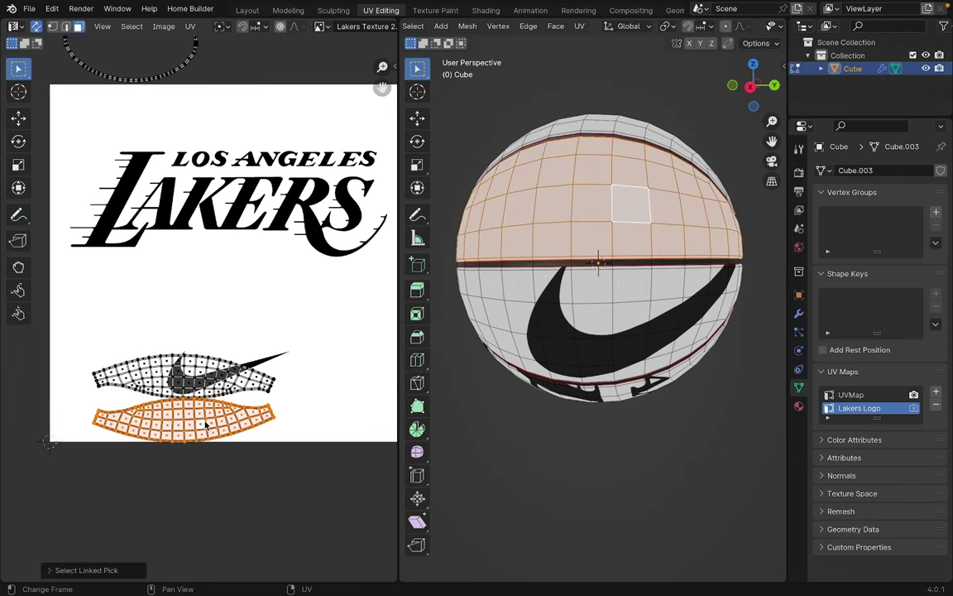
Move the selected island over the Lakers lettering and enlarge it until the whole logo fits within the panel
{"action": "key", "text": "g"}
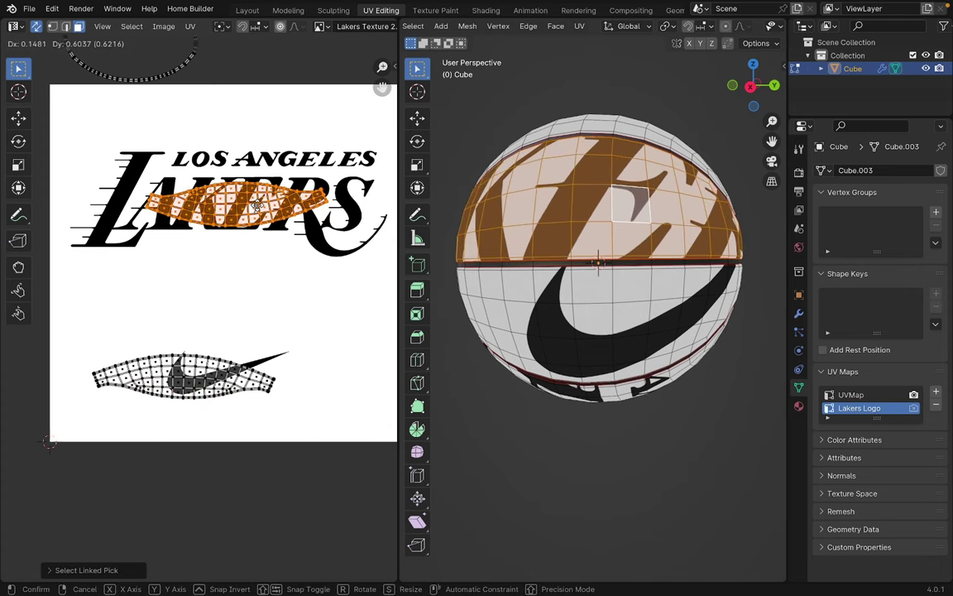
{"action": "left_click", "coordinate": [256, 206]}
{"action": "scroll", "coordinate": [296, 346], "scroll_direction": "down", "scroll_amount": 2}
{"action": "key", "text": "s"}
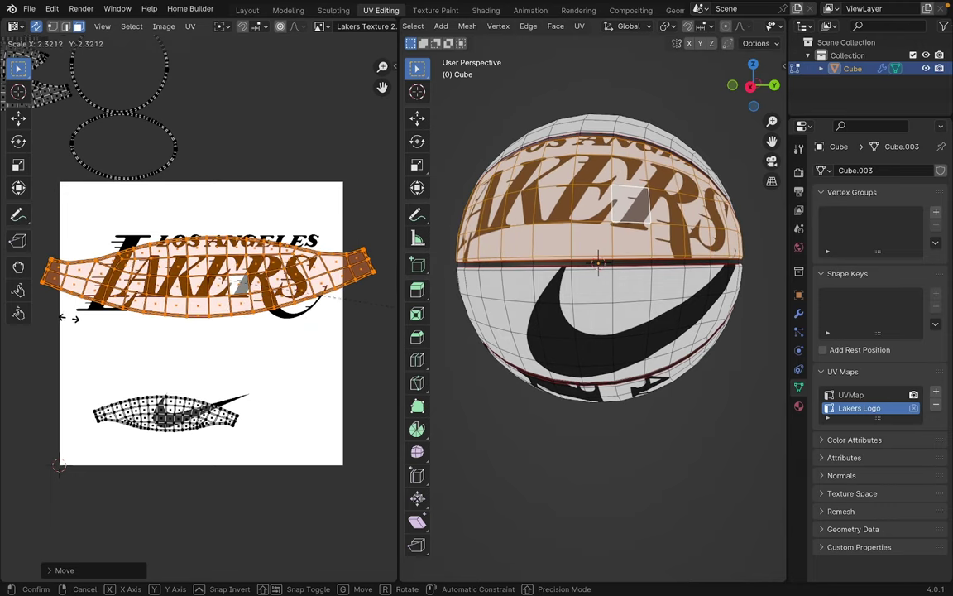
{"action": "left_click", "coordinate": [251, 324]}
In the Right orthographic view, rotate the Lakers island slightly and nudge it about 0.016 up and slightly to the left
{"action": "left_click", "coordinate": [750, 86]}
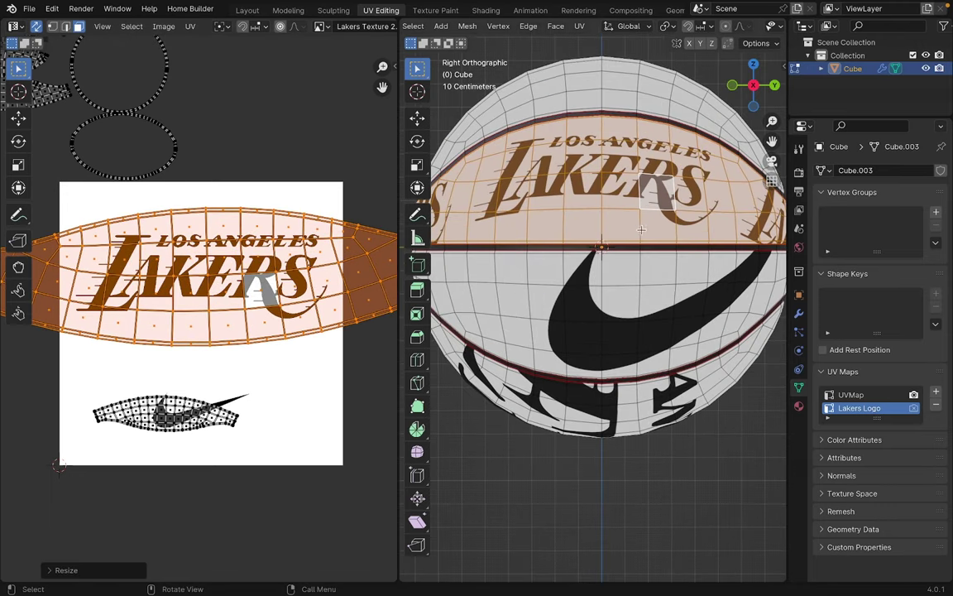
{"action": "scroll", "coordinate": [641, 231], "scroll_direction": "down", "scroll_amount": 1}
{"action": "scroll", "coordinate": [278, 258], "scroll_direction": "up", "scroll_amount": 1}
{"action": "scroll", "coordinate": [278, 258], "scroll_direction": "down", "scroll_amount": 1}
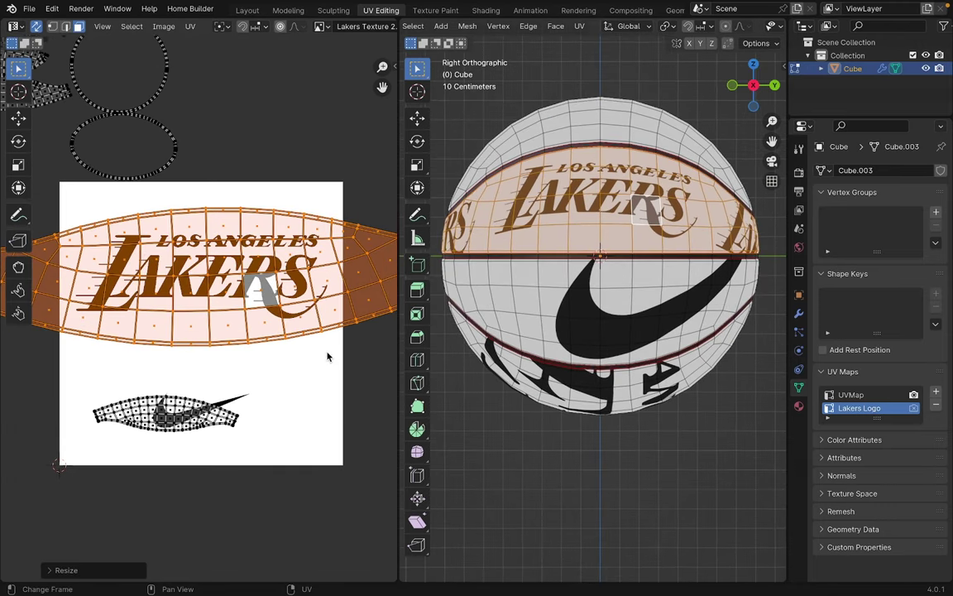
{"action": "key", "text": "r"}
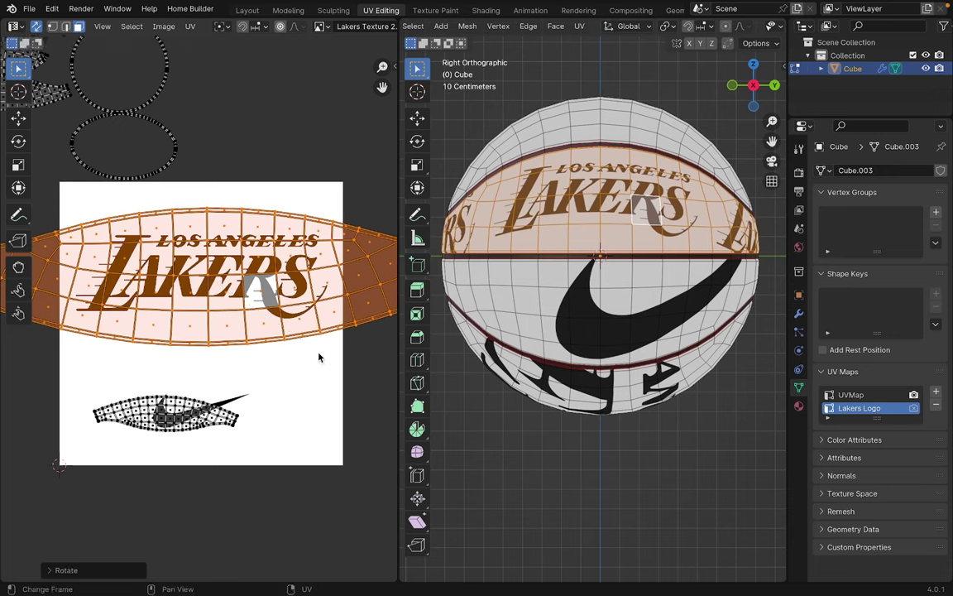
{"action": "key", "text": "g"}
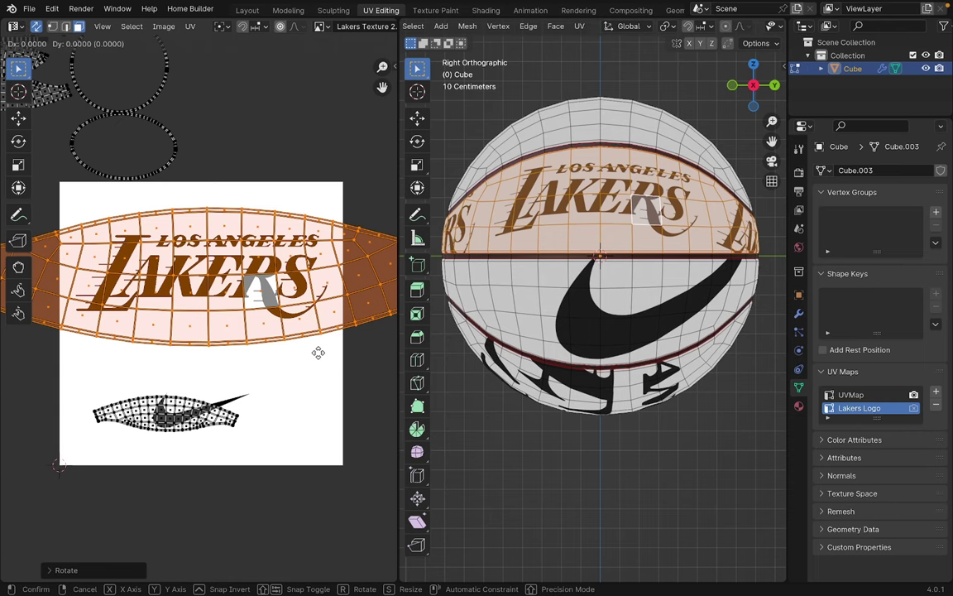
{"action": "key", "text": "y"}
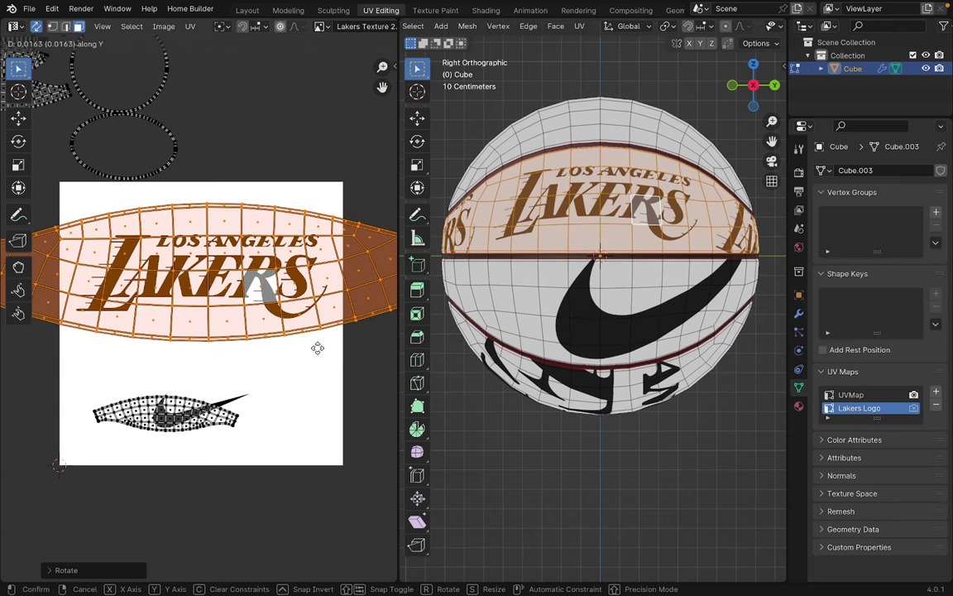
{"action": "left_click", "coordinate": [317, 347]}
{"action": "key", "text": "g"}
{"action": "key", "text": "x"}
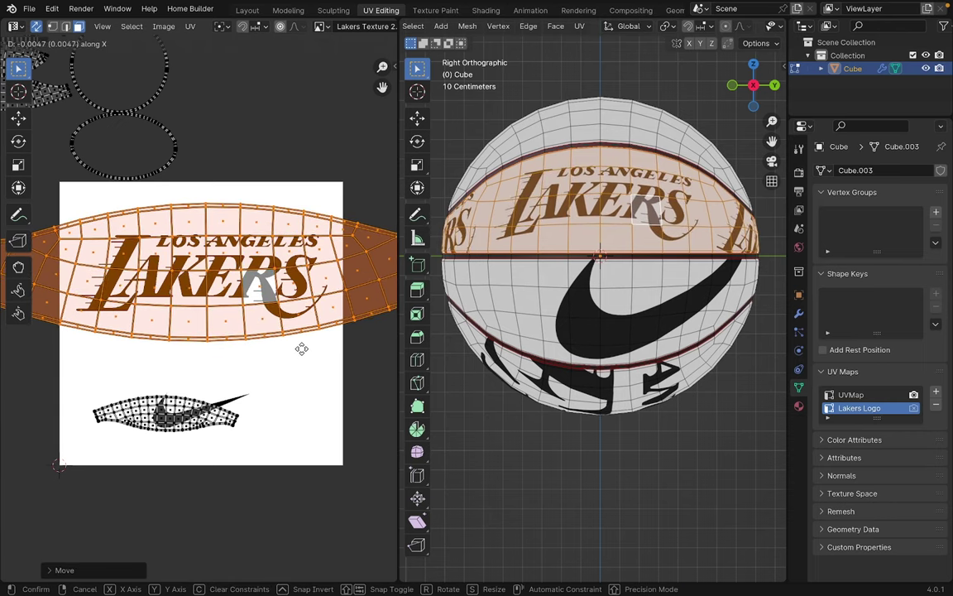
{"action": "left_click", "coordinate": [296, 349]}
Deselect the Lakers island and select the whole UV island lying over the Nike swoosh
{"action": "scroll", "coordinate": [612, 289], "scroll_direction": "down", "scroll_amount": 2}
{"action": "mouse_move", "coordinate": [662, 244]}
{"action": "middle_mouse_down"}
{"action": "mouse_move", "coordinate": [617, 263]}
{"action": "mouse_move", "coordinate": [648, 251]}
{"action": "middle_mouse_up"}
{"action": "key", "text": "alt+a"}
{"action": "scroll", "coordinate": [652, 252], "scroll_direction": "up", "scroll_amount": 1}
{"action": "scroll", "coordinate": [288, 424], "scroll_direction": "up", "scroll_amount": 1}
{"action": "middle_click_drag", "start_coordinate": [287, 426], "coordinate": [317, 347]}
{"action": "key", "text": "l"}
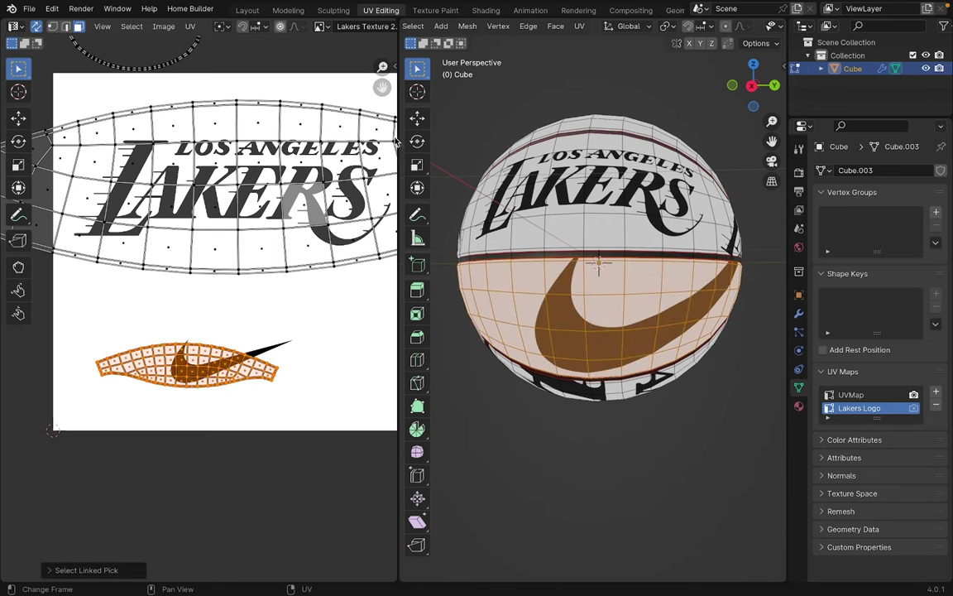
From the Right orthographic view, shift the Nike island to center it on the swoosh and enlarge it to shrink the logo
{"action": "left_click", "coordinate": [756, 91]}
{"action": "scroll", "coordinate": [300, 397], "scroll_direction": "down", "scroll_amount": 1}
{"action": "middle_click_drag", "start_coordinate": [298, 398], "coordinate": [293, 404]}
{"action": "key", "text": "g"}
{"action": "left_click", "coordinate": [332, 381]}
{"action": "key", "text": "s"}
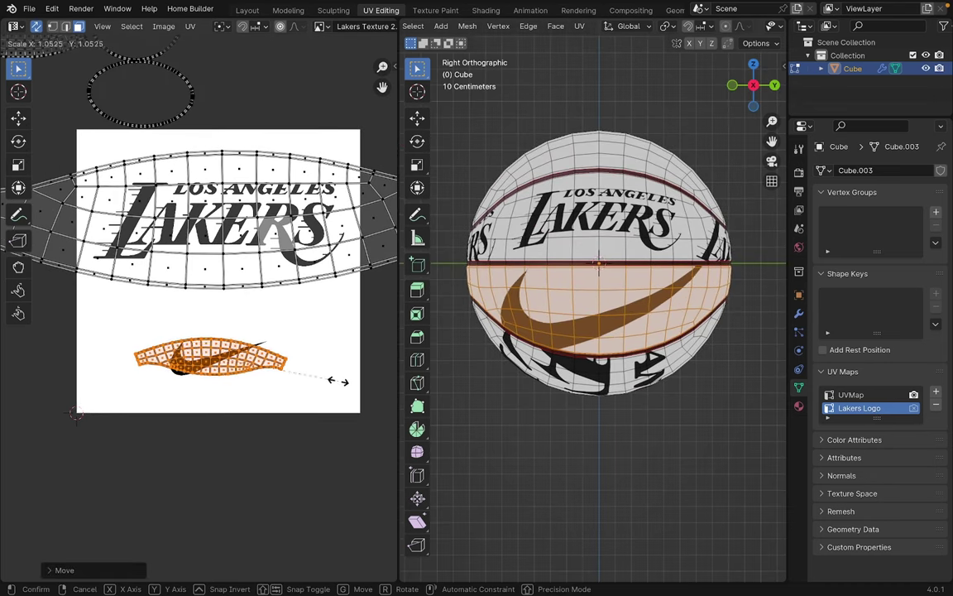
{"action": "left_click", "coordinate": [324, 447]}
Rotate the Nike island slightly and nudge it to level and center the swoosh within its panel
{"action": "key", "text": "r"}
{"action": "left_click", "coordinate": [341, 438]}
{"action": "key", "text": "g"}
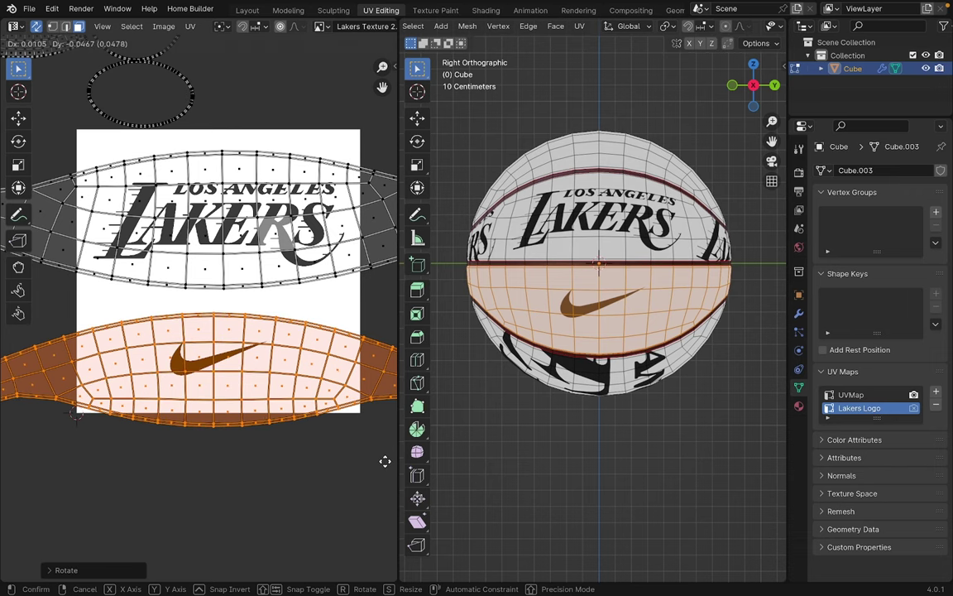
{"action": "left_click", "coordinate": [350, 416]}
{"action": "scroll", "coordinate": [349, 409], "scroll_direction": "up", "scroll_amount": 3}
{"action": "key", "text": "r"}
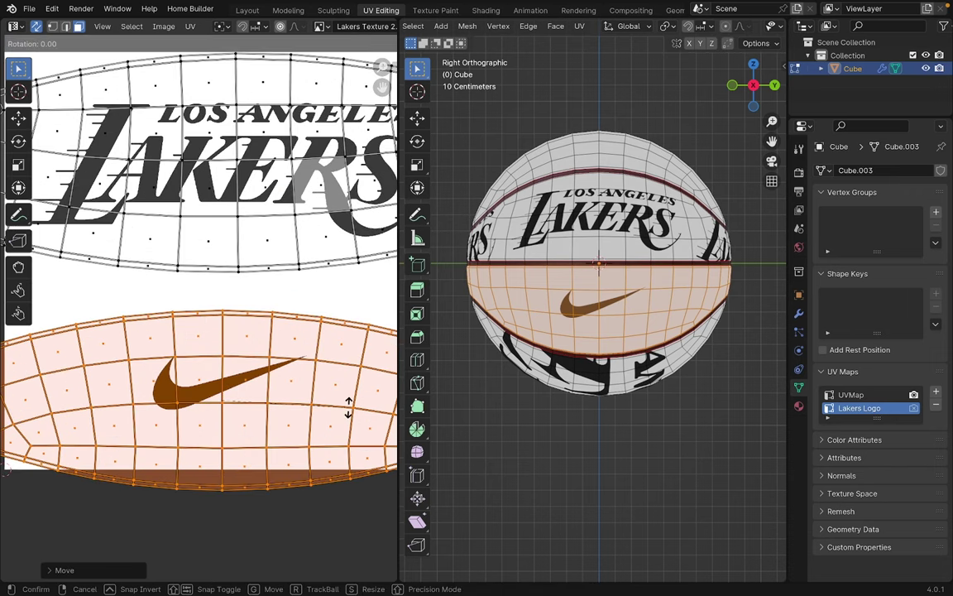
{"action": "left_click", "coordinate": [353, 350]}
{"action": "scroll", "coordinate": [662, 331], "scroll_direction": "down", "scroll_amount": 2}
Deselect the Nike island and examine the placement of the logos all around the ball
{"action": "left_click", "coordinate": [695, 281]}
{"action": "scroll", "coordinate": [687, 285], "scroll_direction": "up", "scroll_amount": 3}
{"action": "middle_click_drag", "start_coordinate": [680, 291], "coordinate": [692, 355]}
{"action": "scroll", "coordinate": [625, 319], "scroll_direction": "down", "scroll_amount": 1}
{"action": "scroll", "coordinate": [692, 355], "scroll_direction": "up", "scroll_amount": 1}
{"action": "scroll", "coordinate": [690, 355], "scroll_direction": "down", "scroll_amount": 1}
{"action": "middle_click_drag", "start_coordinate": [633, 340], "coordinate": [672, 270]}
{"action": "scroll", "coordinate": [564, 227], "scroll_direction": "down", "scroll_amount": 2}
{"action": "middle_click_drag", "start_coordinate": [530, 240], "coordinate": [596, 275]}
{"action": "middle_click_drag", "start_coordinate": [596, 315], "coordinate": [579, 335]}
{"action": "scroll", "coordinate": [605, 338], "scroll_direction": "down", "scroll_amount": 4}
{"action": "scroll", "coordinate": [575, 333], "scroll_direction": "up", "scroll_amount": 2}
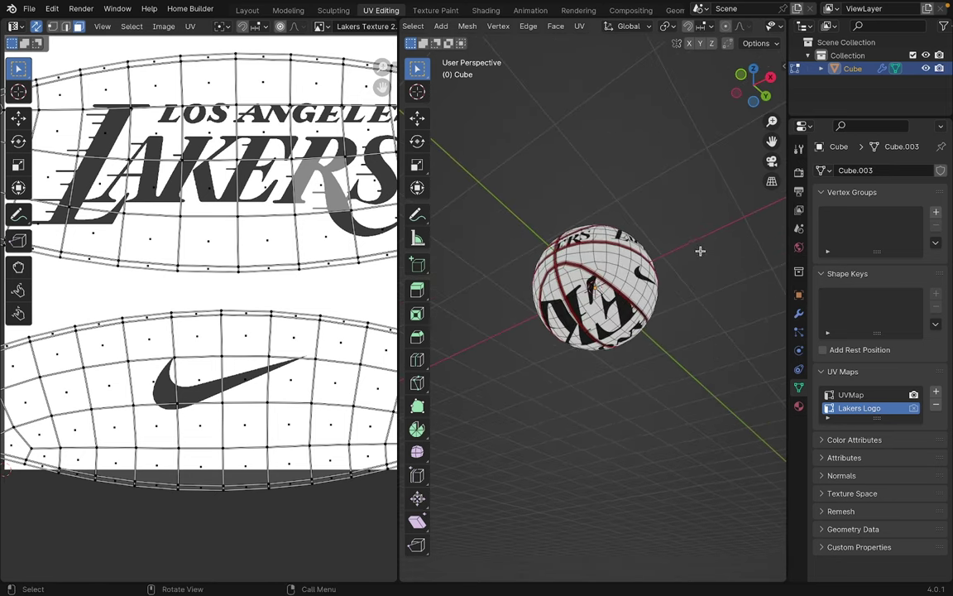
{"action": "scroll", "coordinate": [697, 251], "scroll_direction": "up", "scroll_amount": 3}
Switch to the Shading workspace and frame the Lakers image texture node and the logo side of the ball
{"action": "left_click", "coordinate": [488, 11]}
{"action": "scroll", "coordinate": [636, 400], "scroll_direction": "down", "scroll_amount": 4}
{"action": "middle_click_drag", "start_coordinate": [636, 399], "coordinate": [360, 401]}
{"action": "scroll", "coordinate": [546, 311], "scroll_direction": "up", "scroll_amount": 5}
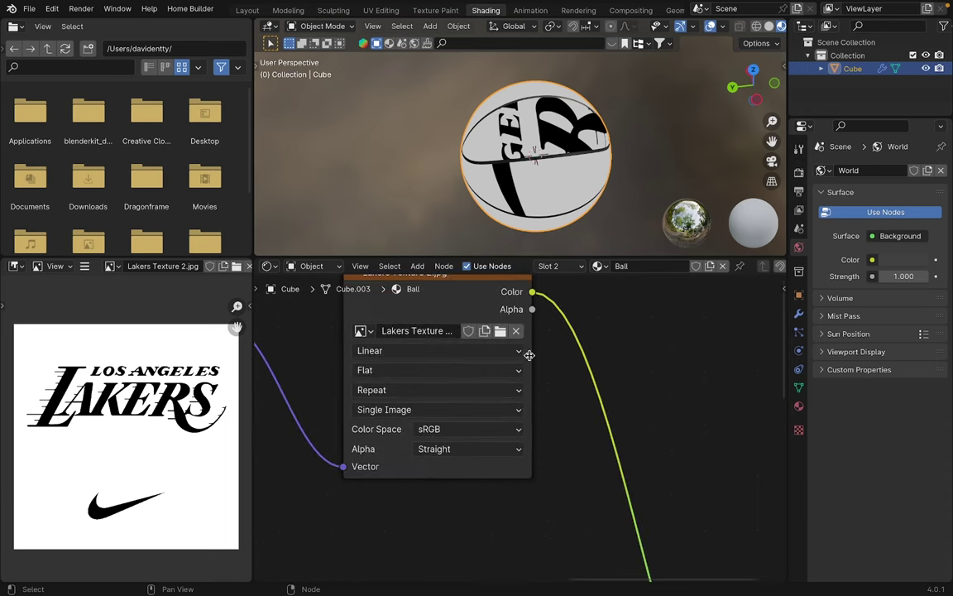
{"action": "scroll", "coordinate": [542, 202], "scroll_direction": "up", "scroll_amount": 2}
{"action": "middle_click_drag", "start_coordinate": [542, 203], "coordinate": [426, 216]}
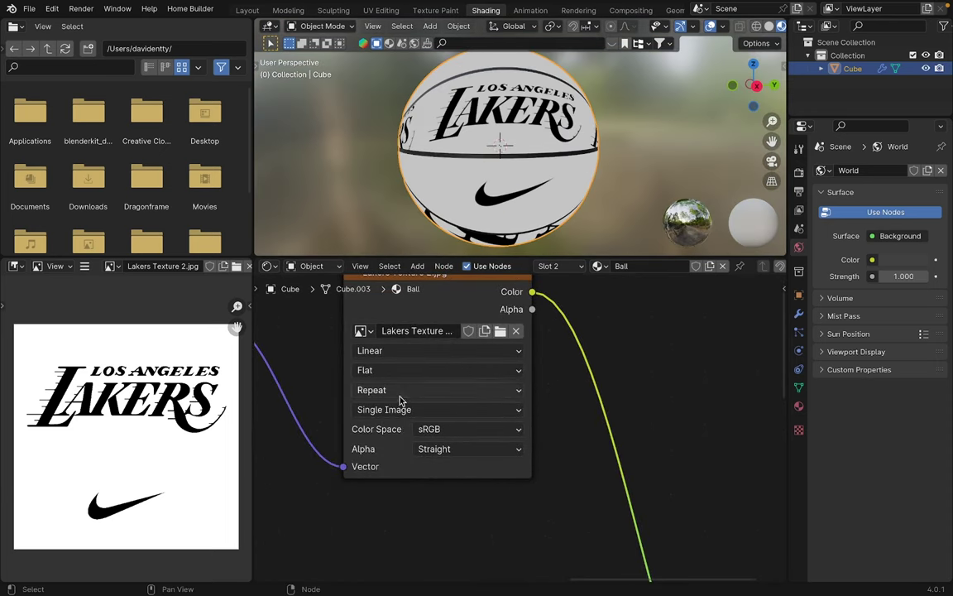
Try the Clip extension on the Lakers image texture node, then set it to Extend
{"action": "left_click", "coordinate": [400, 390]}
{"action": "left_click", "coordinate": [394, 463]}
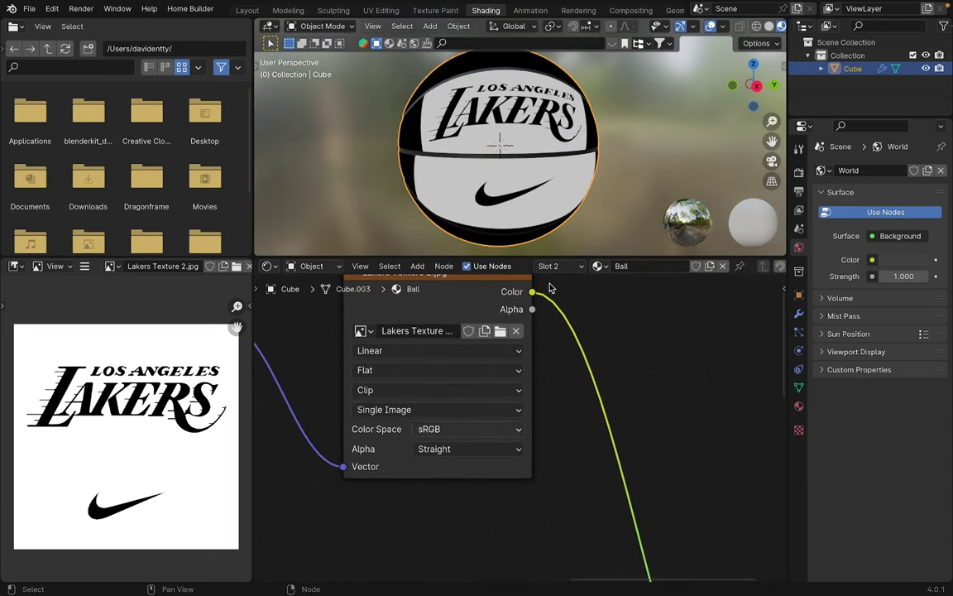
{"action": "left_click", "coordinate": [432, 390]}
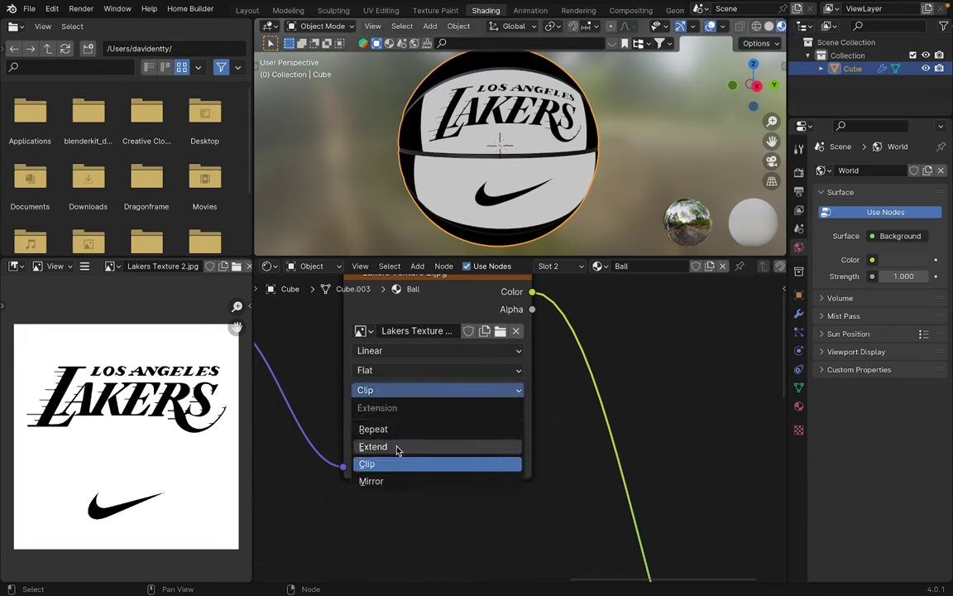
{"action": "left_click", "coordinate": [397, 447]}
{"action": "middle_click_drag", "start_coordinate": [496, 145], "coordinate": [504, 177]}
Move the Material Output node aside and shift the purple bumpy-surface node group down to make room
{"action": "scroll", "coordinate": [534, 426], "scroll_direction": "down", "scroll_amount": 12}
{"action": "middle_click_drag", "start_coordinate": [577, 424], "coordinate": [511, 298]}
{"action": "left_click_drag", "start_coordinate": [536, 387], "coordinate": [698, 354]}
{"action": "scroll", "coordinate": [670, 422], "scroll_direction": "down", "scroll_amount": 3}
{"action": "left_click_drag", "start_coordinate": [575, 517], "coordinate": [285, 393]}
{"action": "left_click_drag", "start_coordinate": [478, 401], "coordinate": [473, 480]}
{"action": "middle_click_drag", "start_coordinate": [539, 410], "coordinate": [464, 456]}
{"action": "scroll", "coordinate": [528, 435], "scroll_direction": "up", "scroll_amount": 4}
Add a Mix Shader node on the link between the Lakers image texture and the Material Output
{"action": "key", "text": "shift+a"}
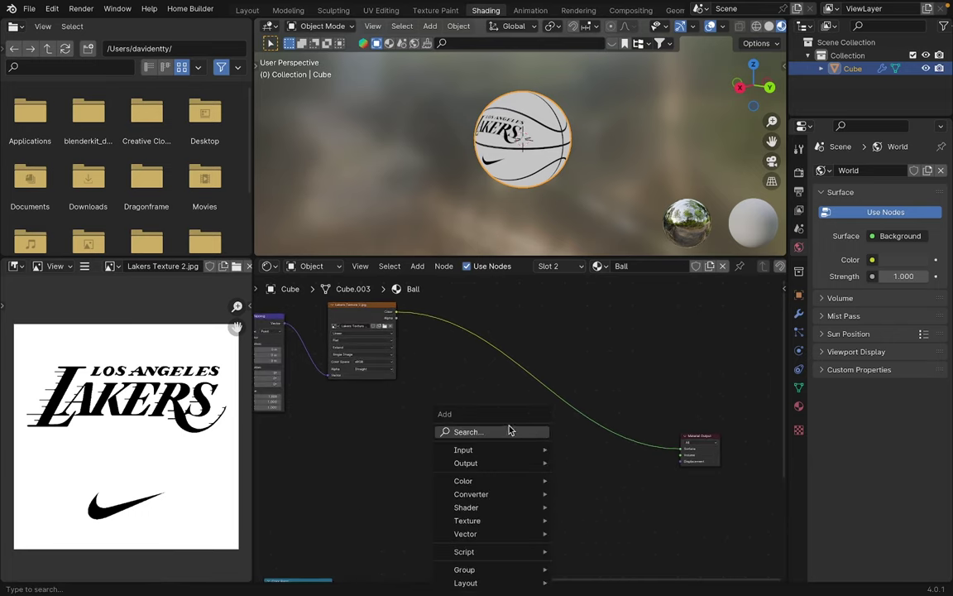
{"action": "left_click", "coordinate": [510, 432]}
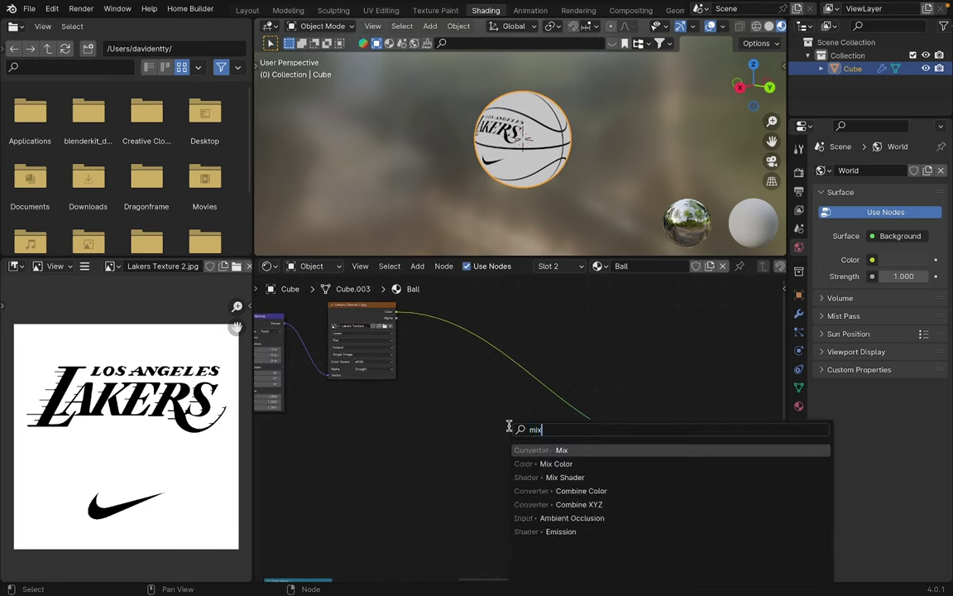
{"action": "left_click", "coordinate": [579, 478]}
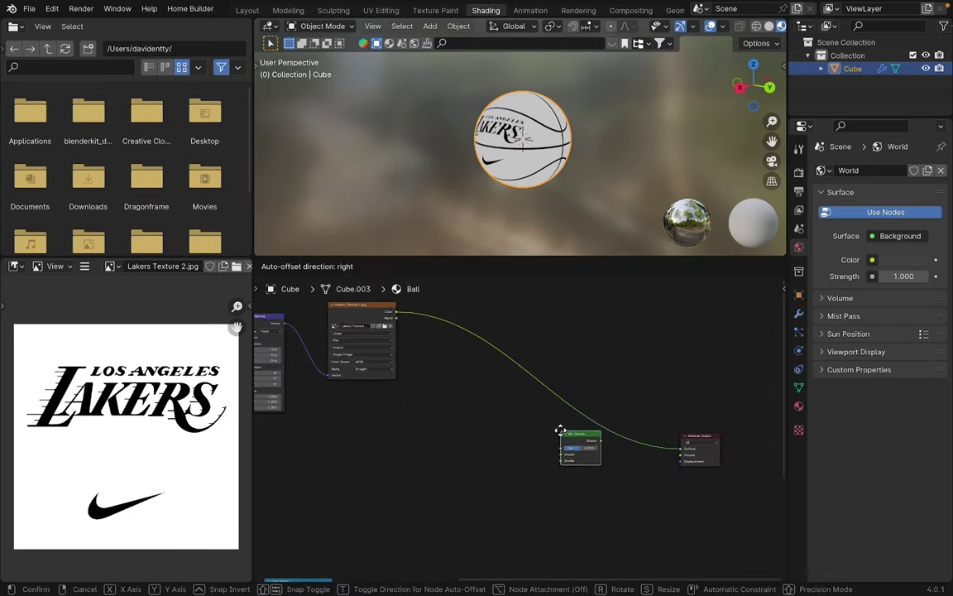
{"action": "left_click", "coordinate": [575, 422]}
Reroute the Lakers image texture's Color output into the Mix Shader's Fac input
{"action": "middle_click_drag", "start_coordinate": [602, 406], "coordinate": [549, 399]}
{"action": "scroll", "coordinate": [520, 428], "scroll_direction": "up", "scroll_amount": 4}
{"action": "middle_click_drag", "start_coordinate": [521, 140], "coordinate": [566, 142]}
{"action": "scroll", "coordinate": [530, 452], "scroll_direction": "down", "scroll_amount": 4}
{"action": "middle_click_drag", "start_coordinate": [425, 446], "coordinate": [455, 470]}
{"action": "scroll", "coordinate": [542, 447], "scroll_direction": "up", "scroll_amount": 3}
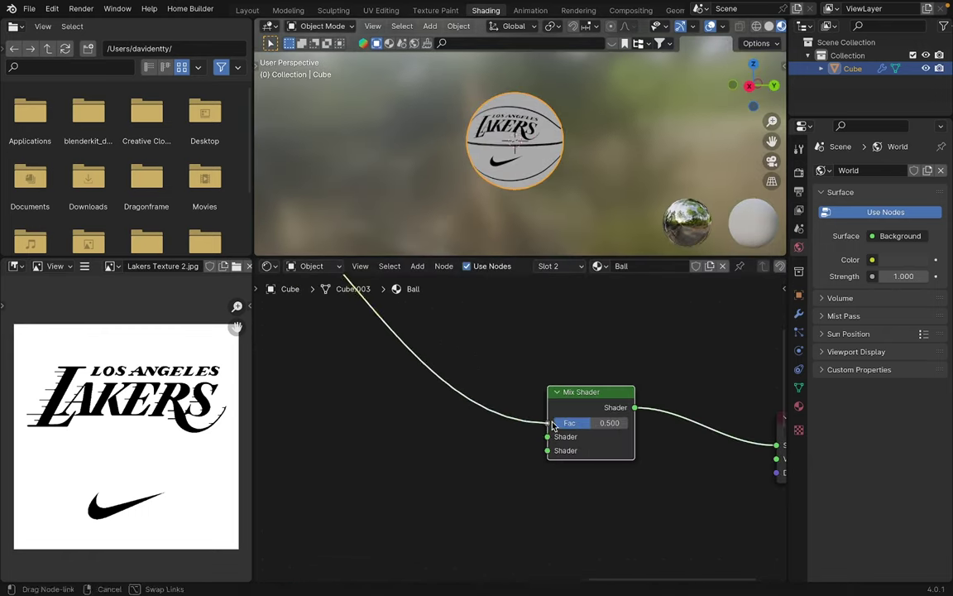
{"action": "left_click_drag", "start_coordinate": [553, 424], "coordinate": [551, 424]}
Move the purple Principled BSDF closer and connect its BSDF output to the Mix Shader's second Shader input
{"action": "middle_click_drag", "start_coordinate": [562, 173], "coordinate": [596, 174]}
{"action": "scroll", "coordinate": [537, 428], "scroll_direction": "down", "scroll_amount": 3}
{"action": "middle_click_drag", "start_coordinate": [420, 534], "coordinate": [569, 417]}
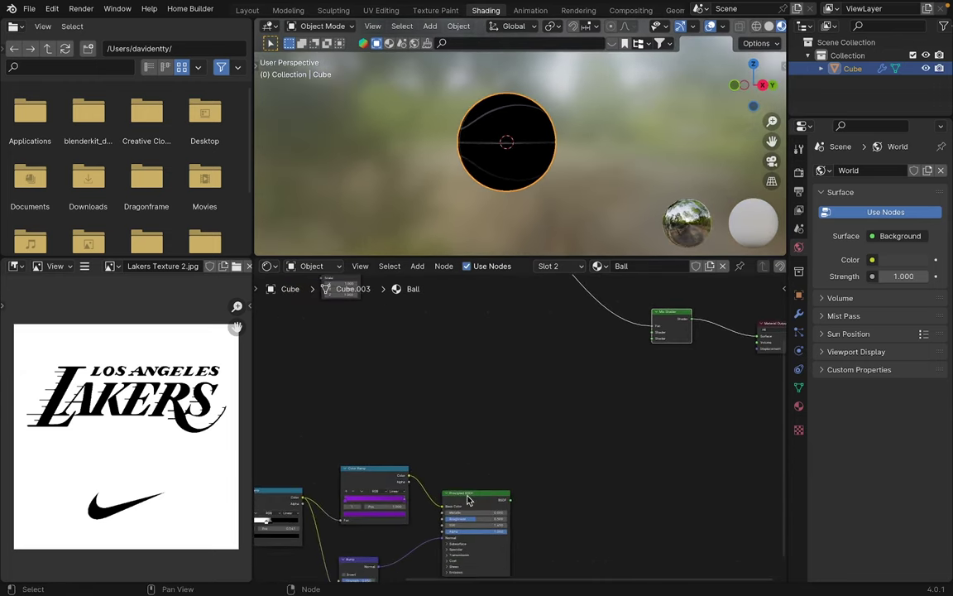
{"action": "left_click_drag", "start_coordinate": [467, 500], "coordinate": [513, 419]}
{"action": "scroll", "coordinate": [463, 459], "scroll_direction": "up", "scroll_amount": 3}
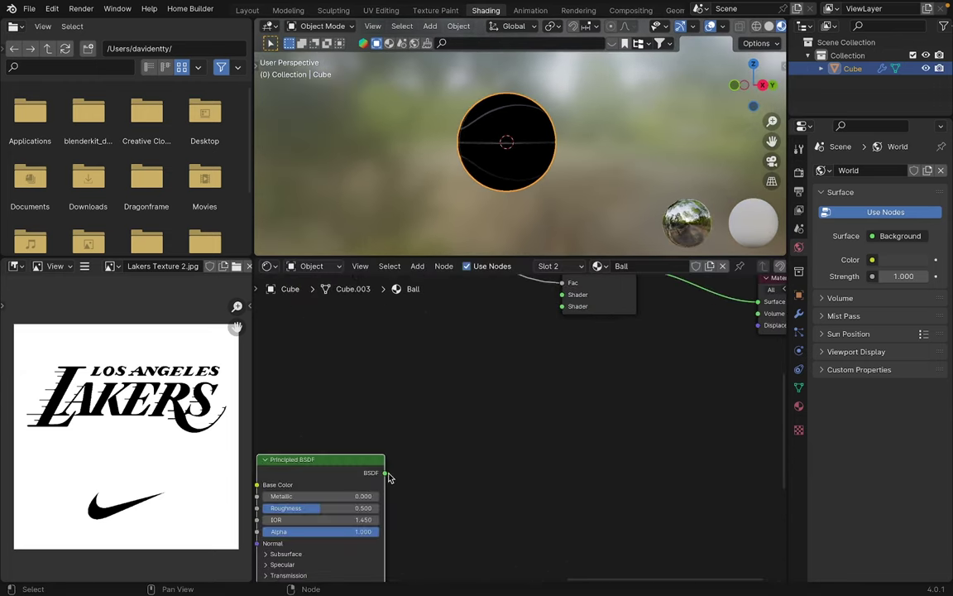
{"action": "left_click_drag", "start_coordinate": [385, 473], "coordinate": [566, 308]}
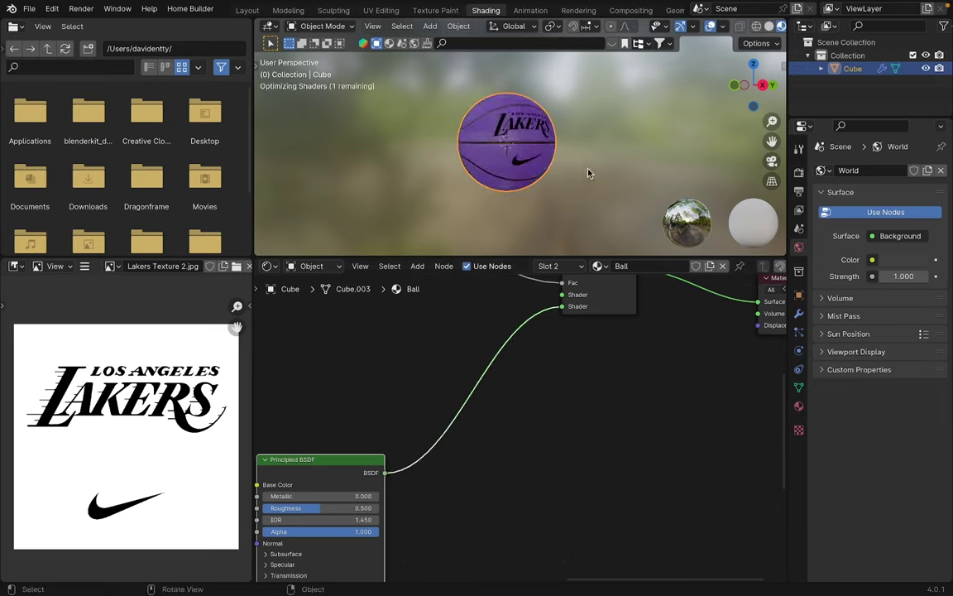
{"action": "scroll", "coordinate": [505, 516], "scroll_direction": "down", "scroll_amount": 2}
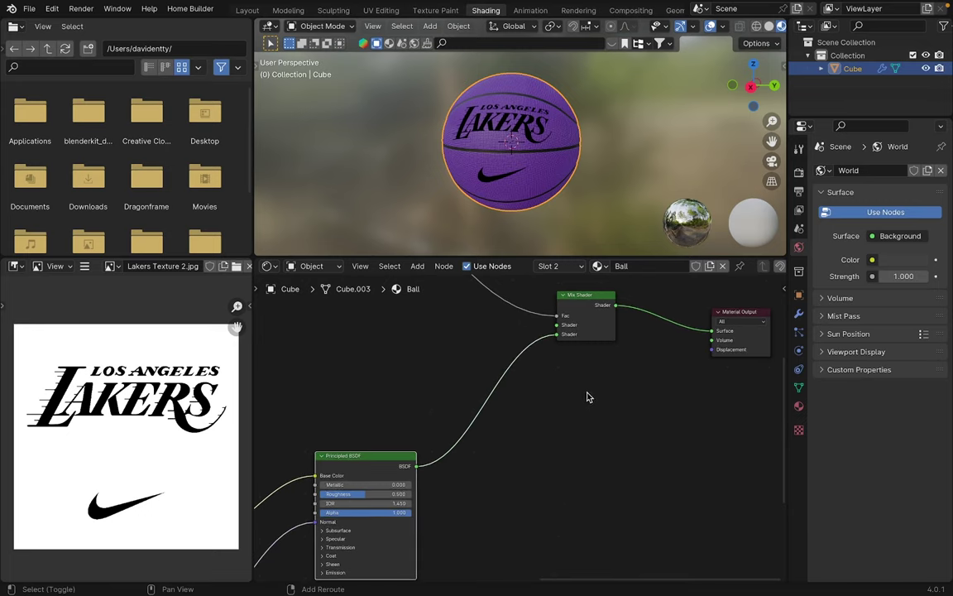
Examine the logos on the purple ball and the node chain feeding the Principled BSDF
{"action": "middle_click_drag", "start_coordinate": [588, 391], "coordinate": [638, 479]}
{"action": "scroll", "coordinate": [492, 447], "scroll_direction": "down", "scroll_amount": 1}
{"action": "middle_click_drag", "start_coordinate": [558, 437], "coordinate": [705, 336]}
{"action": "middle_click_drag", "start_coordinate": [660, 435], "coordinate": [615, 451]}
{"action": "scroll", "coordinate": [619, 449], "scroll_direction": "up", "scroll_amount": 1}
{"action": "scroll", "coordinate": [619, 449], "scroll_direction": "down", "scroll_amount": 1}
{"action": "middle_click_drag", "start_coordinate": [637, 384], "coordinate": [601, 403]}
{"action": "scroll", "coordinate": [592, 168], "scroll_direction": "up", "scroll_amount": 5}
{"action": "middle_click_drag", "start_coordinate": [600, 168], "coordinate": [581, 167]}
{"action": "scroll", "coordinate": [582, 167], "scroll_direction": "down", "scroll_amount": 4}
{"action": "middle_click_drag", "start_coordinate": [536, 390], "coordinate": [548, 378]}
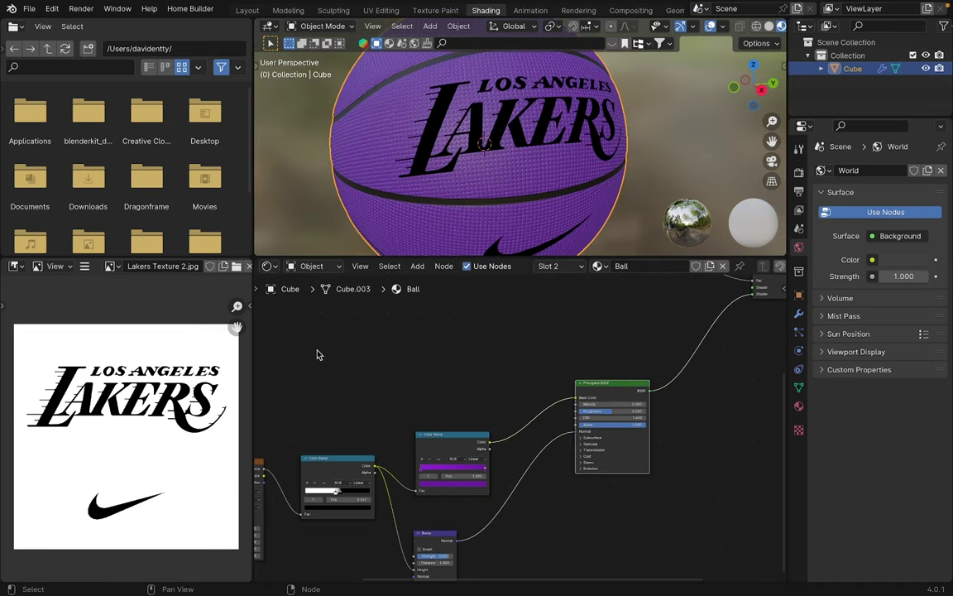
{"action": "scroll", "coordinate": [490, 394], "scroll_direction": "down", "scroll_amount": 2}
{"action": "middle_click_drag", "start_coordinate": [490, 394], "coordinate": [556, 420]}
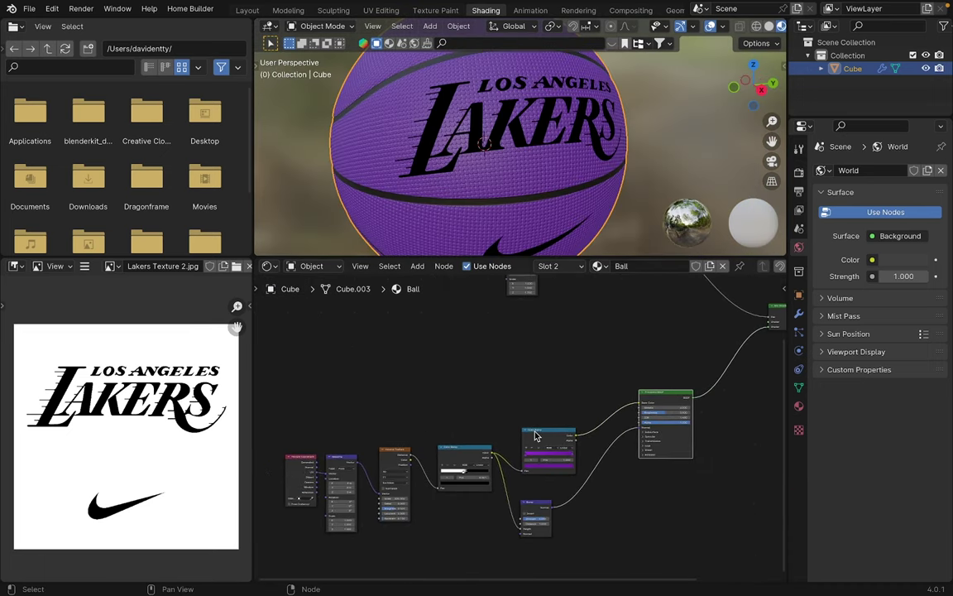
Select the whole purple surface node chain with its Principled BSDF, shift it down, and place a duplicate above it
{"action": "left_click_drag", "start_coordinate": [534, 435], "coordinate": [536, 422]}
{"action": "scroll", "coordinate": [537, 422], "scroll_direction": "down", "scroll_amount": 1}
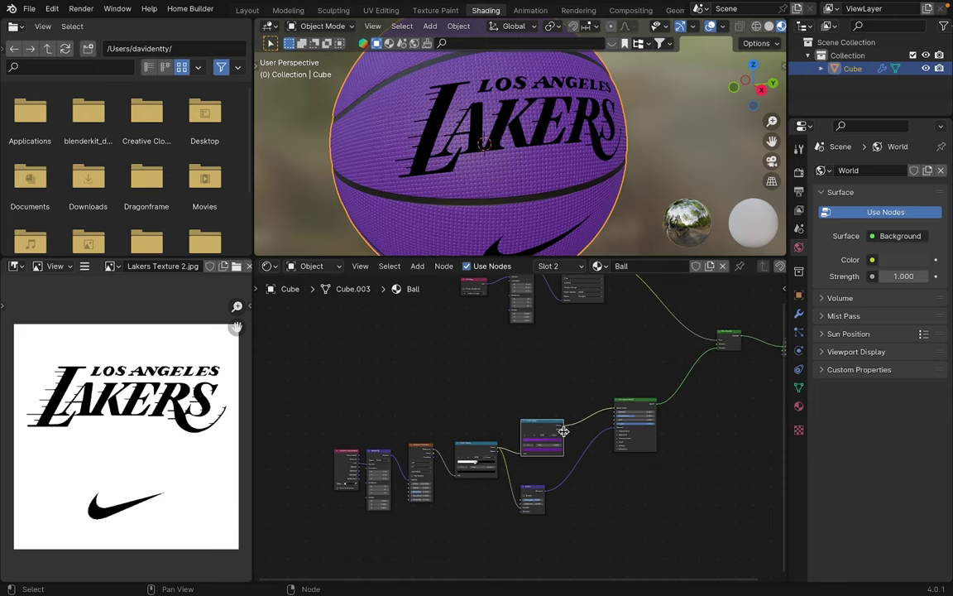
{"action": "left_click_drag", "start_coordinate": [609, 513], "coordinate": [311, 385]}
{"action": "scroll", "coordinate": [653, 403], "scroll_direction": "up", "scroll_amount": 1}
{"action": "left_click_drag", "start_coordinate": [653, 403], "coordinate": [634, 451]}
{"action": "key", "text": "shift+d"}
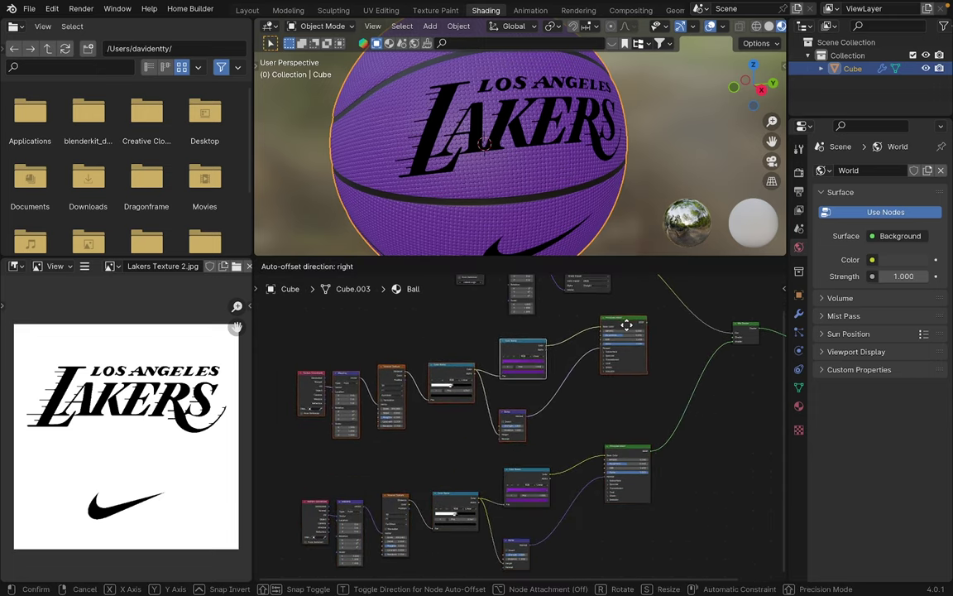
{"action": "left_click", "coordinate": [638, 366]}
Change the end stop of the duplicated purple Color Ramp to golden yellow
{"action": "scroll", "coordinate": [630, 389], "scroll_direction": "up", "scroll_amount": 2}
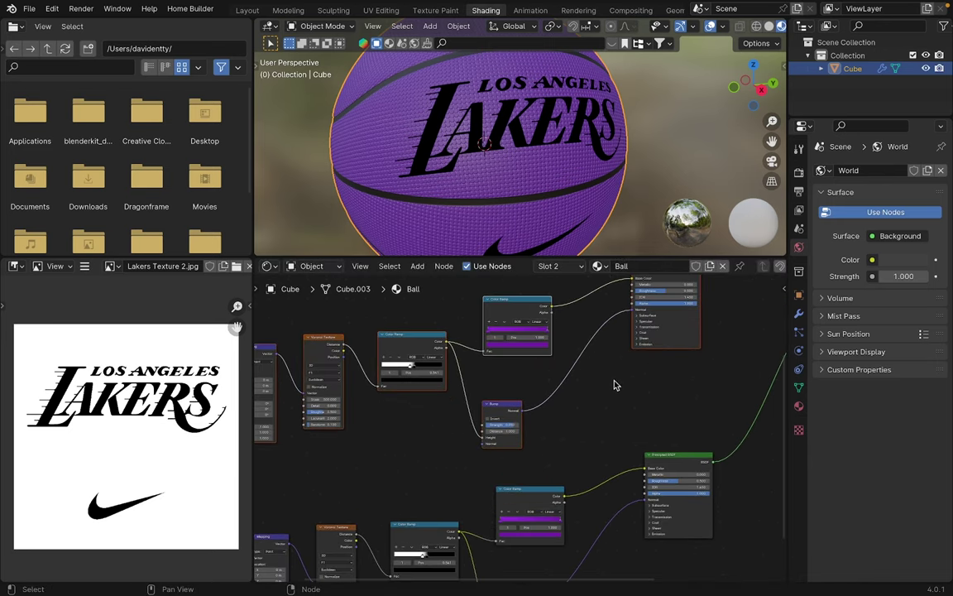
{"action": "scroll", "coordinate": [614, 385], "scroll_direction": "up", "scroll_amount": 3}
{"action": "scroll", "coordinate": [497, 186], "scroll_direction": "up", "scroll_amount": 3}
{"action": "scroll", "coordinate": [584, 377], "scroll_direction": "up", "scroll_amount": 3}
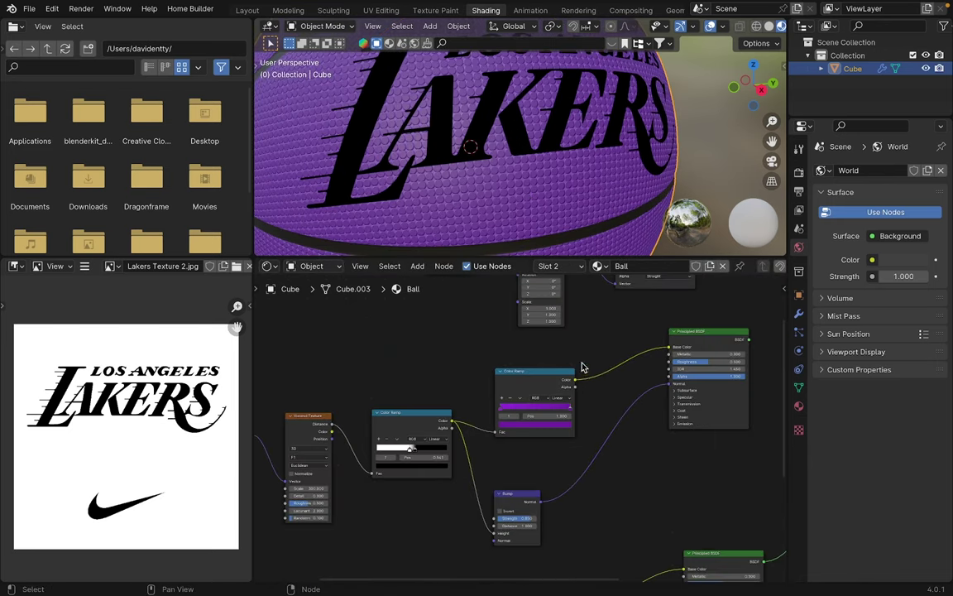
{"action": "scroll", "coordinate": [529, 394], "scroll_direction": "up", "scroll_amount": 1}
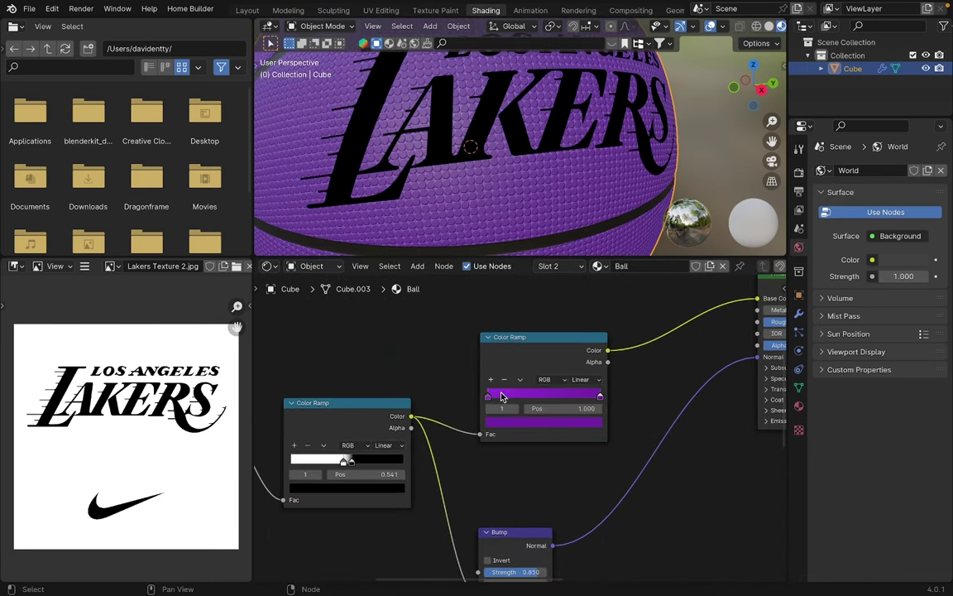
{"action": "left_click", "coordinate": [531, 425]}
{"action": "left_click", "coordinate": [594, 273]}
{"action": "left_click_drag", "start_coordinate": [538, 302], "coordinate": [519, 319]}
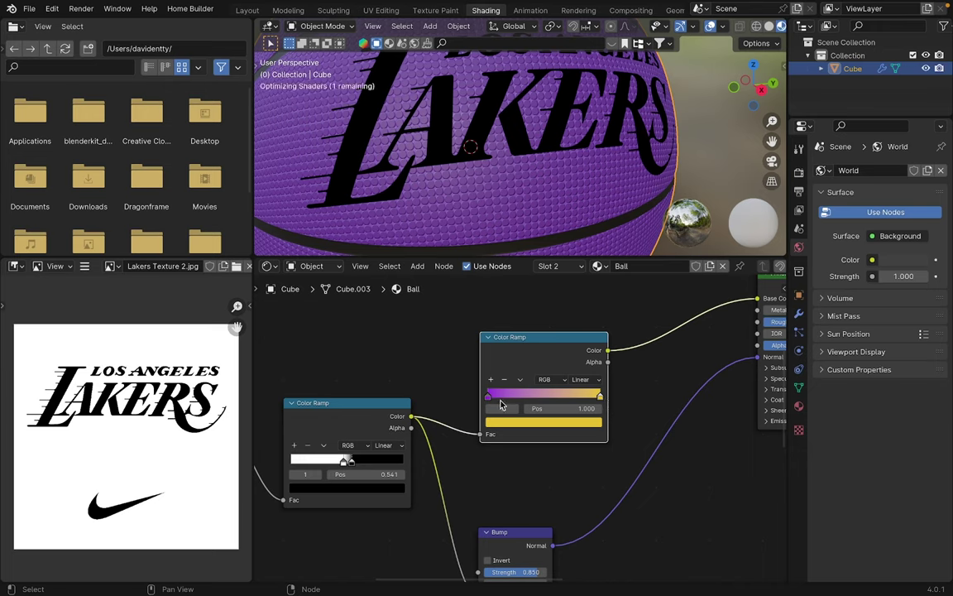
Swap the duplicated Color Ramp's stops, placing yellow at the start and purple at position 1.000
{"action": "left_click_drag", "start_coordinate": [587, 402], "coordinate": [533, 400]}
{"action": "mouse_move", "coordinate": [486, 400]}
{"action": "left_mouse_down"}
{"action": "mouse_move", "coordinate": [555, 400]}
{"action": "mouse_move", "coordinate": [489, 398]}
{"action": "left_mouse_up"}
{"action": "scroll", "coordinate": [486, 394], "scroll_direction": "up", "scroll_amount": 4}
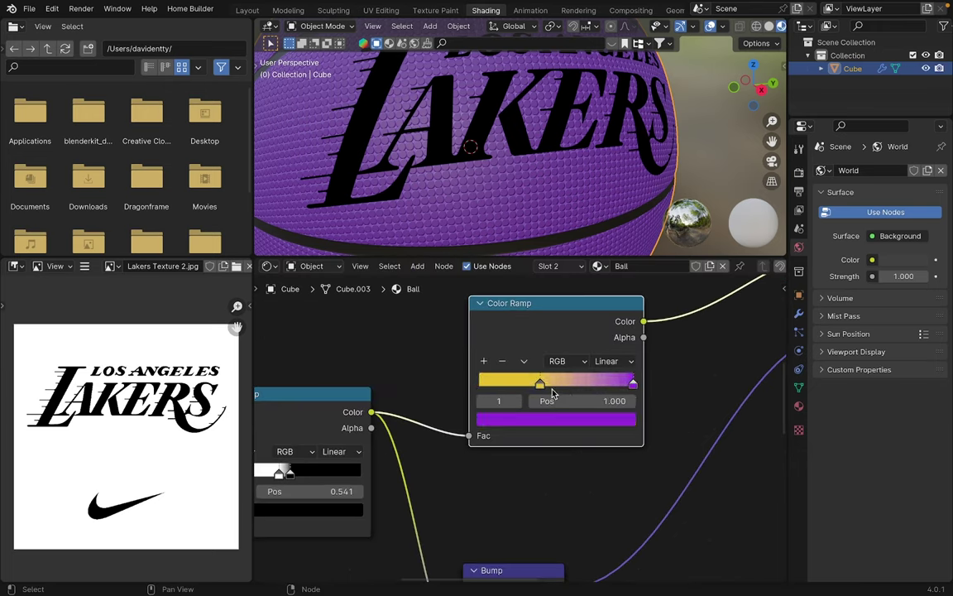
{"action": "left_click_drag", "start_coordinate": [541, 384], "coordinate": [477, 384]}
Sample the ramp's yellow onto its purple end stop and darken that stop to a Value of about 0.417
{"action": "left_click", "coordinate": [631, 385]}
{"action": "left_click", "coordinate": [622, 419]}
{"action": "left_click", "coordinate": [619, 356]}
{"action": "left_click", "coordinate": [488, 381]}
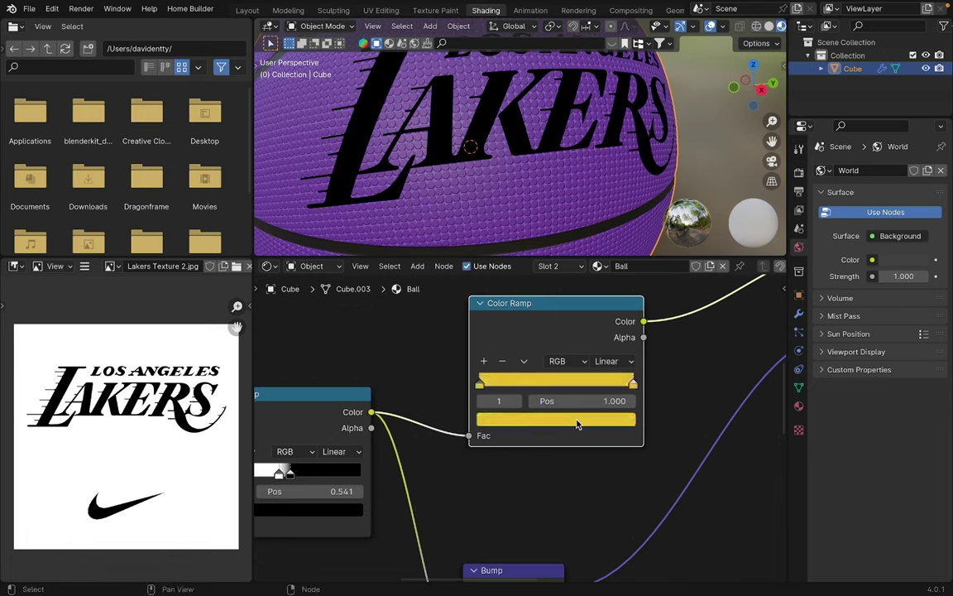
{"action": "left_click", "coordinate": [622, 422]}
{"action": "left_click_drag", "start_coordinate": [623, 208], "coordinate": [623, 235]}
Connect the duplicated yellow Principled BSDF to the Mix Shader's first Shader input
{"action": "scroll", "coordinate": [688, 380], "scroll_direction": "down", "scroll_amount": 3}
{"action": "middle_click_drag", "start_coordinate": [630, 394], "coordinate": [482, 436]}
{"action": "scroll", "coordinate": [483, 436], "scroll_direction": "down", "scroll_amount": 5}
{"action": "middle_click_drag", "start_coordinate": [615, 407], "coordinate": [578, 369]}
{"action": "scroll", "coordinate": [578, 369], "scroll_direction": "up", "scroll_amount": 3}
{"action": "scroll", "coordinate": [585, 414], "scroll_direction": "up", "scroll_amount": 4}
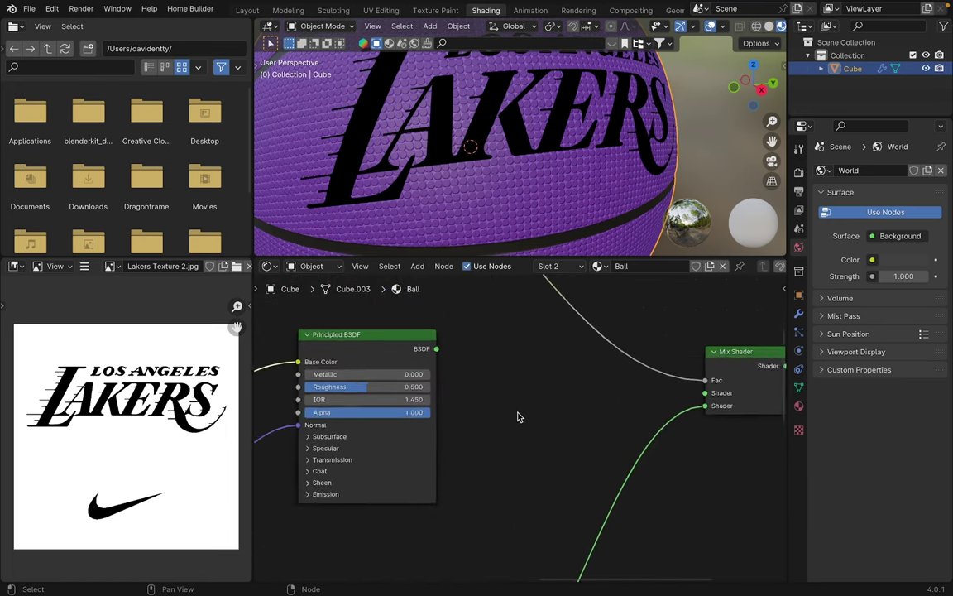
{"action": "left_click_drag", "start_coordinate": [713, 392], "coordinate": [716, 389]}
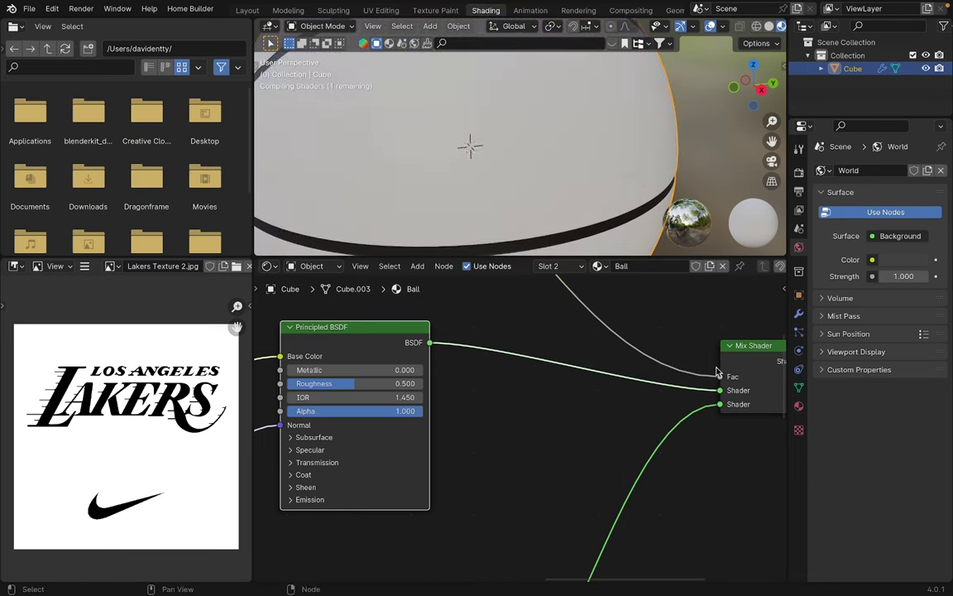
{"action": "scroll", "coordinate": [641, 177], "scroll_direction": "down", "scroll_amount": 5}
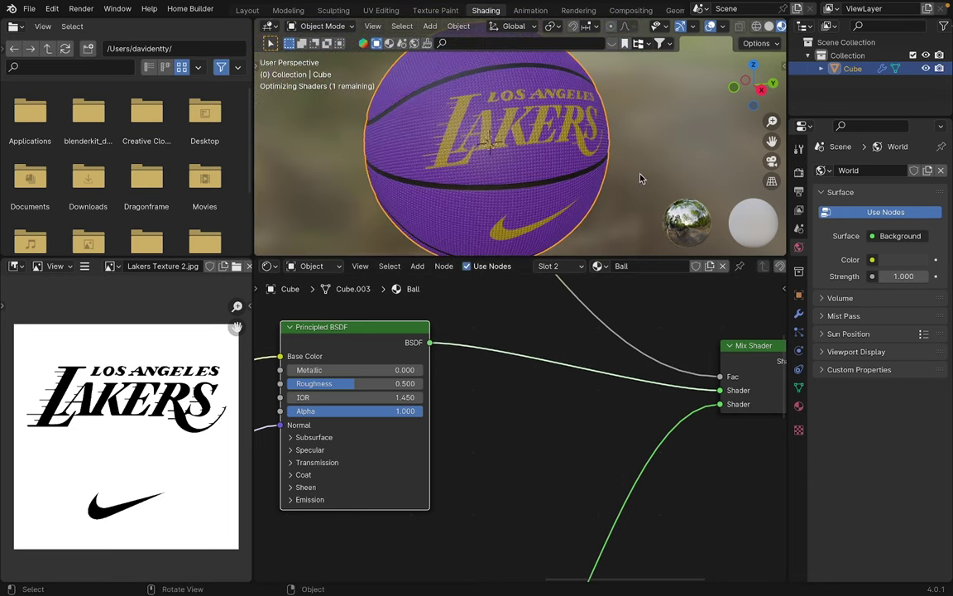
{"action": "scroll", "coordinate": [649, 179], "scroll_direction": "up", "scroll_amount": 3}
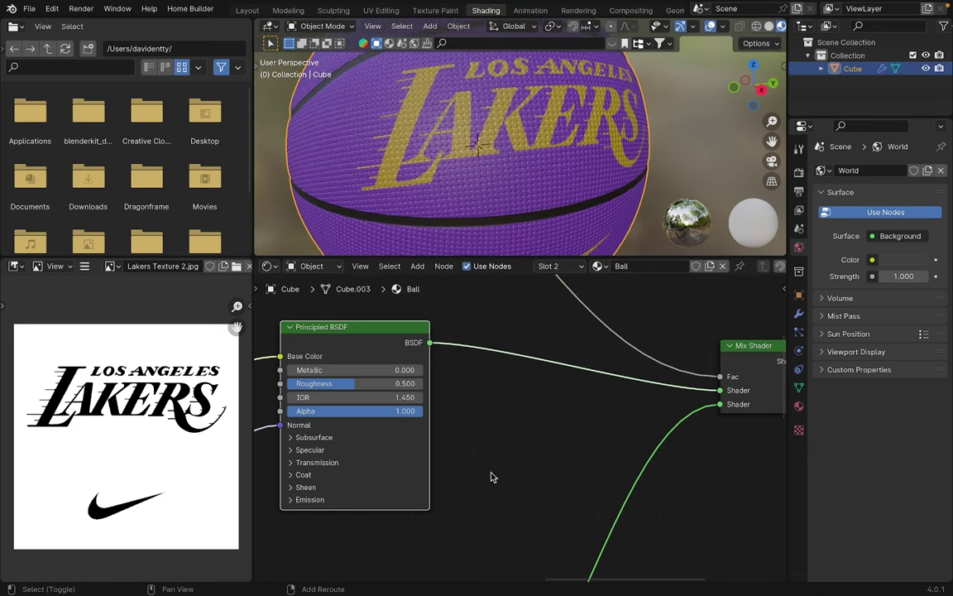
Resample the starting yellow onto the yellow Color Ramp's end stop and shift it toward orange
{"action": "middle_click_drag", "start_coordinate": [494, 474], "coordinate": [594, 466]}
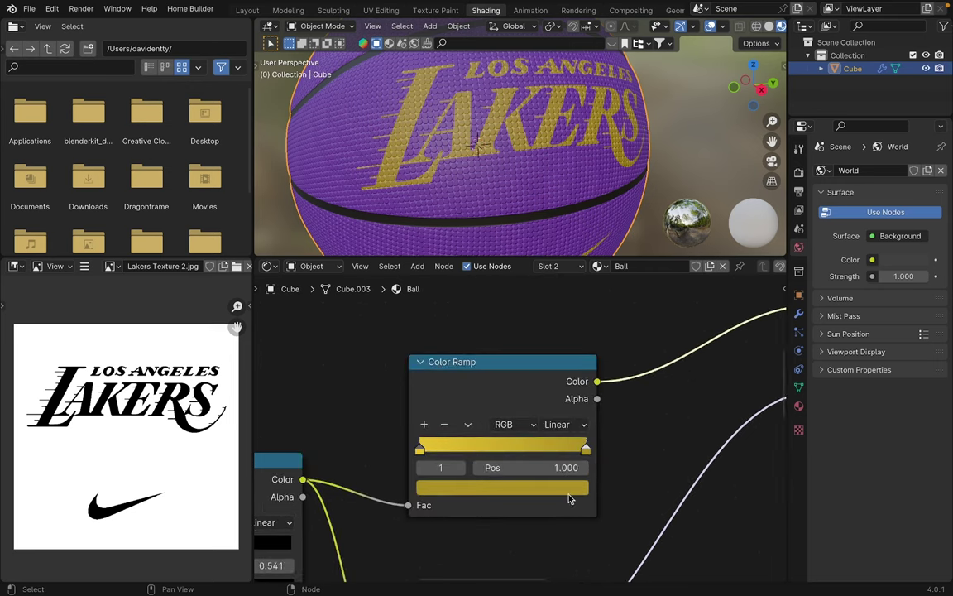
{"action": "left_click", "coordinate": [567, 491]}
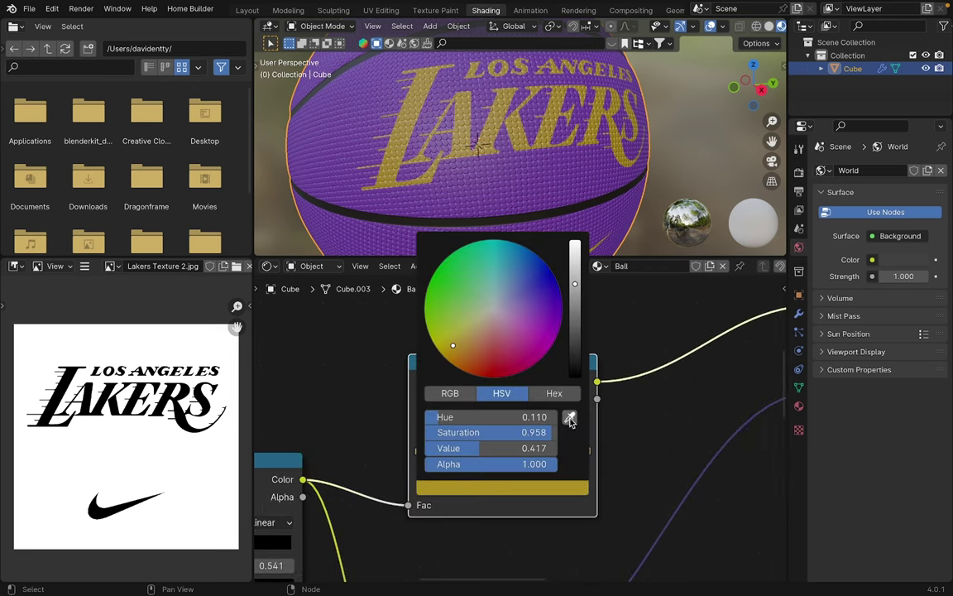
{"action": "left_click", "coordinate": [570, 420]}
{"action": "left_click", "coordinate": [421, 446]}
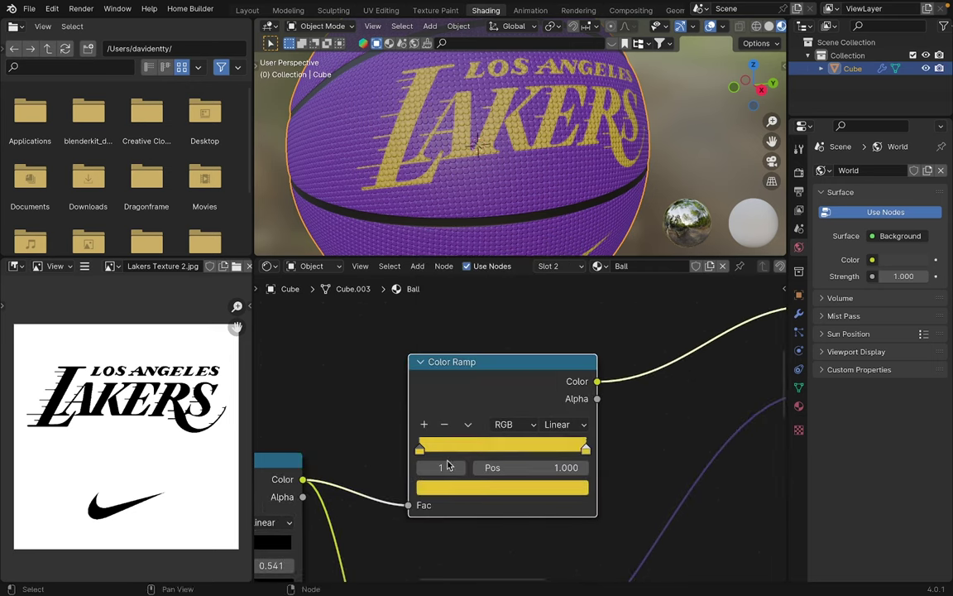
{"action": "left_click", "coordinate": [540, 492]}
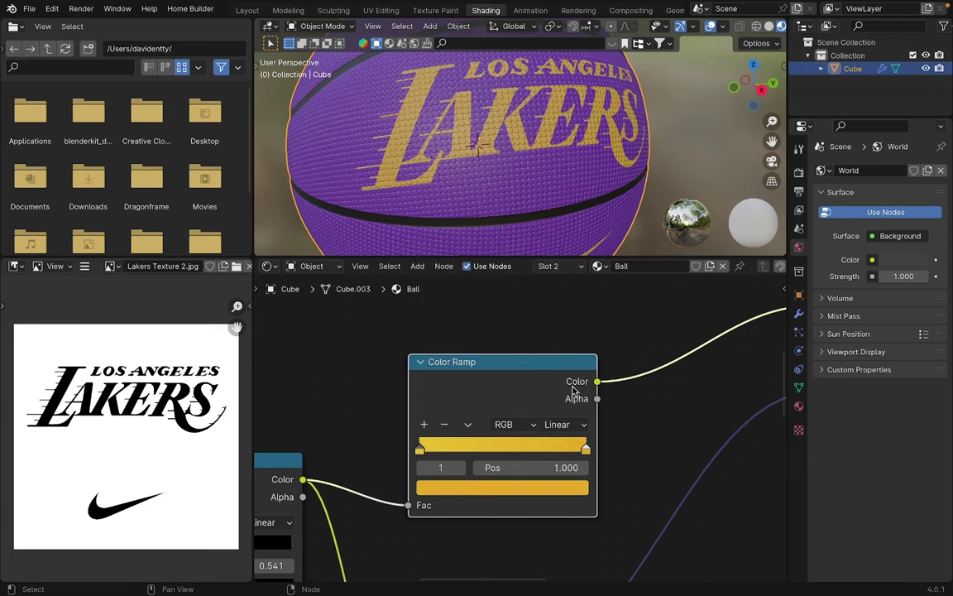
Deselect the ball and inspect the gold Lakers lettering and its bumpy surface up close
{"action": "scroll", "coordinate": [528, 122], "scroll_direction": "up", "scroll_amount": 3}
{"action": "middle_click_drag", "start_coordinate": [512, 120], "coordinate": [547, 124]}
{"action": "scroll", "coordinate": [517, 429], "scroll_direction": "up", "scroll_amount": 4}
{"action": "left_click", "coordinate": [380, 460]}
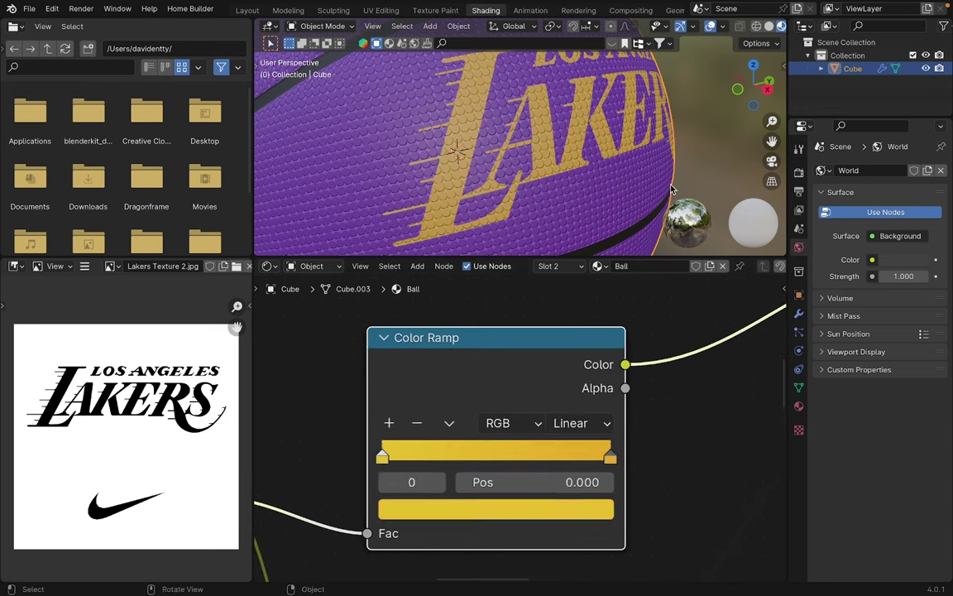
{"action": "scroll", "coordinate": [672, 178], "scroll_direction": "down", "scroll_amount": 4}
{"action": "left_click", "coordinate": [675, 139]}
{"action": "scroll", "coordinate": [675, 138], "scroll_direction": "down", "scroll_amount": 2}
{"action": "mouse_move", "coordinate": [675, 138]}
{"action": "middle_mouse_down"}
{"action": "mouse_move", "coordinate": [626, 126]}
{"action": "mouse_move", "coordinate": [666, 134]}
{"action": "middle_mouse_up"}
{"action": "scroll", "coordinate": [666, 134], "scroll_direction": "up", "scroll_amount": 4}
{"action": "scroll", "coordinate": [514, 356], "scroll_direction": "down", "scroll_amount": 5}
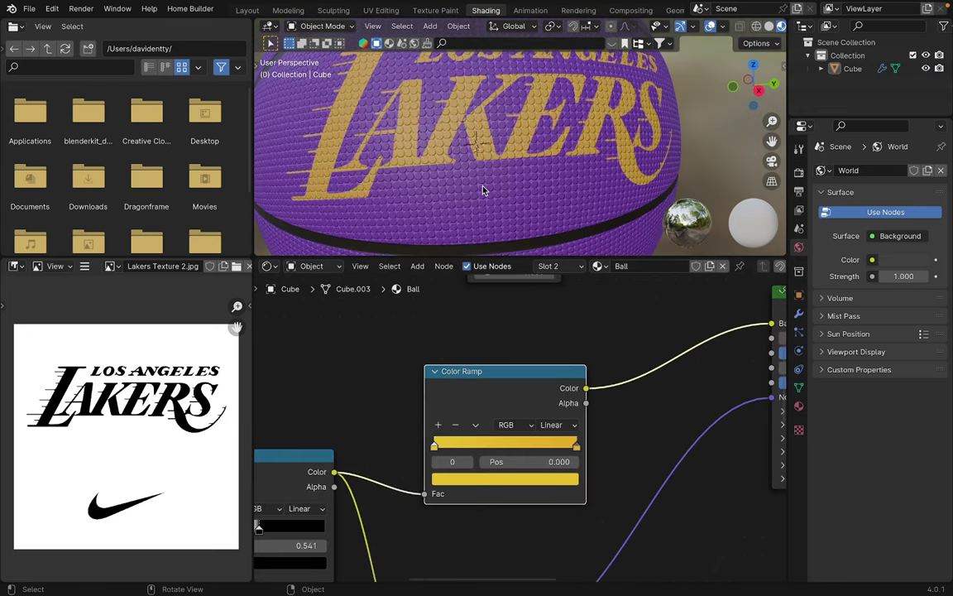
Set the Scale of the Voronoi Texture in the yellow branch to 500
{"action": "middle_click_drag", "start_coordinate": [479, 174], "coordinate": [524, 198]}
{"action": "scroll", "coordinate": [560, 172], "scroll_direction": "down", "scroll_amount": 1}
{"action": "scroll", "coordinate": [405, 364], "scroll_direction": "down", "scroll_amount": 1}
{"action": "middle_click_drag", "start_coordinate": [406, 364], "coordinate": [592, 323]}
{"action": "scroll", "coordinate": [513, 466], "scroll_direction": "up", "scroll_amount": 2}
{"action": "scroll", "coordinate": [576, 203], "scroll_direction": "down", "scroll_amount": 3}
{"action": "middle_click_drag", "start_coordinate": [578, 171], "coordinate": [540, 161]}
{"action": "scroll", "coordinate": [539, 162], "scroll_direction": "up", "scroll_amount": 4}
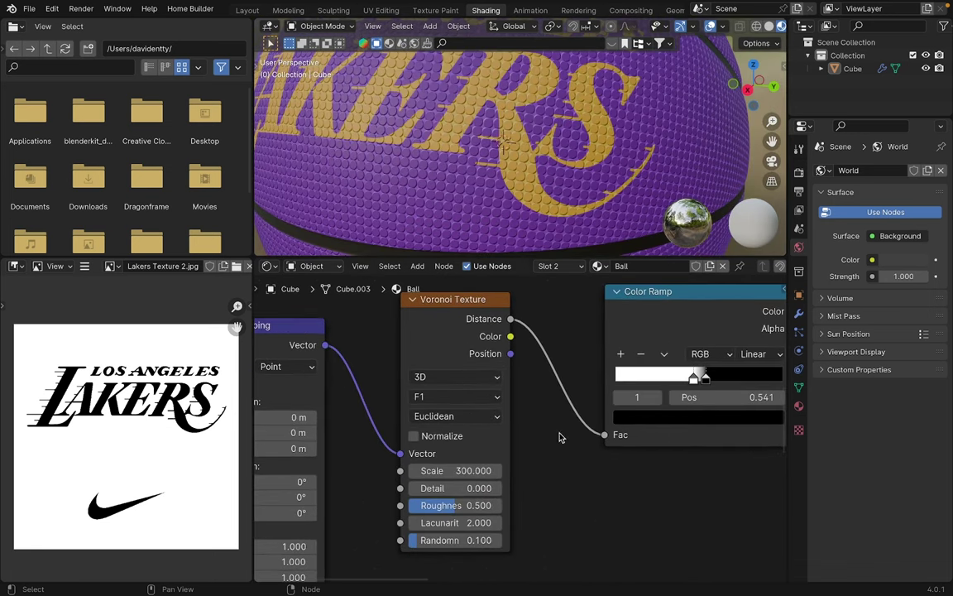
{"action": "scroll", "coordinate": [564, 463], "scroll_direction": "down", "scroll_amount": 1}
{"action": "middle_click_drag", "start_coordinate": [560, 475], "coordinate": [548, 469]}
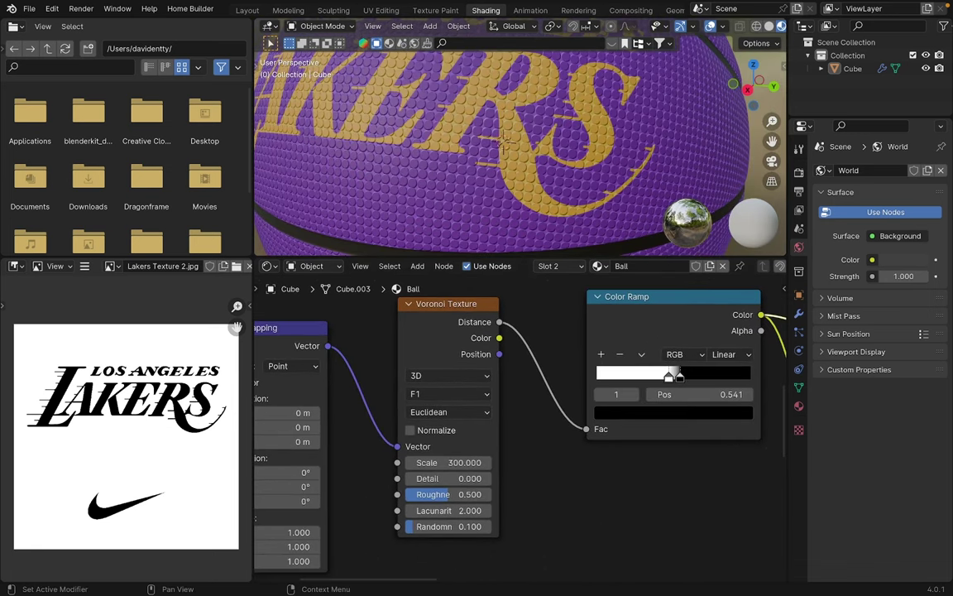
{"action": "middle_click_drag", "start_coordinate": [449, 461], "coordinate": [472, 457]}
{"action": "left_click", "coordinate": [472, 458]}
{"action": "type", "text": "400"}
{"action": "key", "text": "Return"}
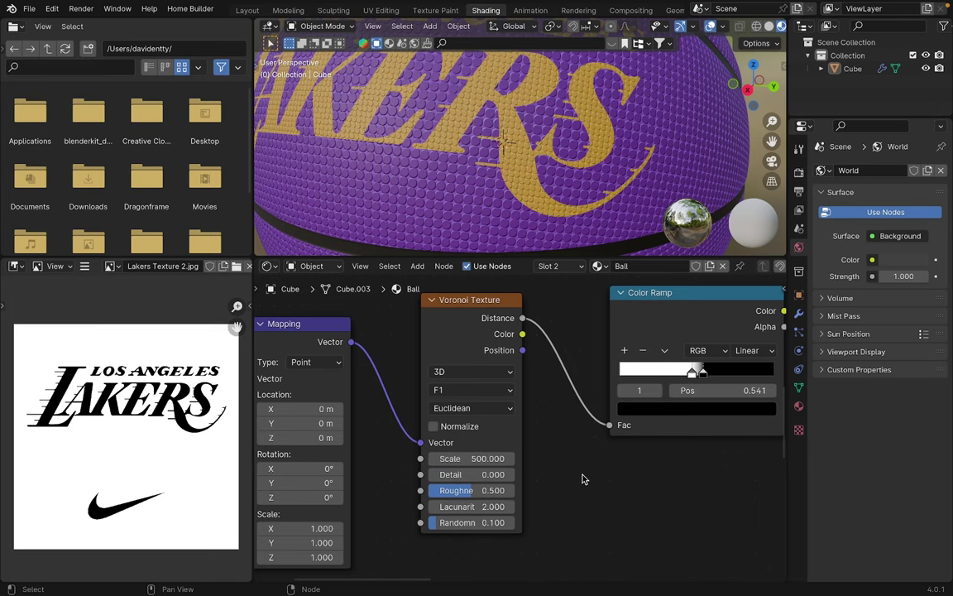
Move the yellow branch's black ramp stop to 0.550 and try another Voronoi Randomness before restoring it to 0.1
{"action": "scroll", "coordinate": [604, 474], "scroll_direction": "up", "scroll_amount": 3}
{"action": "left_click_drag", "start_coordinate": [654, 429], "coordinate": [667, 432]}
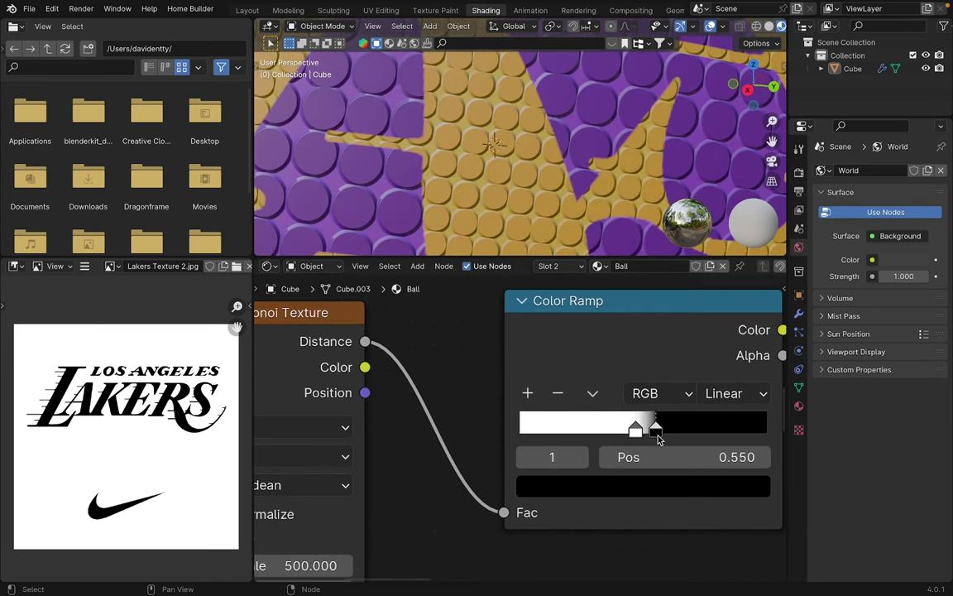
{"action": "middle_click_drag", "start_coordinate": [463, 488], "coordinate": [694, 340]}
{"action": "scroll", "coordinate": [510, 537], "scroll_direction": "up", "scroll_amount": 1}
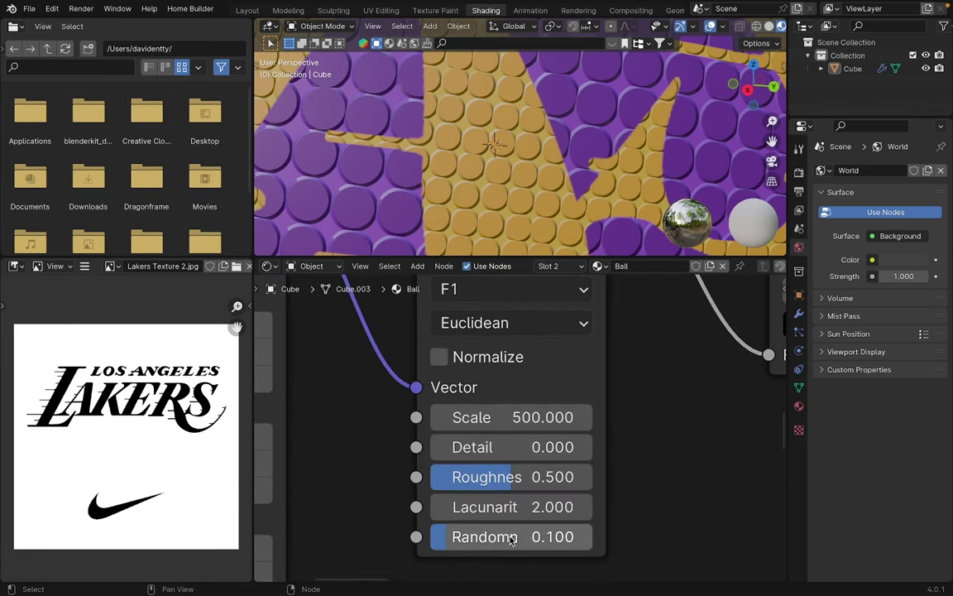
{"action": "left_click_drag", "start_coordinate": [511, 538], "coordinate": [521, 539], "text": "shift"}
{"action": "left_click", "coordinate": [513, 538]}
{"action": "type", "text": ".1"}
{"action": "key", "text": "Return"}
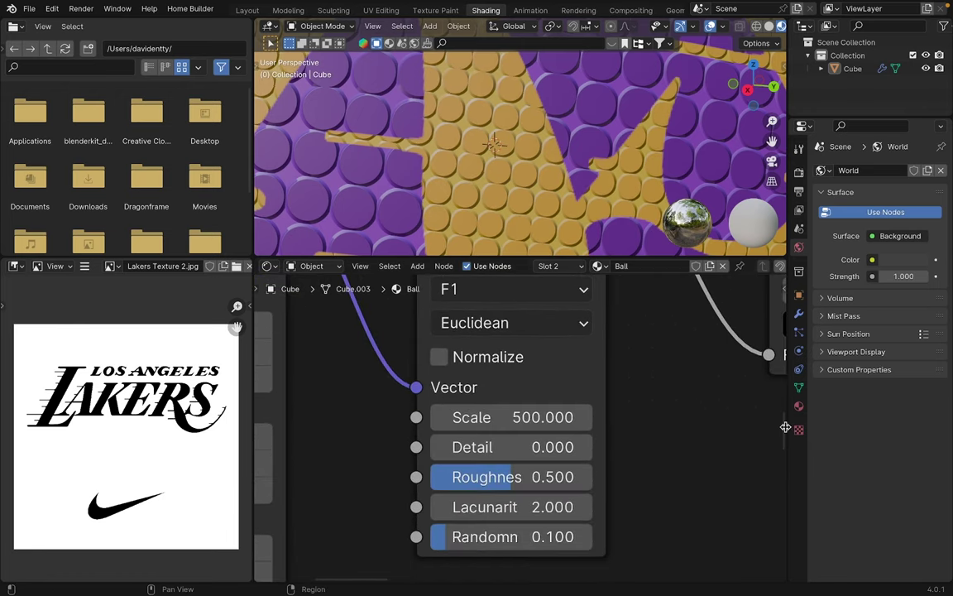
{"action": "scroll", "coordinate": [603, 438], "scroll_direction": "down", "scroll_amount": 5}
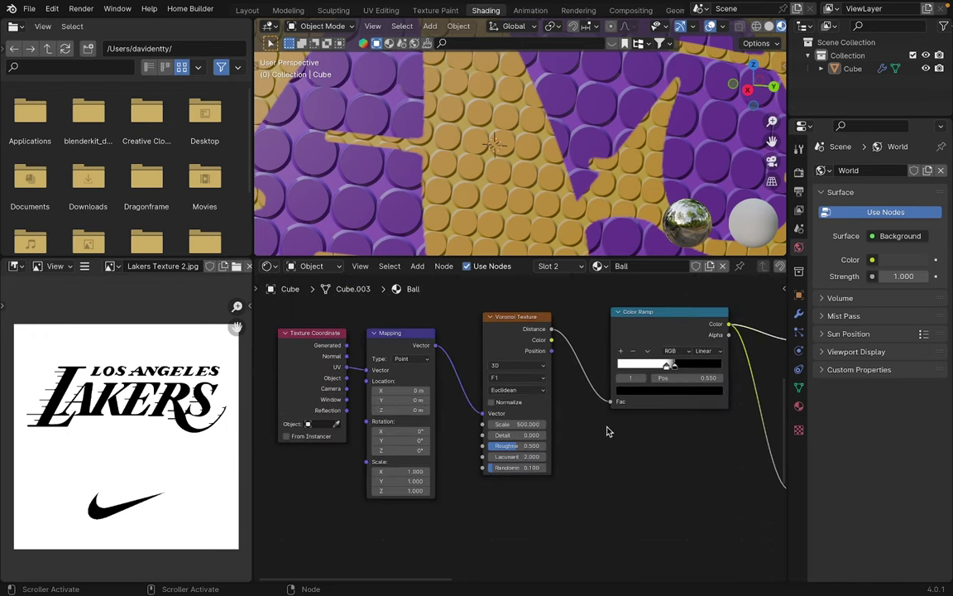
Try a Scale of 300 on the yellow branch's Voronoi Texture, then restore it to 500
{"action": "scroll", "coordinate": [523, 428], "scroll_direction": "up", "scroll_amount": 5}
{"action": "left_click_drag", "start_coordinate": [537, 423], "coordinate": [534, 423]}
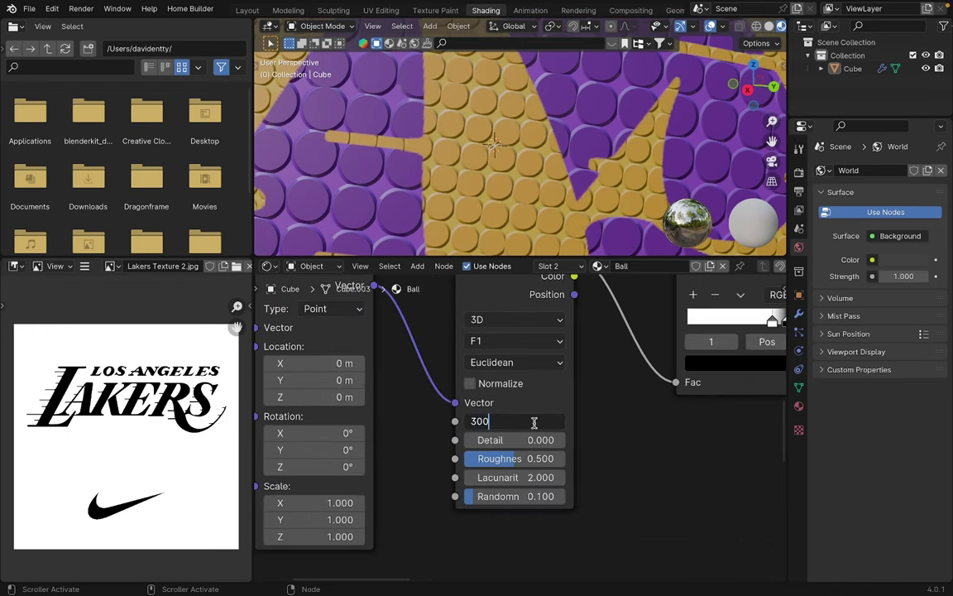
{"action": "left_click", "coordinate": [534, 423]}
{"action": "type", "text": "300"}
{"action": "key", "text": "Return"}
{"action": "type", "text": "500"}
{"action": "key", "text": "Return"}
{"action": "scroll", "coordinate": [629, 456], "scroll_direction": "down", "scroll_amount": 5}
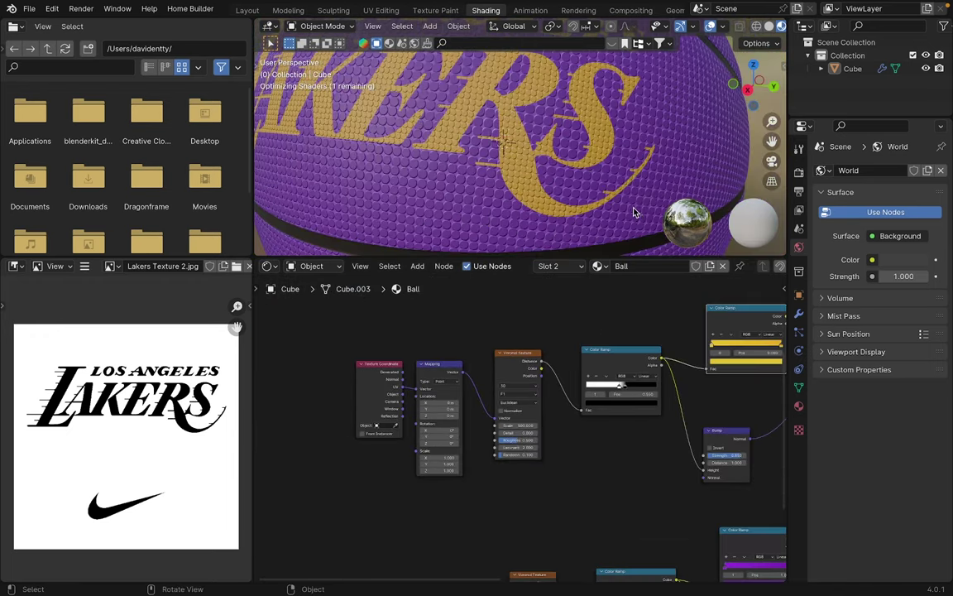
Move the yellow branch's black ramp stop to 0.580 and its white stop to about 0.416
{"action": "scroll", "coordinate": [662, 506], "scroll_direction": "up", "scroll_amount": 3}
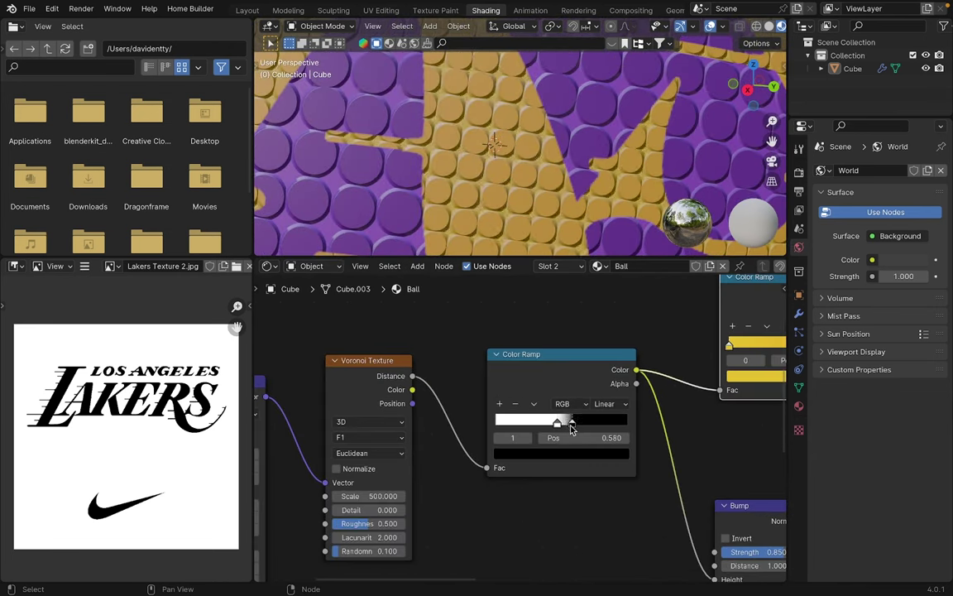
{"action": "left_click_drag", "start_coordinate": [558, 425], "coordinate": [548, 426]}
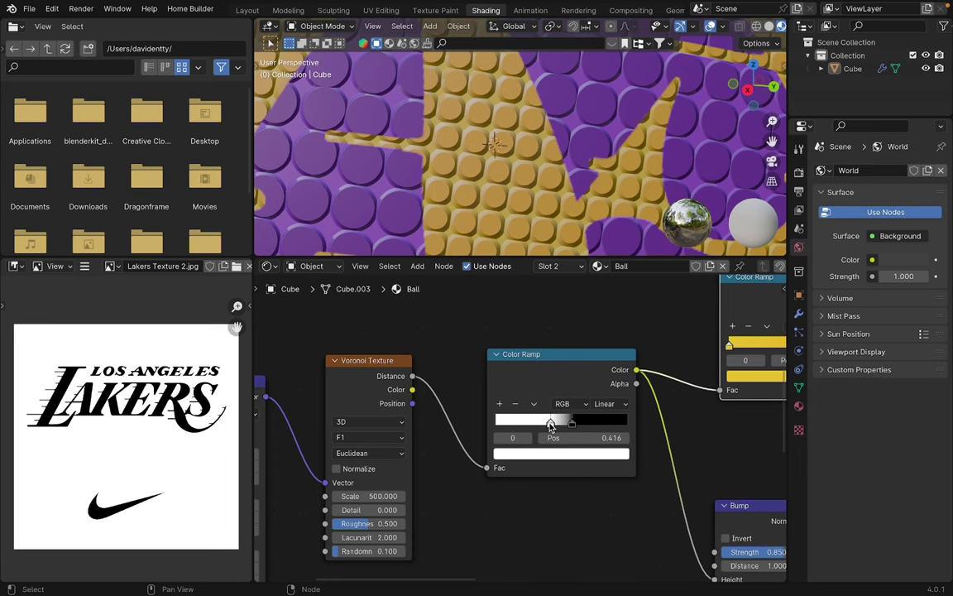
{"action": "scroll", "coordinate": [489, 469], "scroll_direction": "down", "scroll_amount": 4}
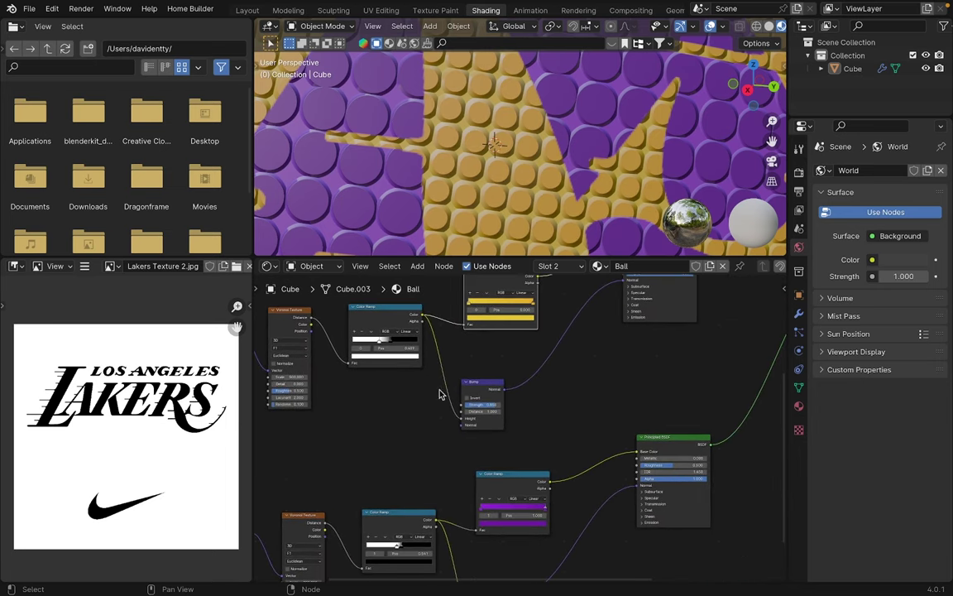
Duplicate the UV Map, Mapping and Lakers Texture 2.jpg nodes and place the copies below the purple branch
{"action": "scroll", "coordinate": [567, 169], "scroll_direction": "down", "scroll_amount": 4}
{"action": "scroll", "coordinate": [568, 169], "scroll_direction": "down", "scroll_amount": 3}
{"action": "mouse_move", "coordinate": [574, 167]}
{"action": "middle_mouse_down"}
{"action": "mouse_move", "coordinate": [562, 171]}
{"action": "mouse_move", "coordinate": [589, 172]}
{"action": "middle_mouse_up"}
{"action": "scroll", "coordinate": [559, 419], "scroll_direction": "up", "scroll_amount": 2}
{"action": "scroll", "coordinate": [448, 357], "scroll_direction": "down", "scroll_amount": 3}
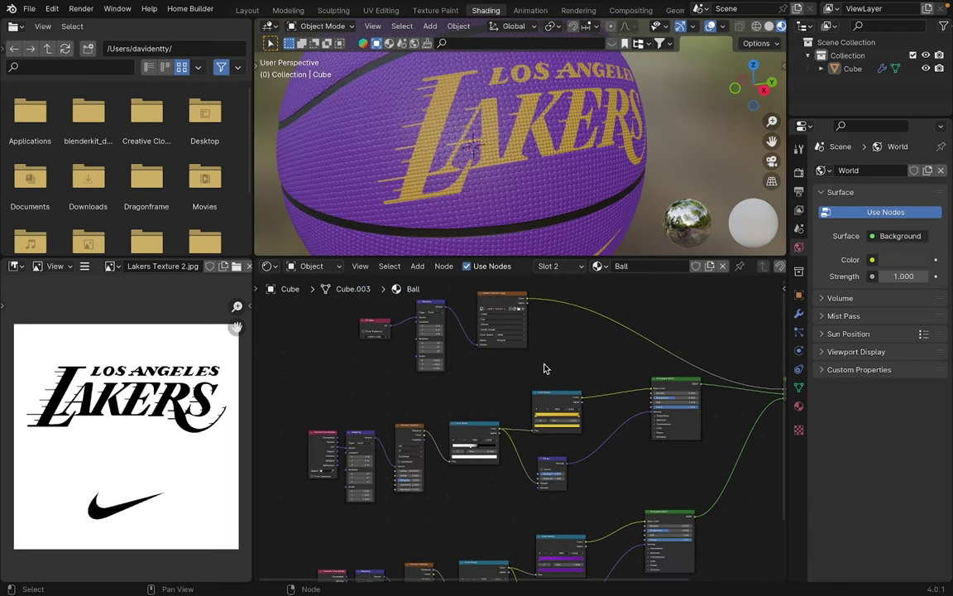
{"action": "scroll", "coordinate": [526, 368], "scroll_direction": "down", "scroll_amount": 2}
{"action": "left_click_drag", "start_coordinate": [508, 381], "coordinate": [372, 317]}
{"action": "scroll", "coordinate": [453, 341], "scroll_direction": "down", "scroll_amount": 2}
{"action": "key", "text": "shift+d"}
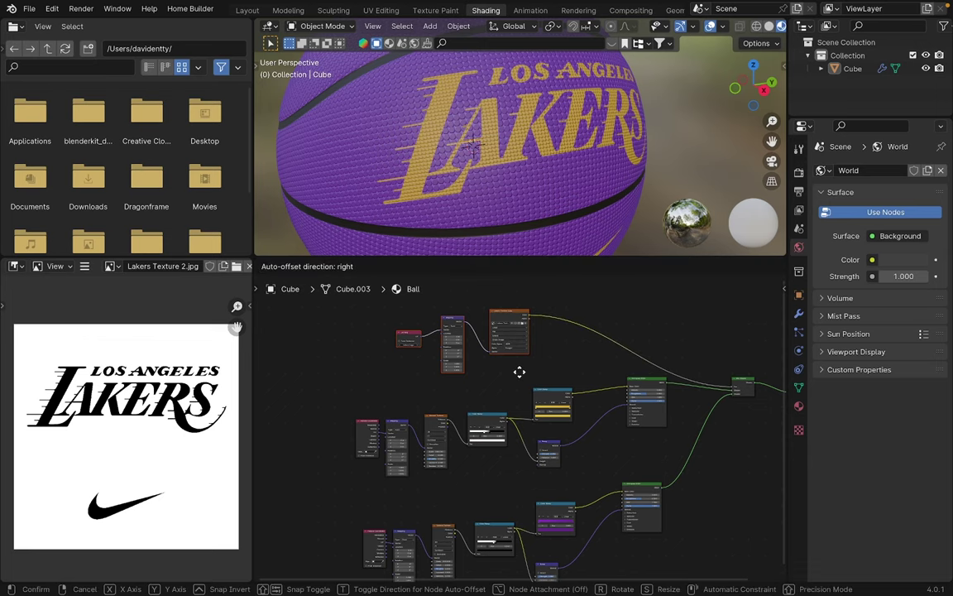
{"action": "left_click_drag", "start_coordinate": [472, 527], "coordinate": [461, 525]}
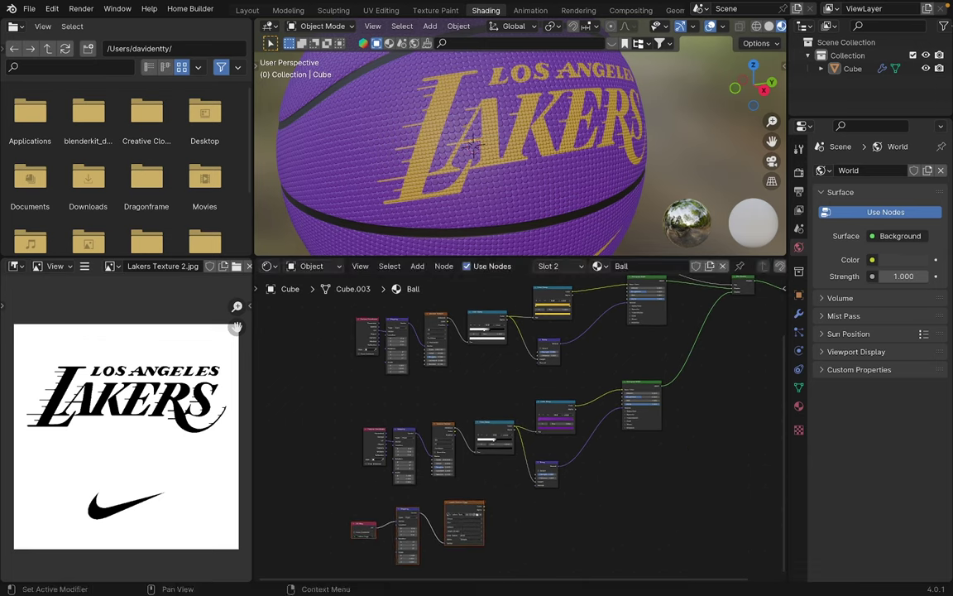
Add a Bump node beside the duplicated Lakers Texture 2.jpg node
{"action": "scroll", "coordinate": [539, 437], "scroll_direction": "up", "scroll_amount": 4}
{"action": "key", "text": "shift+a"}
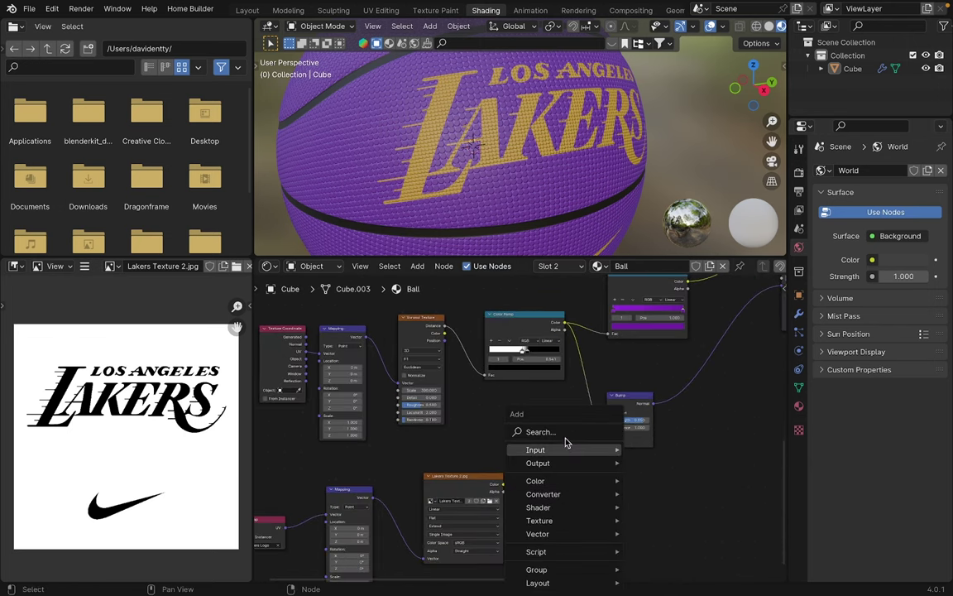
{"action": "left_click", "coordinate": [563, 433]}
{"action": "type", "text": "bum"}
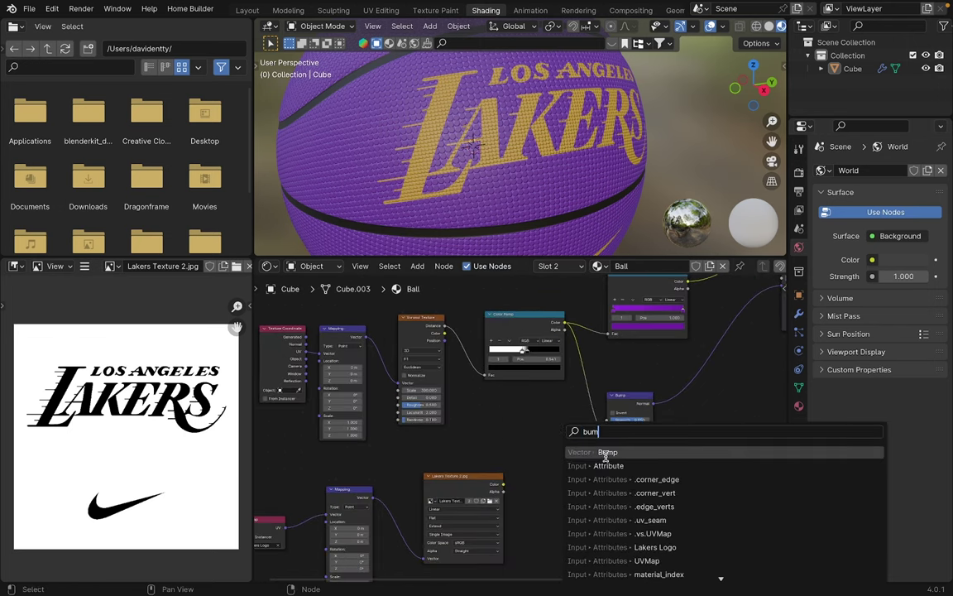
{"action": "left_click", "coordinate": [608, 452]}
{"action": "left_click", "coordinate": [571, 472]}
{"action": "scroll", "coordinate": [571, 472], "scroll_direction": "up", "scroll_amount": 3}
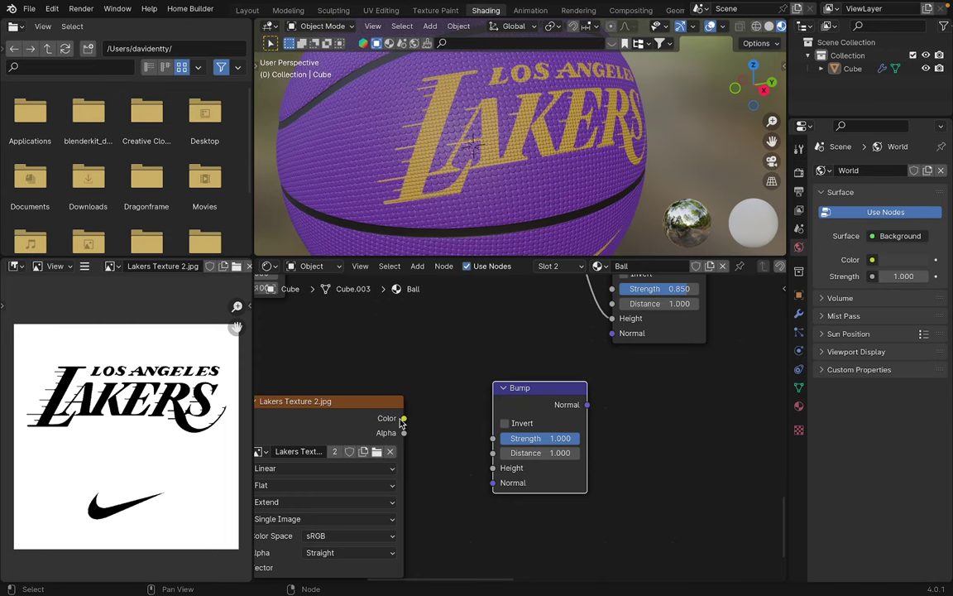
Connect the duplicated texture's Color to the new Bump's Height, and that Bump's Normal to the Normal input of the purple branch's Bump
{"action": "left_click_drag", "start_coordinate": [402, 420], "coordinate": [512, 468]}
{"action": "scroll", "coordinate": [604, 462], "scroll_direction": "down", "scroll_amount": 3}
{"action": "middle_click_drag", "start_coordinate": [642, 457], "coordinate": [597, 517]}
{"action": "scroll", "coordinate": [563, 517], "scroll_direction": "up", "scroll_amount": 2}
{"action": "left_click_drag", "start_coordinate": [472, 494], "coordinate": [459, 461]}
{"action": "left_click_drag", "start_coordinate": [573, 355], "coordinate": [667, 337]}
{"action": "scroll", "coordinate": [559, 449], "scroll_direction": "down", "scroll_amount": 5}
{"action": "middle_click_drag", "start_coordinate": [557, 449], "coordinate": [422, 515]}
{"action": "scroll", "coordinate": [418, 518], "scroll_direction": "up", "scroll_amount": 1}
{"action": "left_click_drag", "start_coordinate": [379, 536], "coordinate": [480, 502]}
Enable Invert on the new Bump node driven by the logo texture
{"action": "scroll", "coordinate": [608, 232], "scroll_direction": "up", "scroll_amount": 6}
{"action": "middle_click_drag", "start_coordinate": [521, 194], "coordinate": [565, 185]}
{"action": "scroll", "coordinate": [589, 182], "scroll_direction": "down", "scroll_amount": 4}
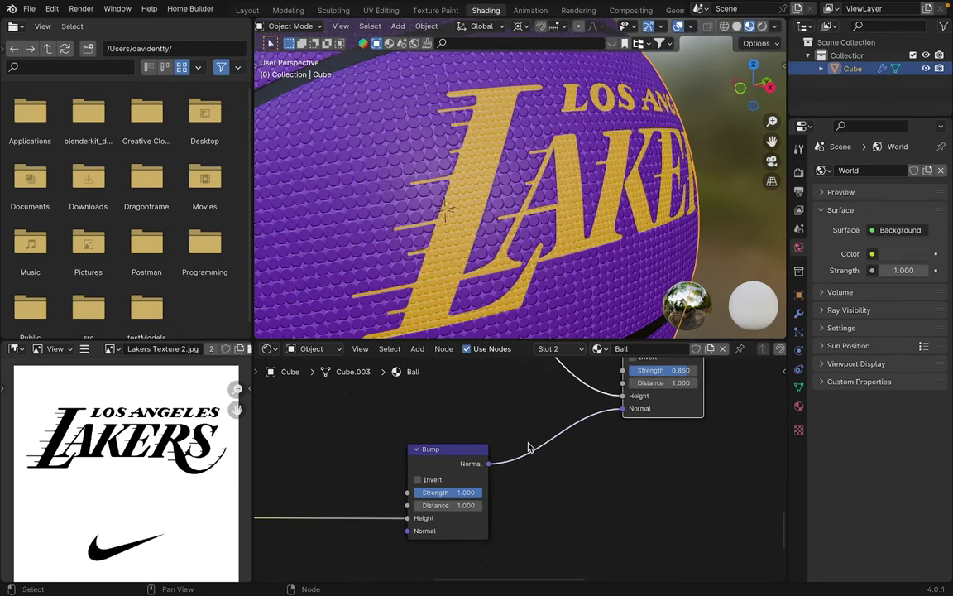
{"action": "scroll", "coordinate": [530, 447], "scroll_direction": "up", "scroll_amount": 2}
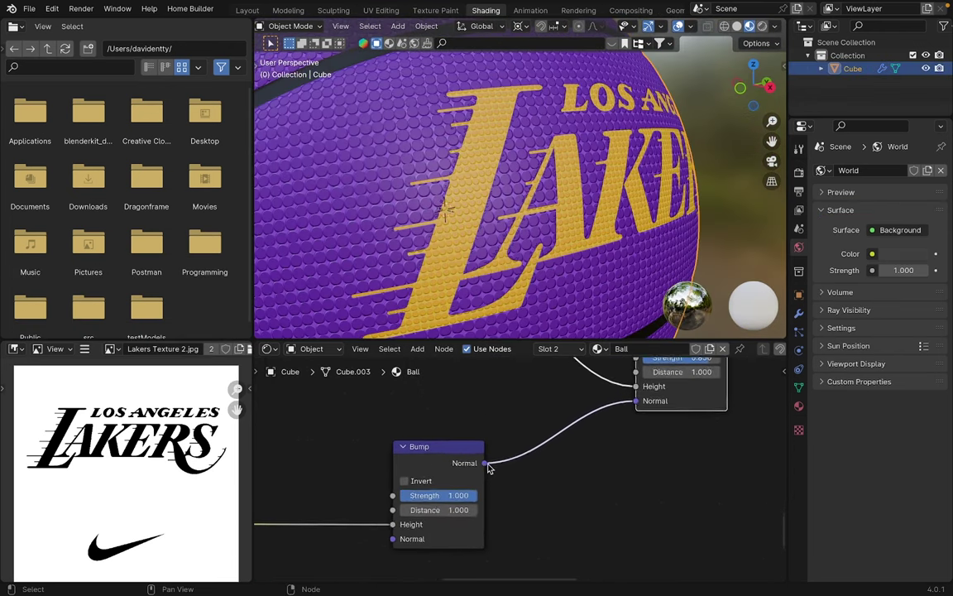
{"action": "left_click", "coordinate": [395, 483]}
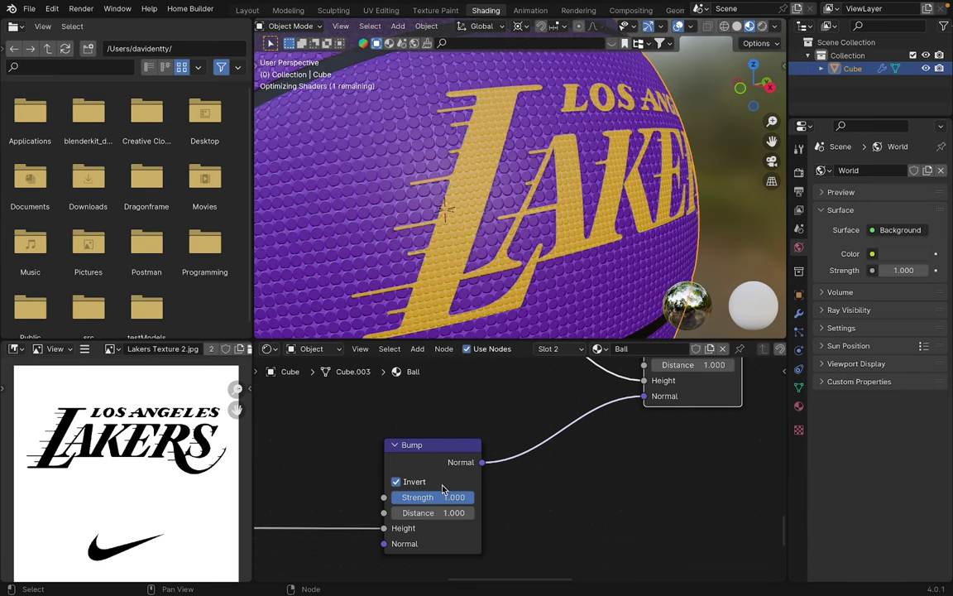
Insert a Hue/Saturation/Value node between the duplicated logo texture and the inverted Bump's Height
{"action": "scroll", "coordinate": [438, 469], "scroll_direction": "left", "scroll_amount": 5}
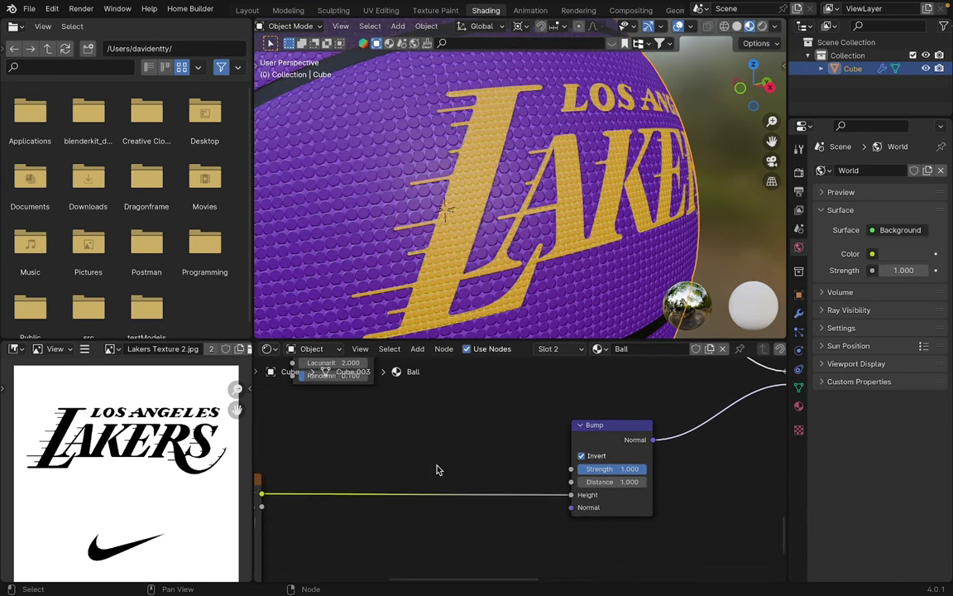
{"action": "key", "text": "shift+a"}
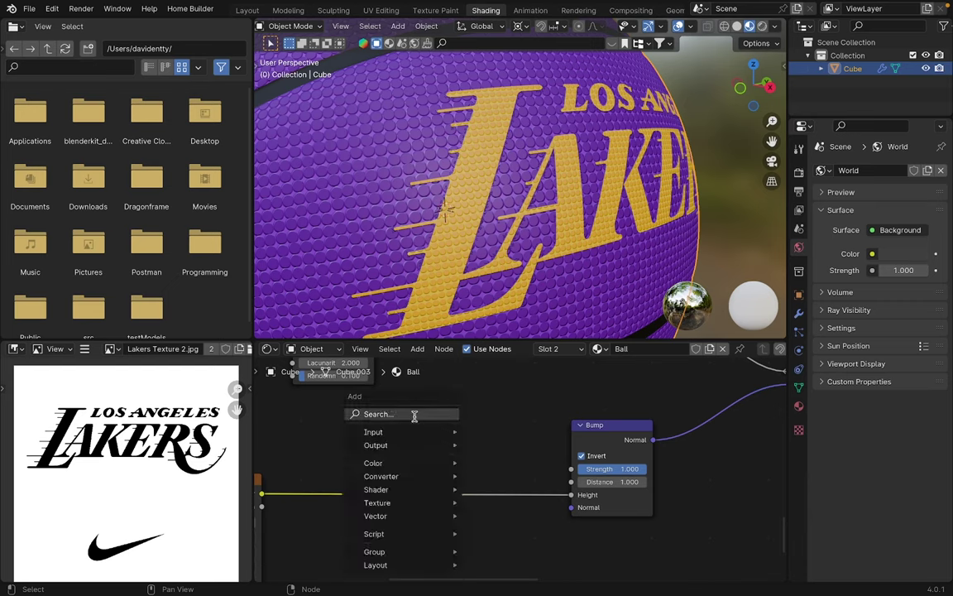
{"action": "left_click", "coordinate": [414, 414]}
{"action": "type", "text": "hue"}
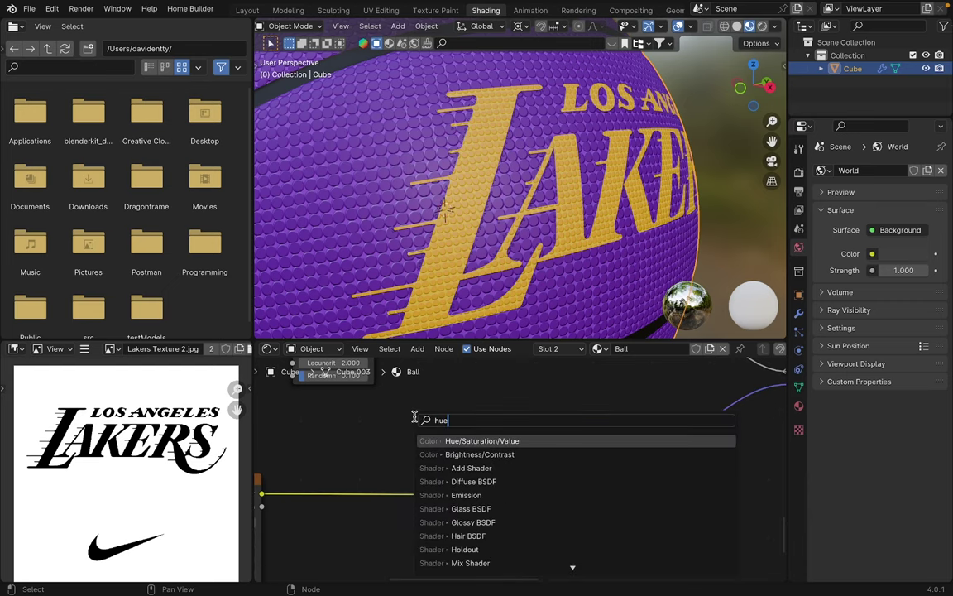
{"action": "left_click", "coordinate": [455, 441]}
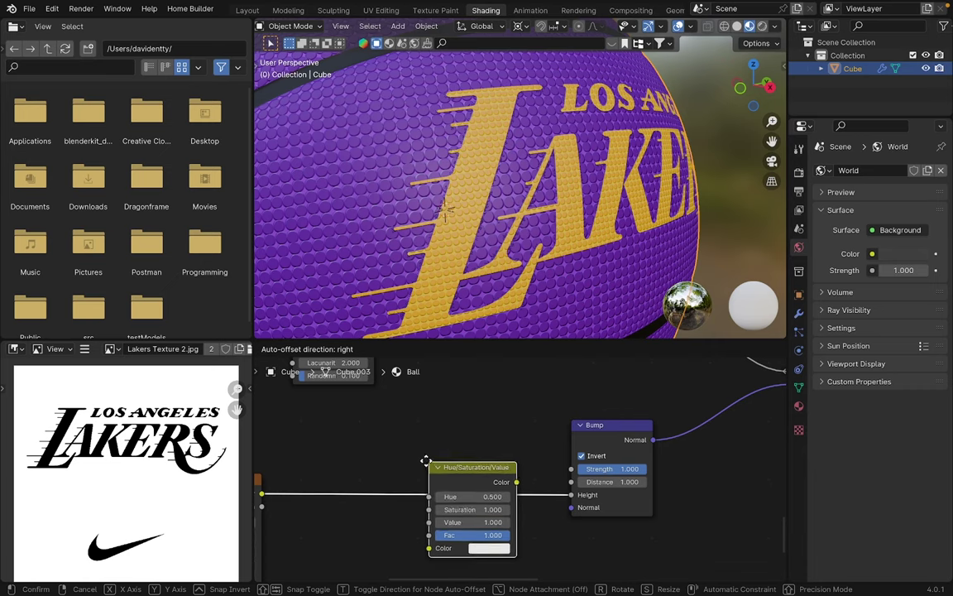
{"action": "left_click", "coordinate": [421, 466]}
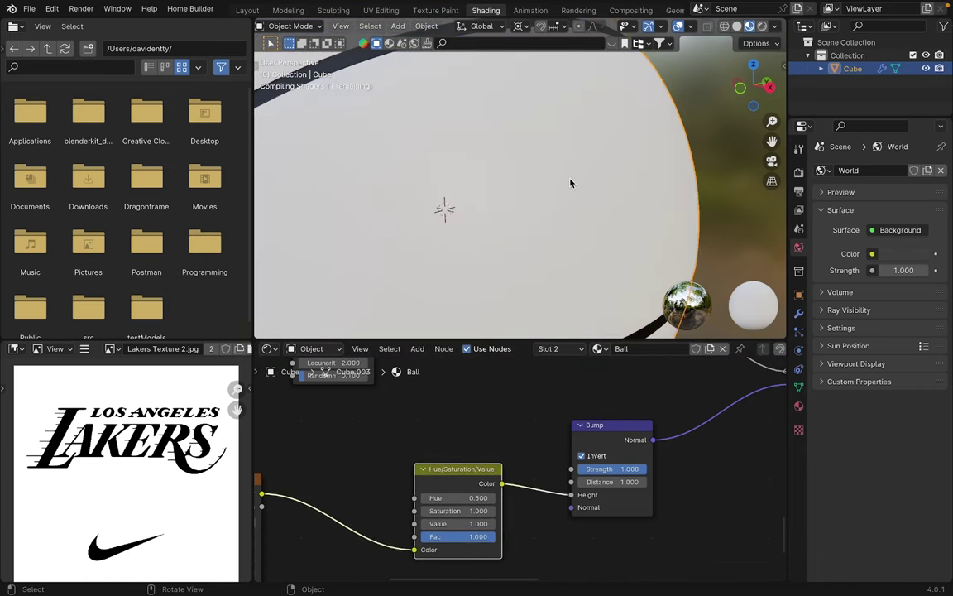
Try different Values on the Hue/Saturation/Value node, including 0.2, while viewing the lettering's edges up close
{"action": "scroll", "coordinate": [571, 207], "scroll_direction": "up", "scroll_amount": 5}
{"action": "scroll", "coordinate": [571, 209], "scroll_direction": "up", "scroll_amount": 3}
{"action": "scroll", "coordinate": [571, 209], "scroll_direction": "down", "scroll_amount": 4}
{"action": "scroll", "coordinate": [510, 145], "scroll_direction": "up", "scroll_amount": 4}
{"action": "scroll", "coordinate": [515, 147], "scroll_direction": "down", "scroll_amount": 2}
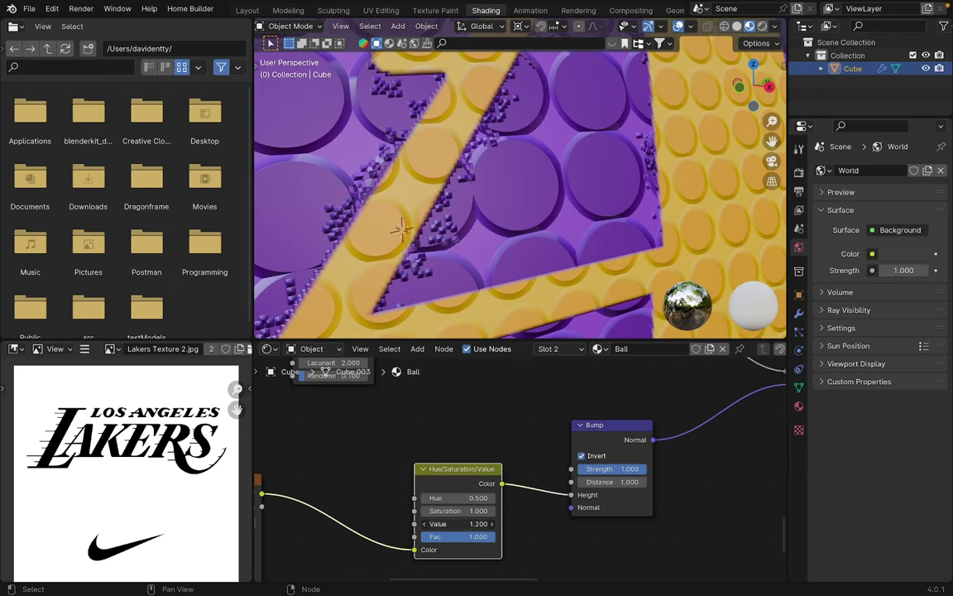
{"action": "left_click_drag", "start_coordinate": [458, 524], "coordinate": [449, 524]}
{"action": "type", "text": "2"}
{"action": "key", "text": "Return"}
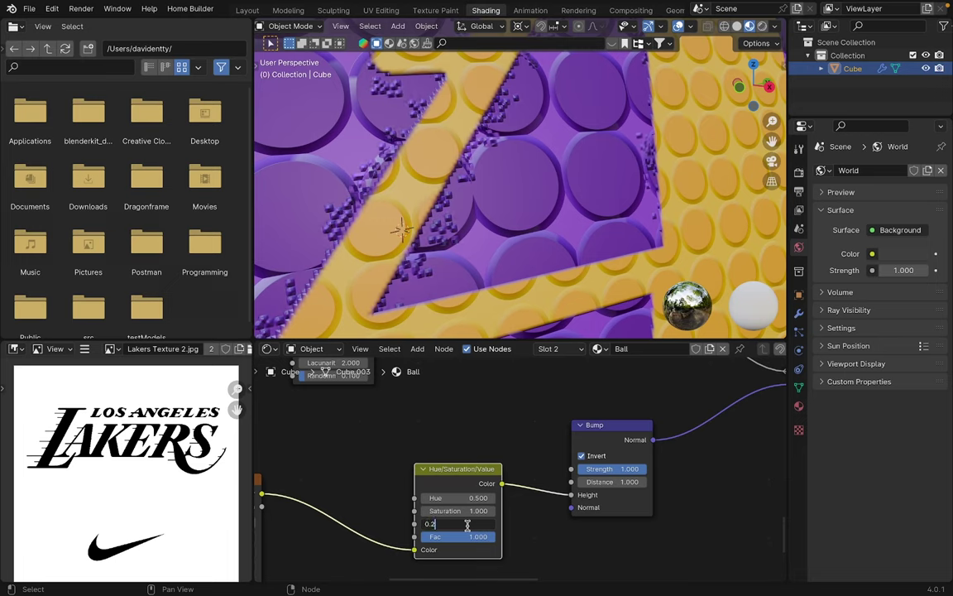
{"action": "type", "text": "1"}
{"action": "key", "text": "Return"}
Set the Hue/Saturation/Value node's Value to 0.01 and save the file
{"action": "left_click_drag", "start_coordinate": [466, 526], "coordinate": [449, 524]}
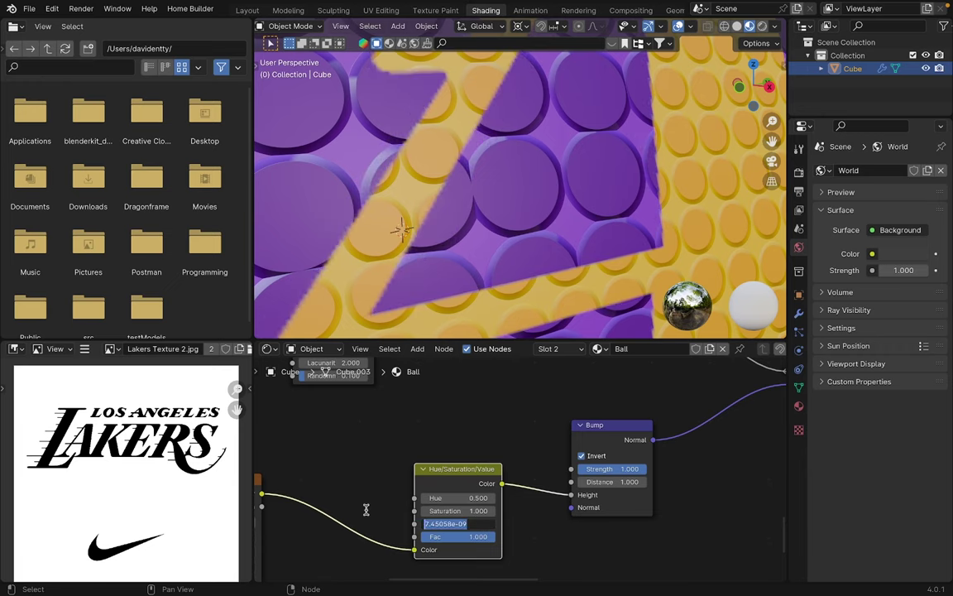
{"action": "type", "text": ".01"}
{"action": "key", "text": "Return"}
{"action": "scroll", "coordinate": [462, 150], "scroll_direction": "down", "scroll_amount": 10}
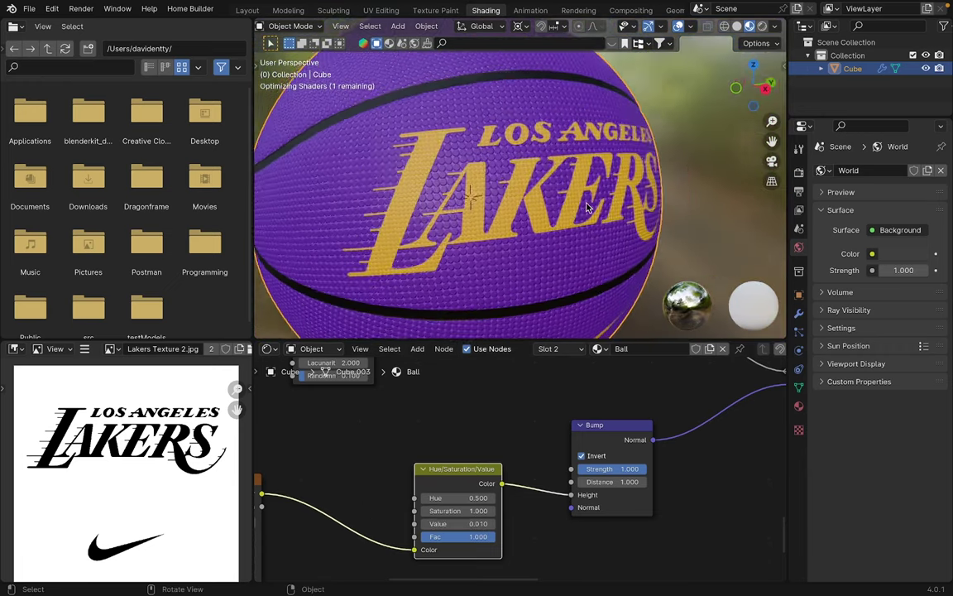
{"action": "key", "text": "ctrl+s"}
Connect the inverted Bump's Normal output to the Normal input of the yellow branch's Bump as well
{"action": "scroll", "coordinate": [650, 460], "scroll_direction": "down", "scroll_amount": 1}
{"action": "scroll", "coordinate": [650, 461], "scroll_direction": "down", "scroll_amount": 3}
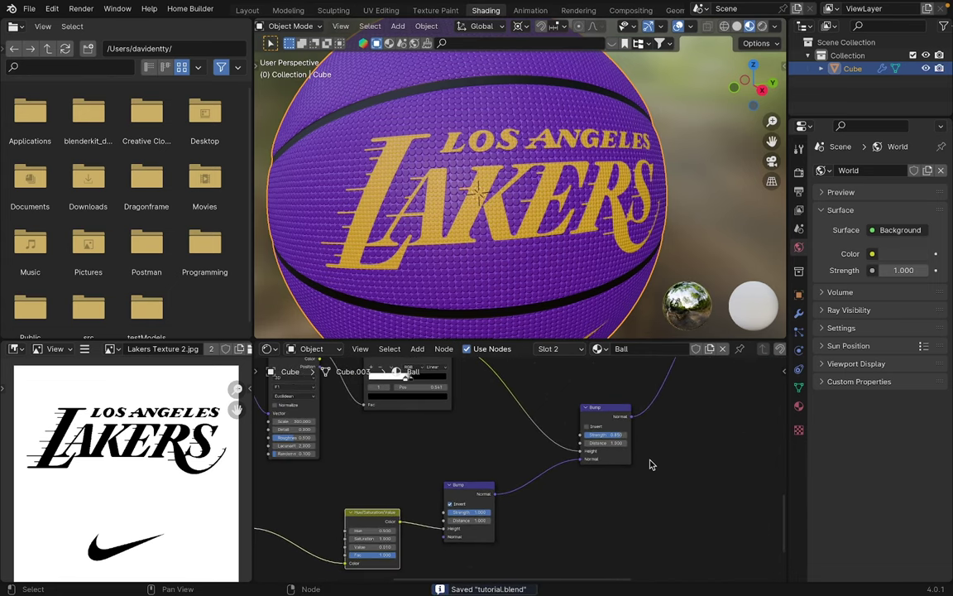
{"action": "scroll", "coordinate": [457, 523], "scroll_direction": "up", "scroll_amount": 2}
{"action": "left_click_drag", "start_coordinate": [479, 515], "coordinate": [487, 489]}
{"action": "mouse_move", "coordinate": [501, 354]}
{"action": "left_mouse_down"}
{"action": "mouse_move", "coordinate": [509, 444]}
{"action": "mouse_move", "coordinate": [553, 438]}
{"action": "left_mouse_up"}
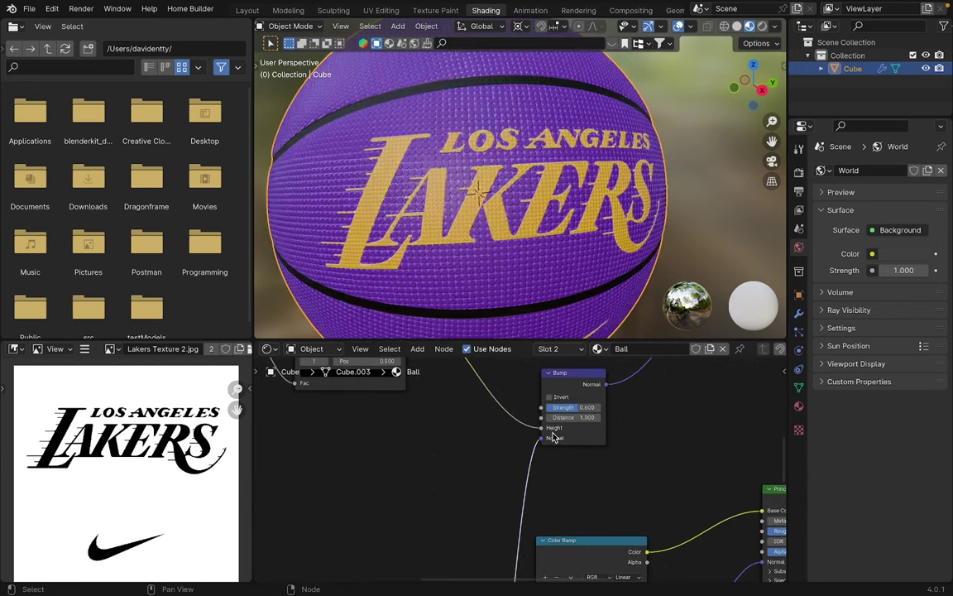
Examine the embossed Lakers lettering up close, then the whole ball with both logos
{"action": "scroll", "coordinate": [622, 211], "scroll_direction": "up", "scroll_amount": 2}
{"action": "scroll", "coordinate": [622, 211], "scroll_direction": "up", "scroll_amount": 2}
{"action": "middle_click_drag", "start_coordinate": [623, 211], "coordinate": [579, 199]}
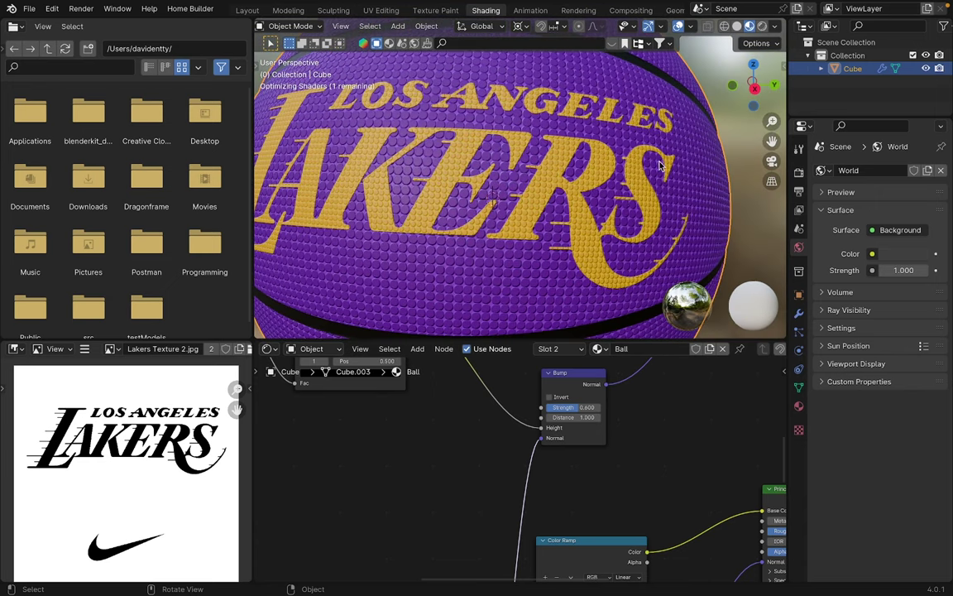
{"action": "scroll", "coordinate": [694, 122], "scroll_direction": "down", "scroll_amount": 3}
{"action": "scroll", "coordinate": [634, 212], "scroll_direction": "down", "scroll_amount": 3}
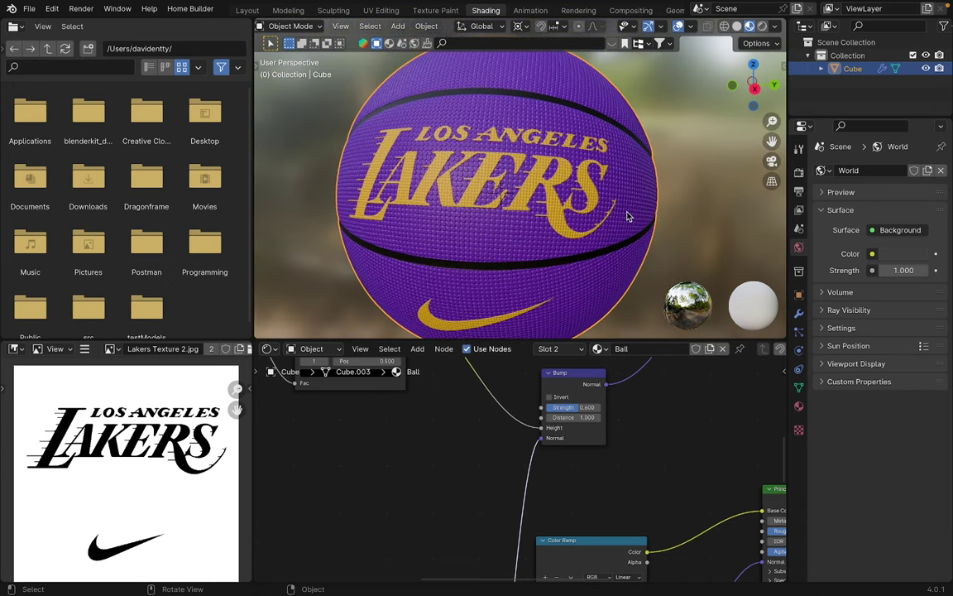
{"action": "mouse_move", "coordinate": [637, 204]}
{"action": "middle_mouse_down"}
{"action": "mouse_move", "coordinate": [617, 182]}
{"action": "mouse_move", "coordinate": [637, 205]}
{"action": "middle_mouse_up"}
{"action": "scroll", "coordinate": [637, 204], "scroll_direction": "down", "scroll_amount": 2}
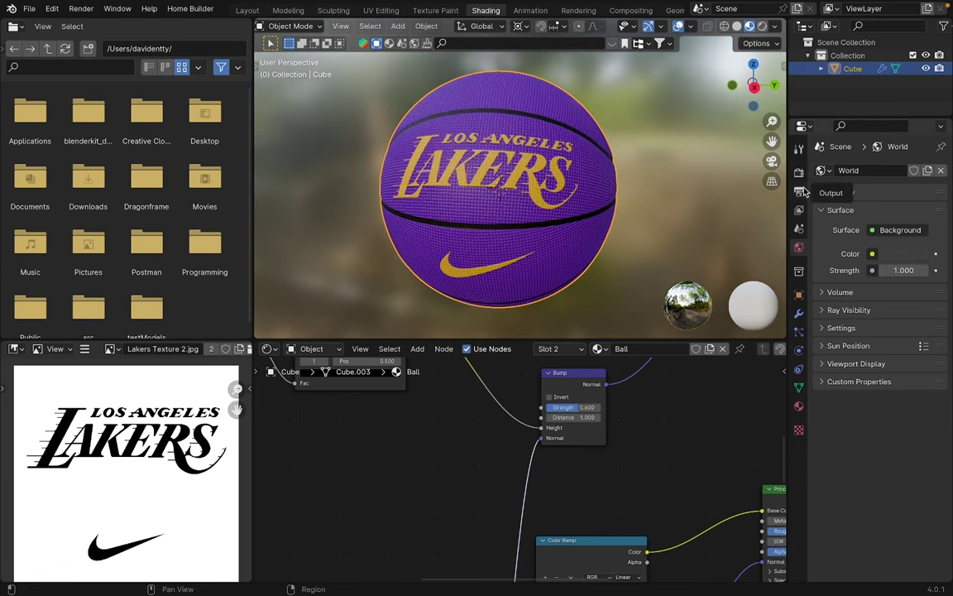
Check the Cycles render settings and preview the ball in rendered shading, ending back in material preview
{"action": "left_click", "coordinate": [800, 214]}
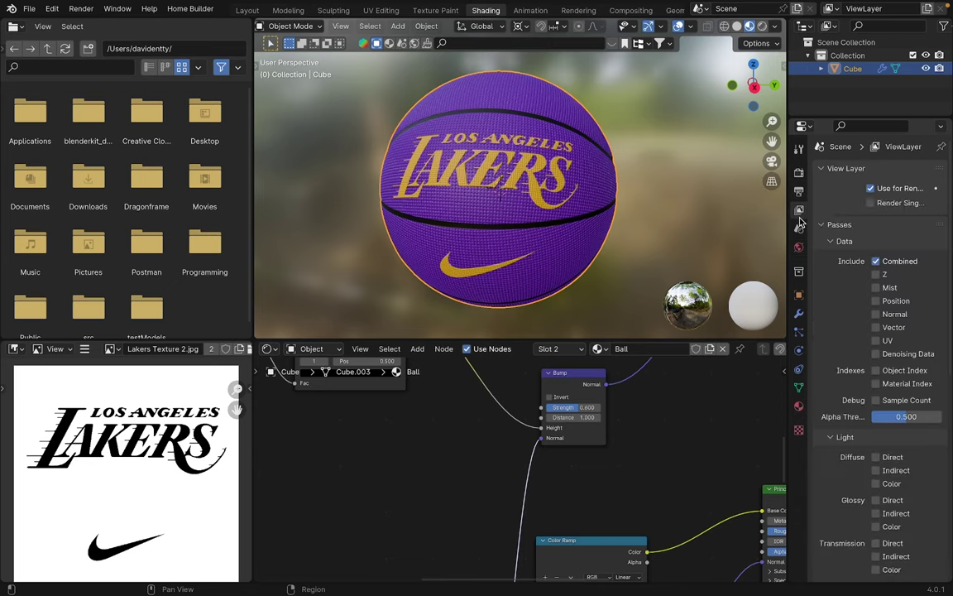
{"action": "left_click", "coordinate": [800, 174]}
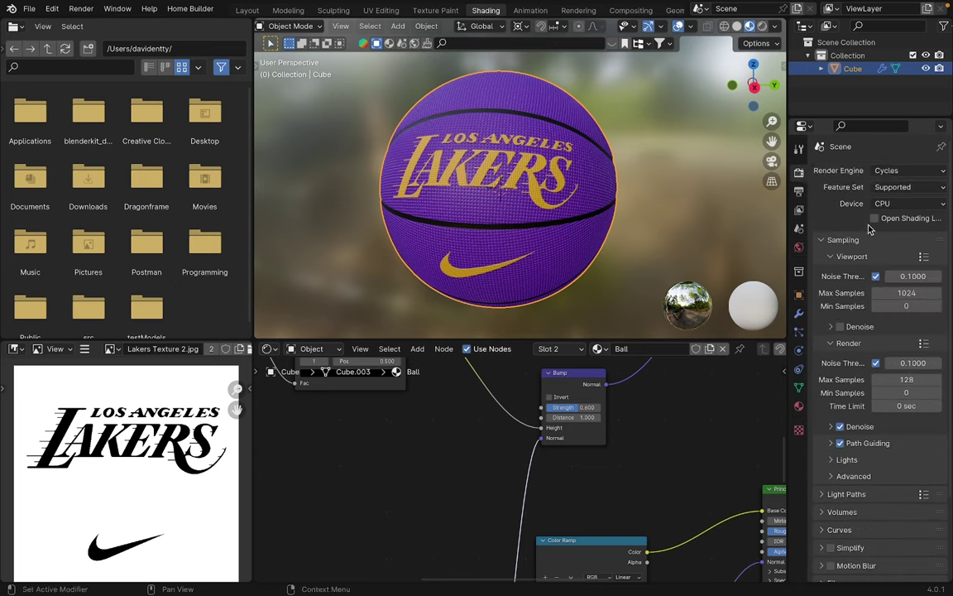
{"action": "left_click", "coordinate": [762, 27]}
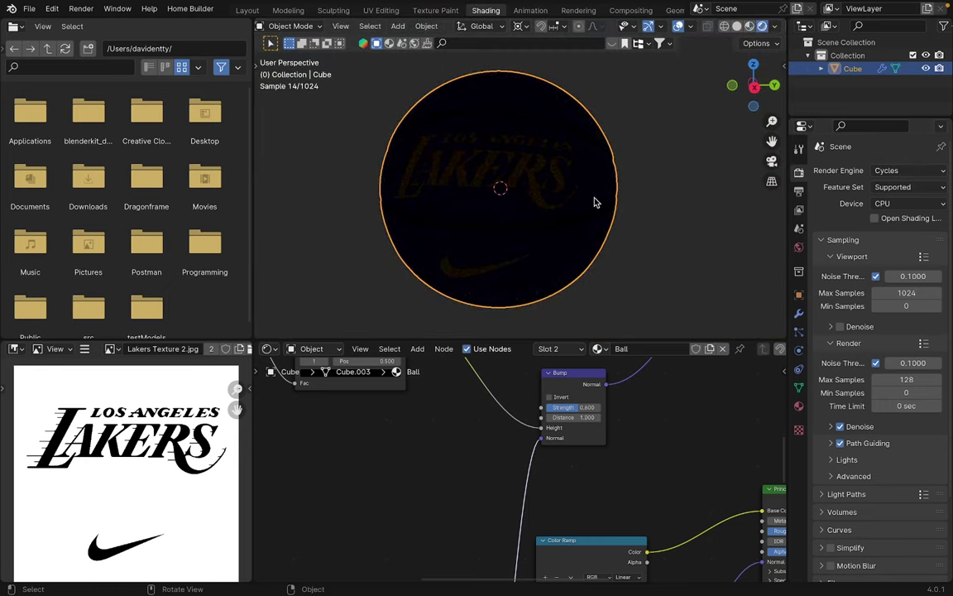
{"action": "scroll", "coordinate": [601, 204], "scroll_direction": "left", "scroll_amount": 5}
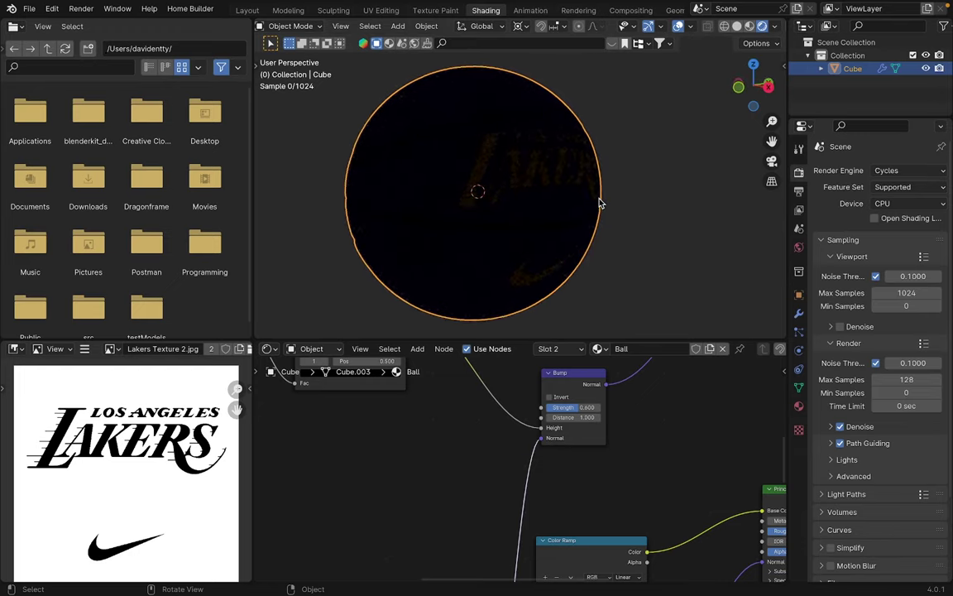
{"action": "scroll", "coordinate": [601, 203], "scroll_direction": "right", "scroll_amount": 3}
{"action": "scroll", "coordinate": [601, 203], "scroll_direction": "left", "scroll_amount": 10}
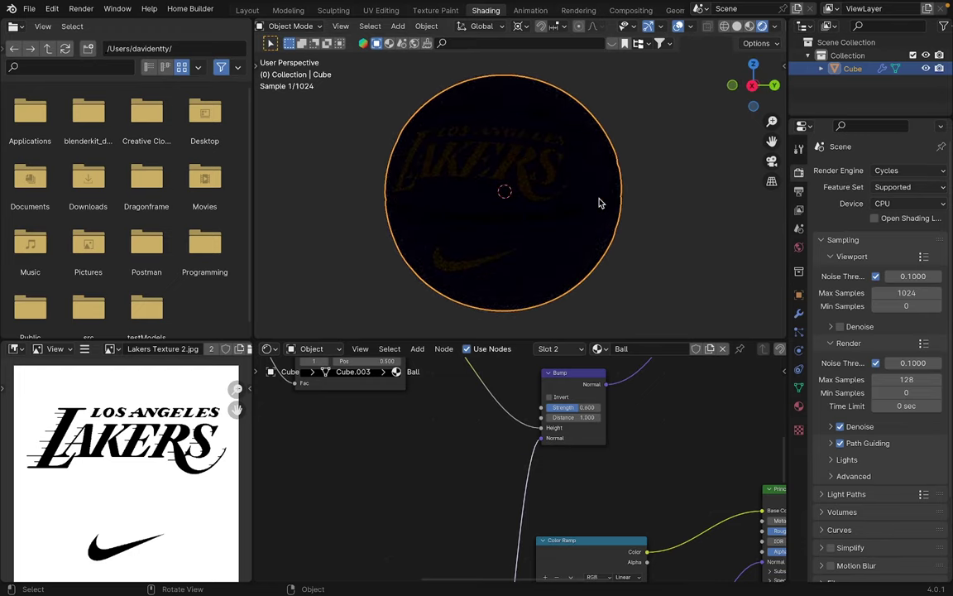
{"action": "left_click", "coordinate": [750, 25]}
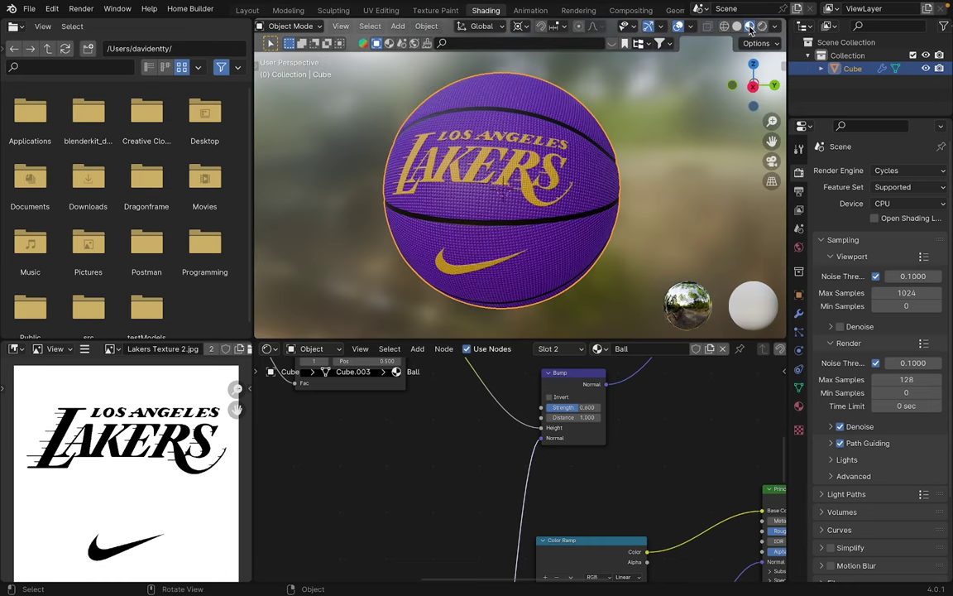
Switch to the Layout workspace with material preview shading and add a spot light to the scene
{"action": "left_click", "coordinate": [247, 10]}
{"action": "left_click", "coordinate": [726, 26]}
{"action": "scroll", "coordinate": [560, 162], "scroll_direction": "up", "scroll_amount": 4}
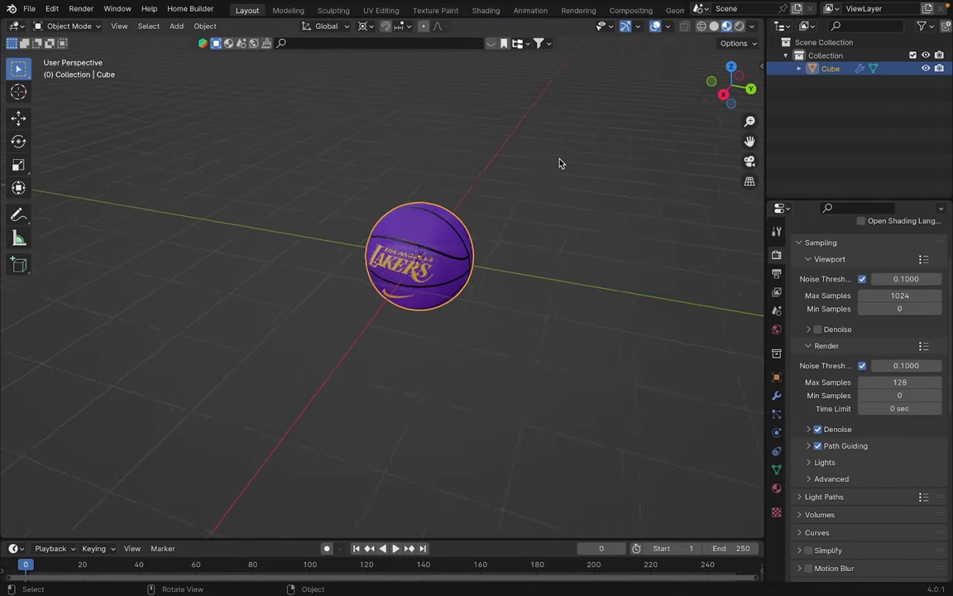
{"action": "key", "text": "shift+a"}
{"action": "mouse_move", "coordinate": [526, 218]}
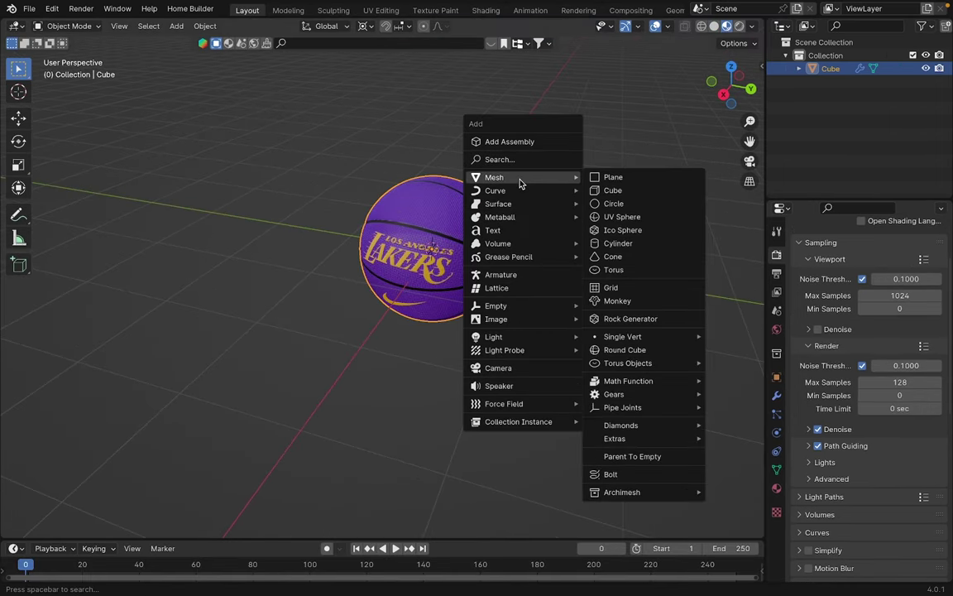
{"action": "mouse_move", "coordinate": [521, 339]}
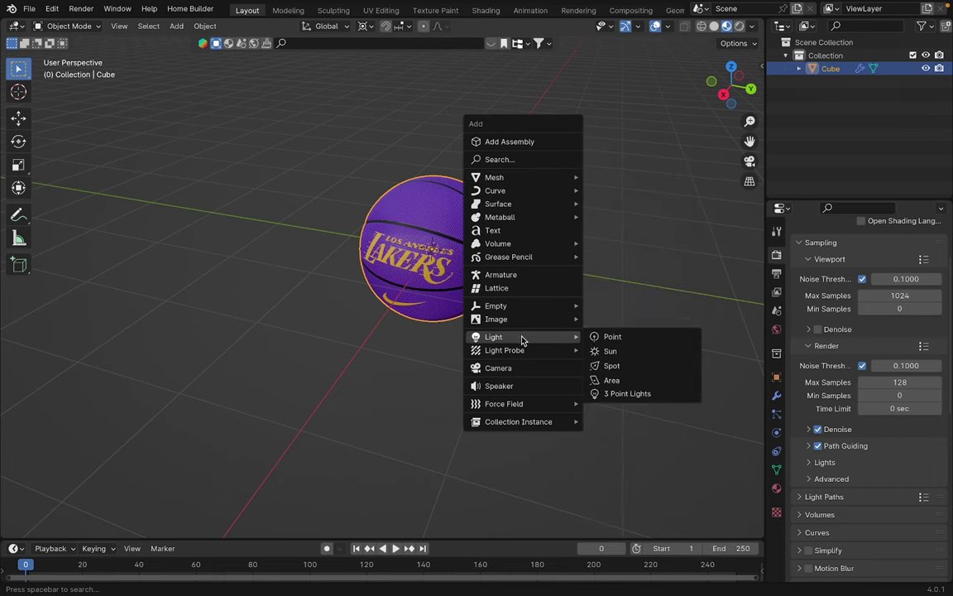
{"action": "left_click", "coordinate": [638, 367]}
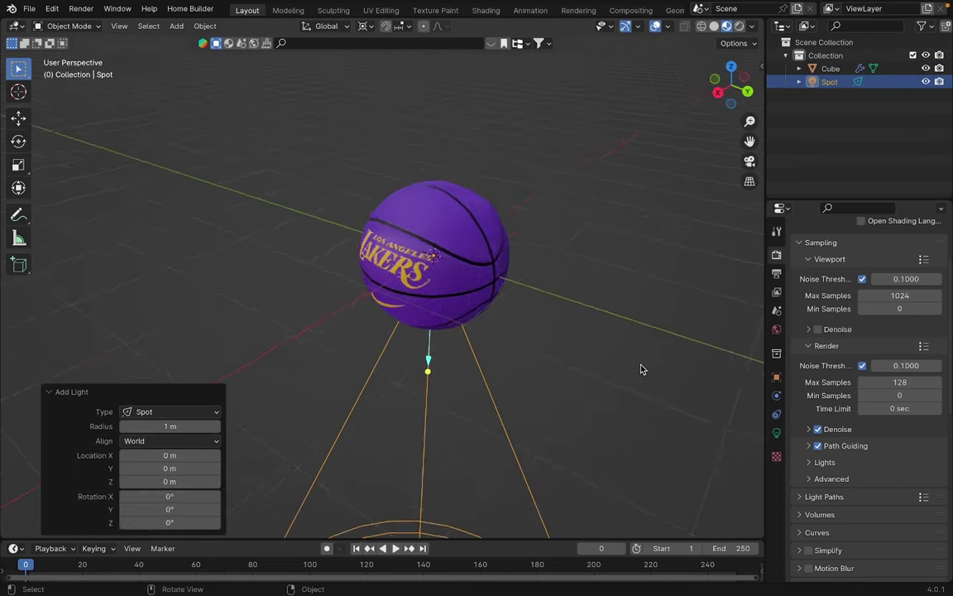
From the back view, rotate the spot light 90° about Y and move it about 4.06 m along X
{"action": "key", "text": "ctrl+KP_1"}
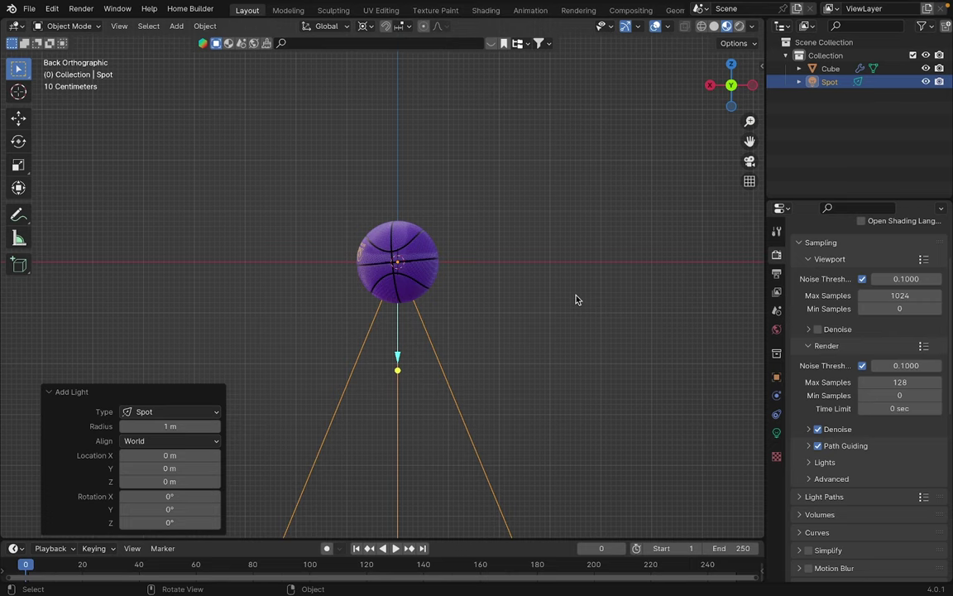
{"action": "type", "text": "ry90"}
{"action": "key", "text": "Return"}
{"action": "key", "text": "g"}
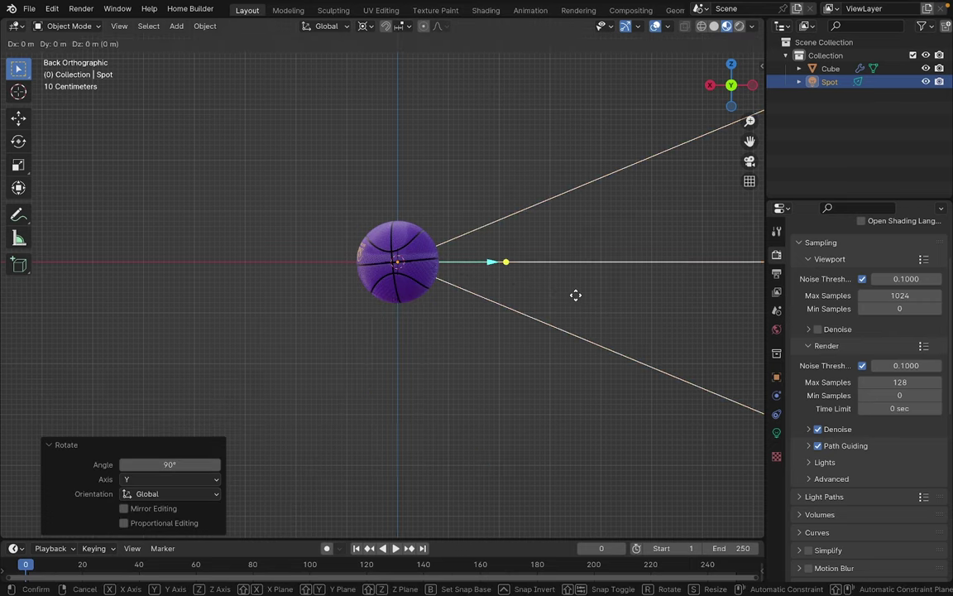
{"action": "key", "text": "x"}
{"action": "left_click", "coordinate": [370, 287]}
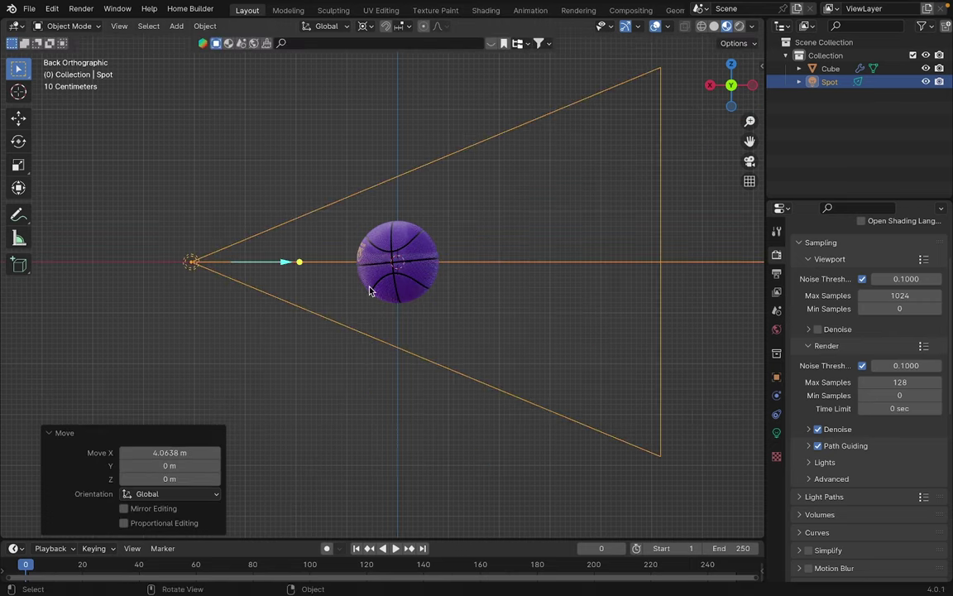
Show the scene in rendered shading and set the spot light's power to 1000 W
{"action": "middle_click_drag", "start_coordinate": [370, 288], "coordinate": [370, 291]}
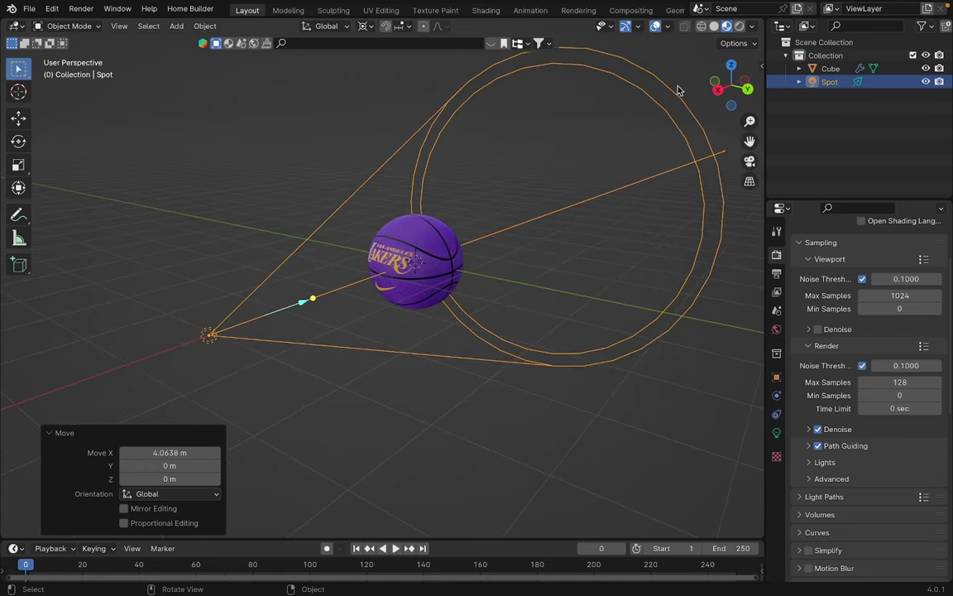
{"action": "left_click", "coordinate": [739, 26]}
{"action": "middle_click_drag", "start_coordinate": [519, 212], "coordinate": [526, 267]}
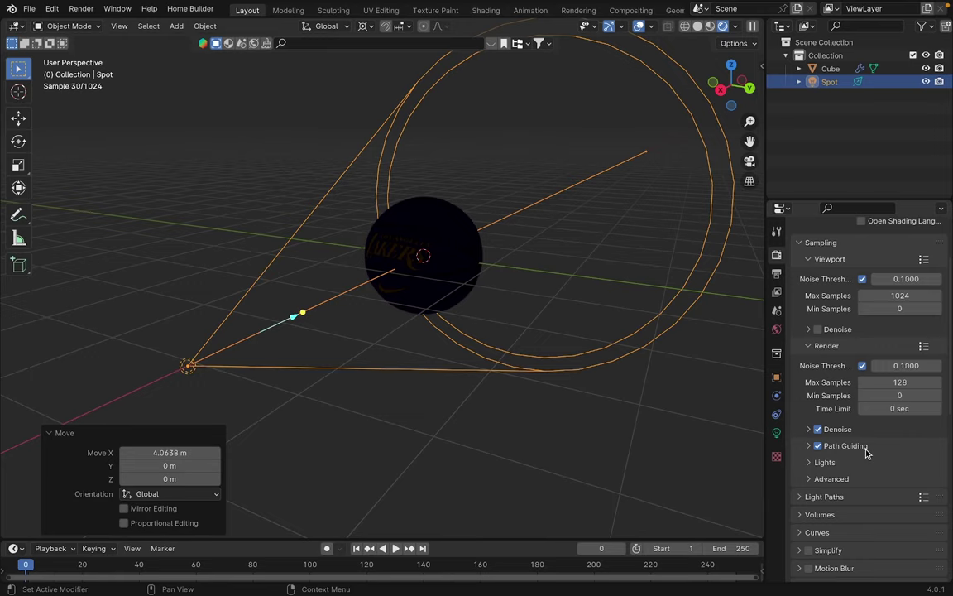
{"action": "left_click", "coordinate": [776, 432]}
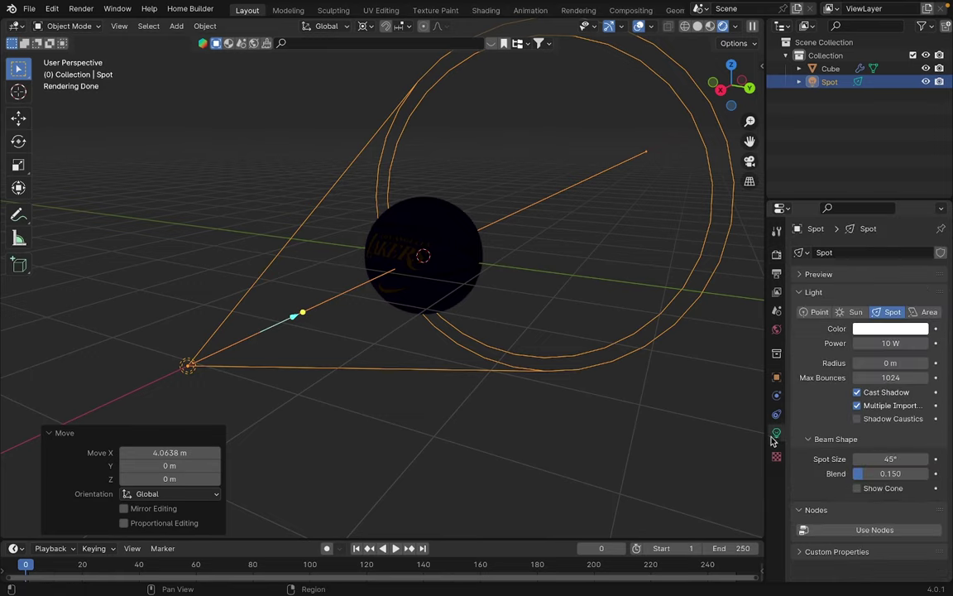
{"action": "left_click", "coordinate": [873, 343]}
{"action": "type", "text": "1000"}
{"action": "key", "text": "Return"}
{"action": "left_click", "coordinate": [893, 343]}
{"action": "key", "text": "Return"}
{"action": "middle_click_drag", "start_coordinate": [385, 375], "coordinate": [353, 311]}
{"action": "scroll", "coordinate": [432, 427], "scroll_direction": "up", "scroll_amount": 1}
{"action": "scroll", "coordinate": [337, 332], "scroll_direction": "up", "scroll_amount": 3}
{"action": "scroll", "coordinate": [337, 332], "scroll_direction": "down", "scroll_amount": 5}
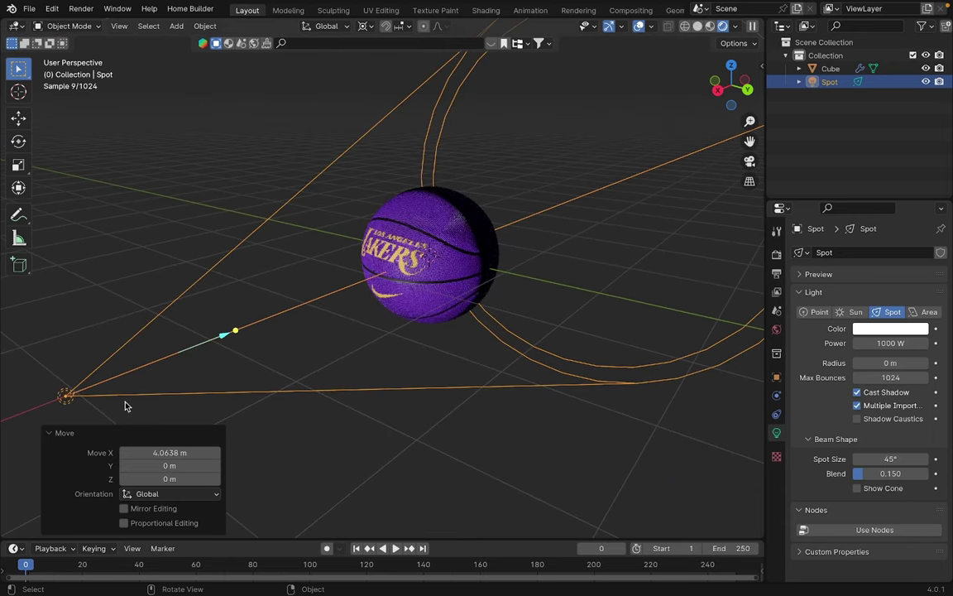
Enlarge the spot light's radius to about 1.57 m and move the light slightly farther from the ball along X
{"action": "left_click_drag", "start_coordinate": [76, 399], "coordinate": [48, 406]}
{"action": "scroll", "coordinate": [50, 405], "scroll_direction": "down", "scroll_amount": 1}
{"action": "mouse_move", "coordinate": [153, 365]}
{"action": "left_mouse_down"}
{"action": "mouse_move", "coordinate": [364, 332]}
{"action": "mouse_move", "coordinate": [215, 336]}
{"action": "mouse_move", "coordinate": [171, 365]}
{"action": "left_mouse_up"}
{"action": "key", "text": "g"}
{"action": "key", "text": "x"}
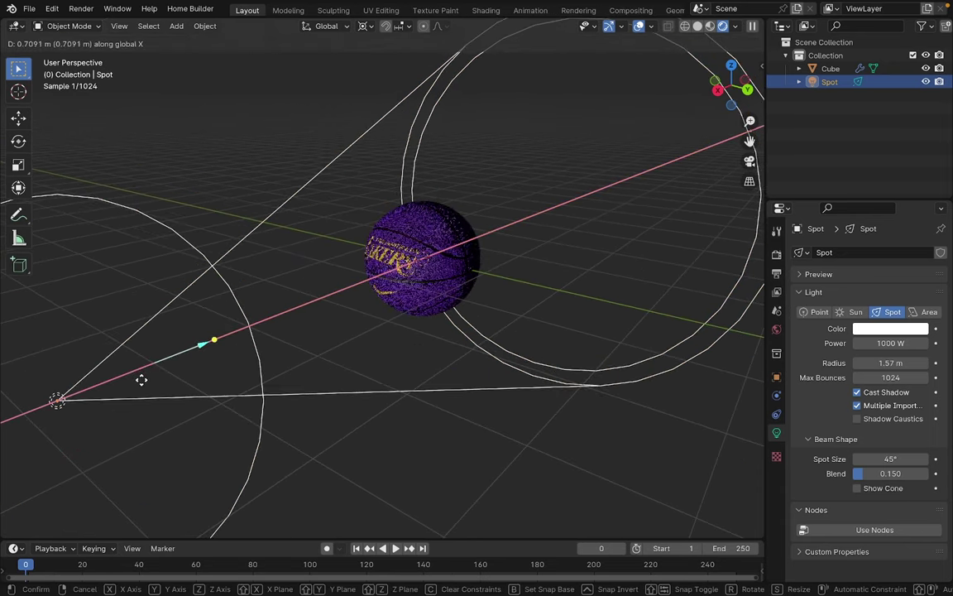
{"action": "left_click", "coordinate": [160, 372]}
{"action": "middle_click_drag", "start_coordinate": [360, 327], "coordinate": [445, 234]}
{"action": "scroll", "coordinate": [445, 233], "scroll_direction": "up", "scroll_amount": 2}
{"action": "scroll", "coordinate": [445, 234], "scroll_direction": "up", "scroll_amount": 2}
Add an area light at the centre of the ball
{"action": "left_click", "coordinate": [556, 148]}
{"action": "scroll", "coordinate": [581, 136], "scroll_direction": "left", "scroll_amount": 3}
{"action": "scroll", "coordinate": [581, 137], "scroll_direction": "down", "scroll_amount": 3}
{"action": "key", "text": "shift+a"}
{"action": "mouse_move", "coordinate": [591, 230]}
{"action": "left_click", "coordinate": [677, 273]}
{"action": "scroll", "coordinate": [671, 278], "scroll_direction": "right", "scroll_amount": 5}
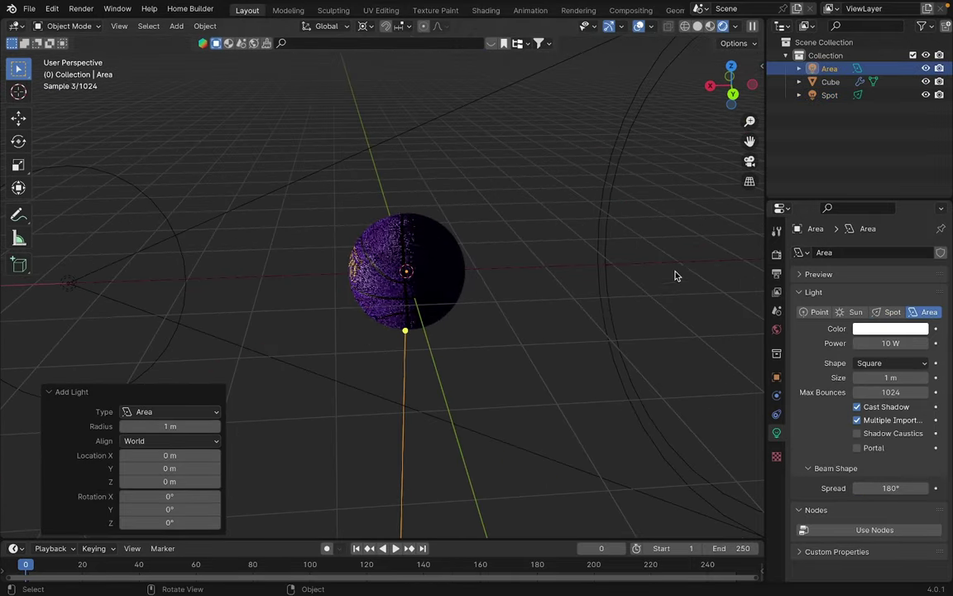
Move the area light along X behind the ball and rotate it -90° about Y to face the ball
{"action": "key", "text": "g"}
{"action": "key", "text": "x"}
{"action": "left_click", "coordinate": [717, 325]}
{"action": "scroll", "coordinate": [672, 329], "scroll_direction": "down", "scroll_amount": 5}
{"action": "type", "text": "ry-90"}
{"action": "key", "text": "Return"}
Reposition the area light vertically along Z and shift it about -1.28 m along X
{"action": "scroll", "coordinate": [571, 336], "scroll_direction": "down", "scroll_amount": 1}
{"action": "key", "text": "g"}
{"action": "key", "text": "z"}
{"action": "left_click", "coordinate": [524, 239]}
{"action": "key", "text": "g"}
{"action": "key", "text": "x"}
{"action": "left_click", "coordinate": [605, 245]}
Set the area light's power to 100 W
{"action": "scroll", "coordinate": [604, 247], "scroll_direction": "left", "scroll_amount": 5}
{"action": "scroll", "coordinate": [604, 246], "scroll_direction": "right", "scroll_amount": 3}
{"action": "middle_click_drag", "start_coordinate": [603, 248], "coordinate": [604, 247]}
{"action": "left_click", "coordinate": [887, 342]}
{"action": "type", "text": "100"}
{"action": "key", "text": "Return"}
{"action": "middle_click_drag", "start_coordinate": [488, 302], "coordinate": [537, 286]}
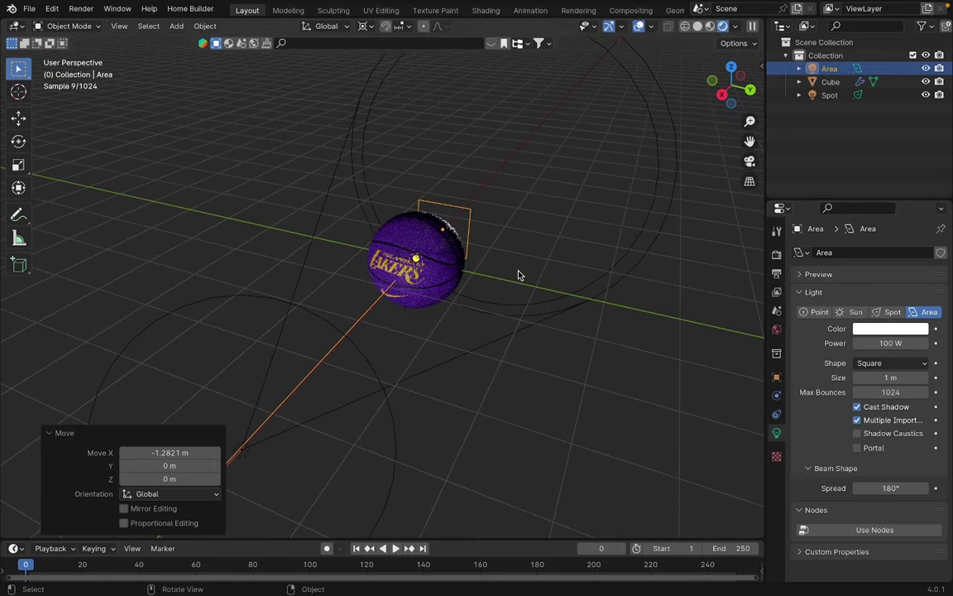
Set the pivot point to the 3D Cursor and swing the area light around the ball about the Z axis
{"action": "left_click", "coordinate": [365, 27]}
{"action": "left_click", "coordinate": [395, 74]}
{"action": "key", "text": "r"}
{"action": "key", "text": "x"}
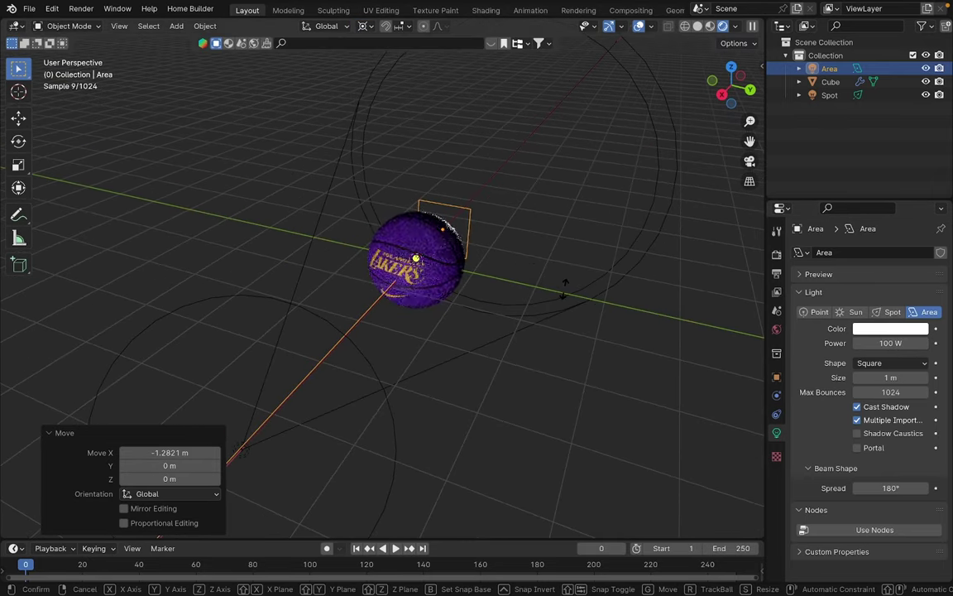
{"action": "key", "text": "z"}
{"action": "left_click", "coordinate": [552, 395]}
Scale the area light up by a factor of about 1.91
{"action": "key", "text": "s"}
{"action": "left_click", "coordinate": [704, 249]}
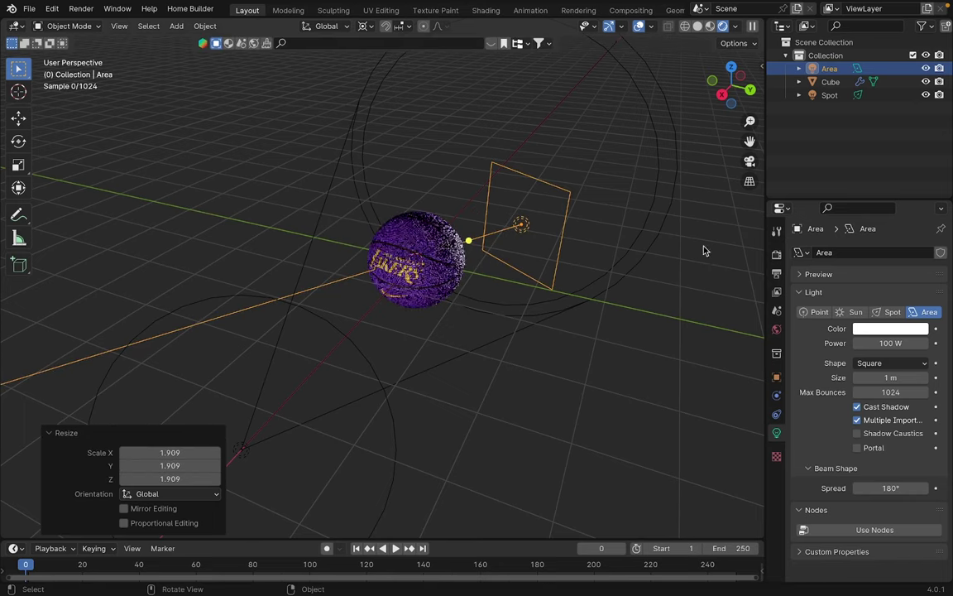
{"action": "middle_click_drag", "start_coordinate": [538, 385], "coordinate": [593, 364]}
{"action": "left_click", "coordinate": [593, 364]}
Add a camera and look at the scene through the active camera
{"action": "key", "text": "shift+a"}
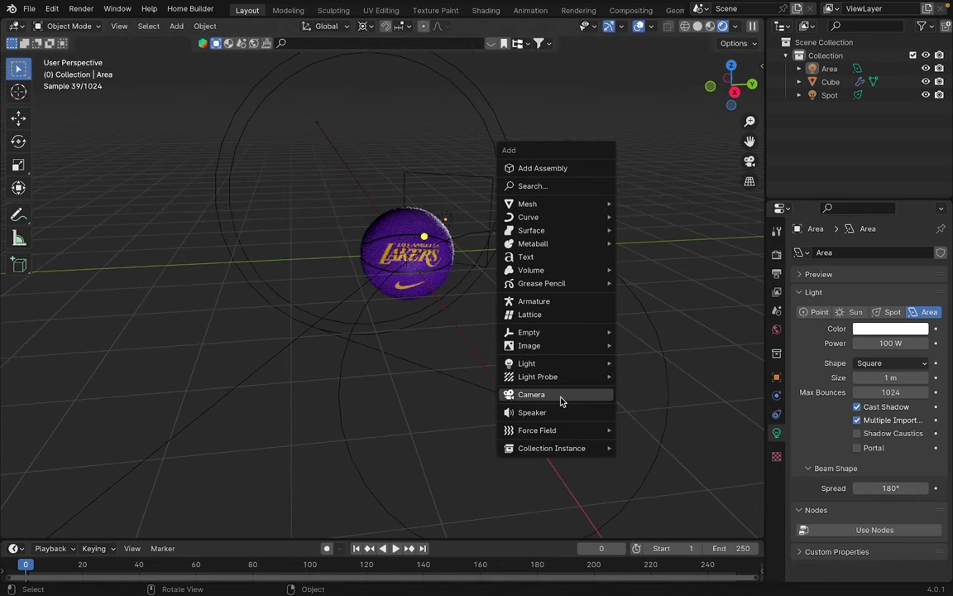
{"action": "left_click", "coordinate": [562, 397]}
{"action": "middle_click_drag", "start_coordinate": [560, 402], "coordinate": [589, 372]}
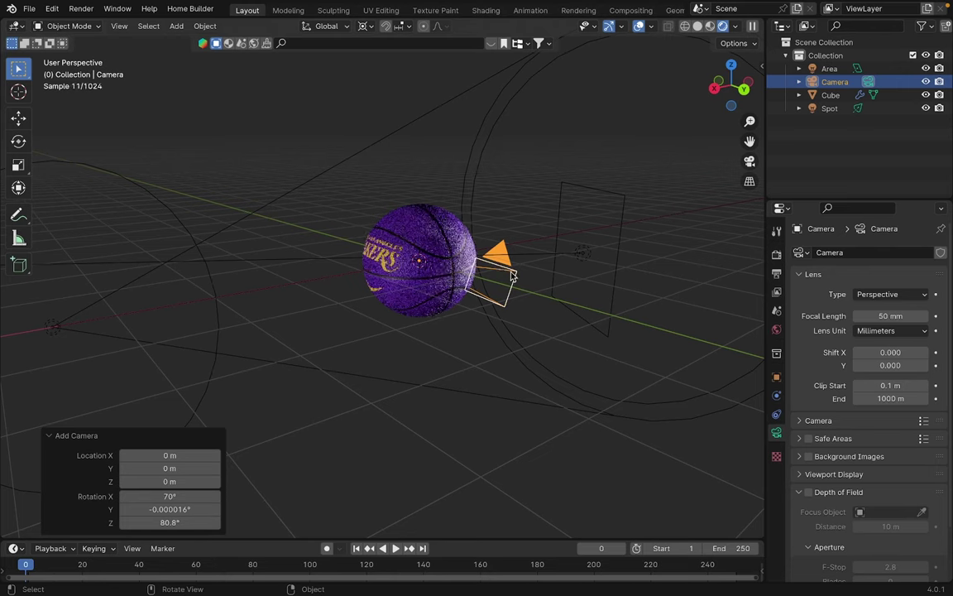
{"action": "left_click", "coordinate": [122, 30]}
{"action": "mouse_move", "coordinate": [193, 189]}
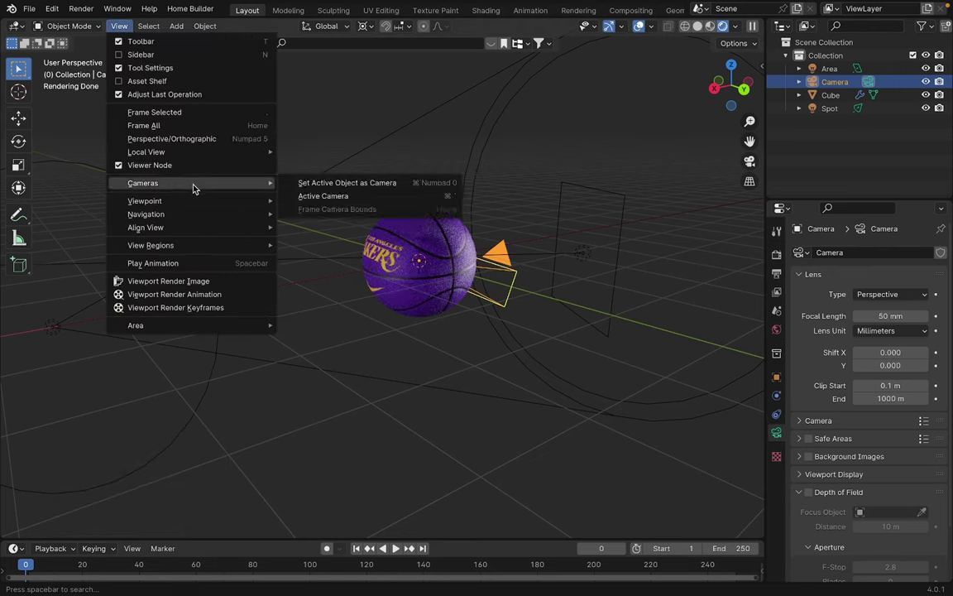
{"action": "left_click", "coordinate": [324, 197]}
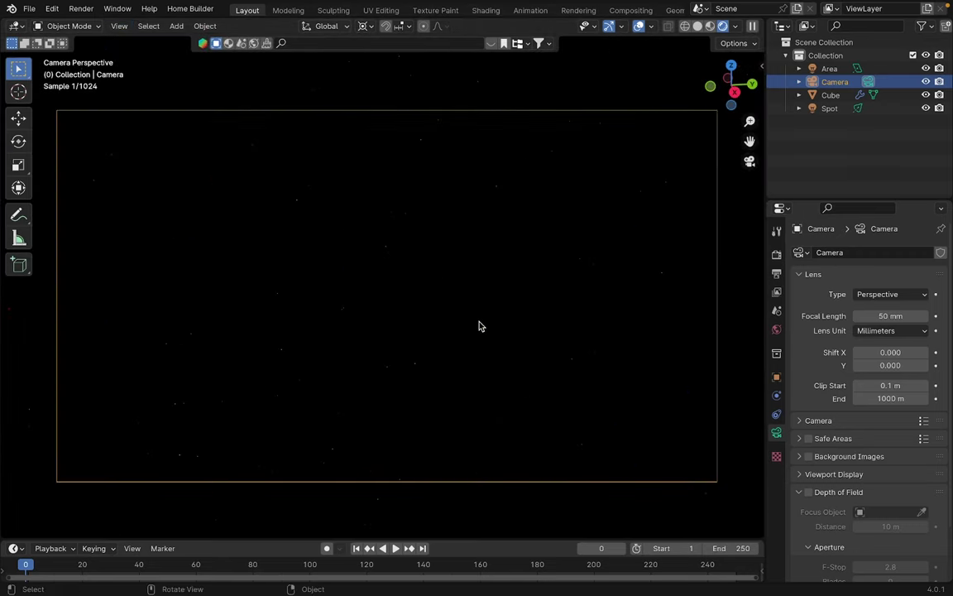
Enable the Camera to View lock so that navigating the view moves the camera
{"action": "key", "text": "n"}
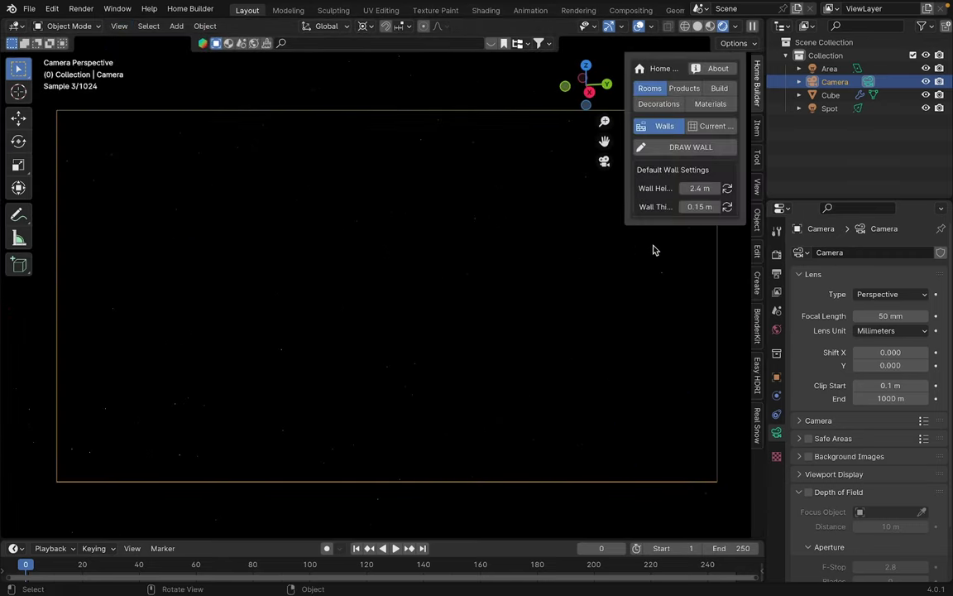
{"action": "left_click", "coordinate": [758, 131]}
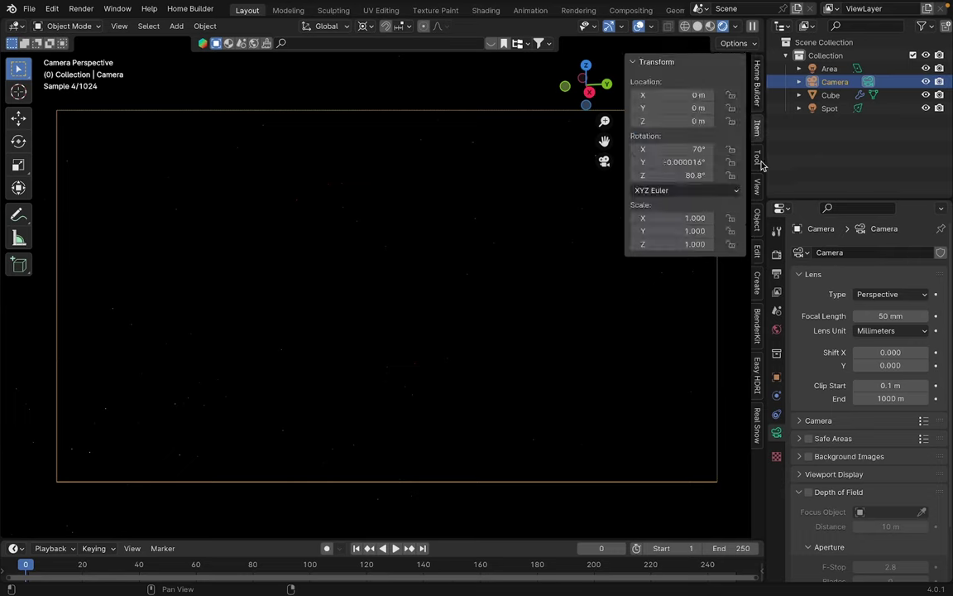
{"action": "left_click", "coordinate": [757, 187]}
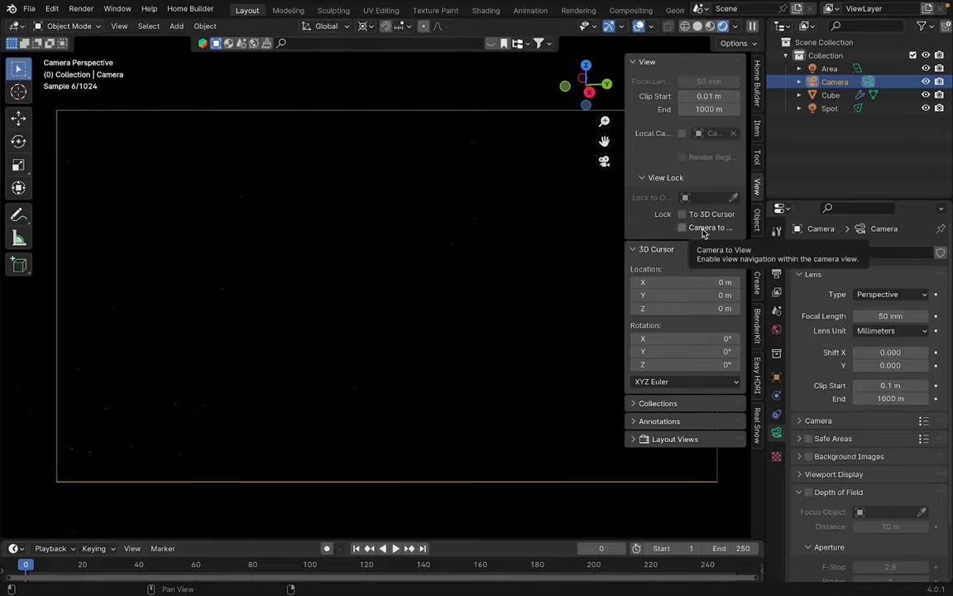
{"action": "left_click", "coordinate": [704, 232]}
{"action": "left_click", "coordinate": [326, 287]}
{"action": "key", "text": "n"}
Frame the whole ball with its logos in the camera view and set the camera's focal length to 90 mm
{"action": "scroll", "coordinate": [447, 283], "scroll_direction": "left", "scroll_amount": 5}
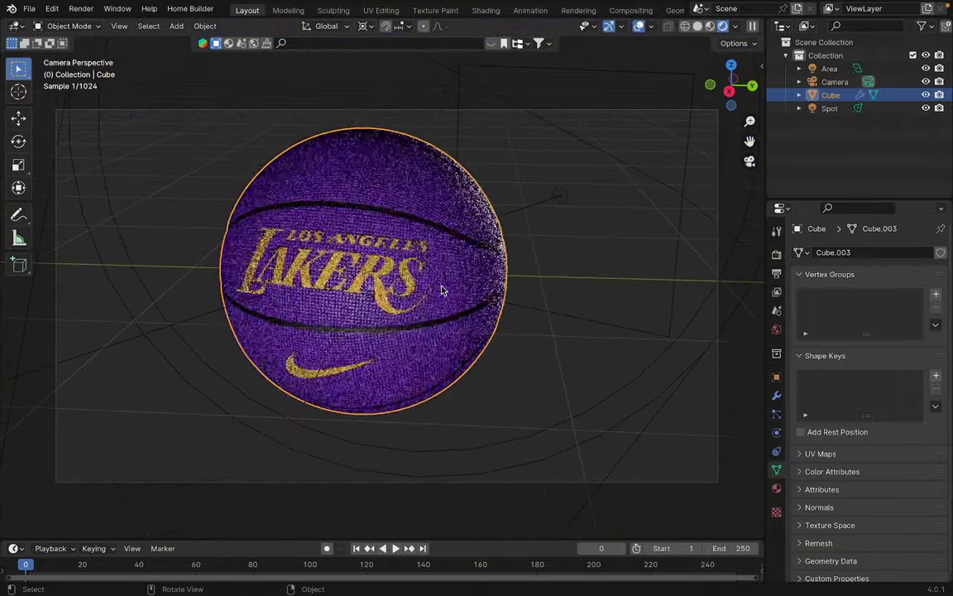
{"action": "scroll", "coordinate": [441, 291], "scroll_direction": "down", "scroll_amount": 5}
{"action": "left_click", "coordinate": [718, 430]}
{"action": "left_click_drag", "start_coordinate": [887, 315], "coordinate": [906, 316]}
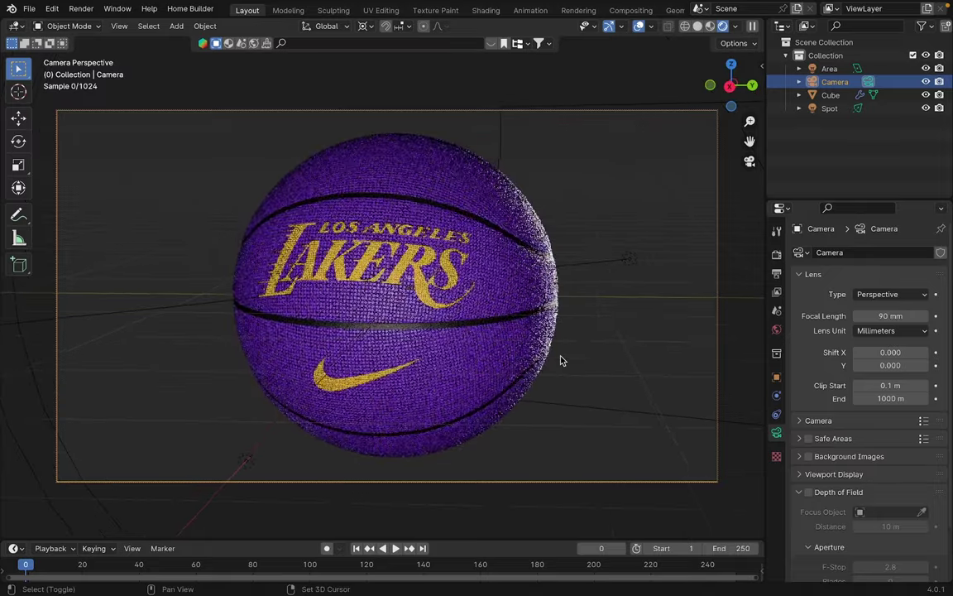
{"action": "scroll", "coordinate": [561, 360], "scroll_direction": "up", "scroll_amount": 2}
{"action": "scroll", "coordinate": [561, 360], "scroll_direction": "down", "scroll_amount": 2, "text": "shift"}
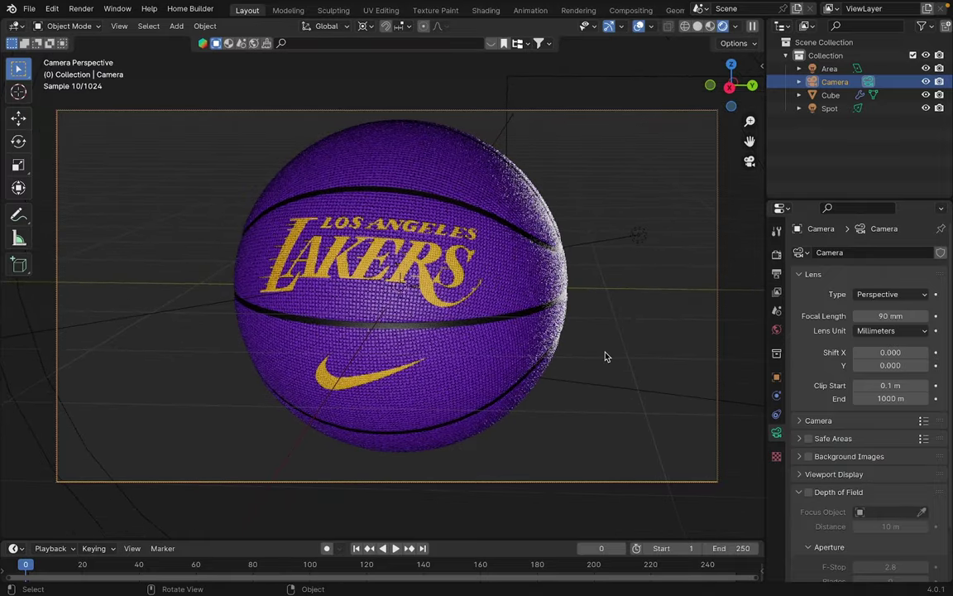
Rotate the area light about 16° around global Z and raise it about 0.38 m along Z
{"action": "left_click", "coordinate": [638, 235]}
{"action": "key", "text": "r"}
{"action": "key", "text": "z"}
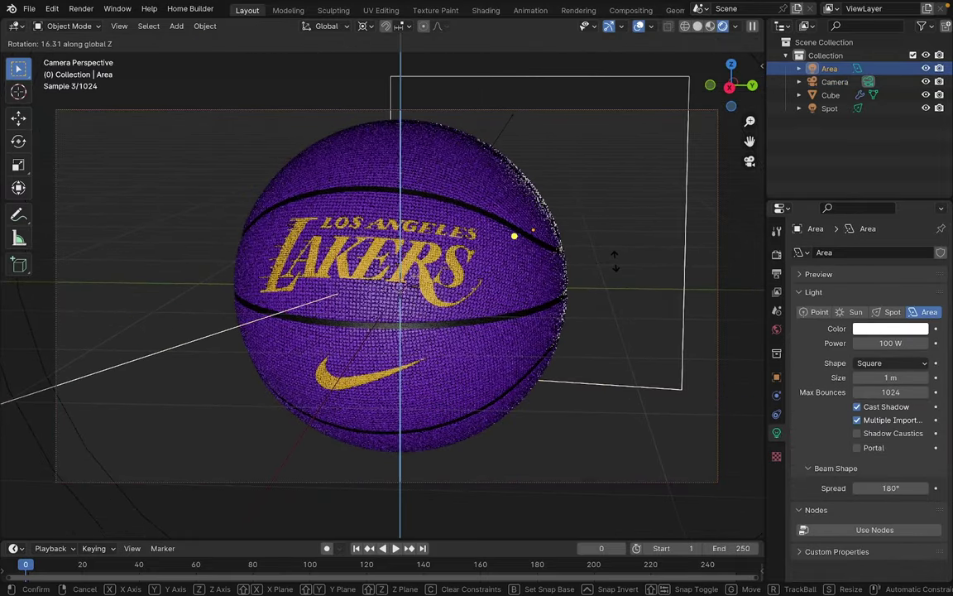
{"action": "left_click", "coordinate": [615, 261]}
{"action": "key", "text": "g"}
{"action": "key", "text": "z"}
{"action": "left_click", "coordinate": [613, 225]}
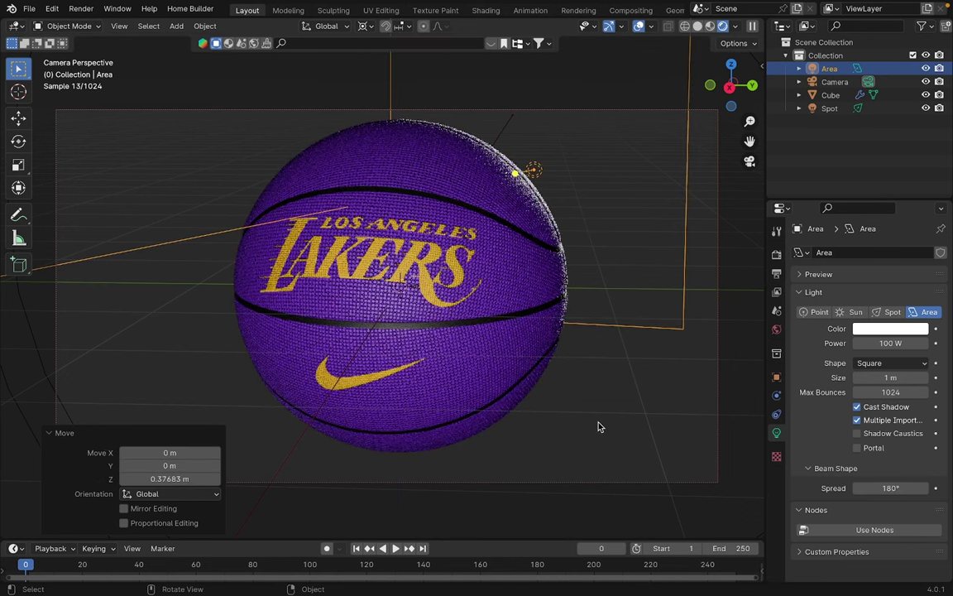
{"action": "left_click", "coordinate": [563, 407]}
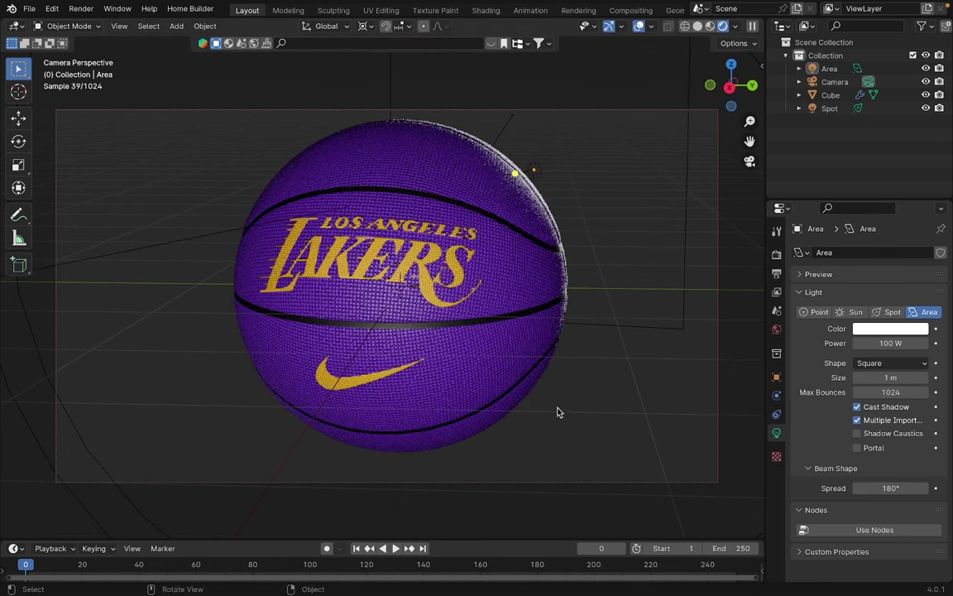
Turn off the Camera to View lock and leave the camera view to see the whole scene
{"action": "key", "text": "n"}
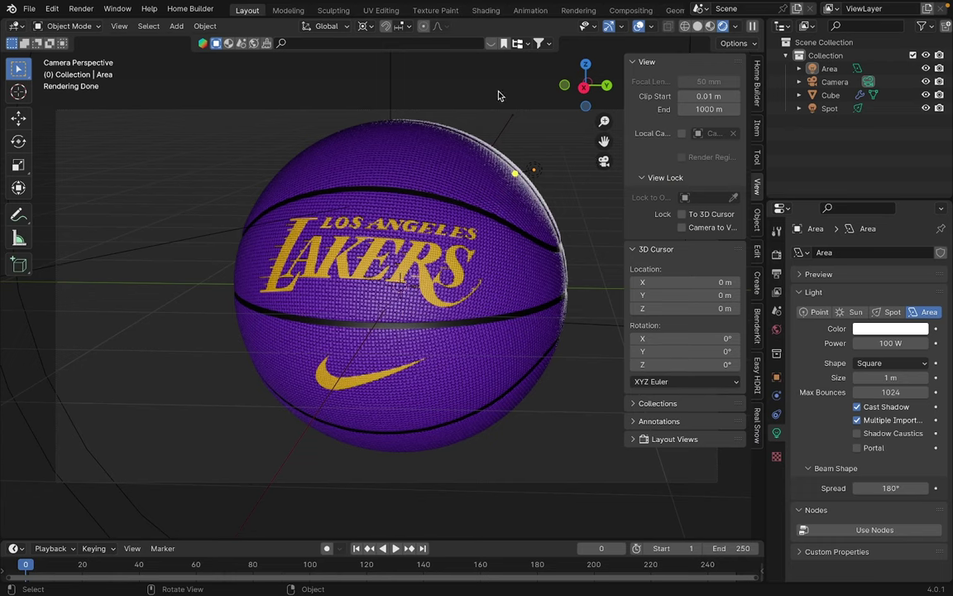
{"action": "key", "text": "KP_0"}
{"action": "key", "text": "n"}
{"action": "middle_click_drag", "start_coordinate": [530, 222], "coordinate": [498, 207]}
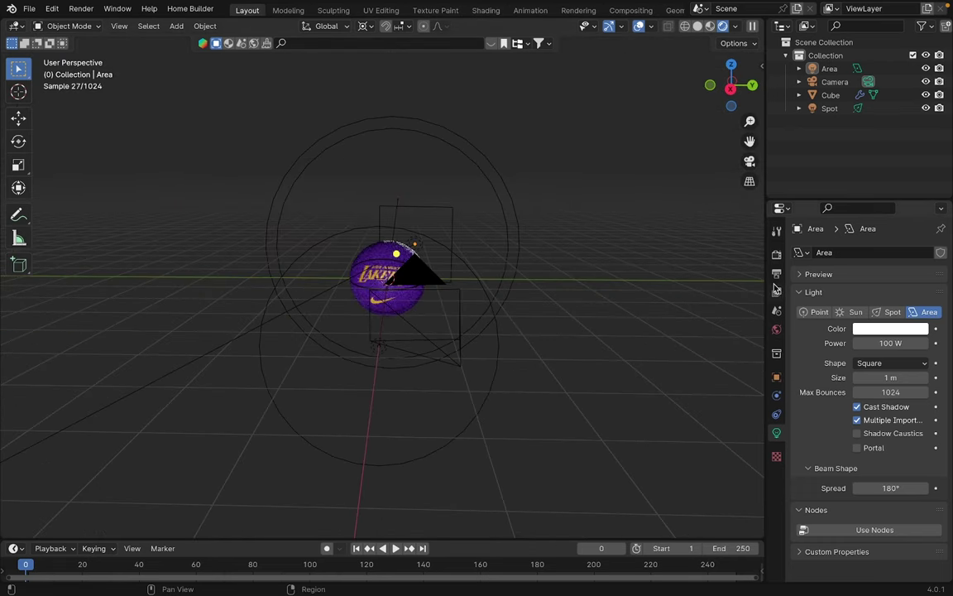
Set the Color Management look to None in the render settings
{"action": "left_click", "coordinate": [777, 254]}
{"action": "scroll", "coordinate": [835, 354], "scroll_direction": "down", "scroll_amount": 15}
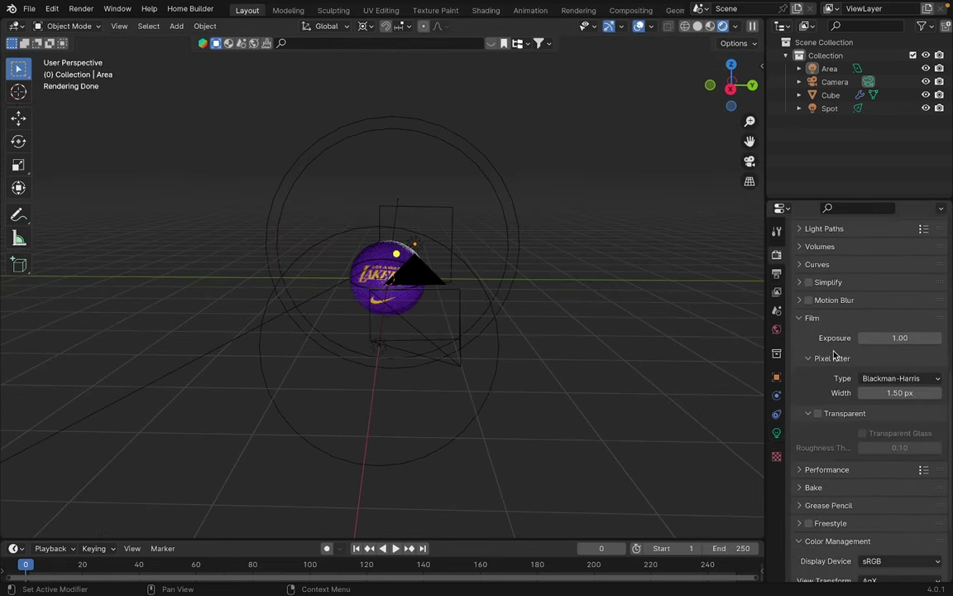
{"action": "scroll", "coordinate": [835, 355], "scroll_direction": "down", "scroll_amount": 2}
{"action": "left_click", "coordinate": [906, 487]}
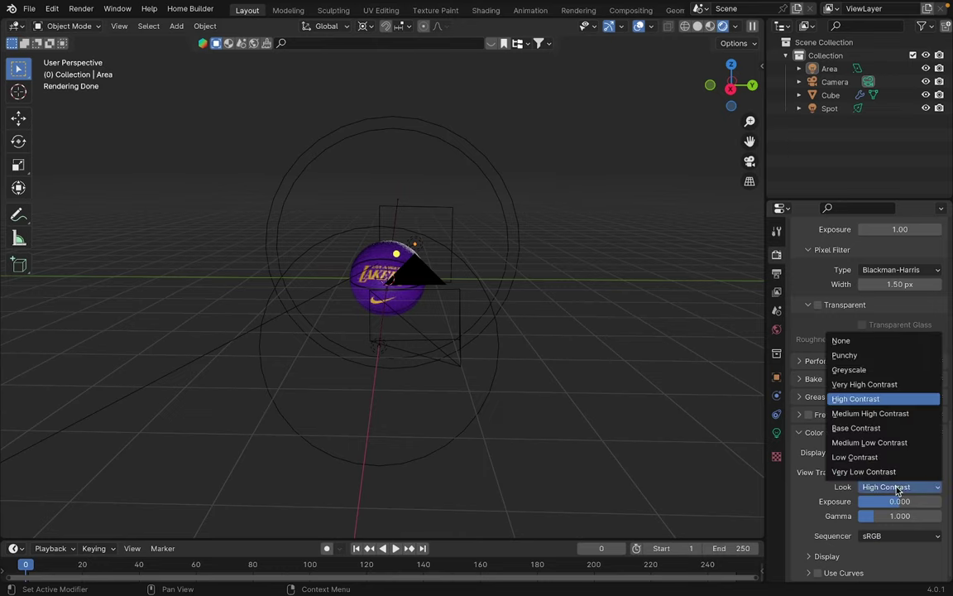
{"action": "left_click", "coordinate": [842, 340]}
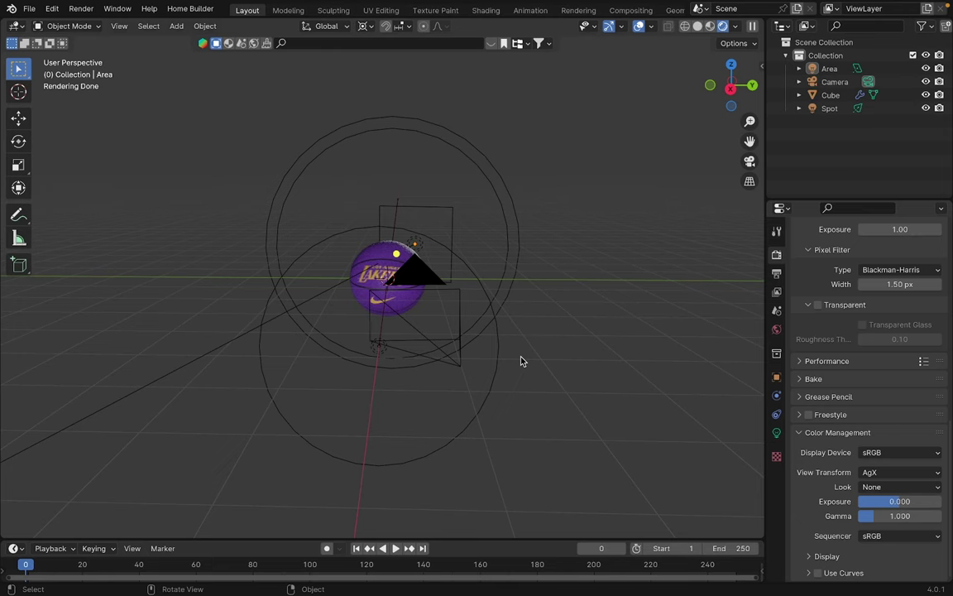
Return to the camera view and set the Color Management look to High Contrast
{"action": "scroll", "coordinate": [522, 361], "scroll_direction": "up", "scroll_amount": 3}
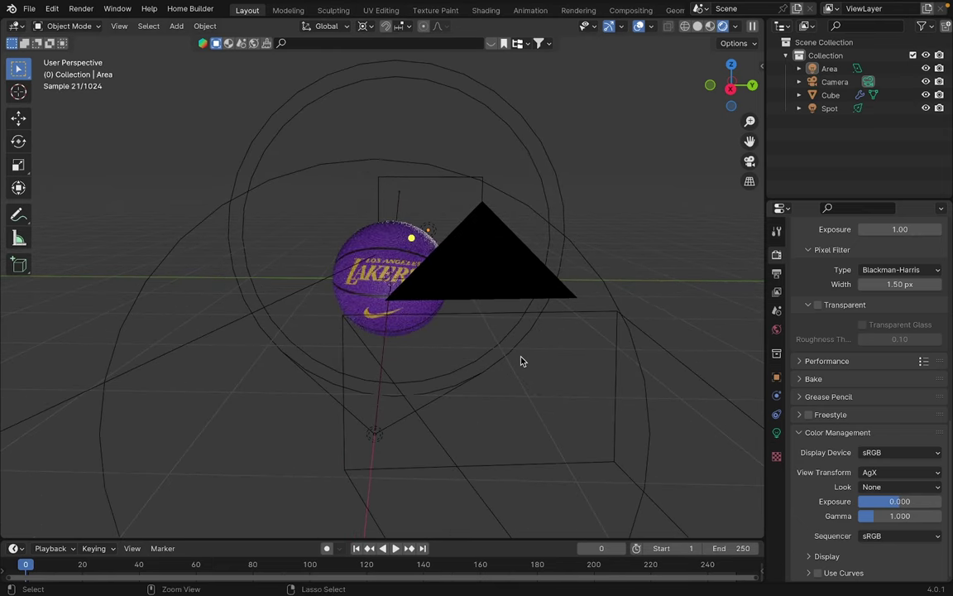
{"action": "key", "text": "KP_0"}
{"action": "left_click", "coordinate": [902, 486]}
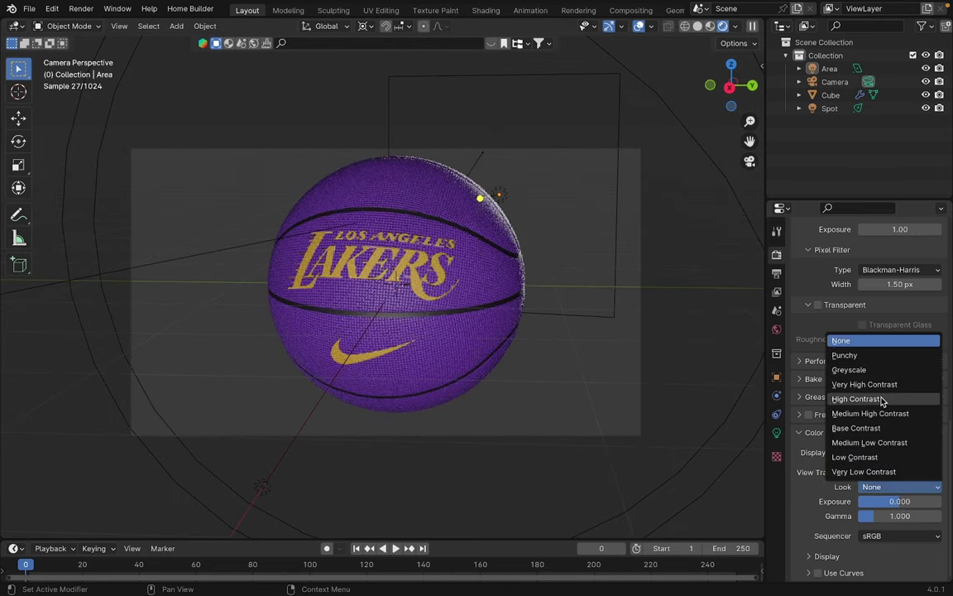
{"action": "left_click", "coordinate": [883, 400]}
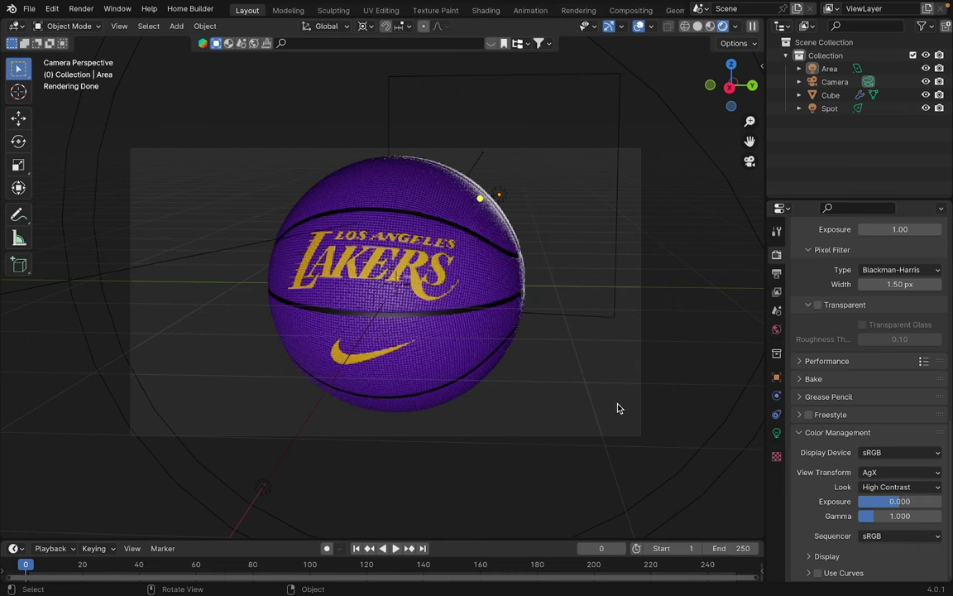
Render the camera's view of the ball as a still image and enlarge the render result
{"action": "left_click", "coordinate": [82, 9]}
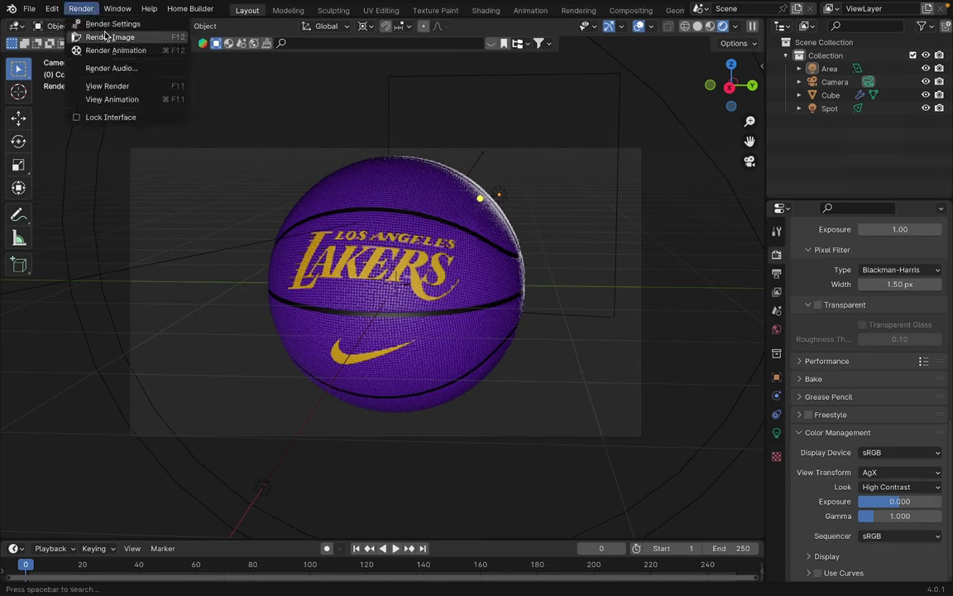
{"action": "left_click", "coordinate": [105, 37]}
{"action": "left_click", "coordinate": [35, 9]}
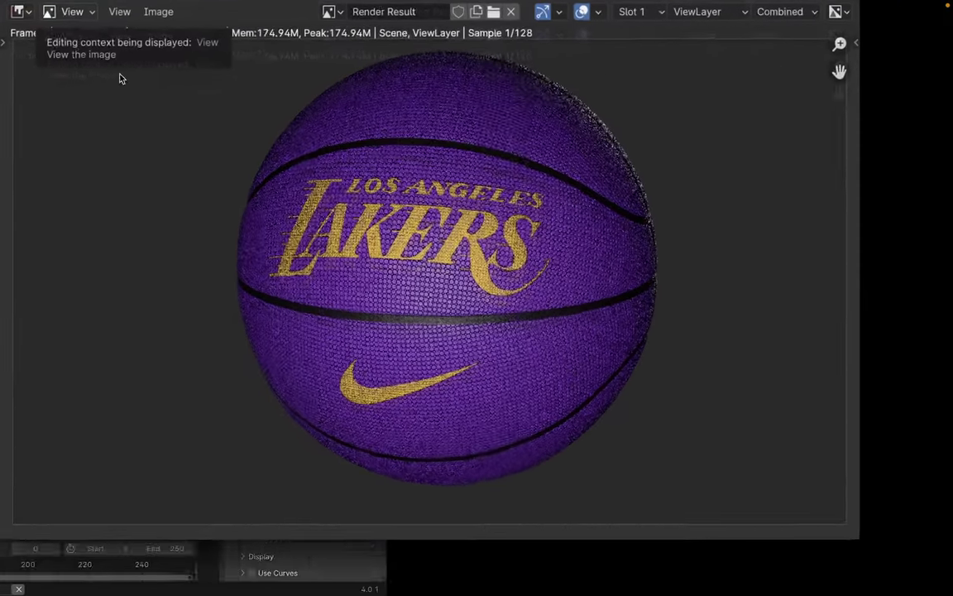
{"action": "scroll", "coordinate": [532, 295], "scroll_direction": "up", "scroll_amount": 1}
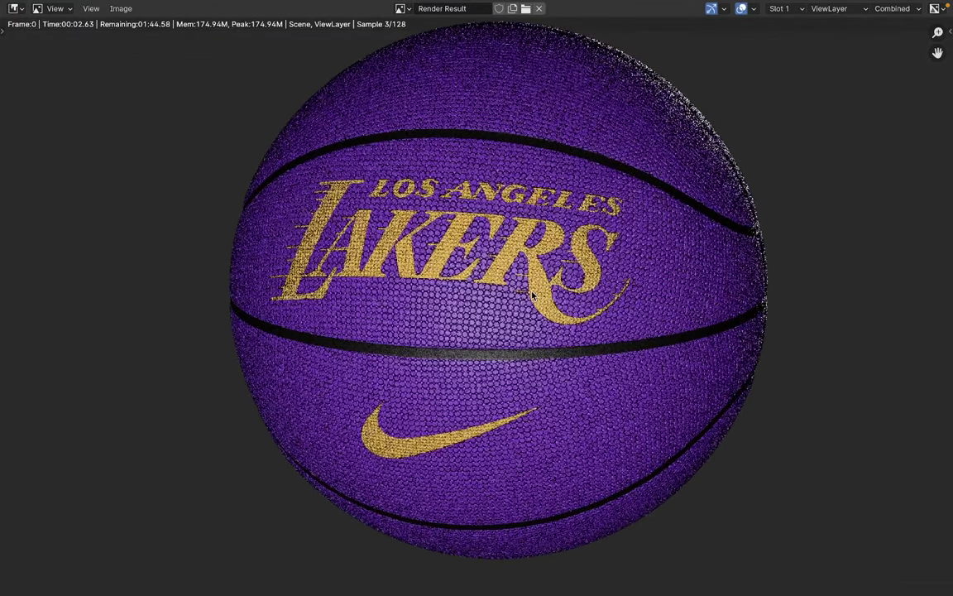